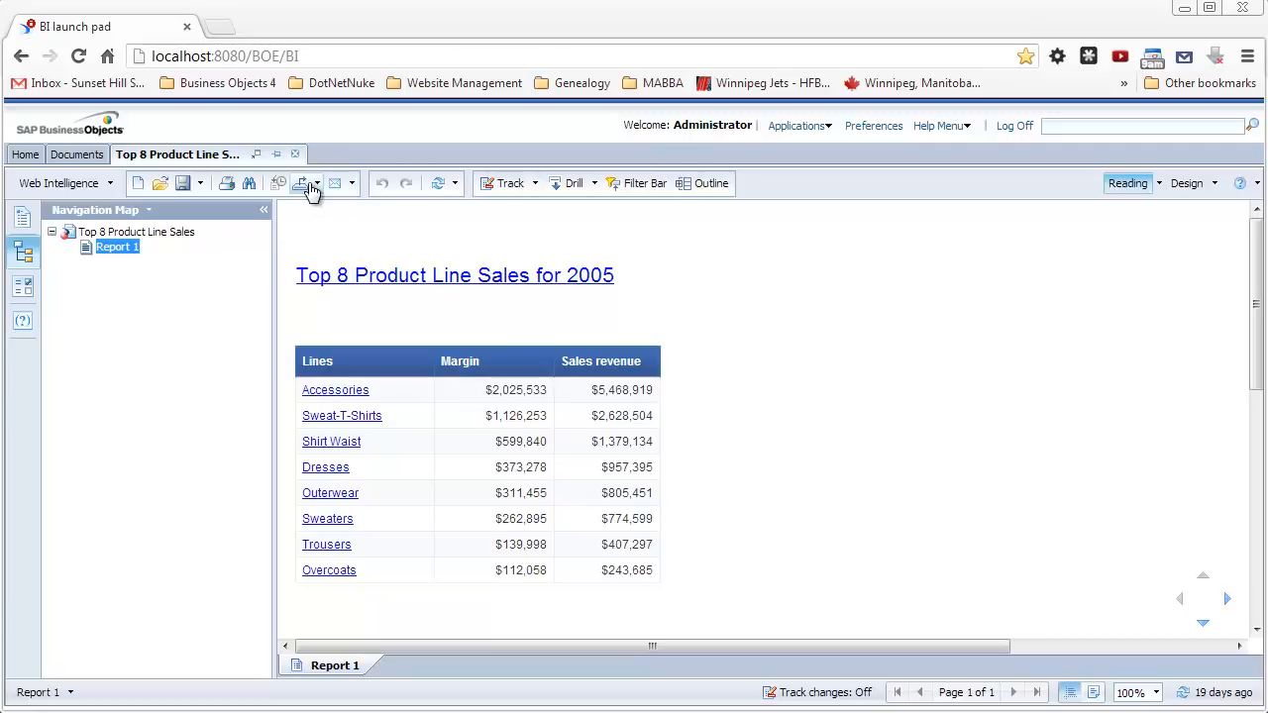
Refresh the Top 8 Product Line Sales report with 2006 as the Select Year prompt value
left_click(439, 188)
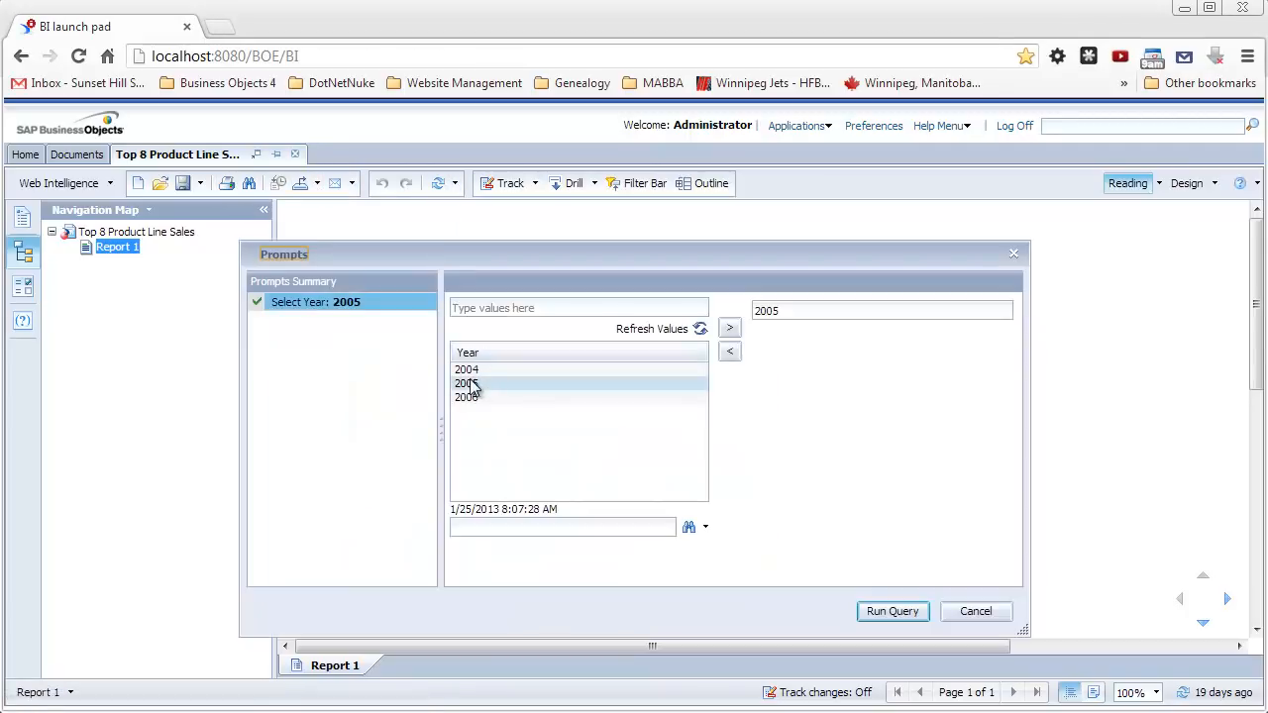
left_click(471, 397)
left_click(730, 328)
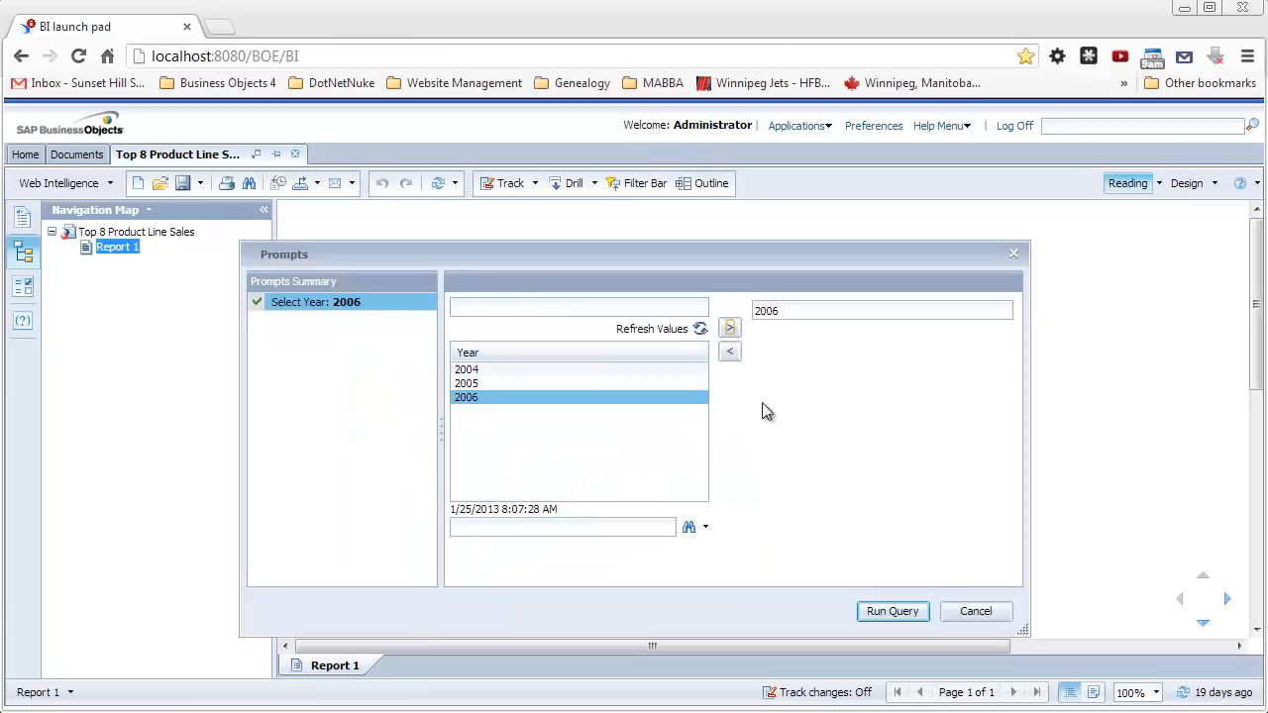
left_click(891, 612)
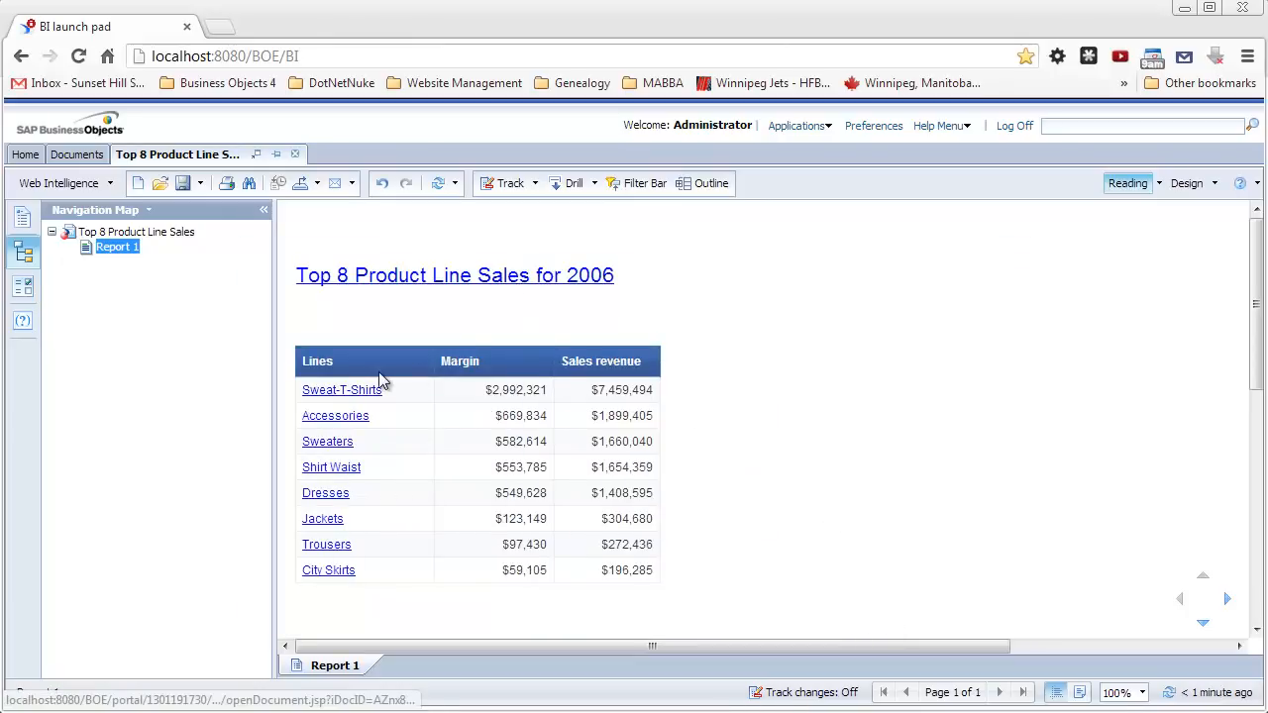
Follow the Sweaters link to examine its product line detail charts, and return to the Top 8 summary report
left_click(340, 445)
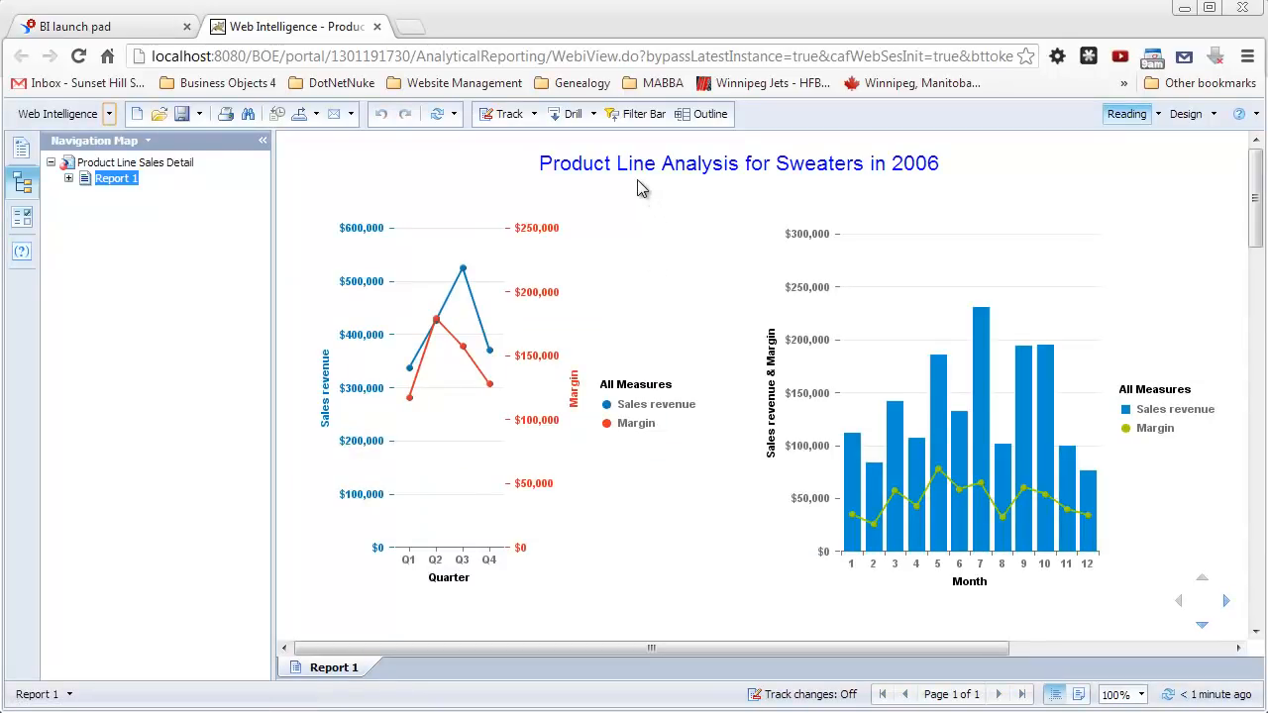
mouse_move(1252, 198)
left_mouse_down()
mouse_move(1265, 355)
mouse_move(1267, 194)
left_mouse_up()
left_click(134, 31)
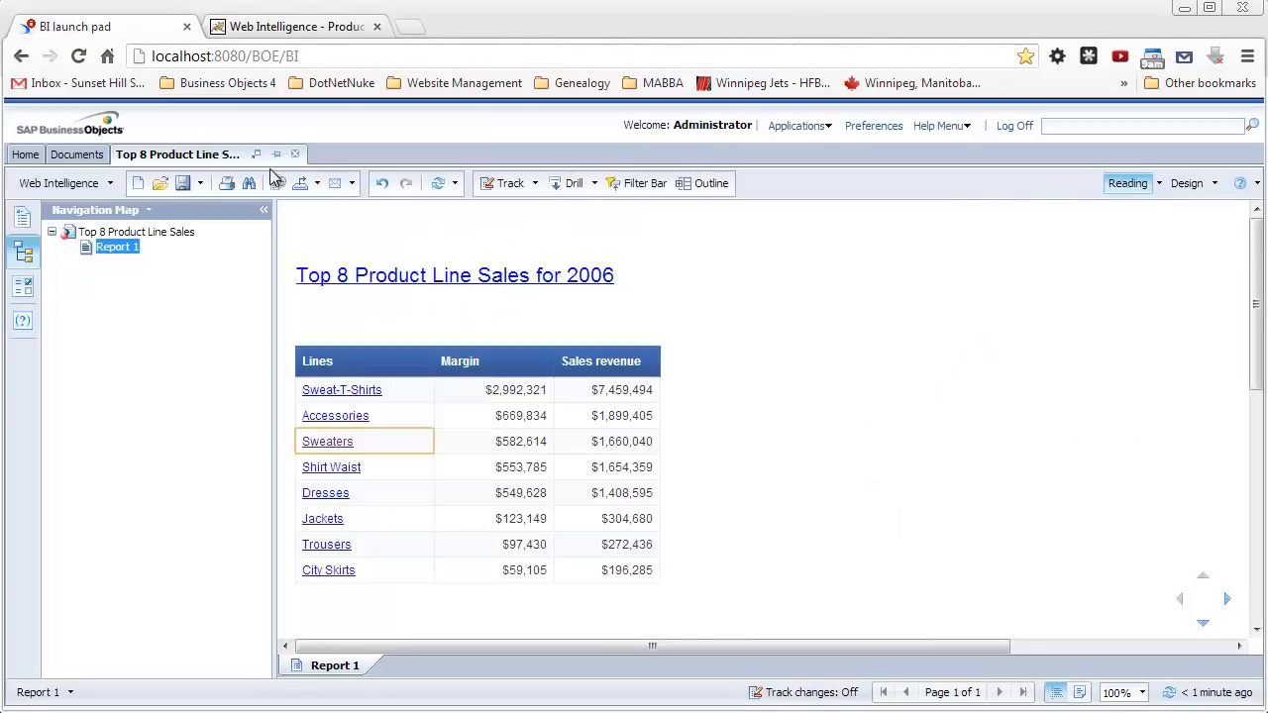
left_click(428, 281)
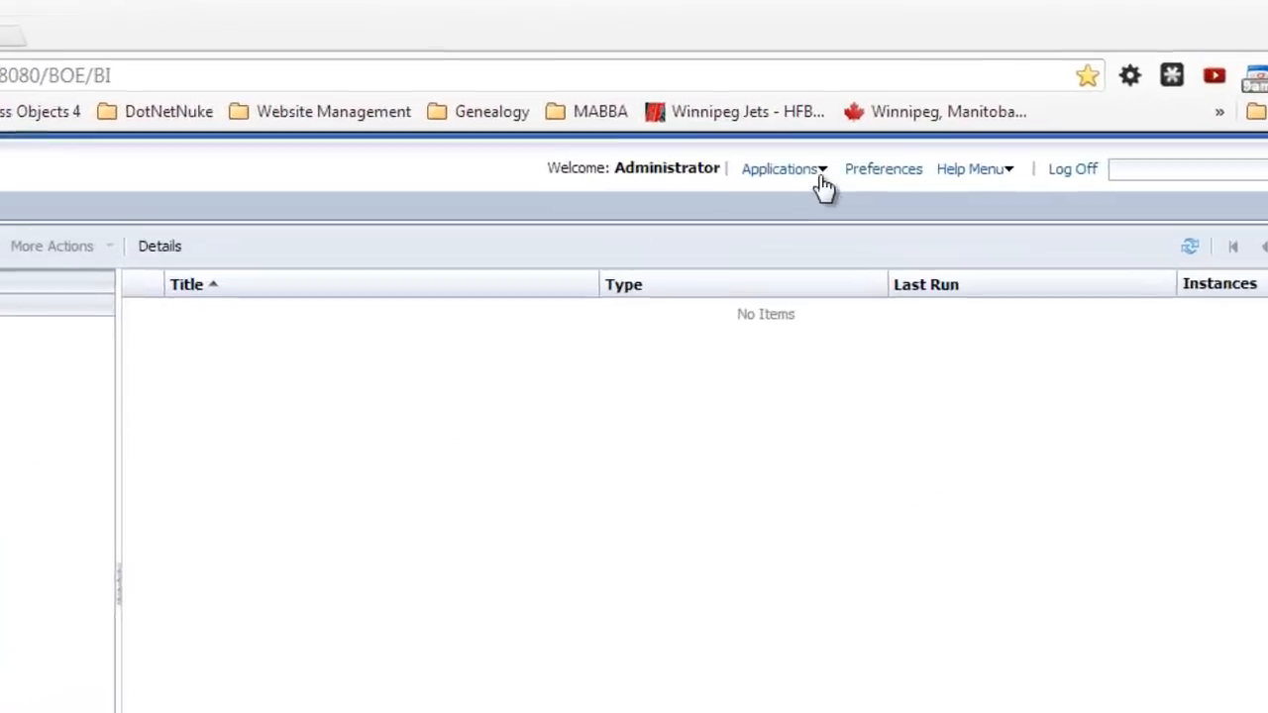
Launch the Web Intelligence Application and create a new document on the eFashion universe, revision 125
left_click(822, 177)
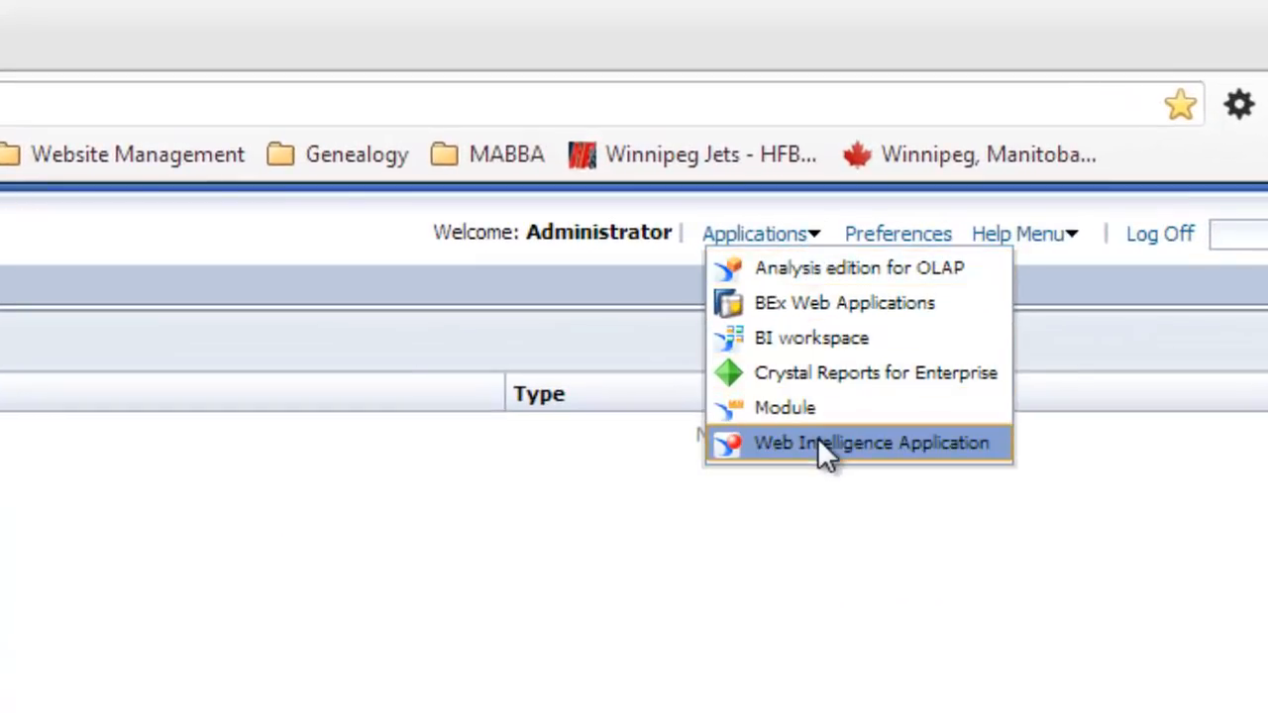
left_click(821, 444)
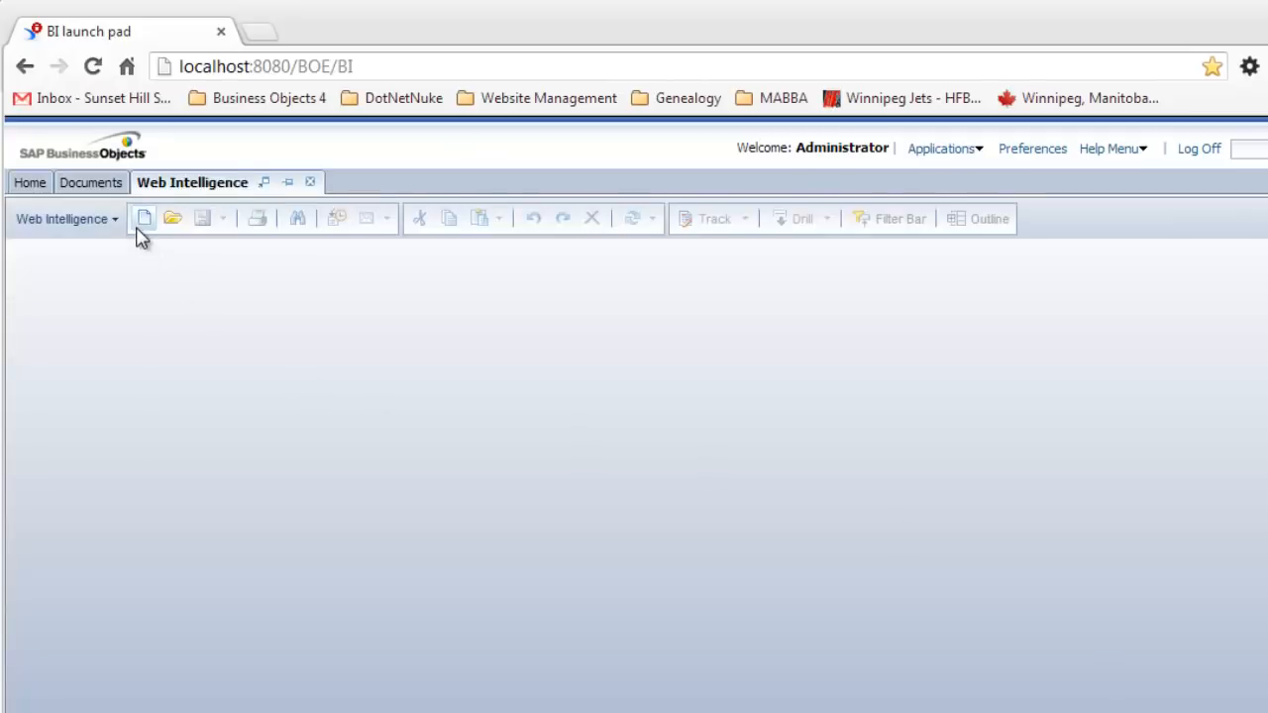
left_click(141, 223)
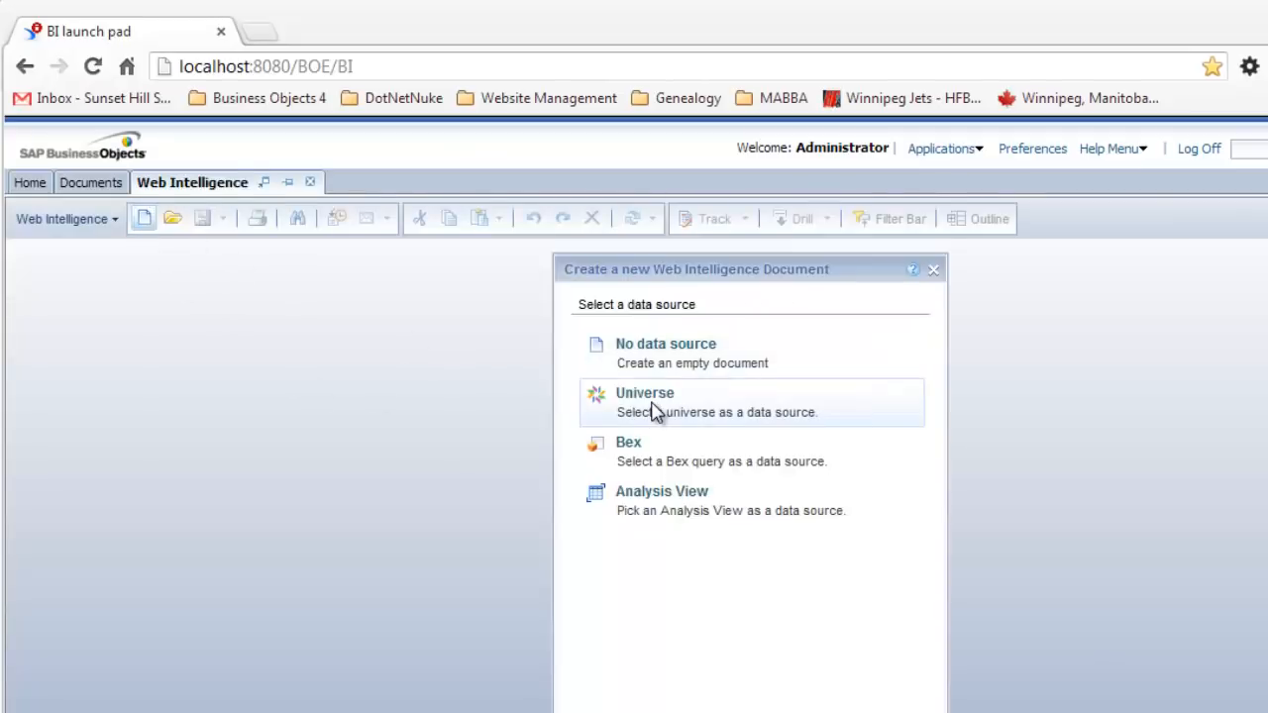
left_click(755, 712)
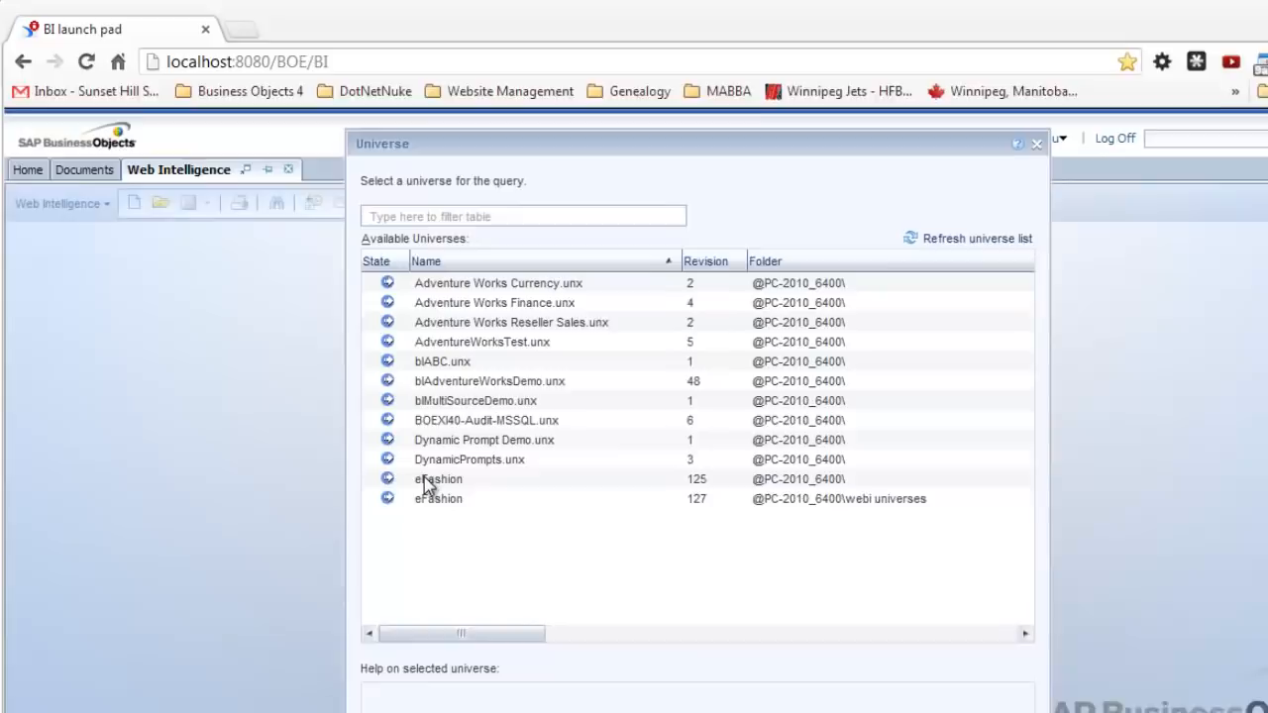
left_click(436, 479)
left_click_drag(504, 145, 482, 66)
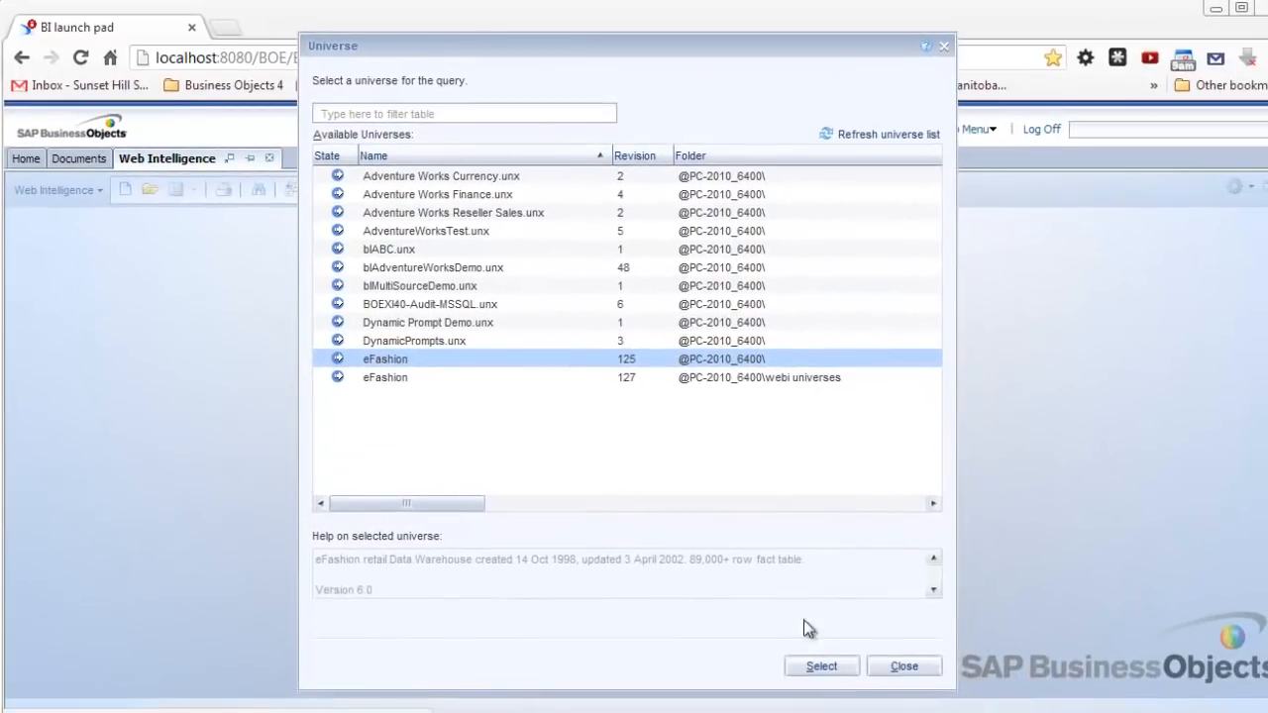
left_click(826, 670)
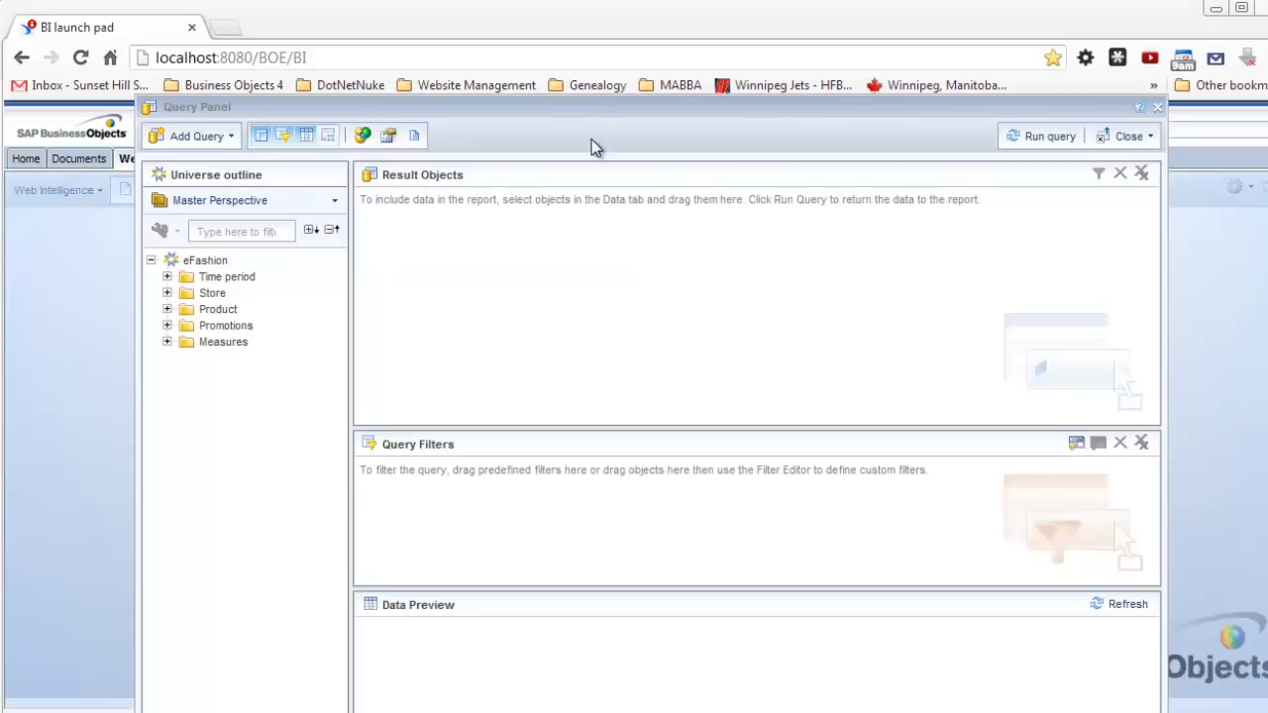
Add Lines from the Product class plus the Margin and Sales revenue measures to the query's result objects
left_click_drag(585, 109, 570, 36)
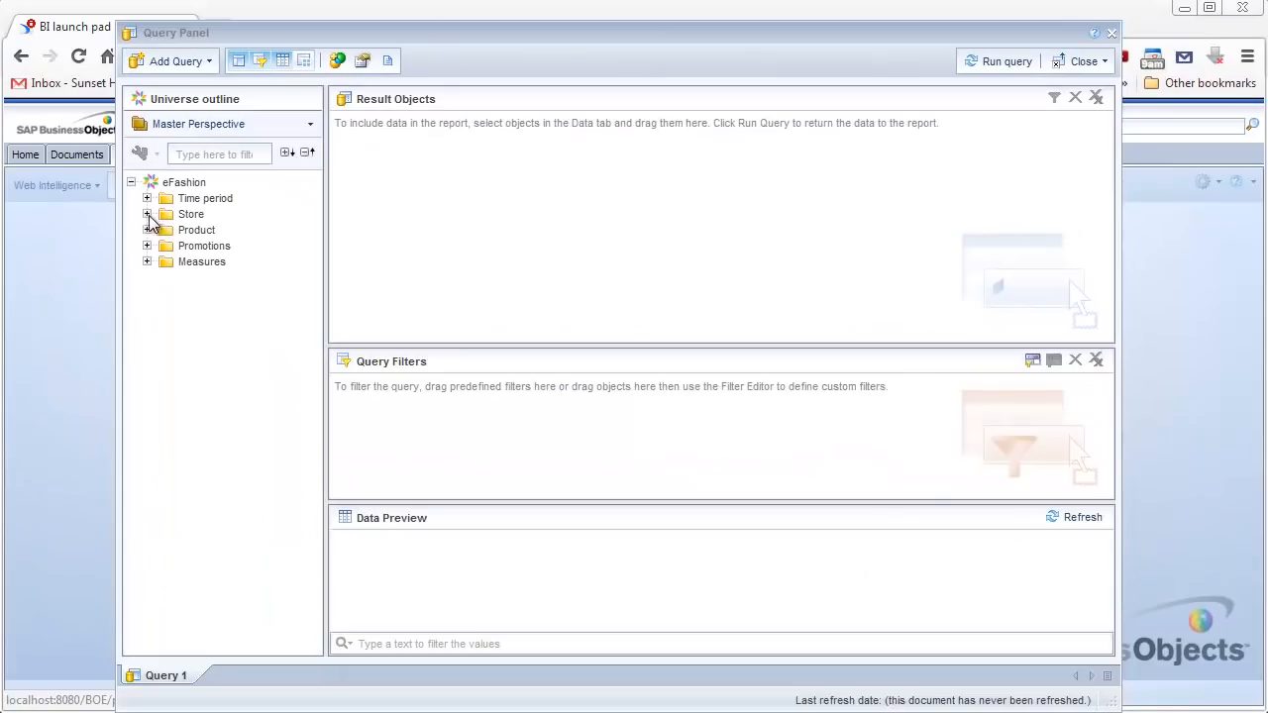
left_click(146, 230)
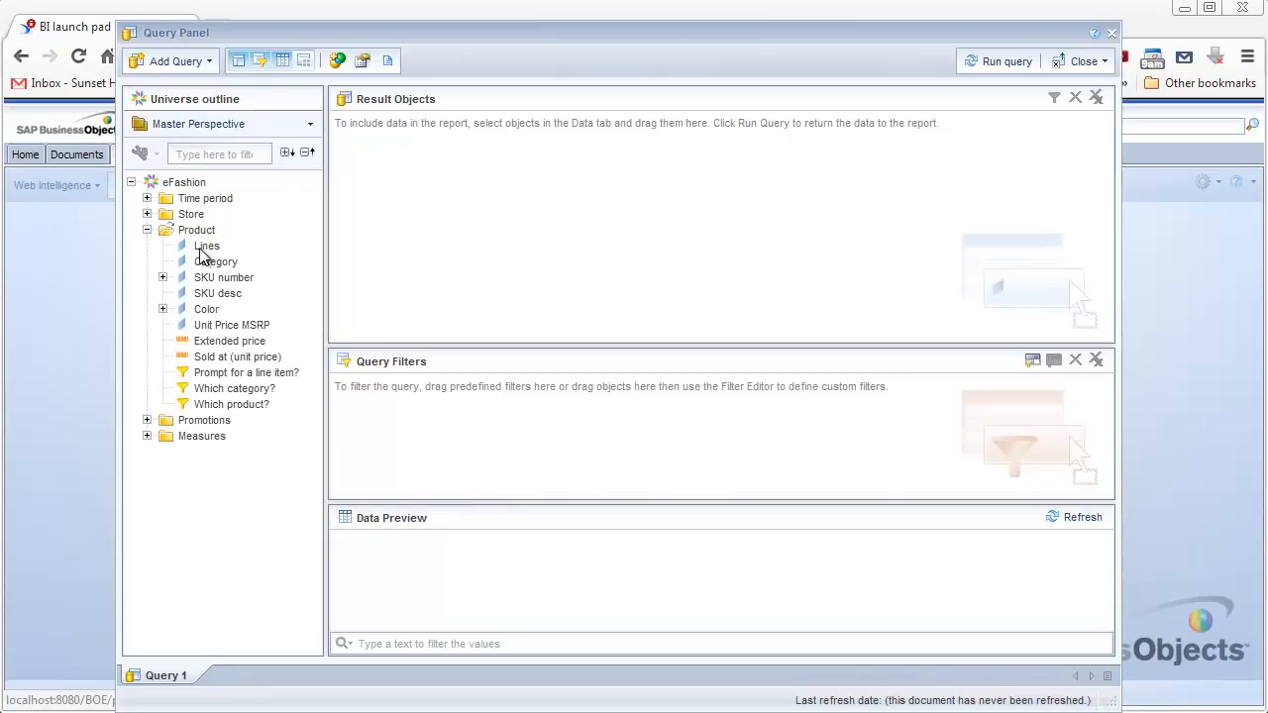
left_click(205, 247)
left_click_drag(206, 249, 428, 162)
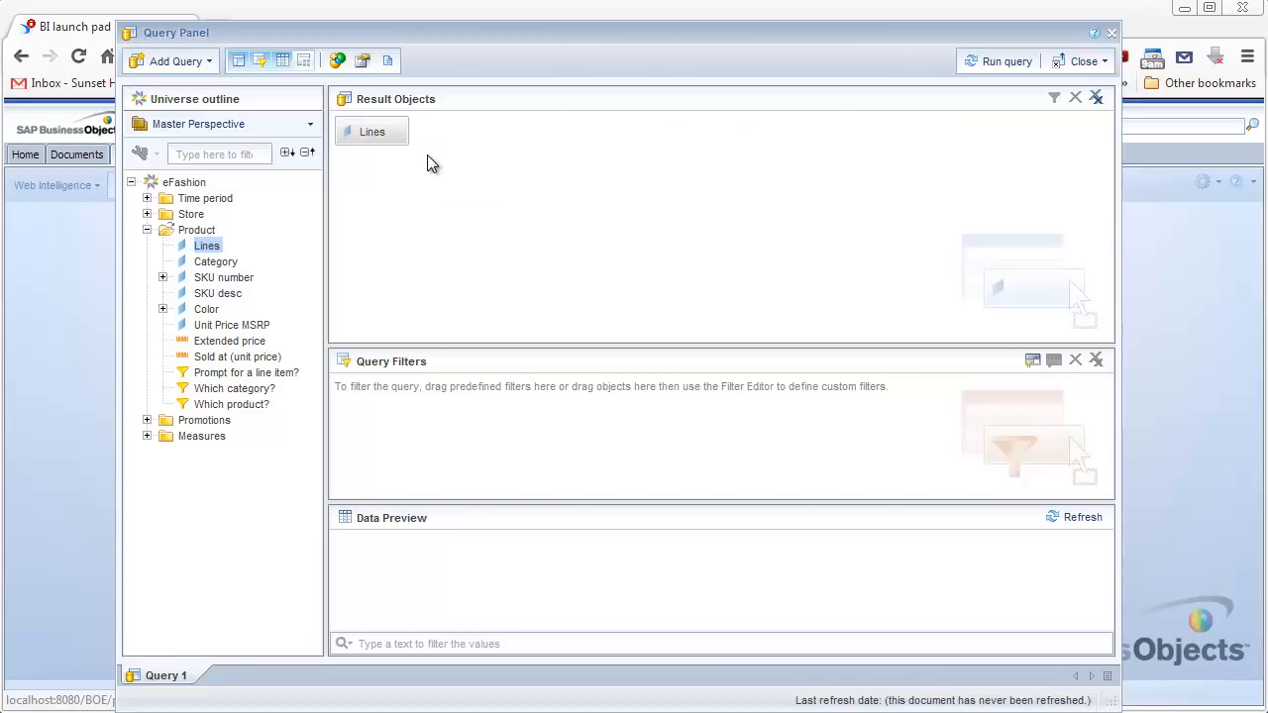
left_click(146, 436)
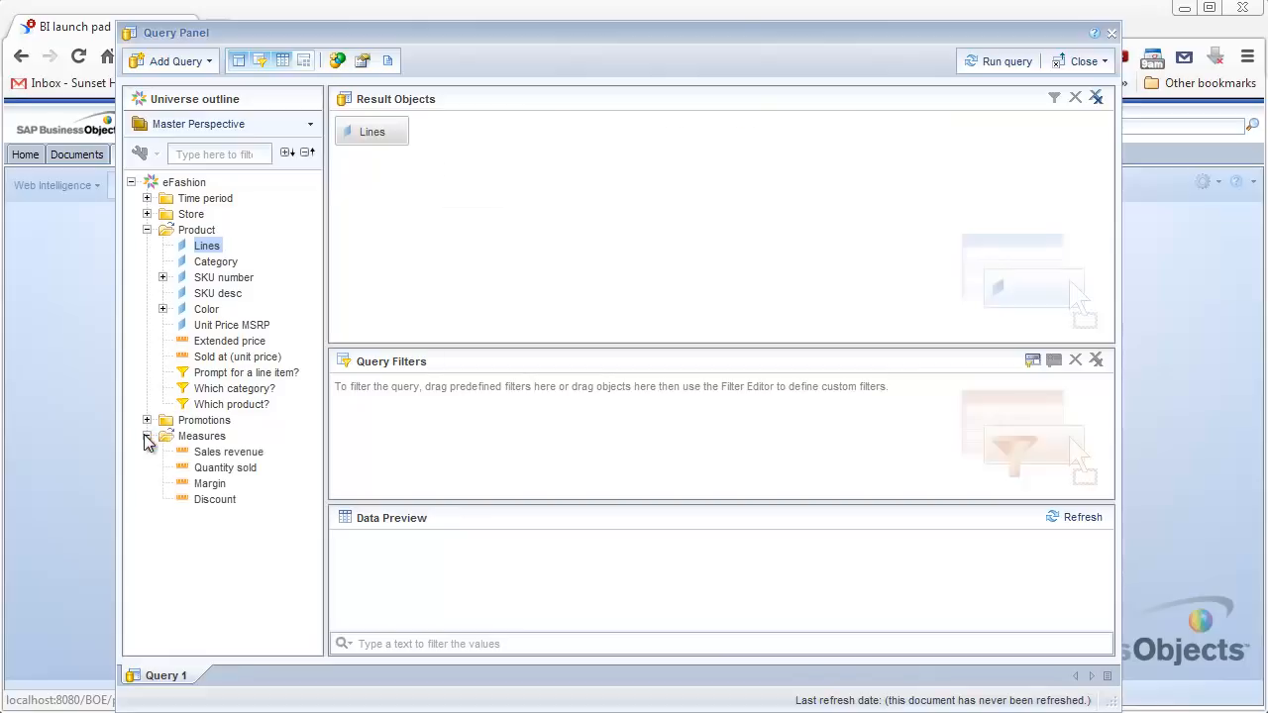
left_click_drag(210, 483, 470, 278)
left_click_drag(238, 454, 531, 190)
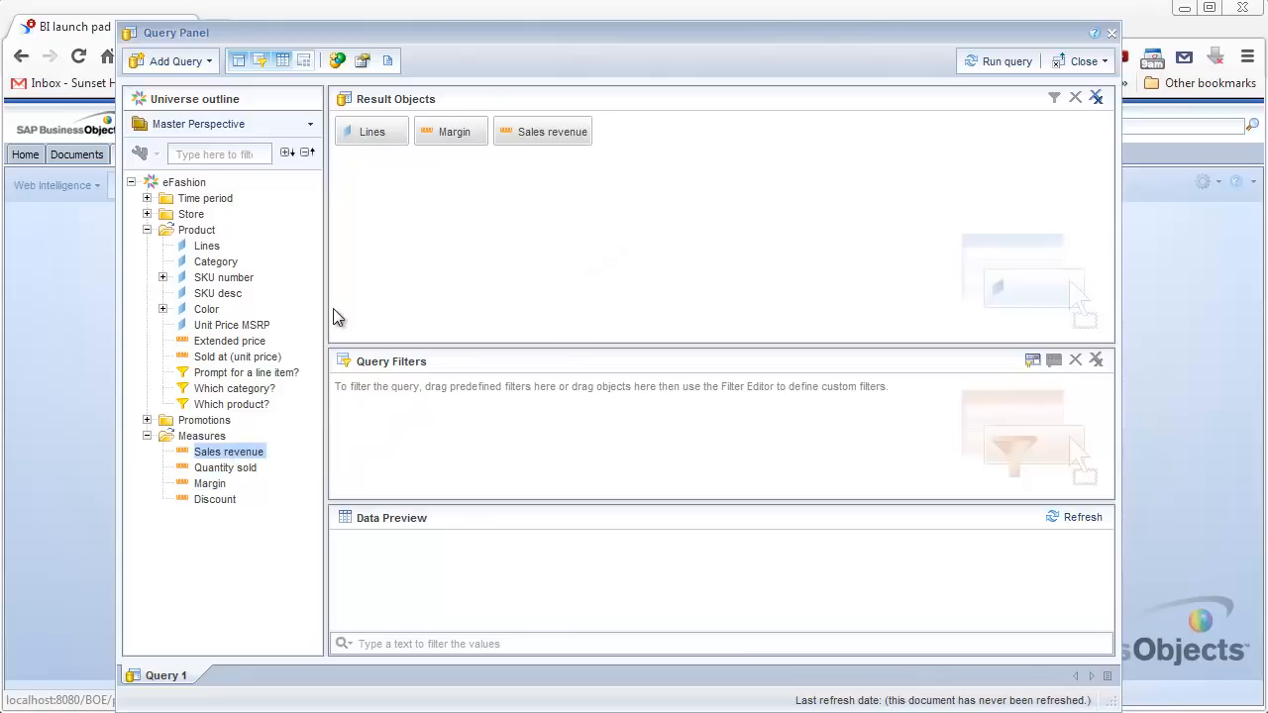
Add a query filter on Year with the Equal to operator and a prompt worded "Select Year:"
left_click(147, 199)
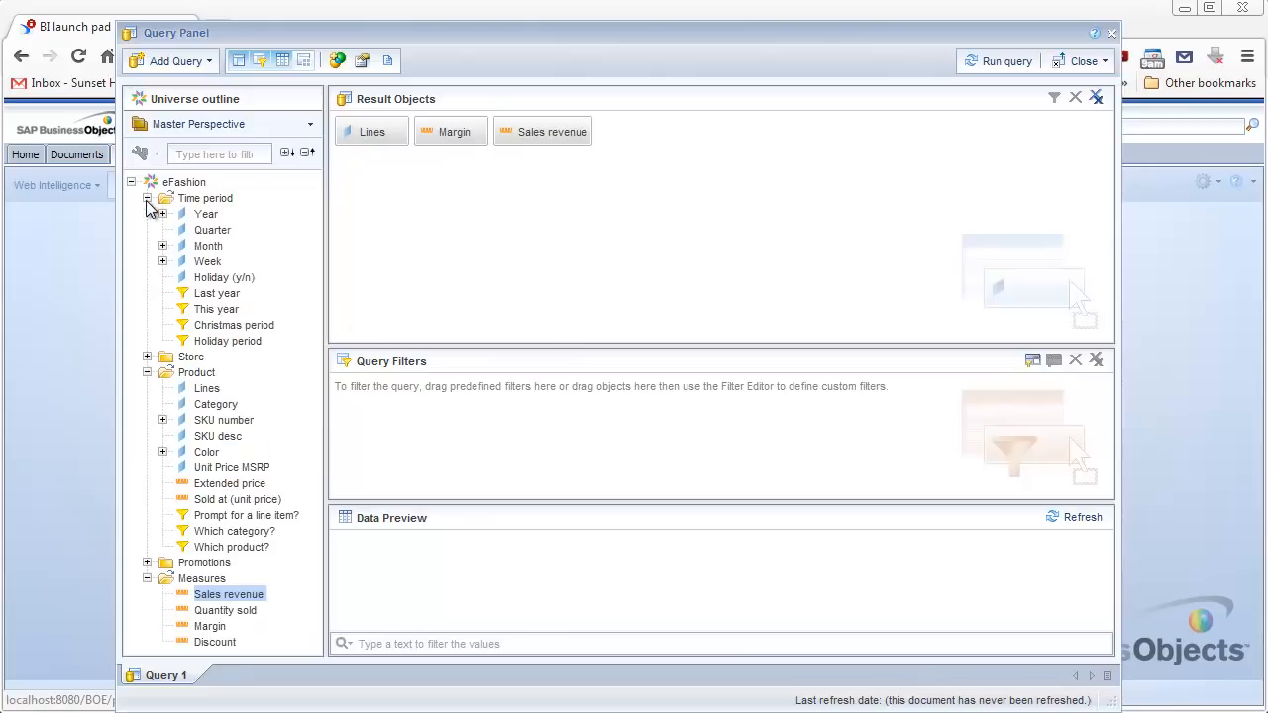
left_click_drag(189, 222, 440, 408)
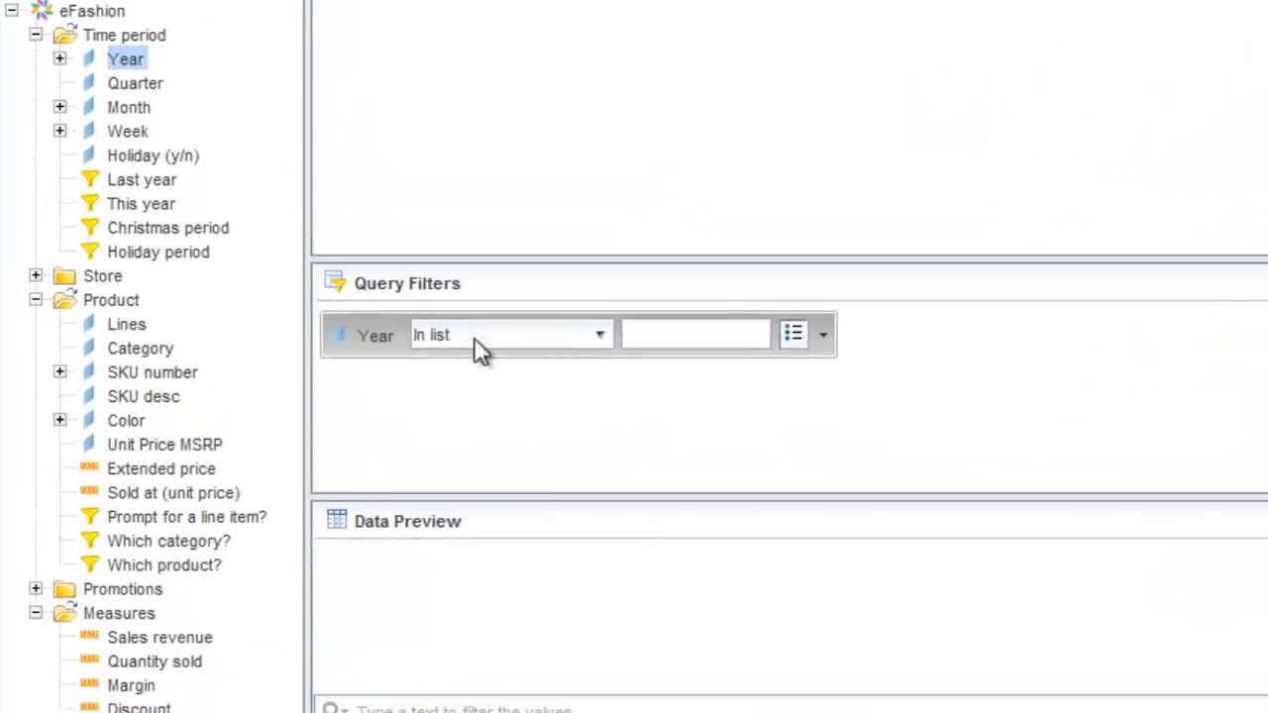
left_click(599, 335)
left_click(466, 416)
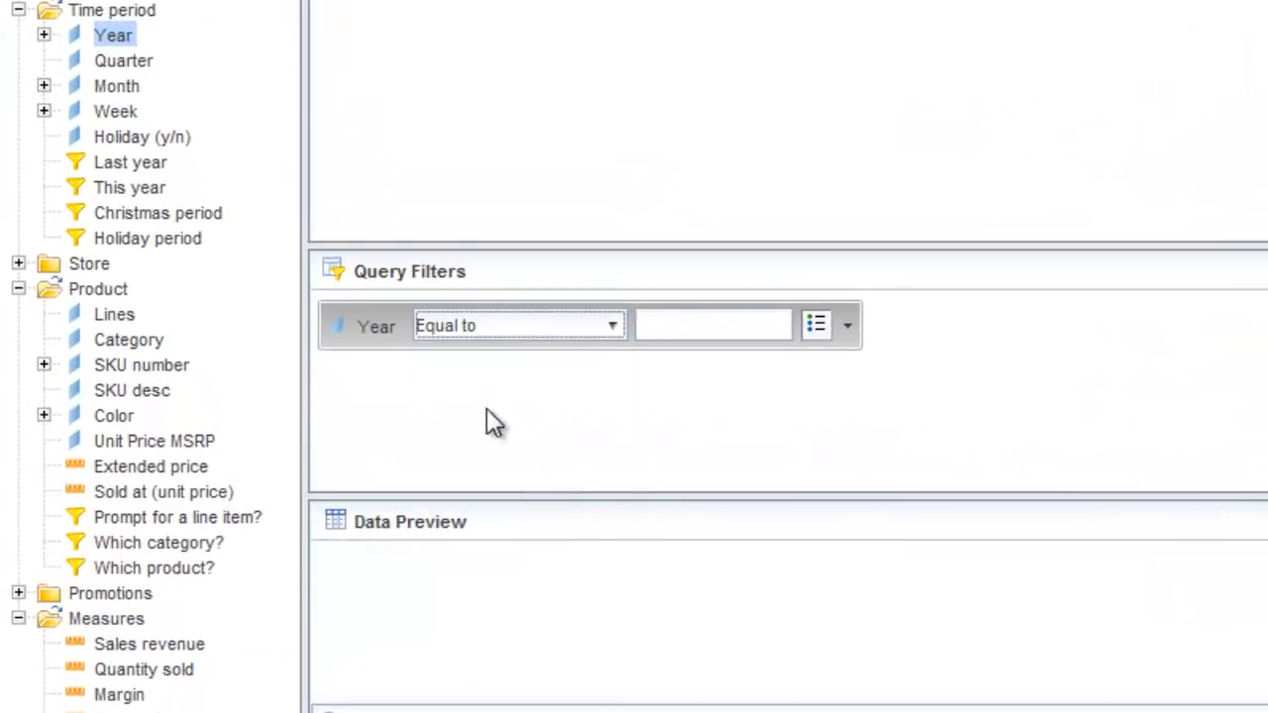
left_click(847, 327)
left_click(907, 456)
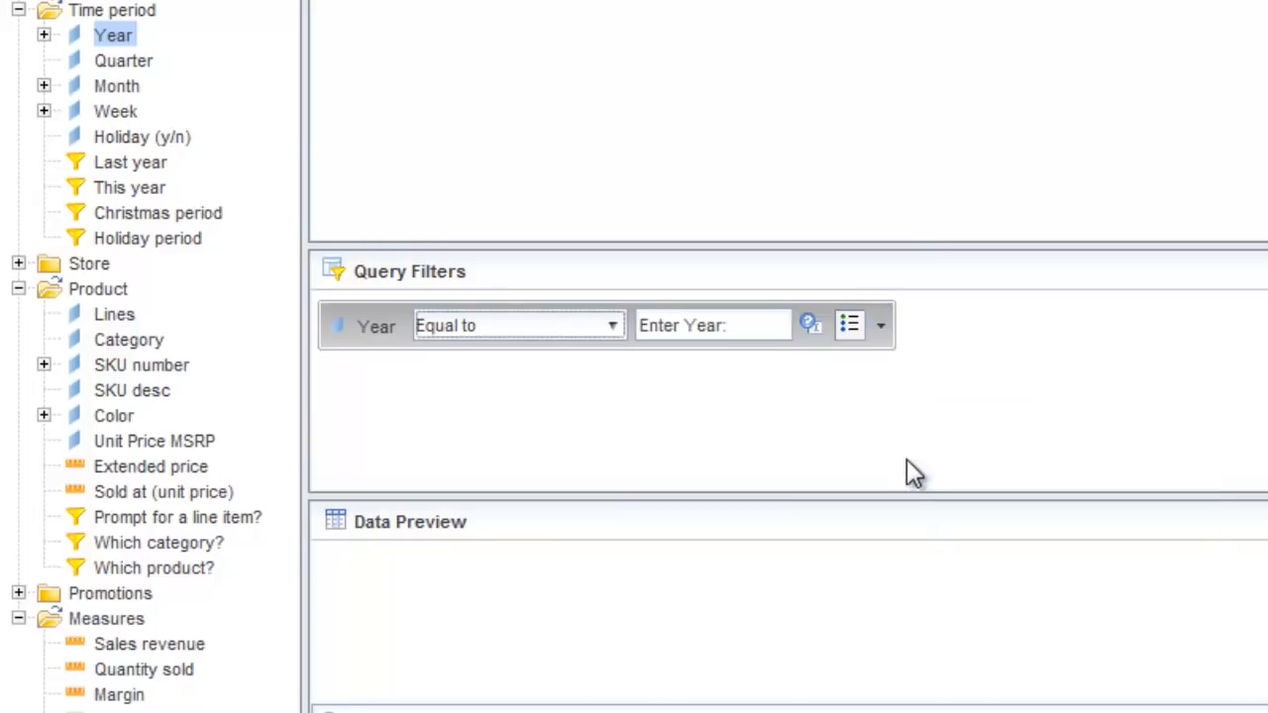
double_click(647, 326)
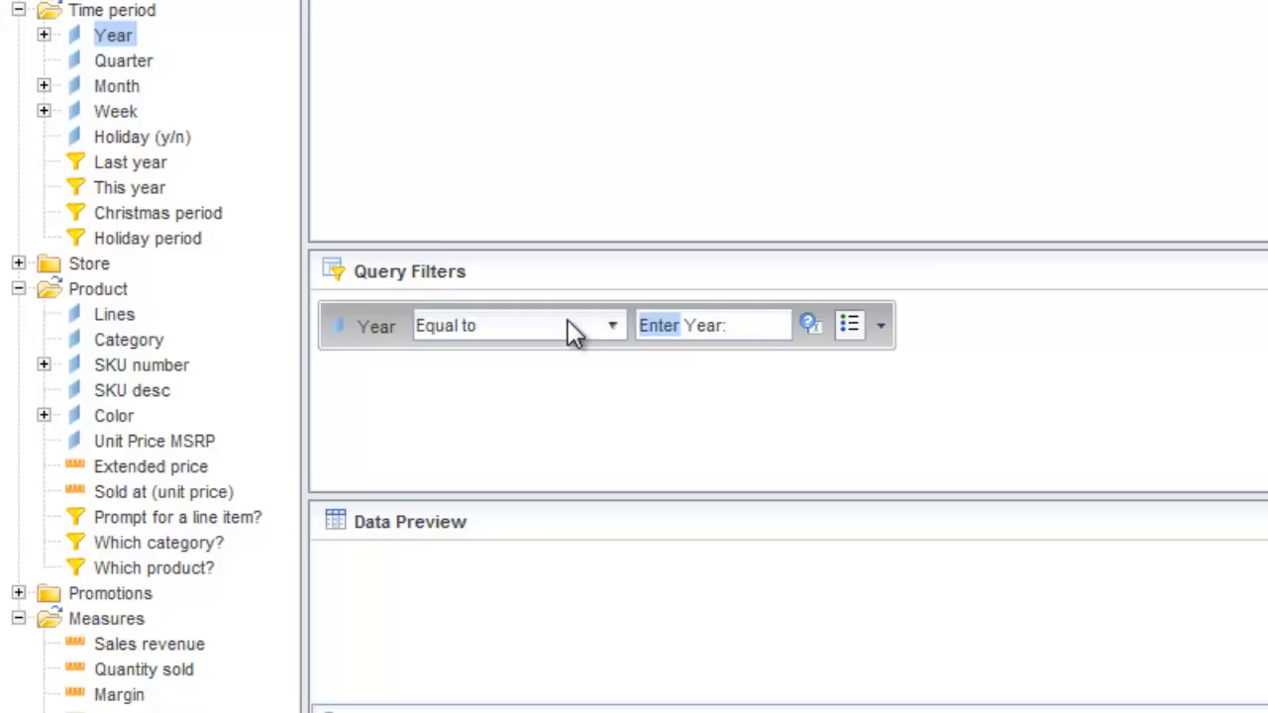
type("Select")
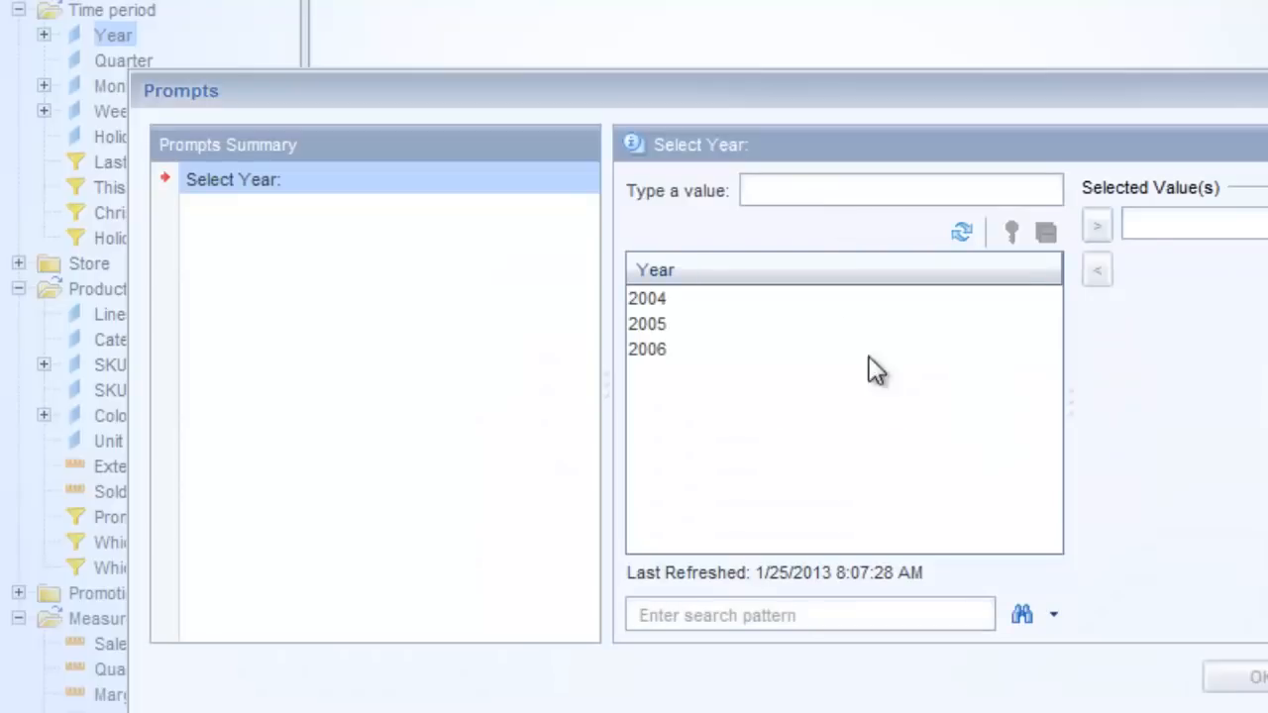
Run the query with 2005 as the Select Year prompt value
left_click(863, 323)
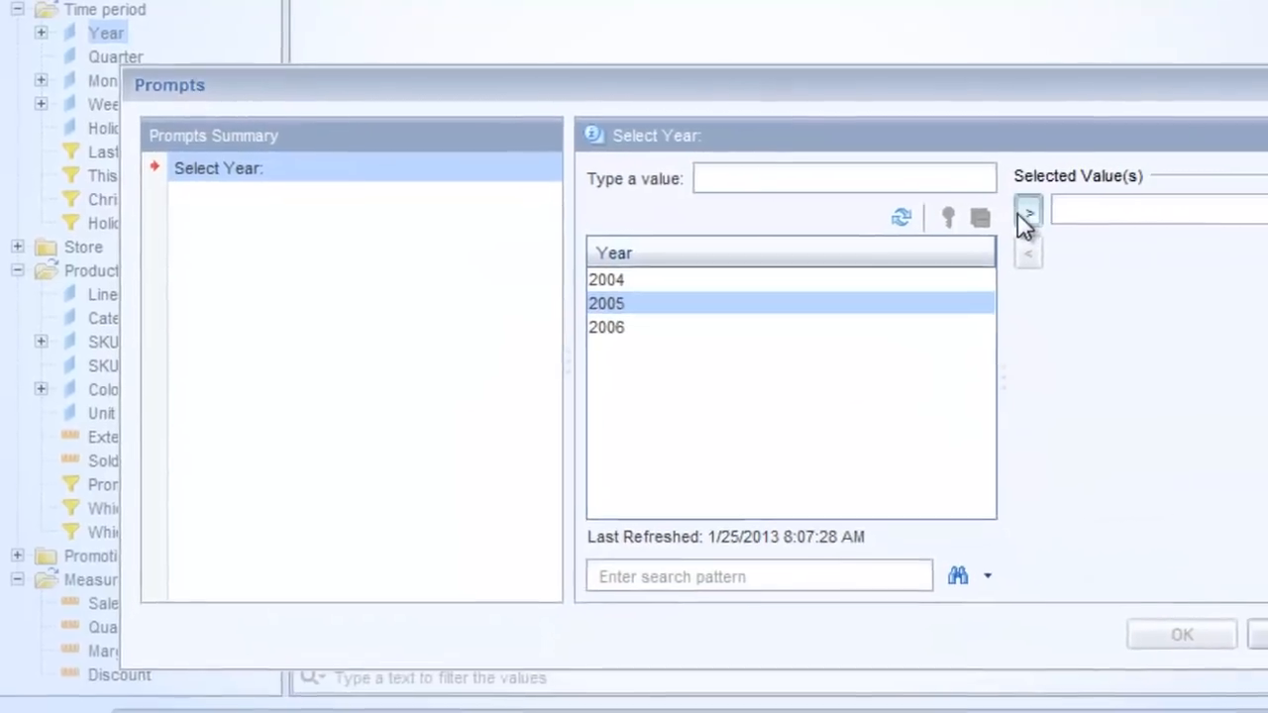
left_click(1028, 213)
left_click(1174, 635)
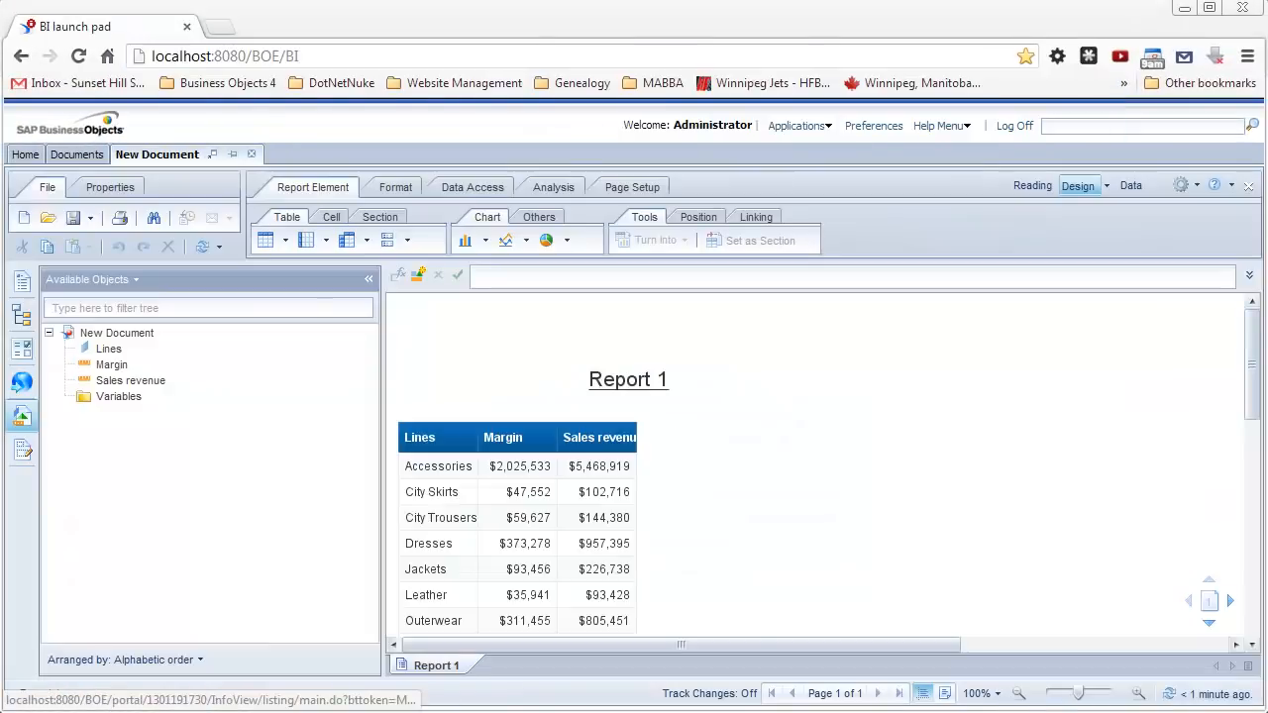
left_click(598, 470)
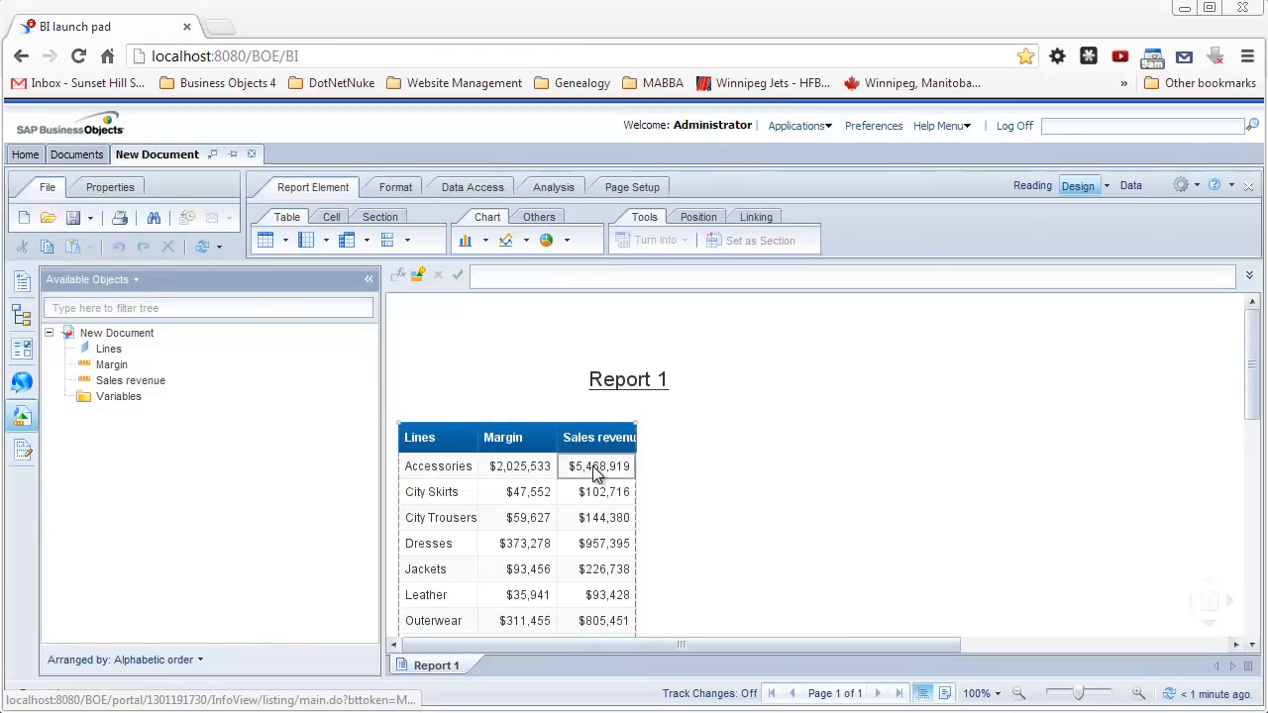
left_click(644, 379)
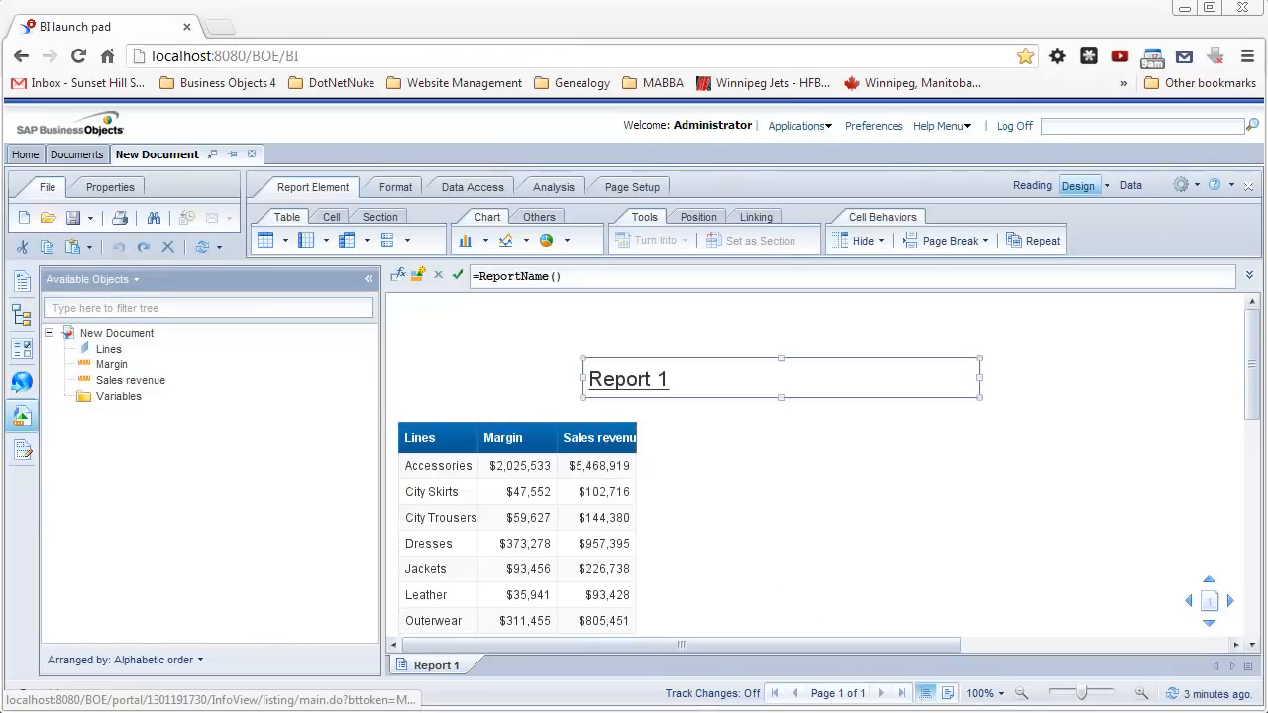
Save the document as "Top 8 Product Line Sales" in the Linked Document Sample public folder
left_click(84, 226)
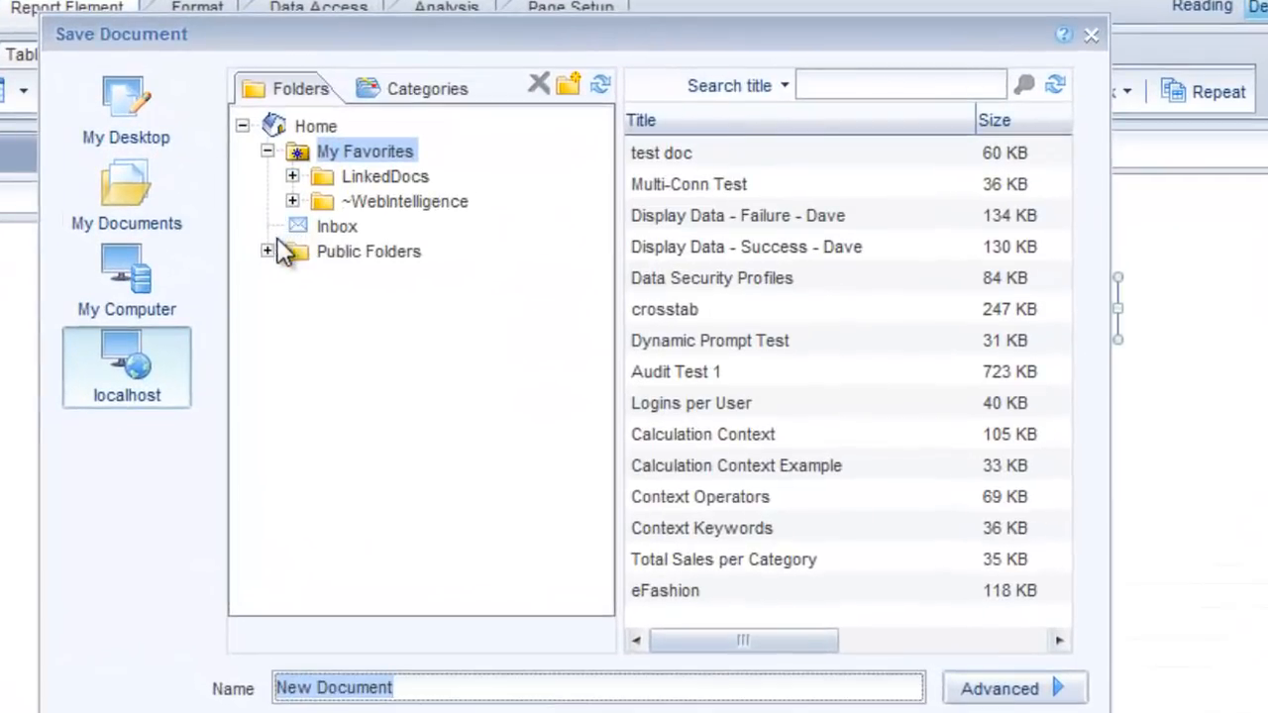
left_click(267, 251)
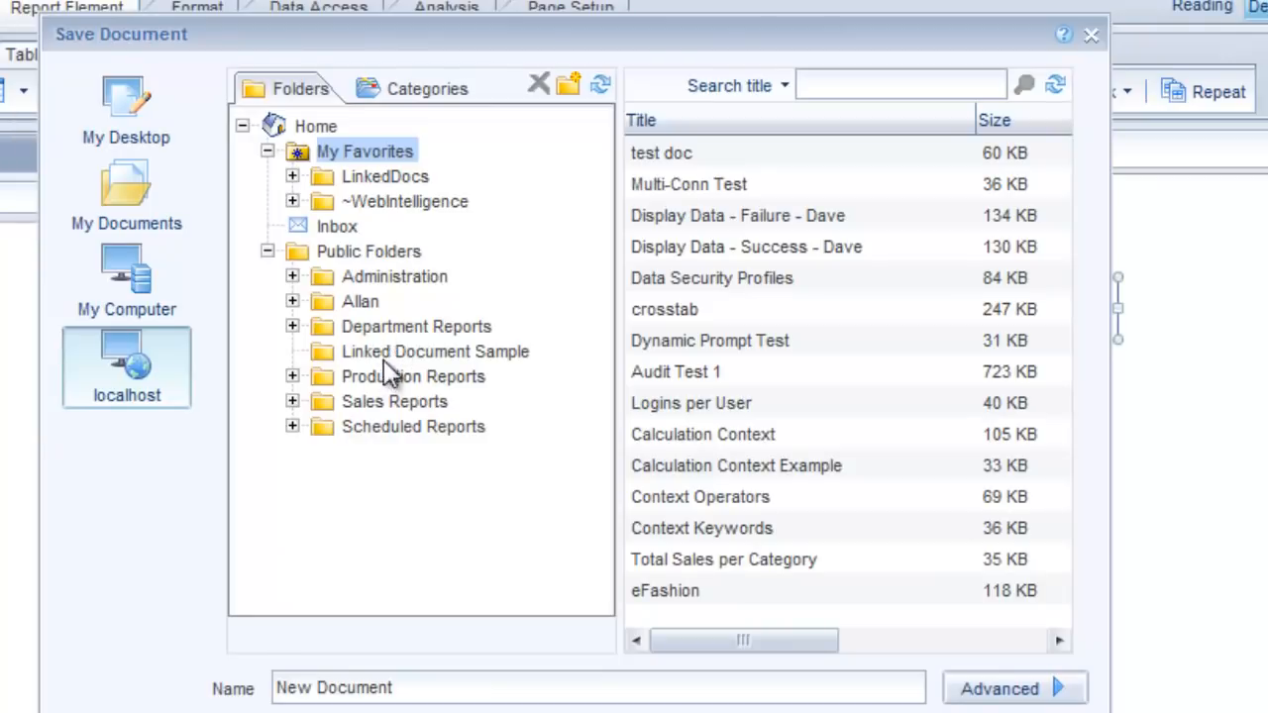
left_click(393, 353)
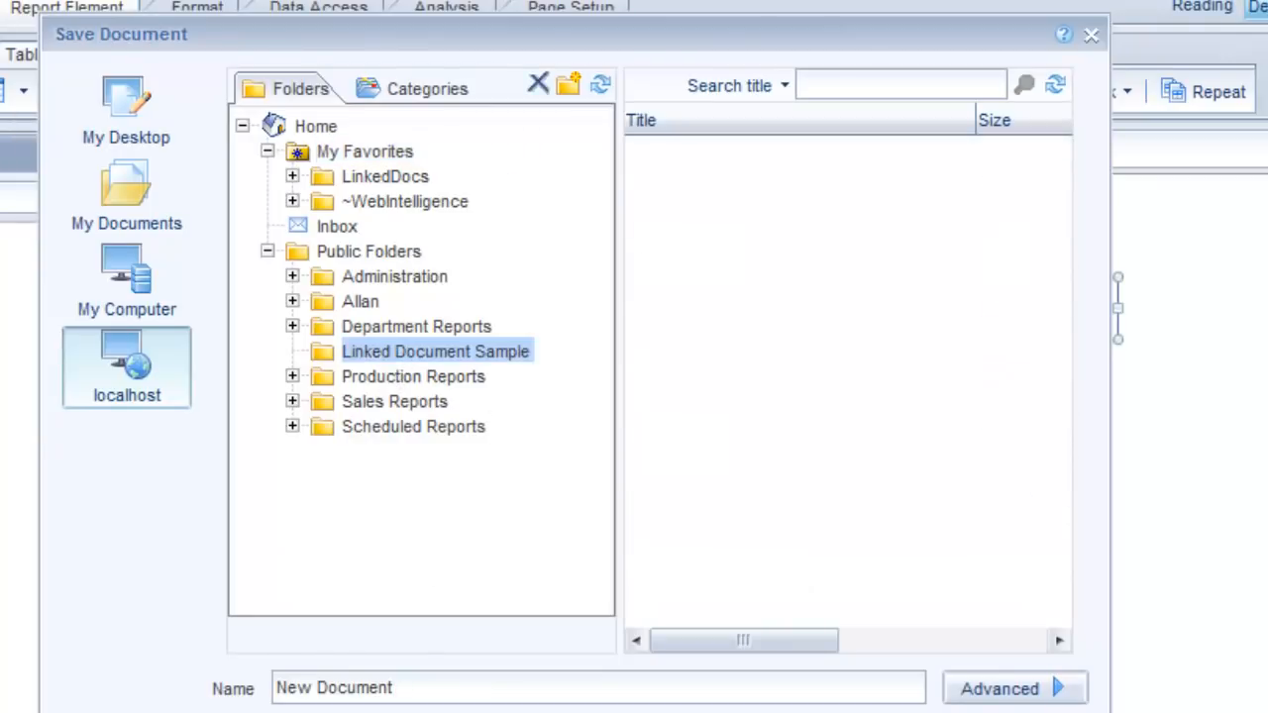
type("Top 8 Product Line Sales")
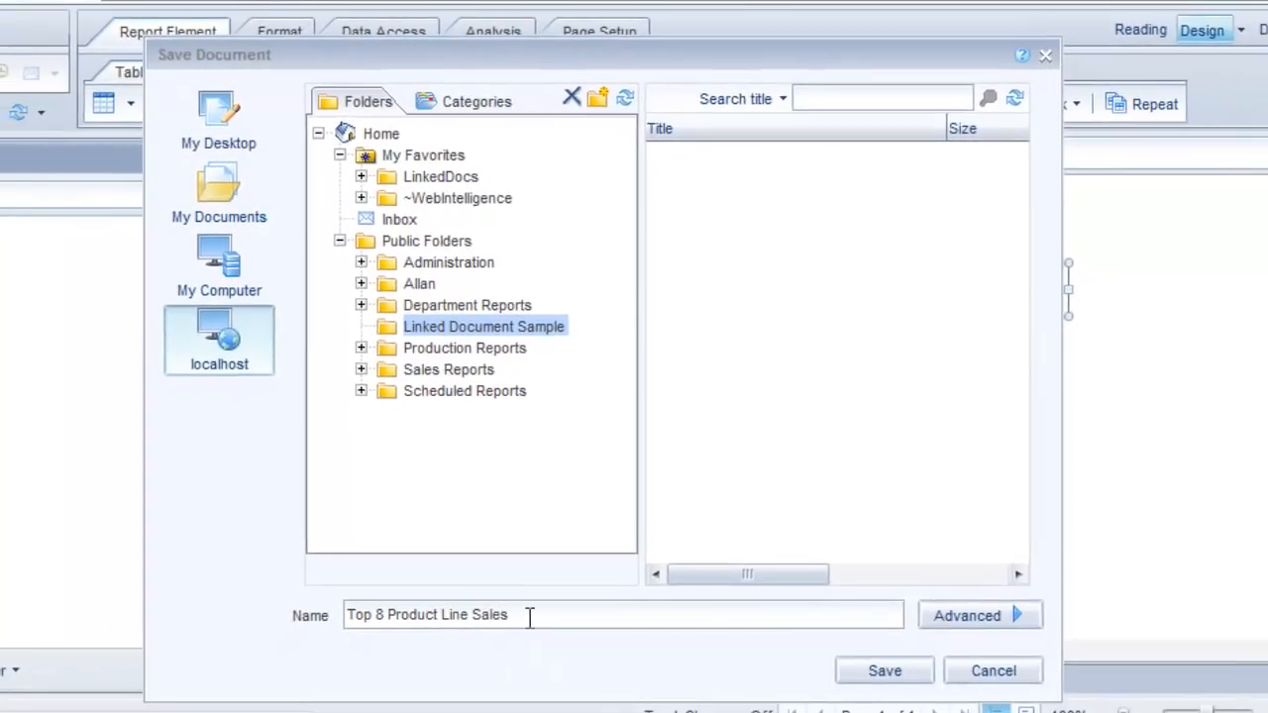
left_click(862, 672)
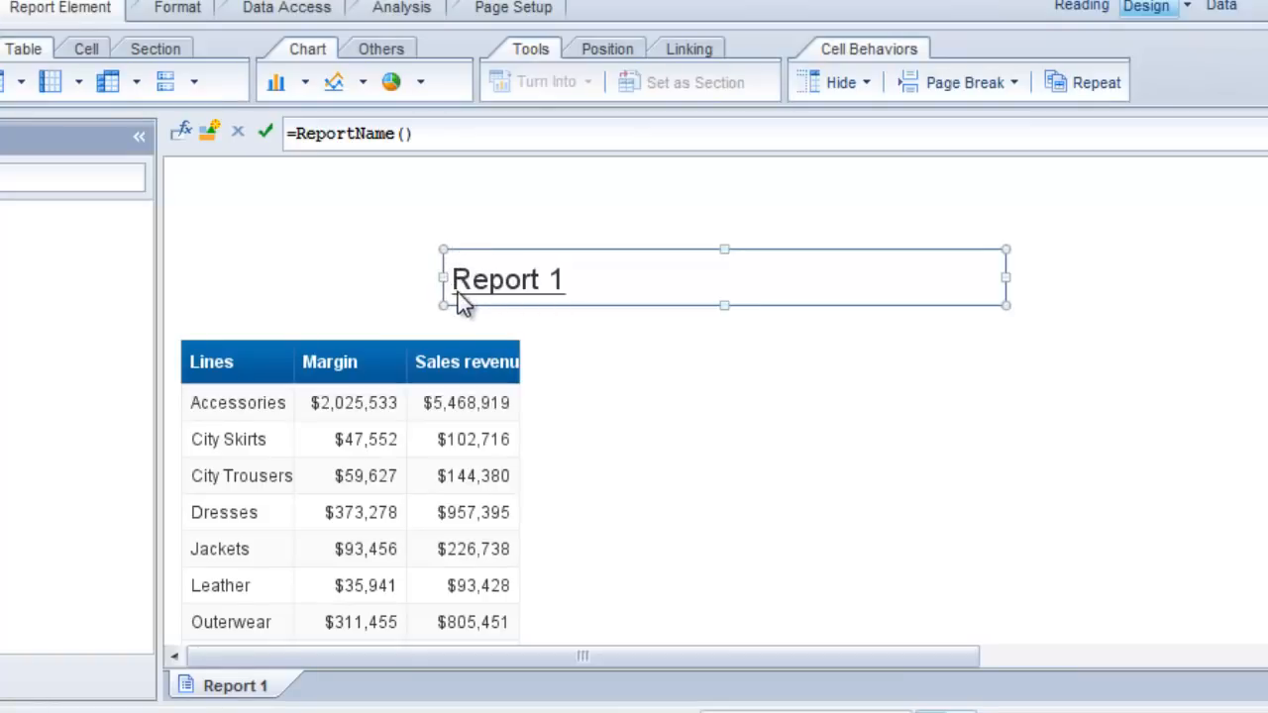
Align the report title cell with the table's left edge and set its formula to =DocumentName() + " for " + UserResponse("Select Year:")
left_click_drag(465, 304, 225, 300)
right_click(244, 279)
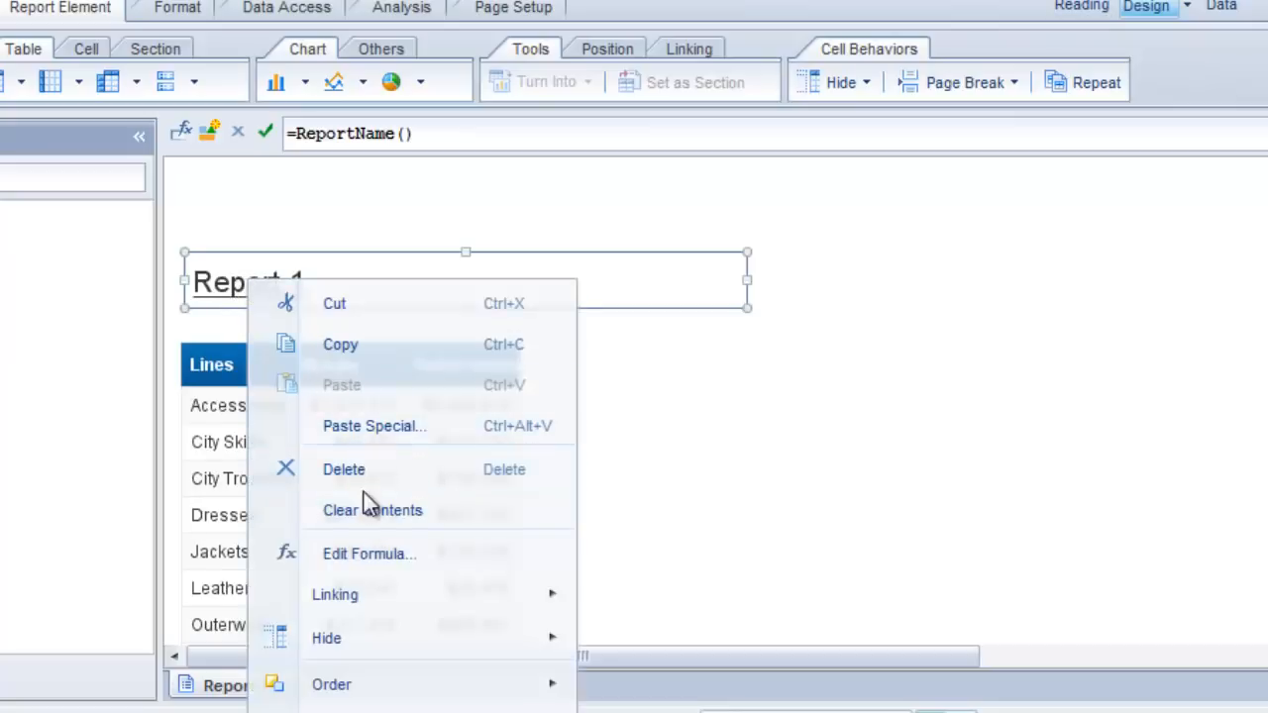
left_click(371, 552)
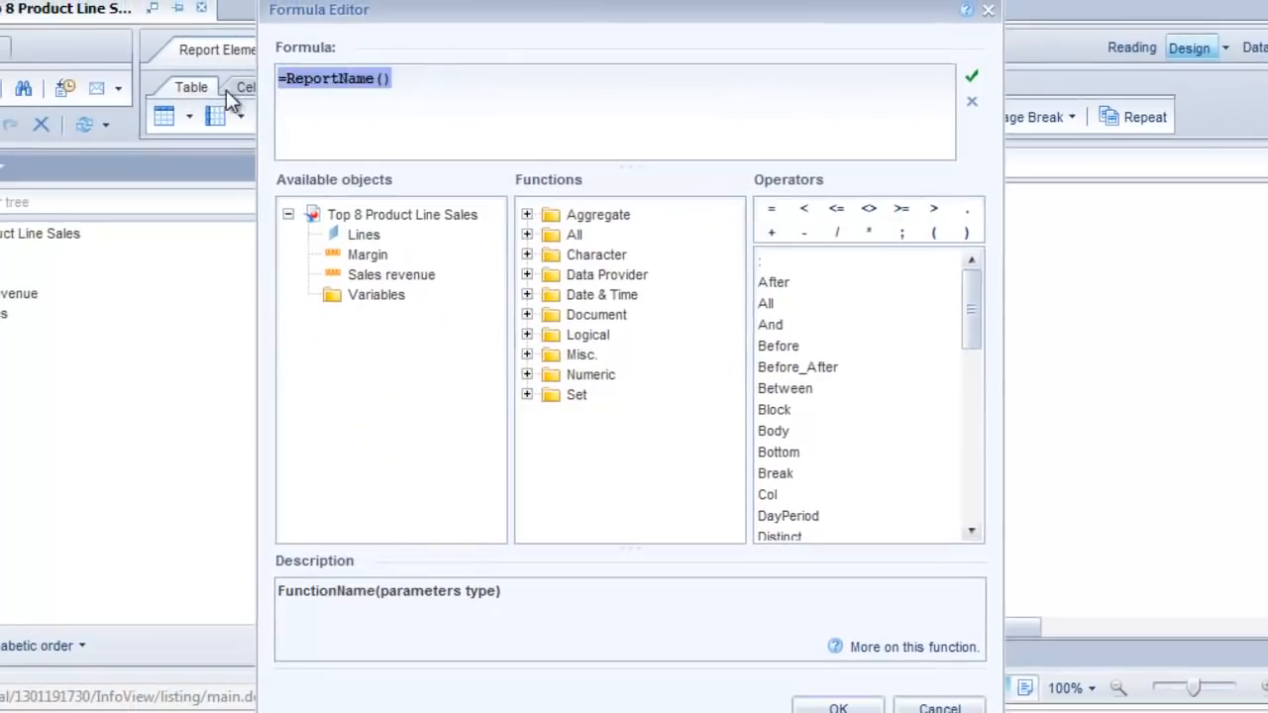
type("=DocumentName() + \" for \" + UserResponse(\"Select Year:\")")
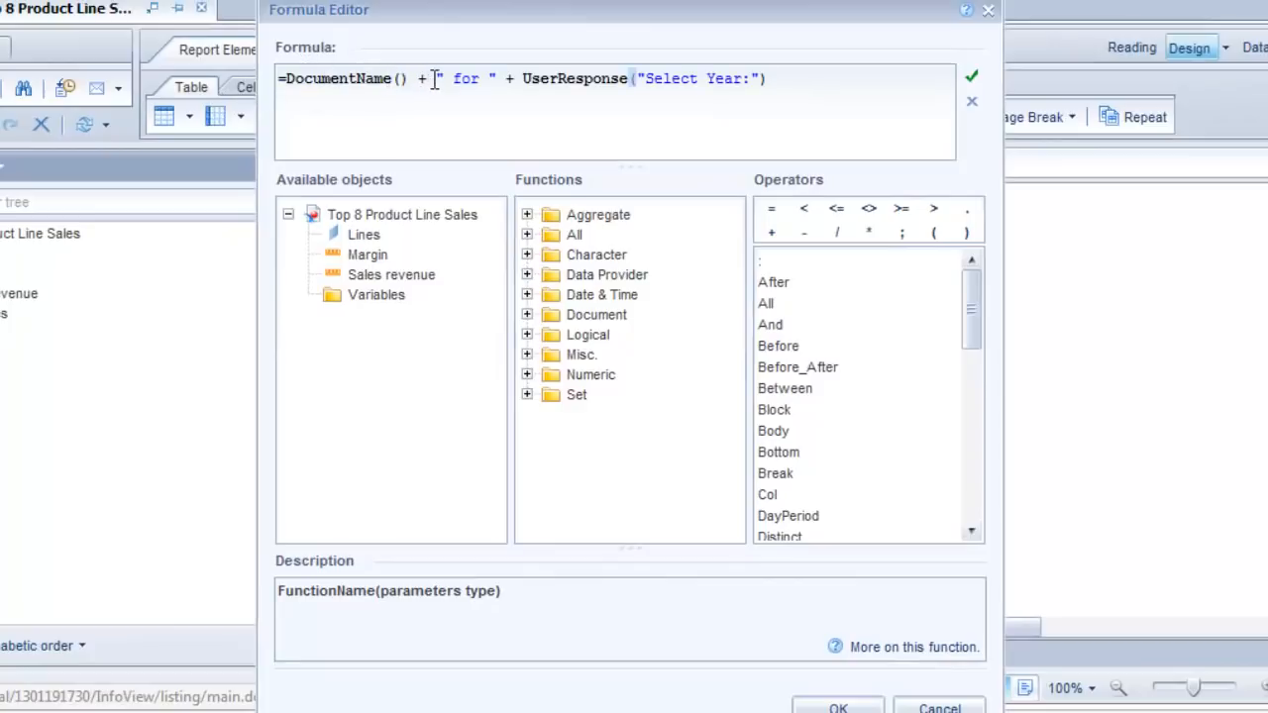
left_click_drag(444, 79, 778, 79)
left_click(816, 83)
left_click(969, 77)
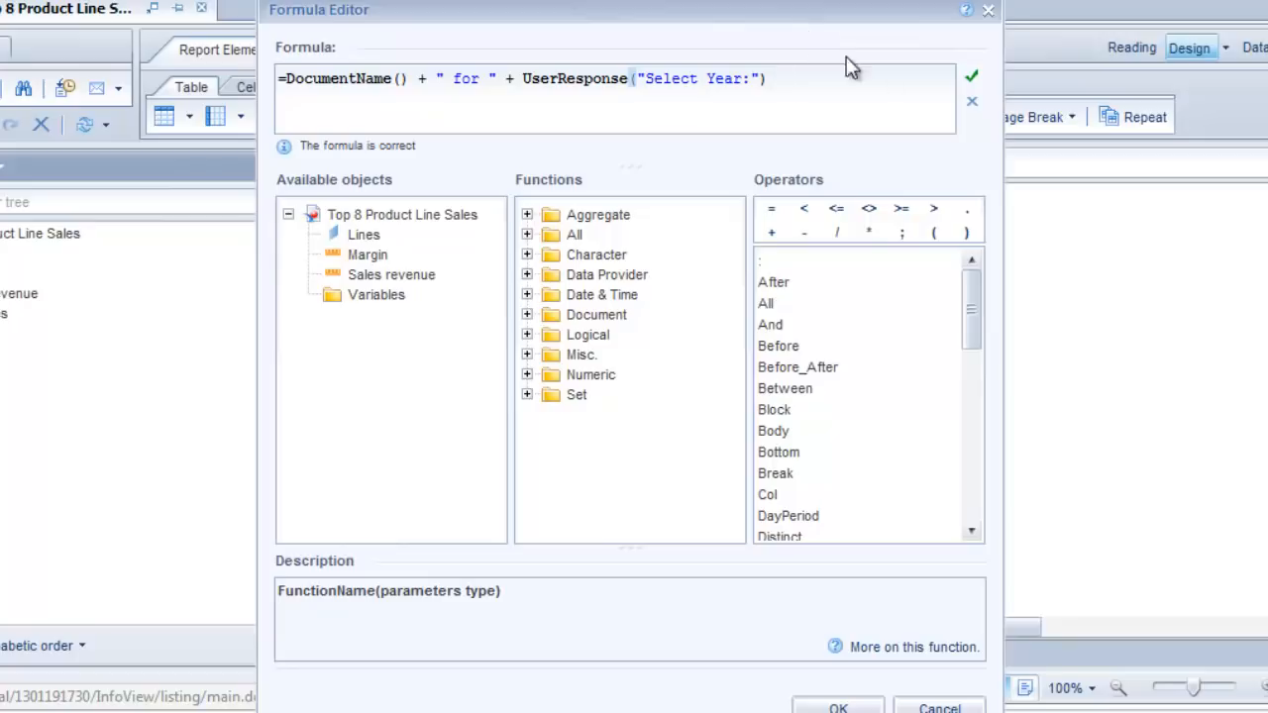
left_click(839, 707)
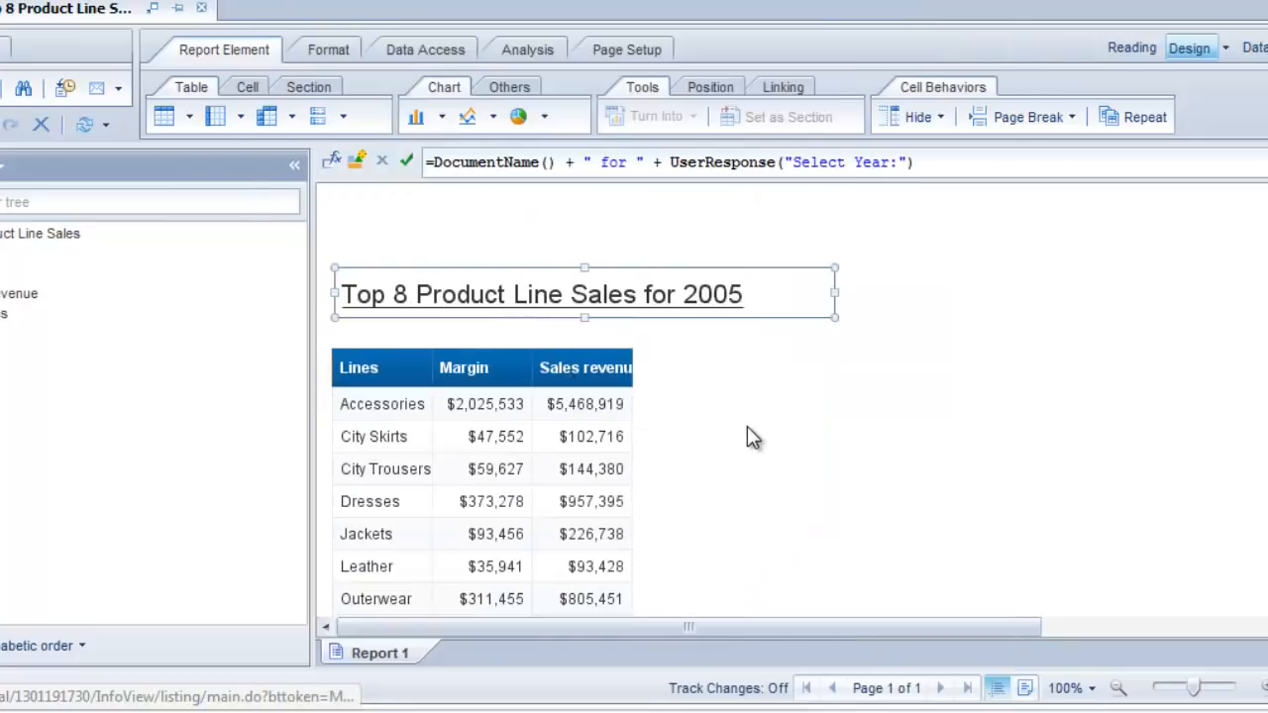
Widen the Lines, Margin and Sales revenue columns of the table so their full headings and values fit
left_click_drag(431, 365, 504, 368)
left_click_drag(606, 363, 661, 368)
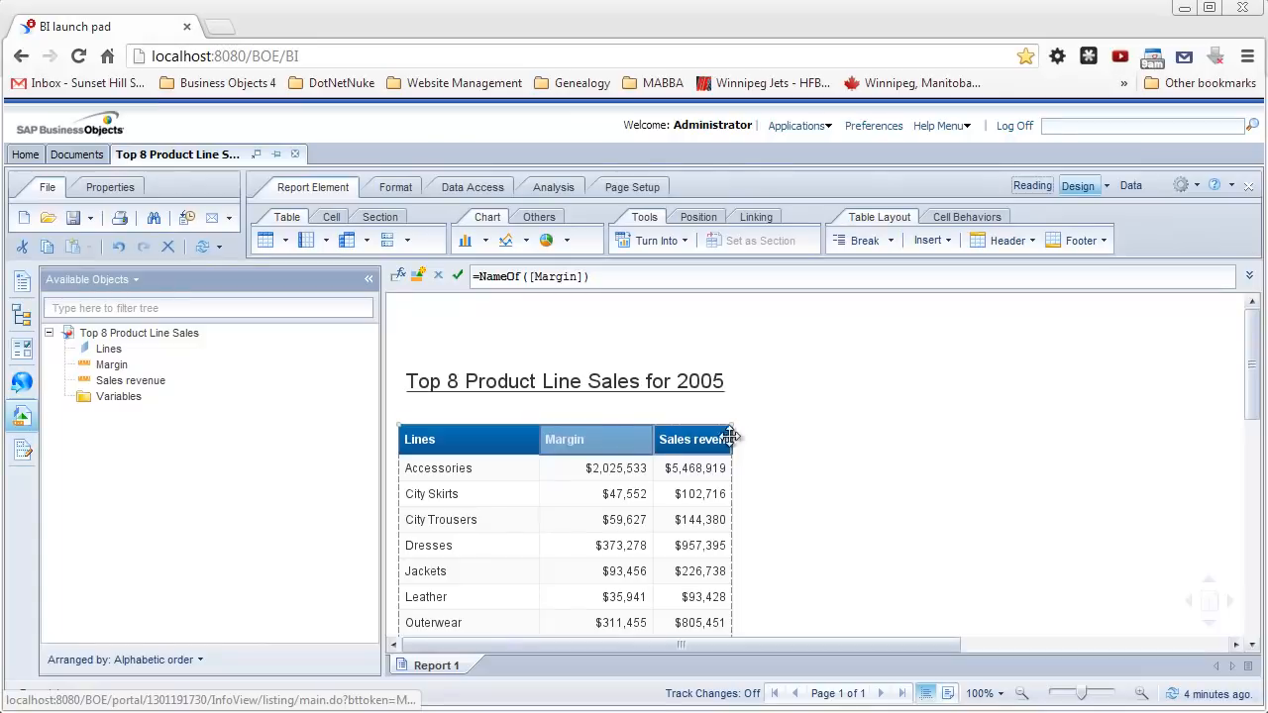
left_click_drag(730, 436, 773, 442)
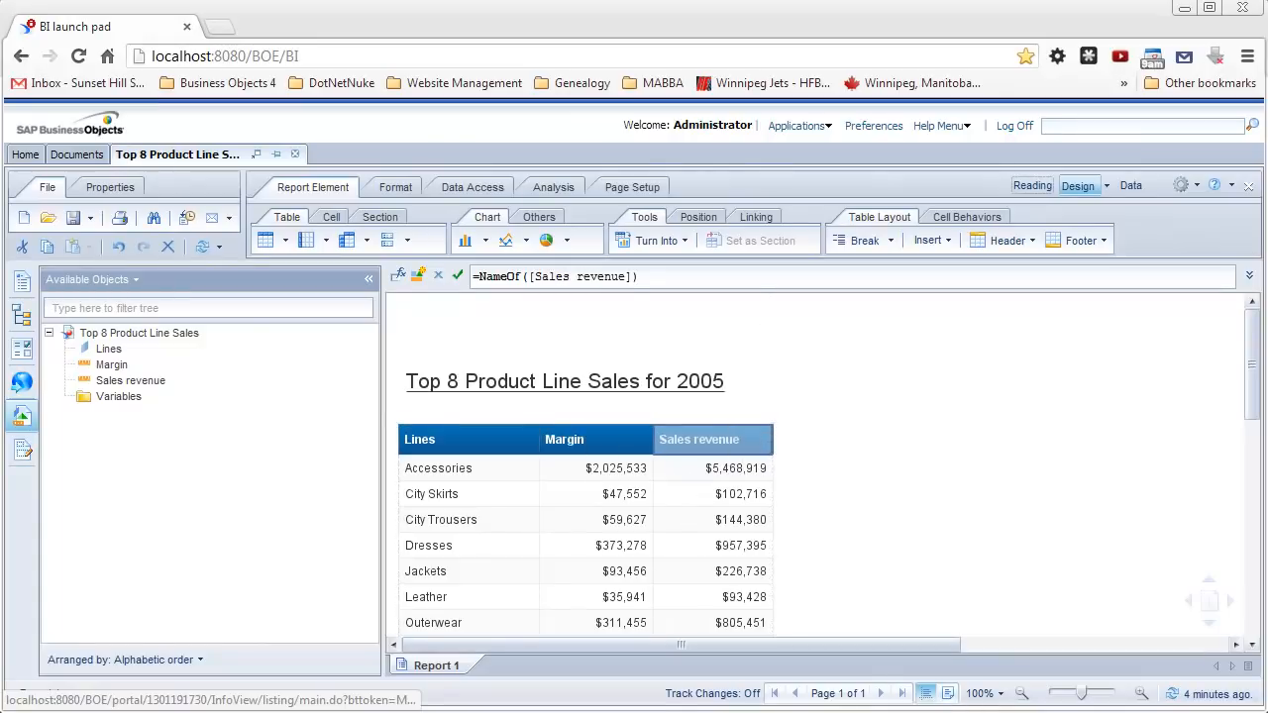
Add a ranking to the table that keeps the top 8 values based on Sales revenue, using the Count calculation mode
scroll(813, 476, "down", 1)
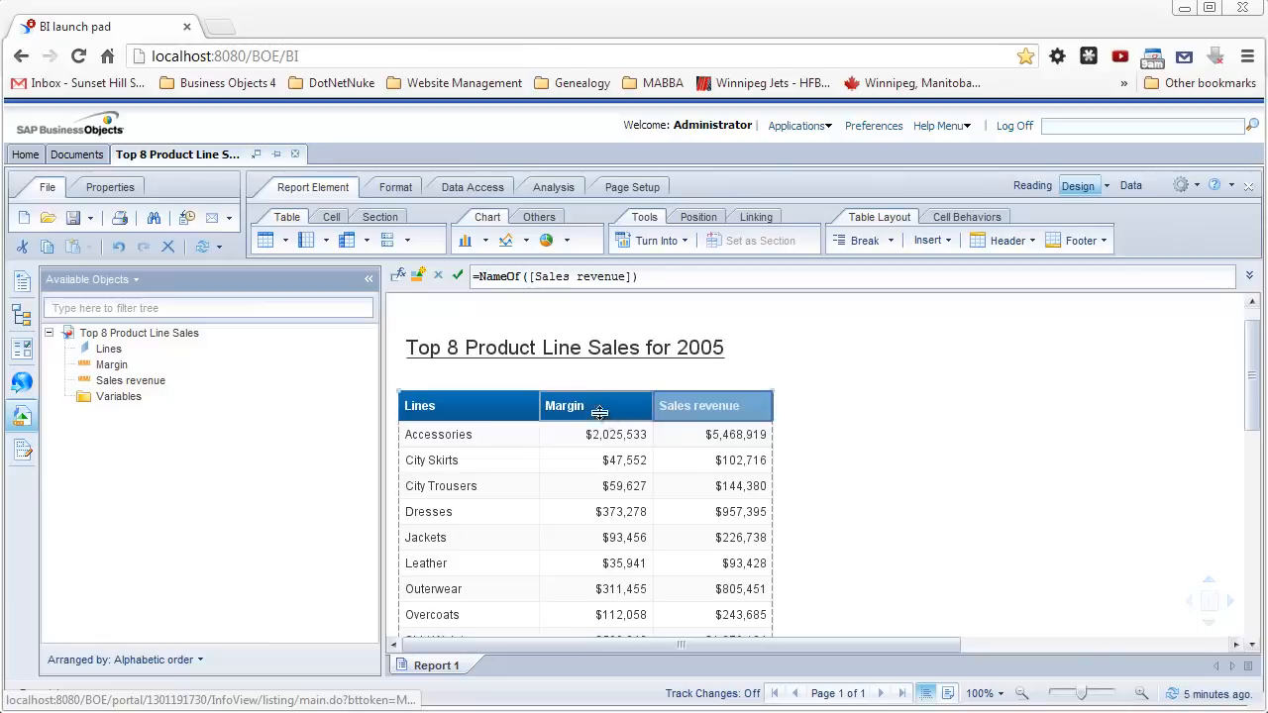
left_click(553, 362)
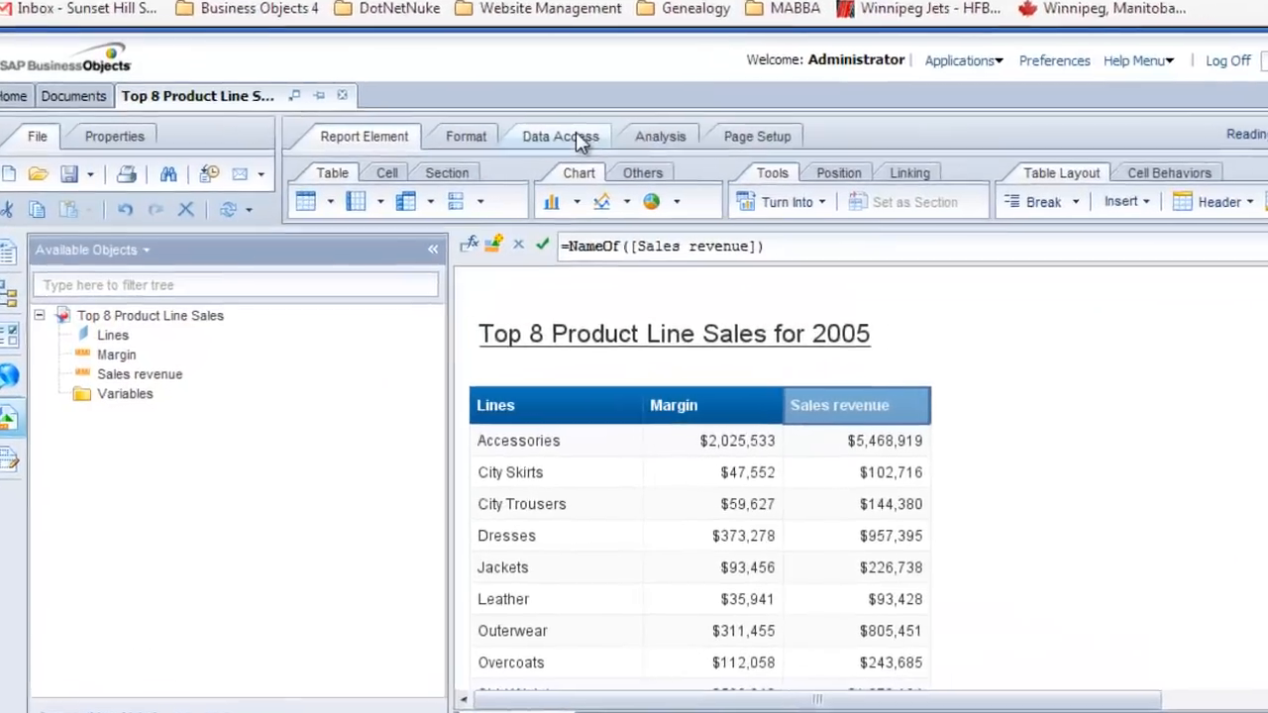
left_click(488, 191)
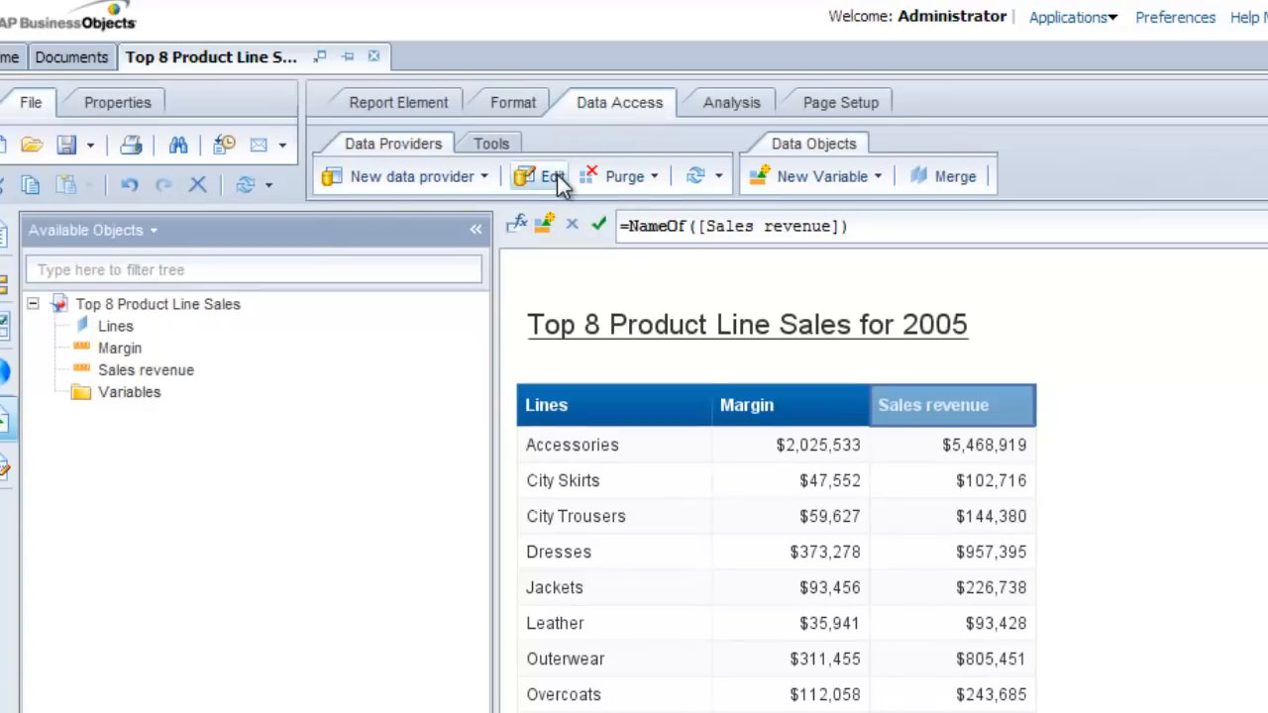
left_click(734, 105)
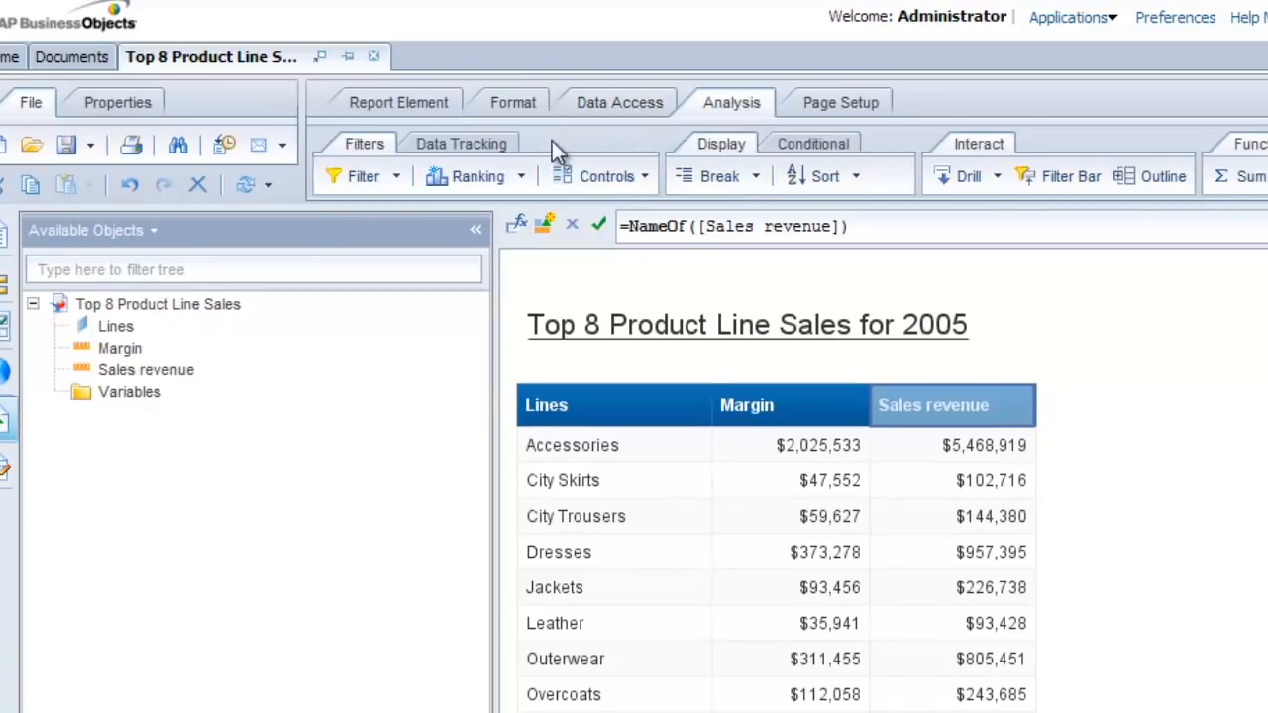
left_click(520, 175)
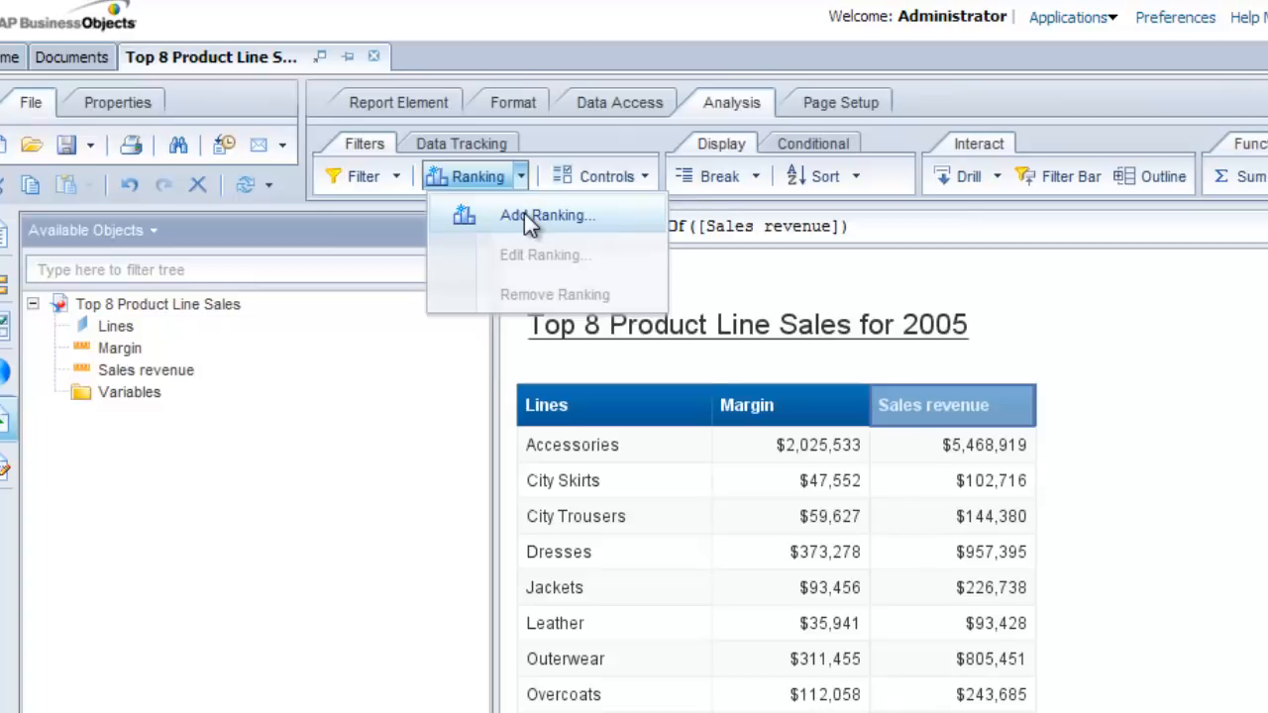
left_click(524, 215)
left_click(699, 376)
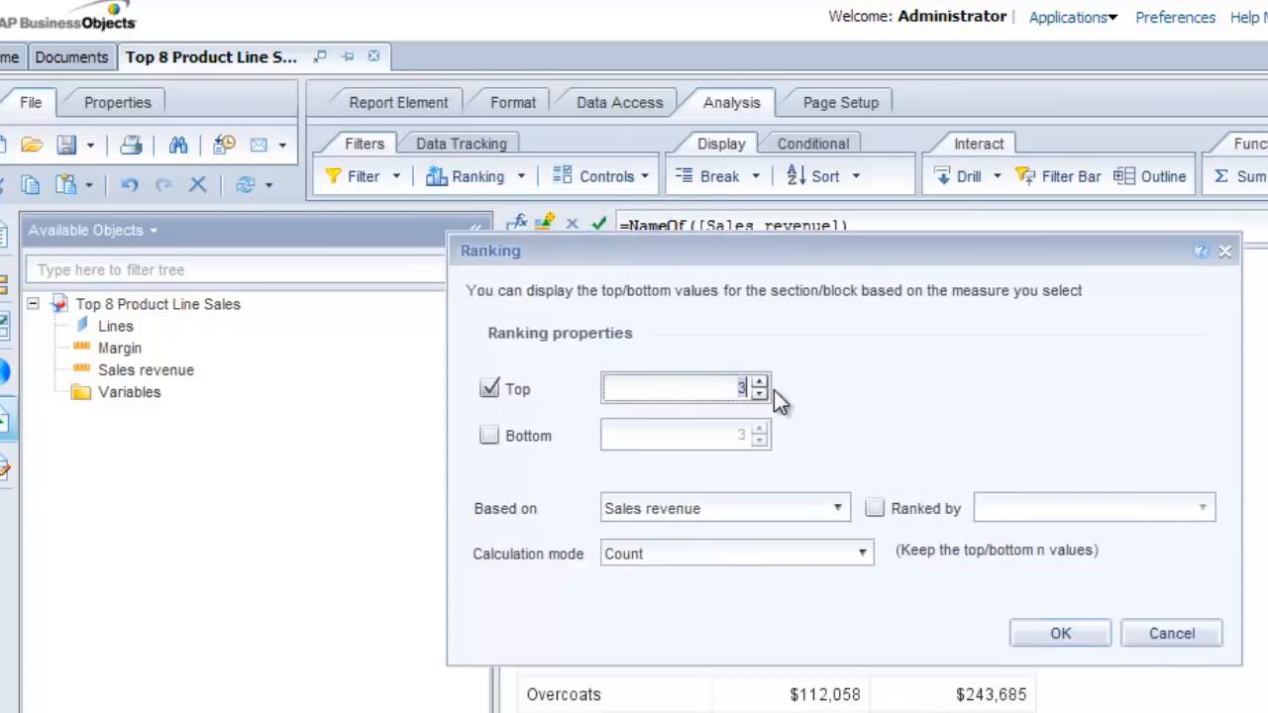
type("8")
left_click(1058, 636)
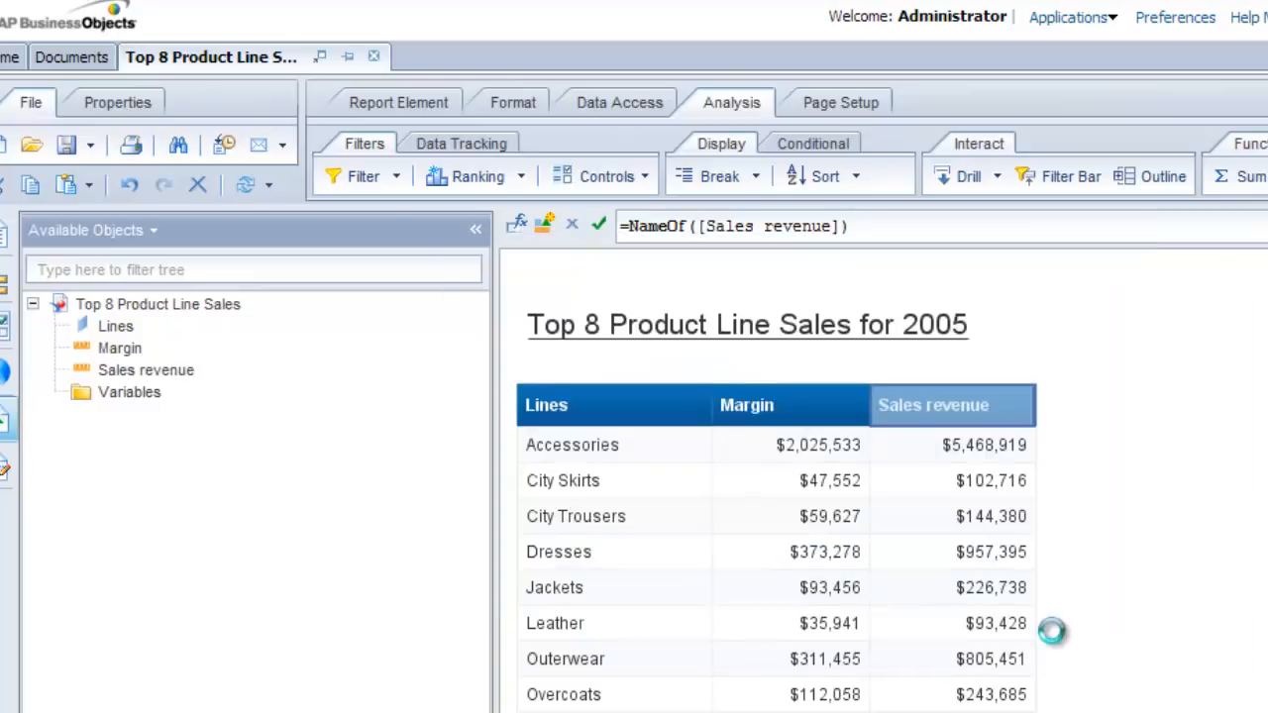
scroll(882, 482, "down", 2)
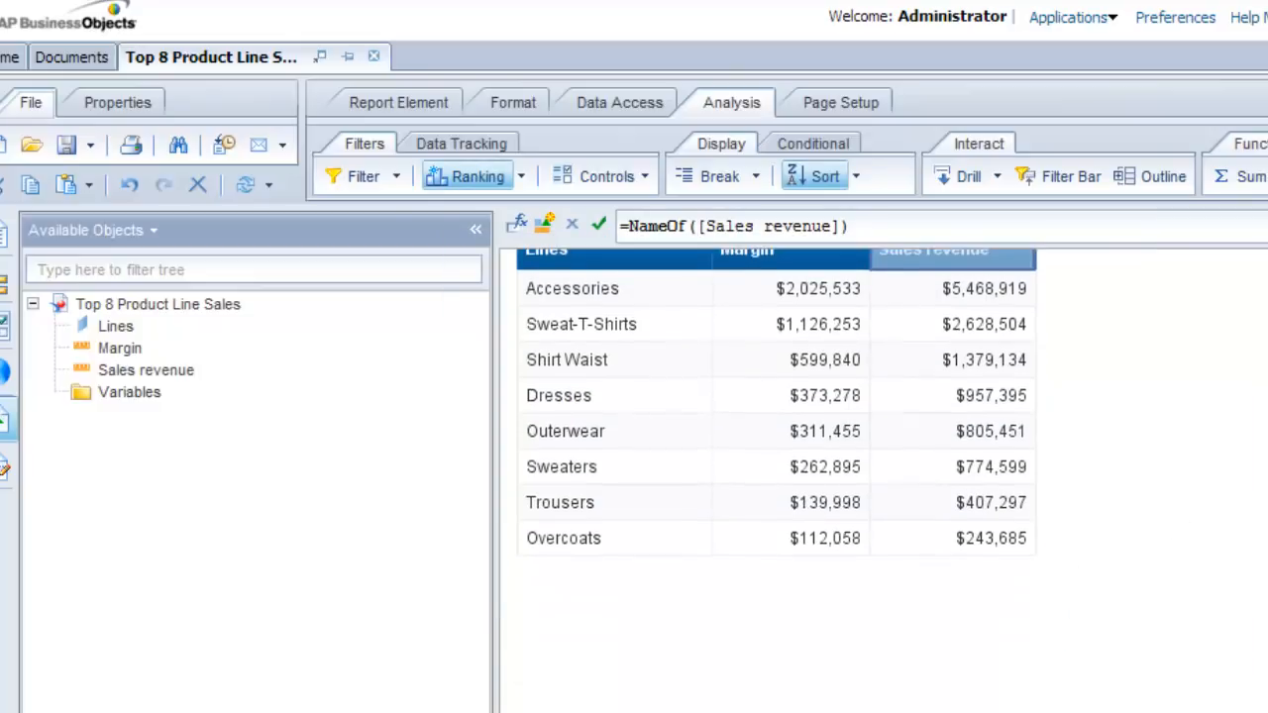
scroll(882, 481, "up", 1)
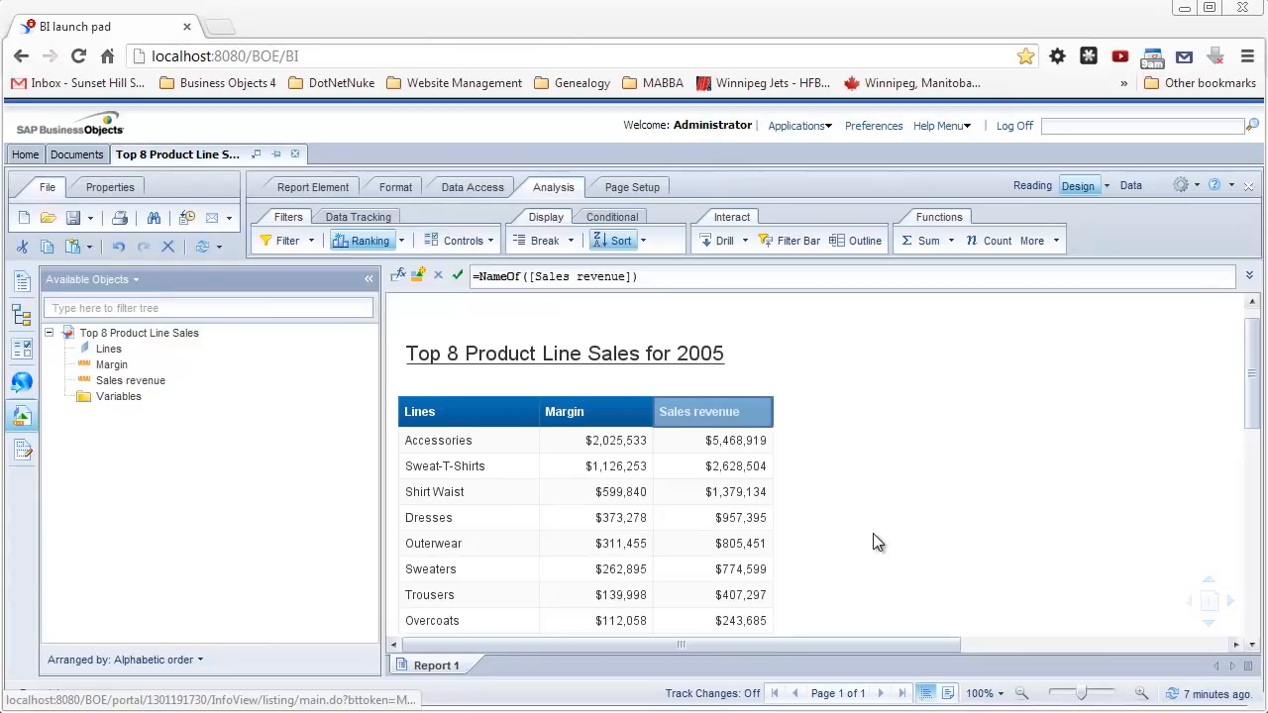
left_click(426, 496)
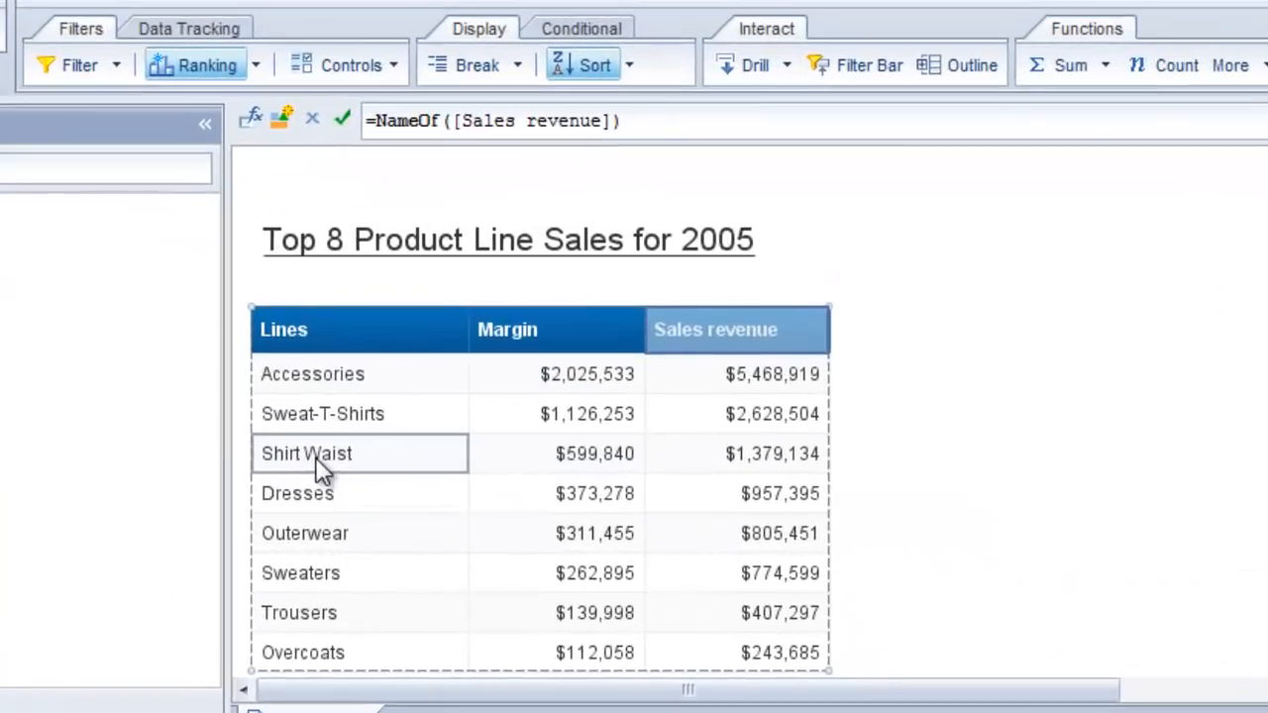
left_click(322, 496)
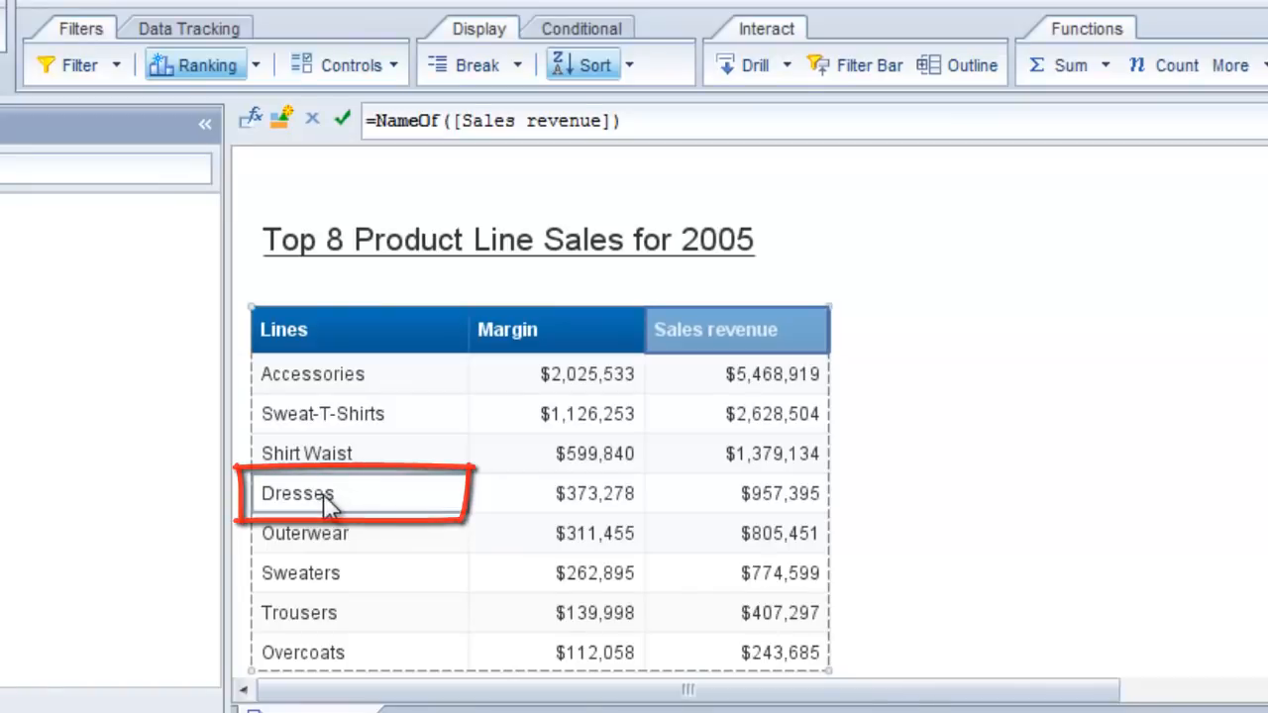
left_click(710, 266)
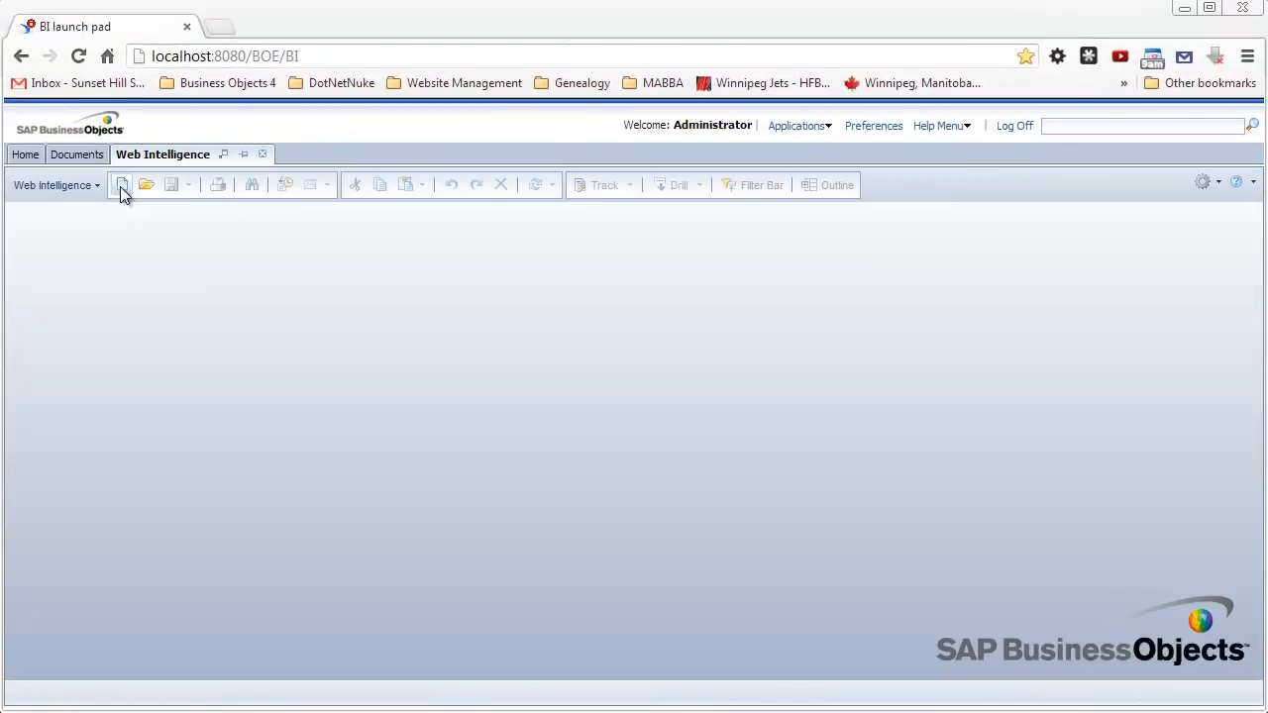
left_click(120, 186)
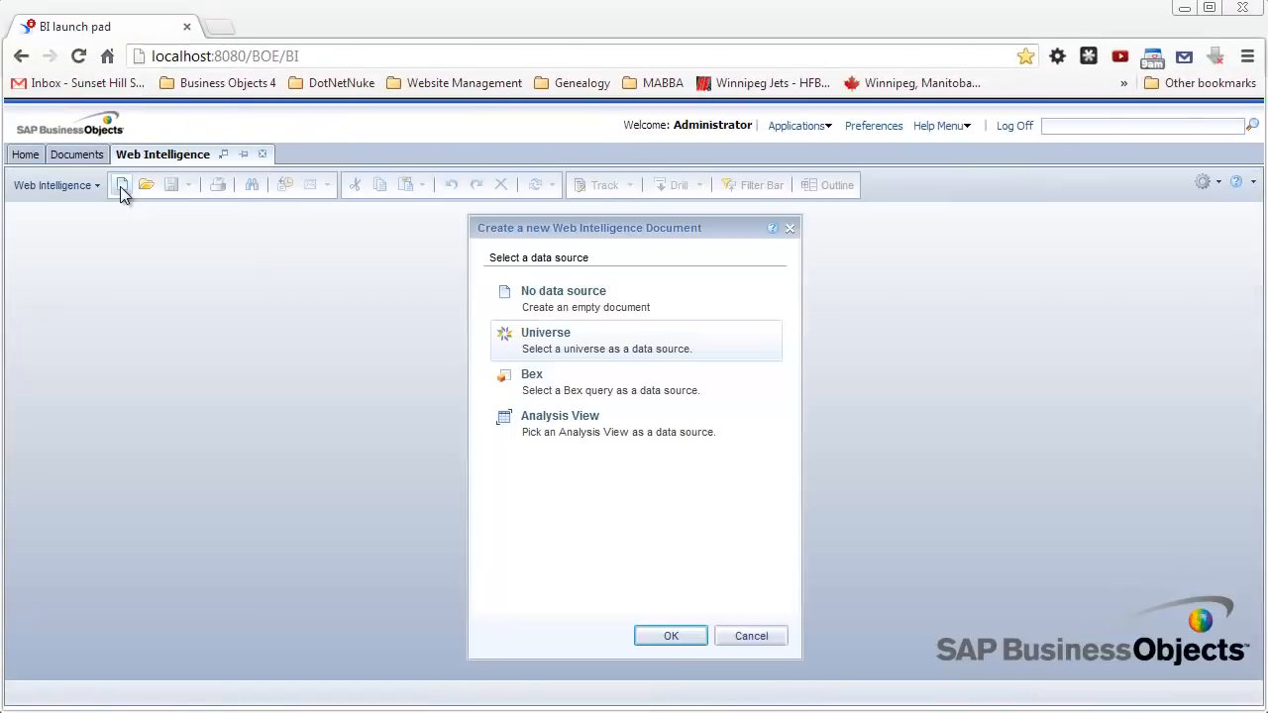
double_click(532, 334)
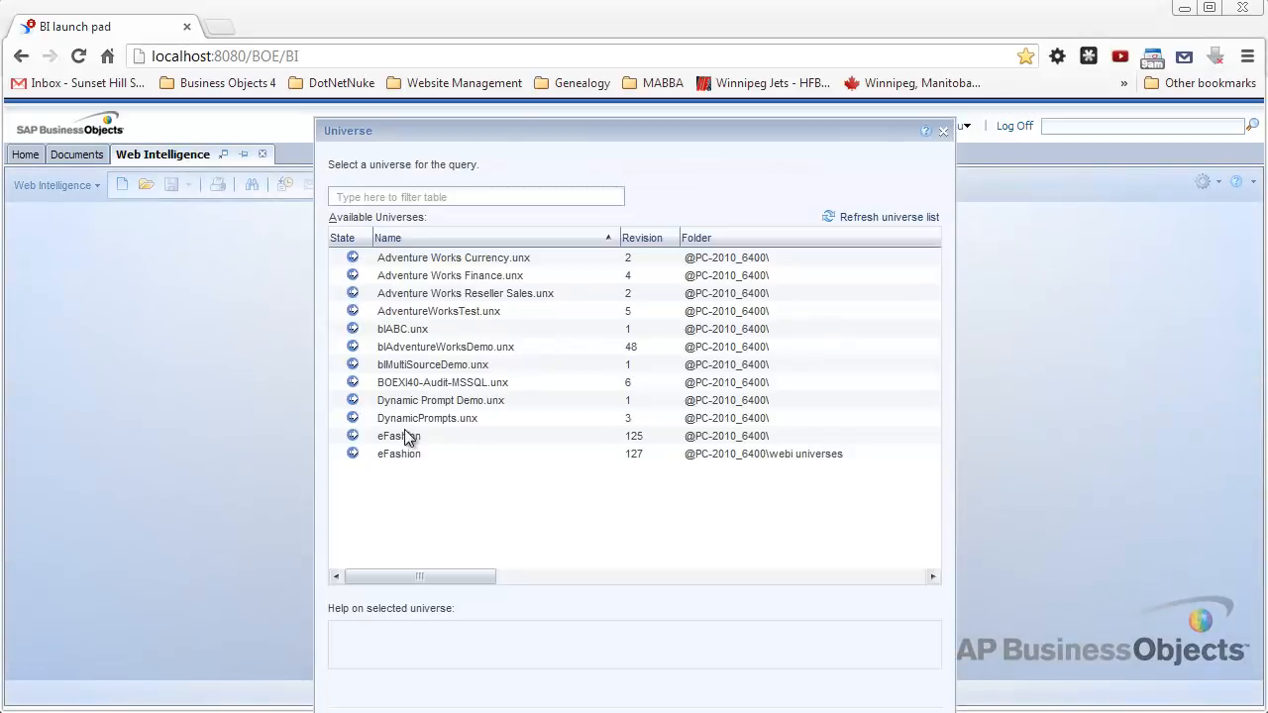
left_click(406, 438)
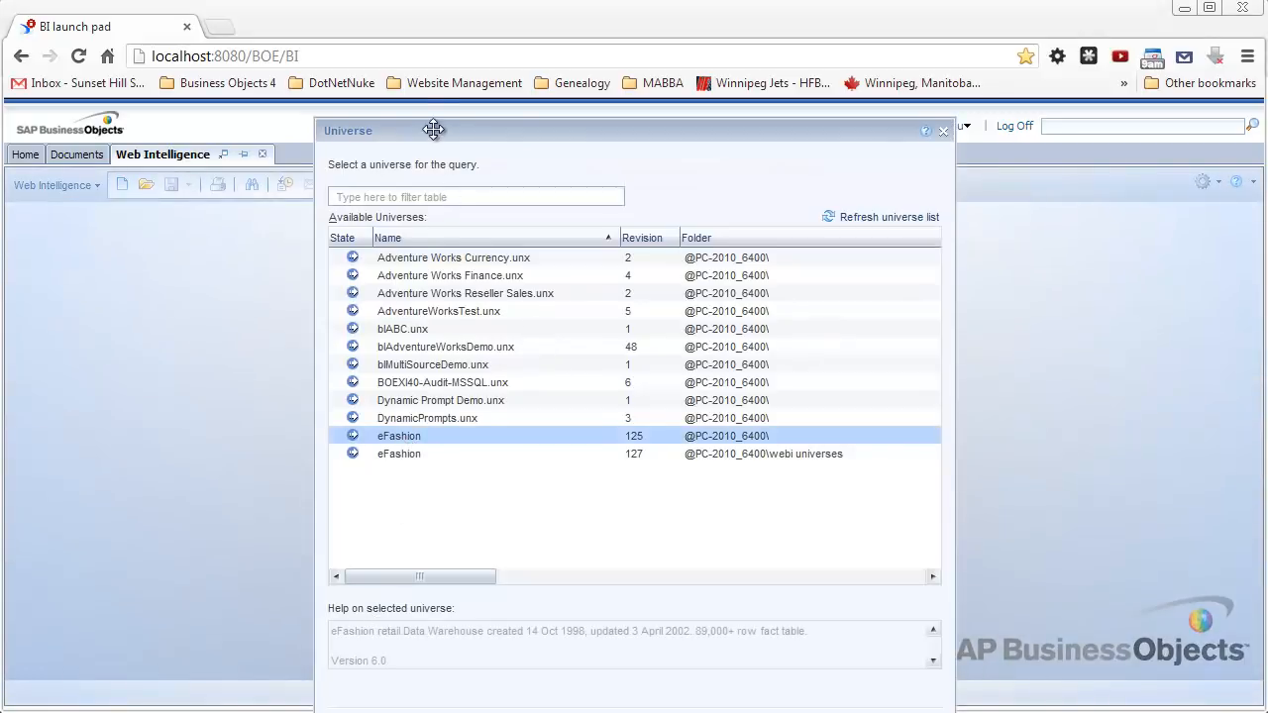
left_click_drag(433, 129, 414, 42)
left_click(778, 642)
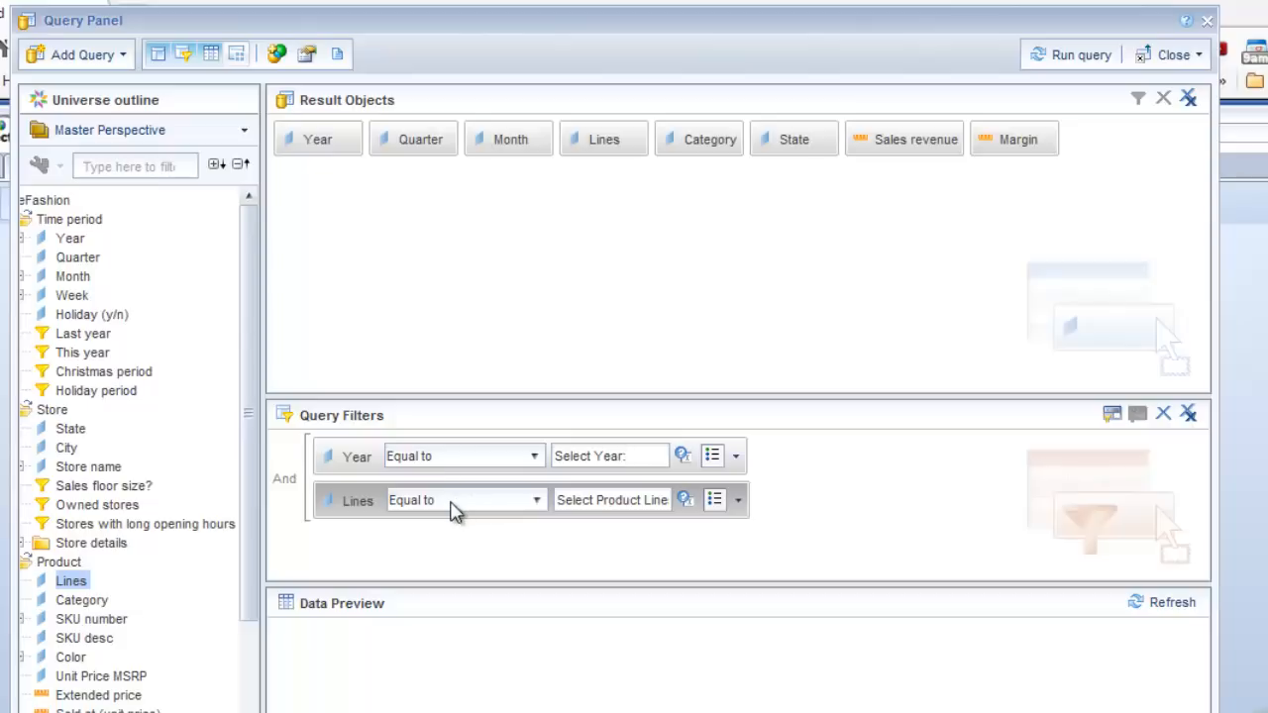
Make the Year and Lines filter prompts optional in their parameter properties, with "Select Product Lines:" as the Lines prompt text
left_click(608, 501)
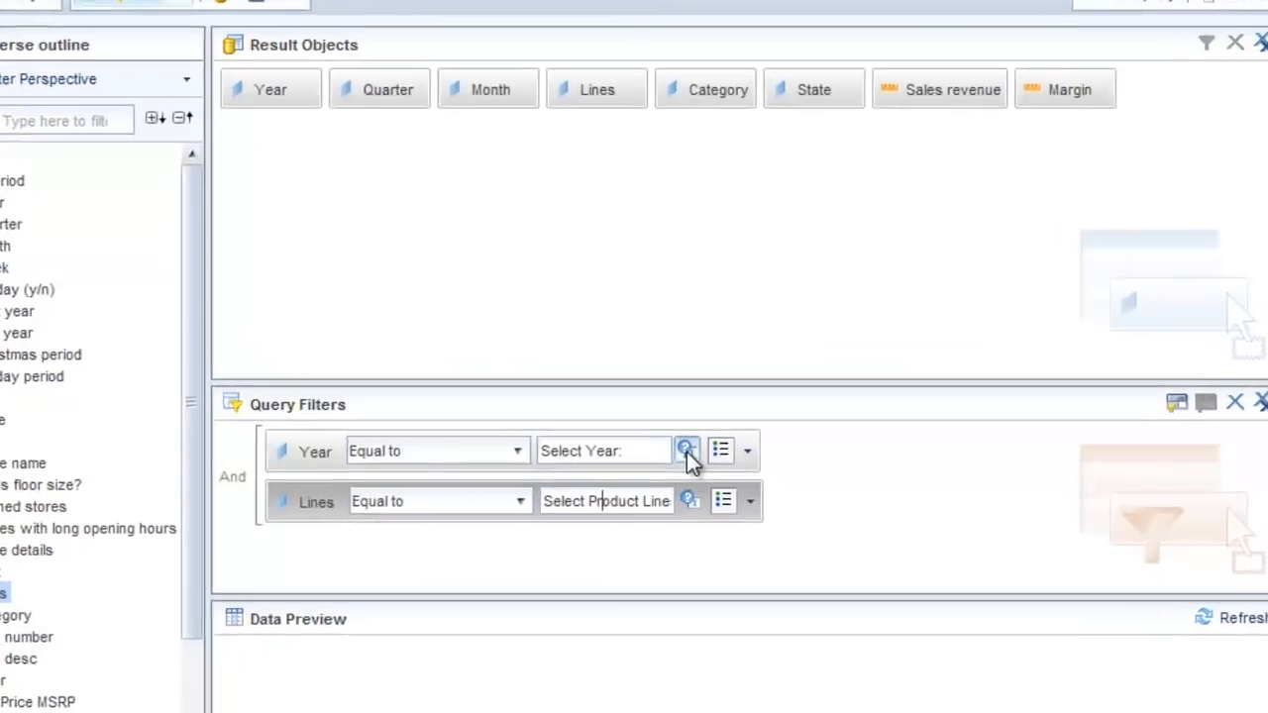
left_click(683, 456)
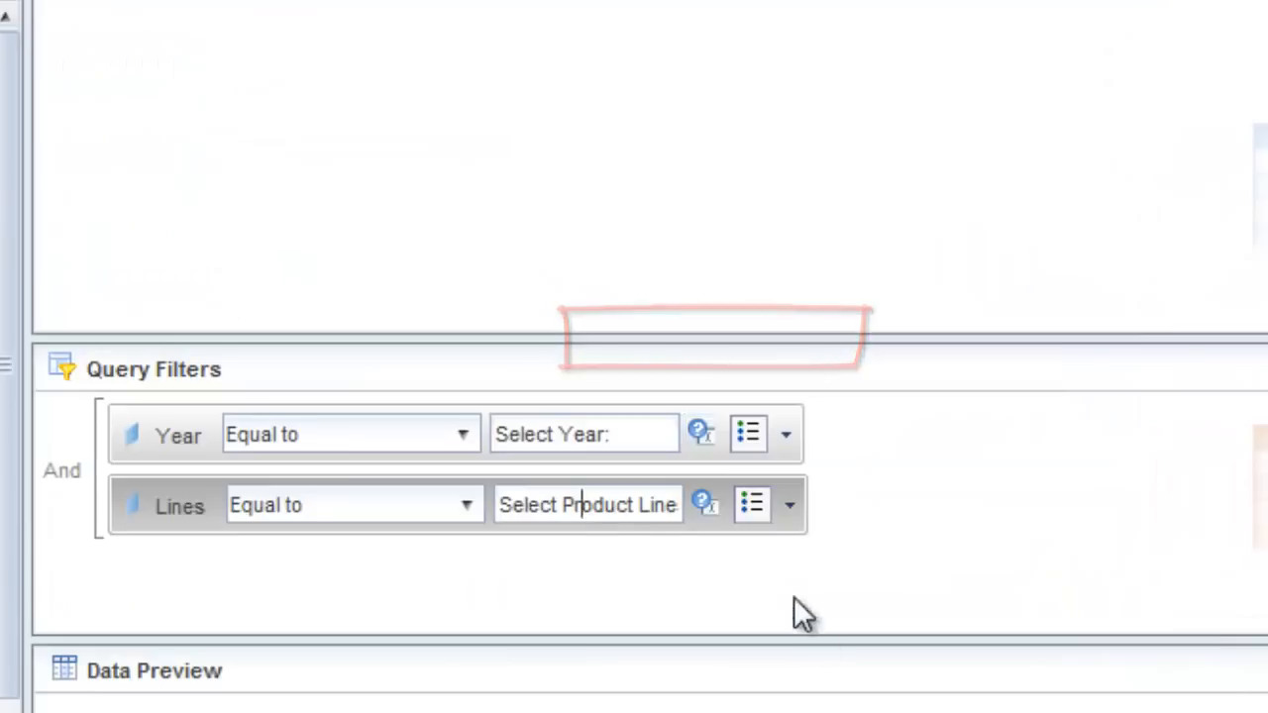
left_click(703, 504)
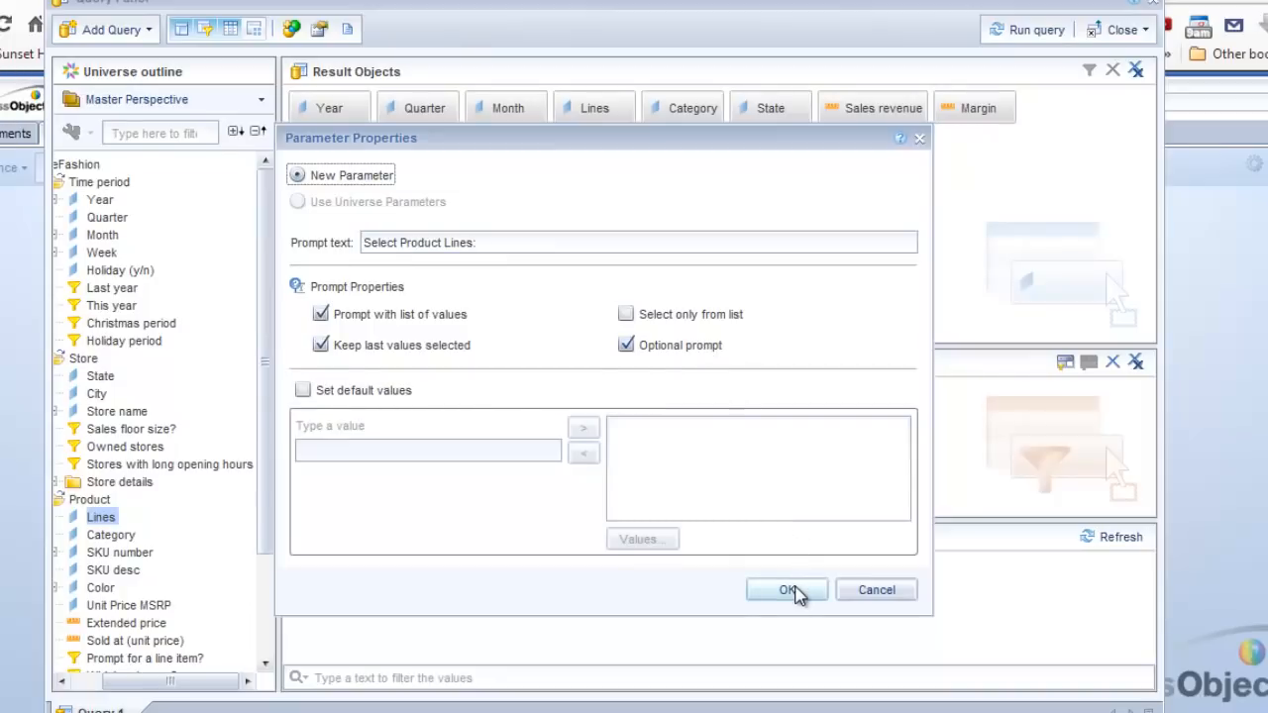
left_click(788, 591)
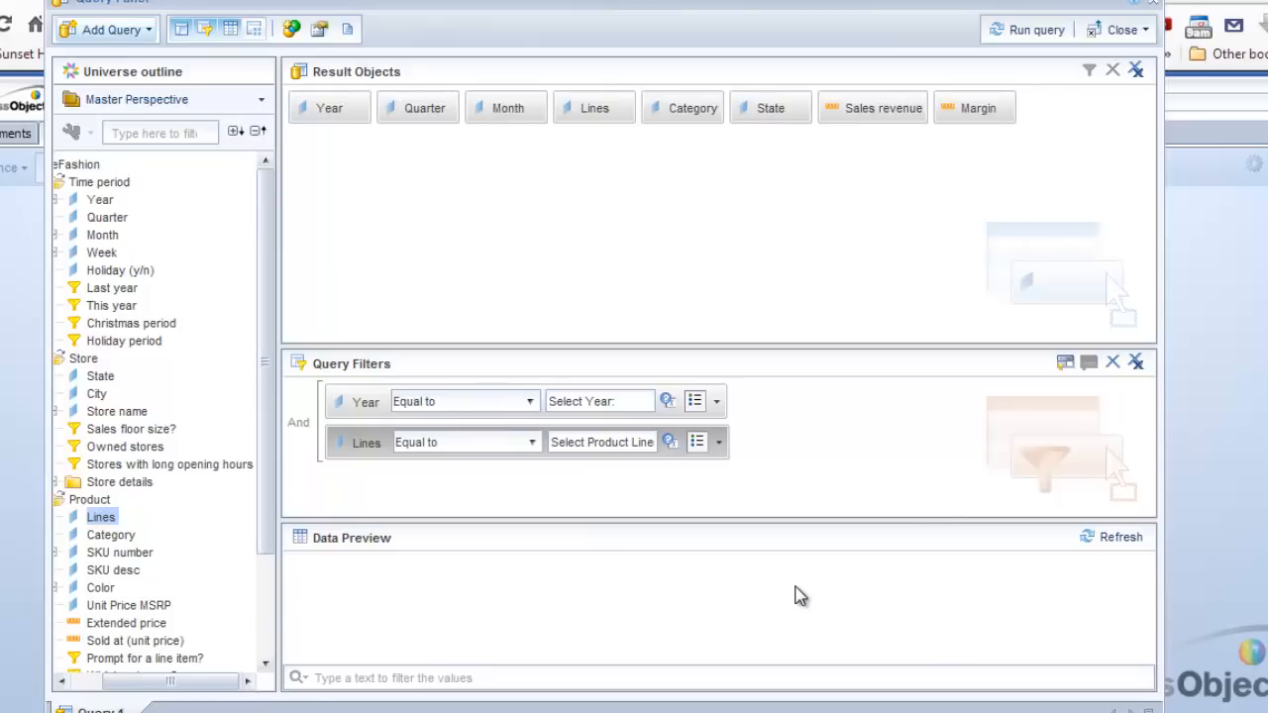
Run the query with 2005 for the Select Year prompt and Accessories for the Select Product Lines prompt
left_click(1037, 35)
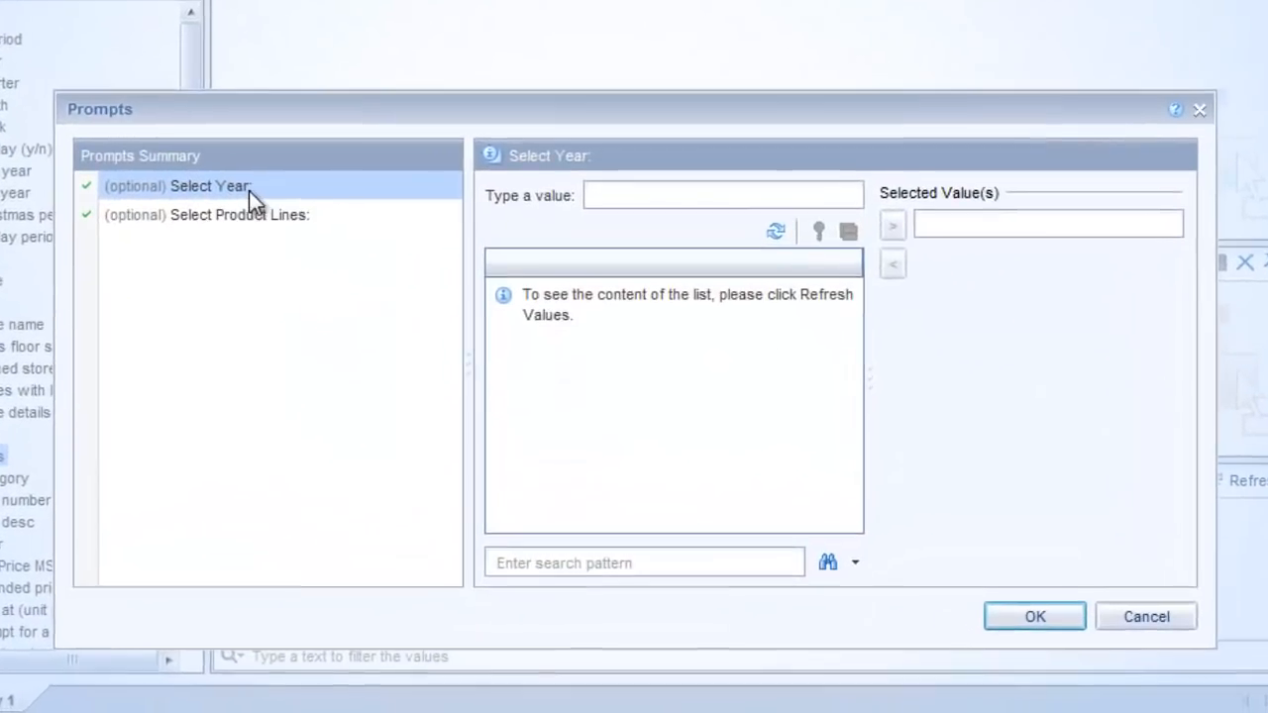
left_click(757, 280)
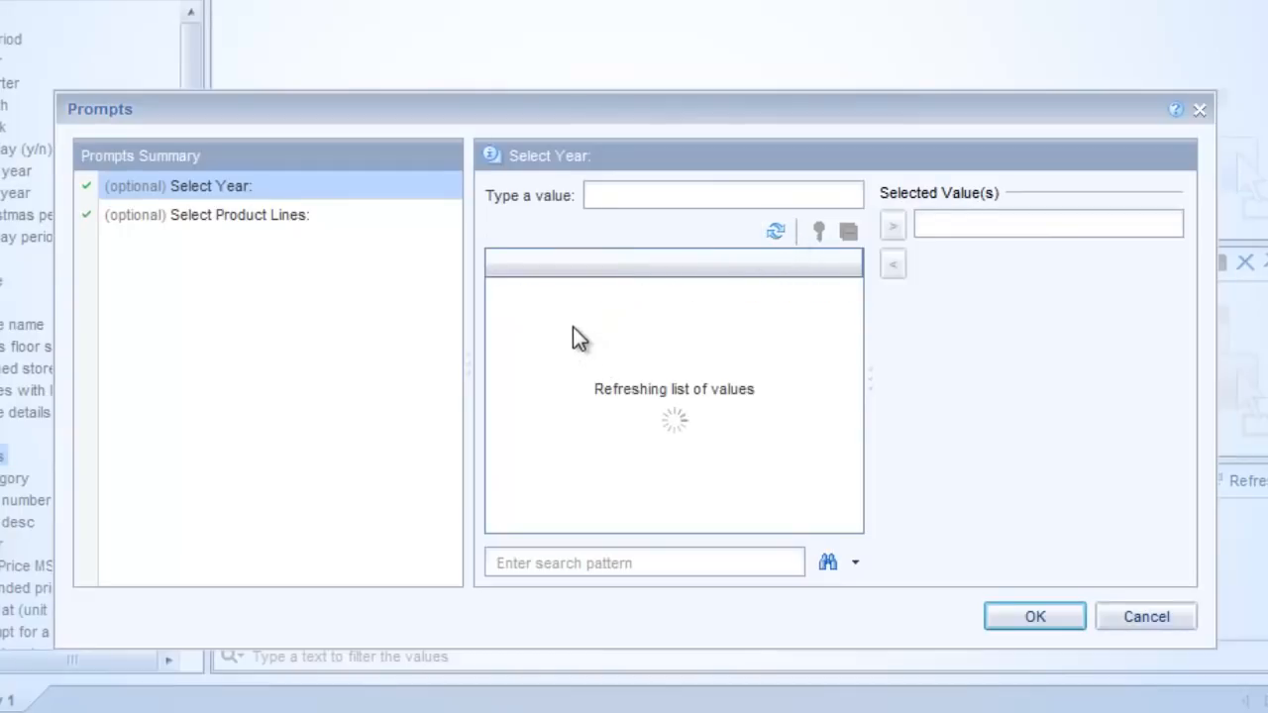
left_click(512, 311)
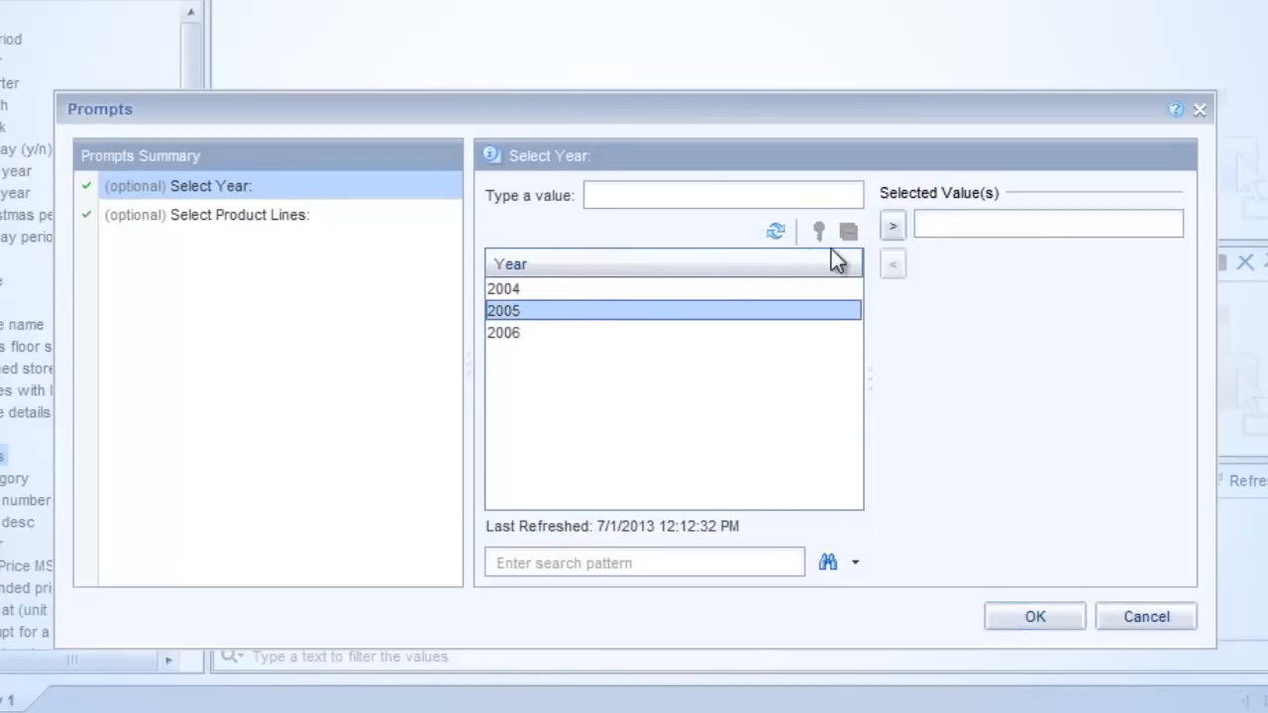
left_click(892, 227)
left_click(242, 220)
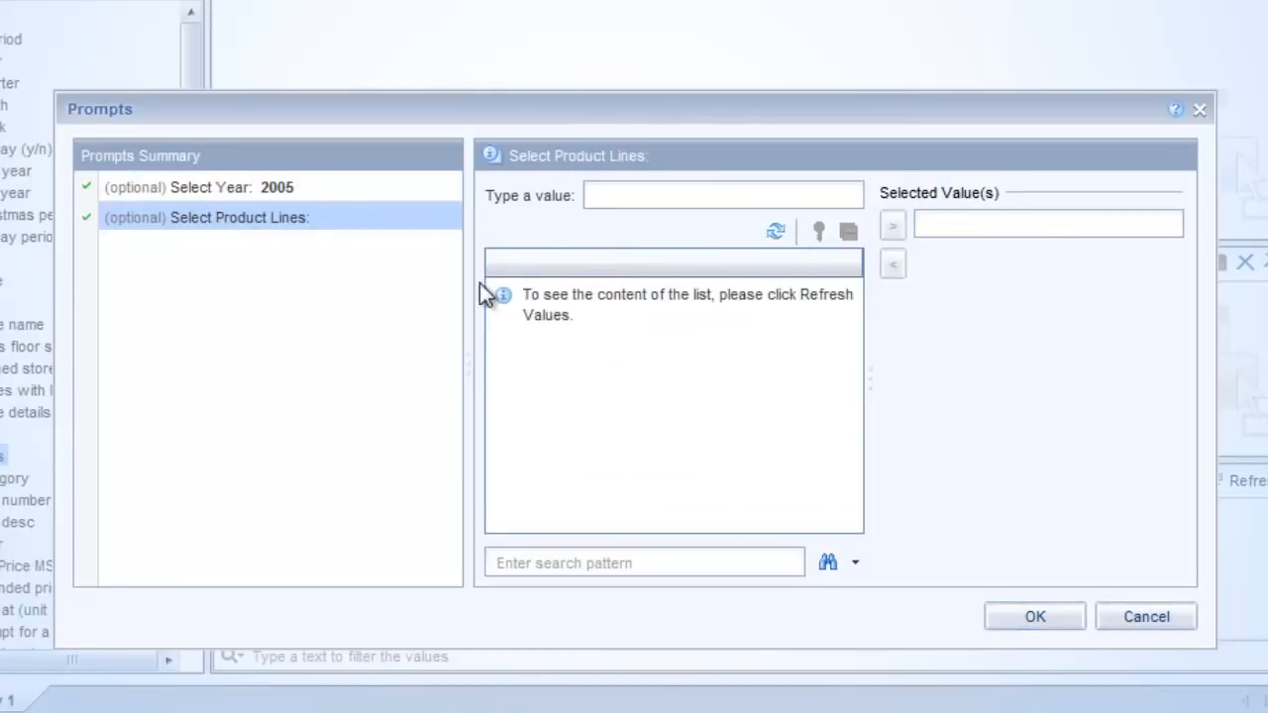
left_click(776, 231)
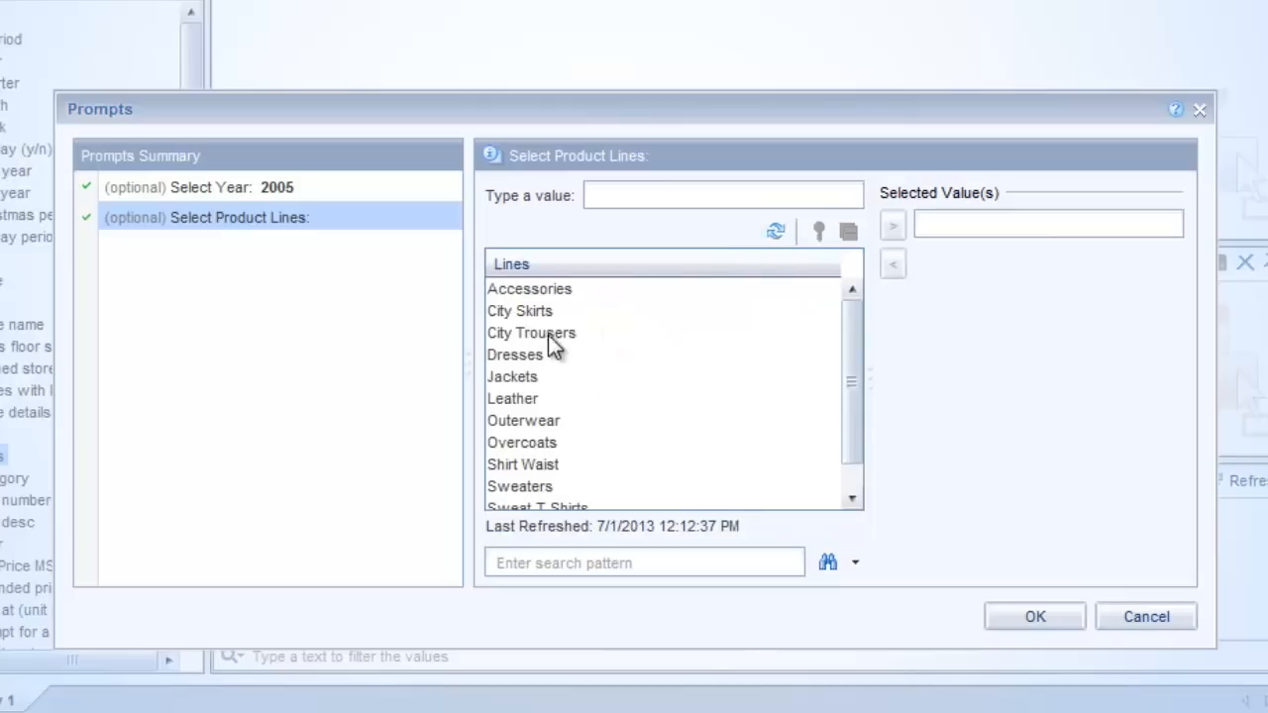
left_click(511, 292)
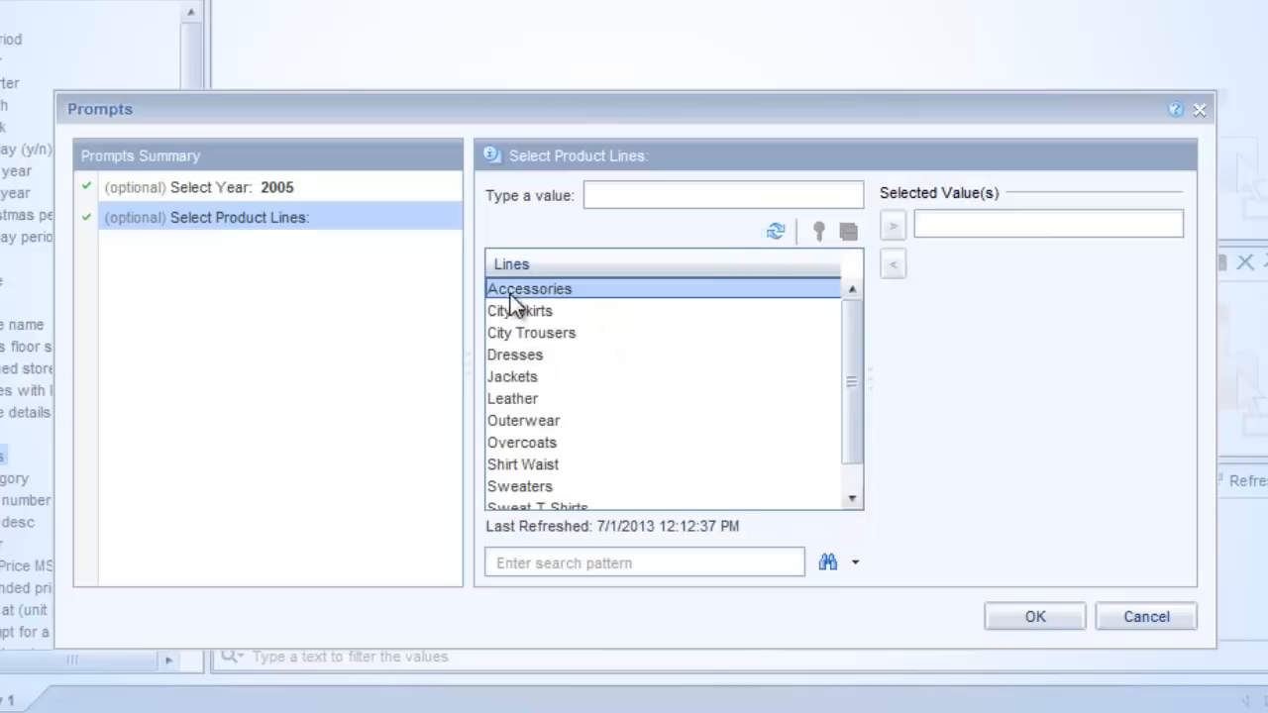
left_click(892, 227)
left_click(1035, 616)
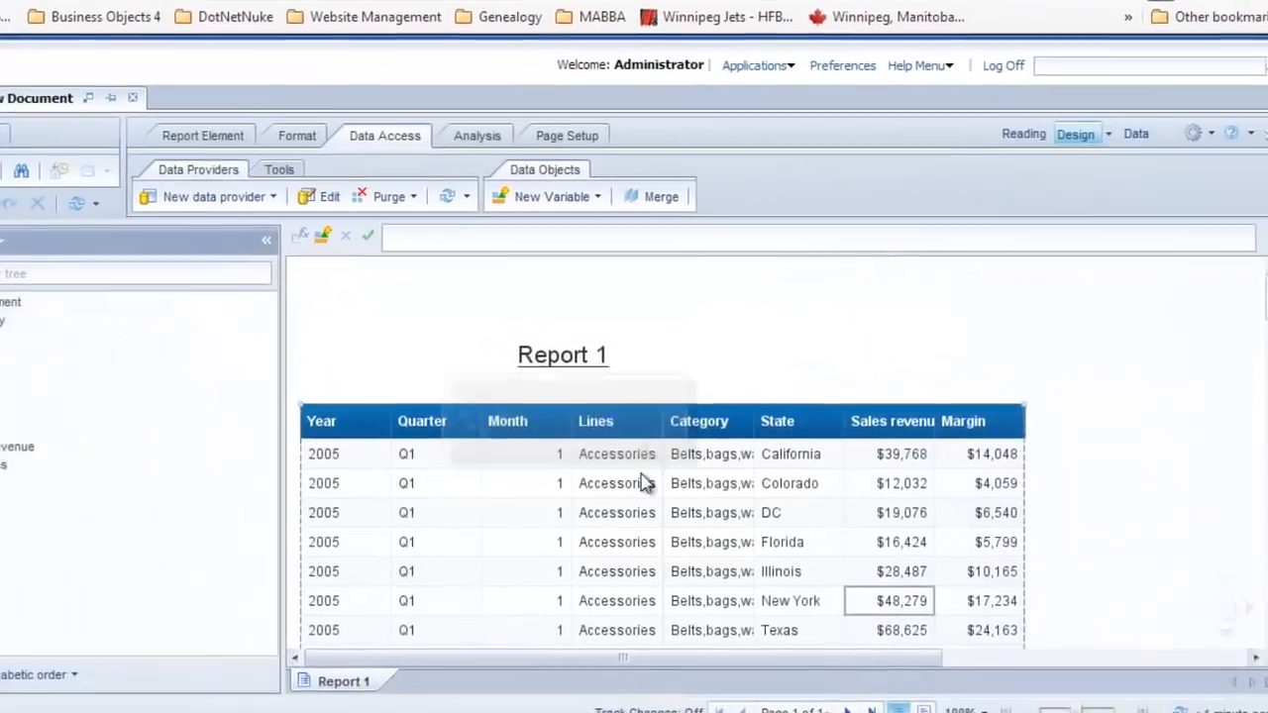
Cut the whole sales detail table from Report 1
left_click(868, 423)
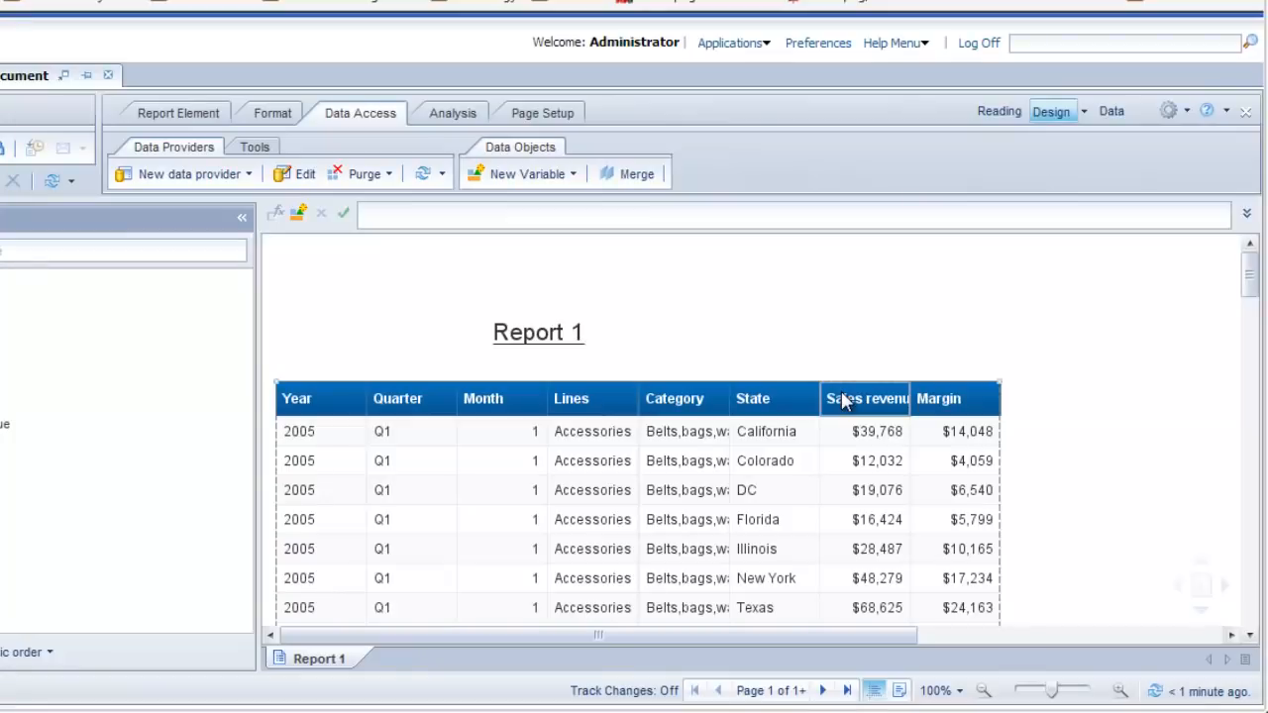
left_click(885, 428)
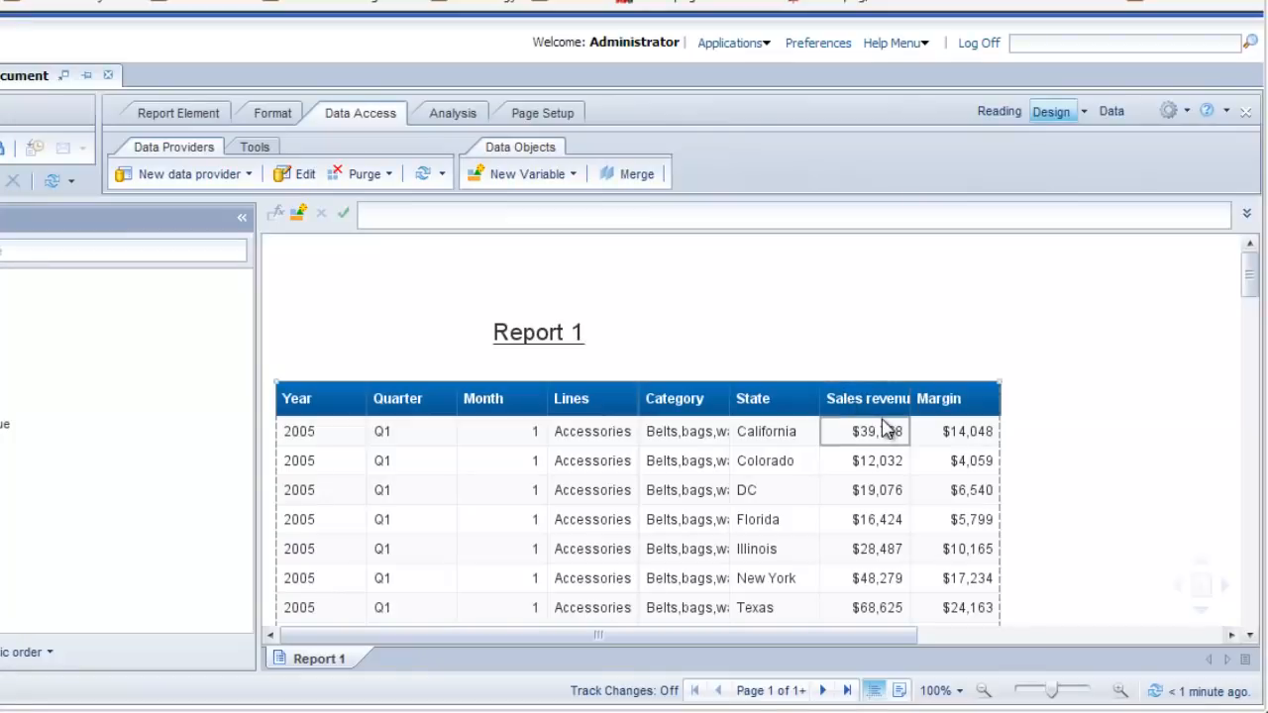
left_click(900, 402)
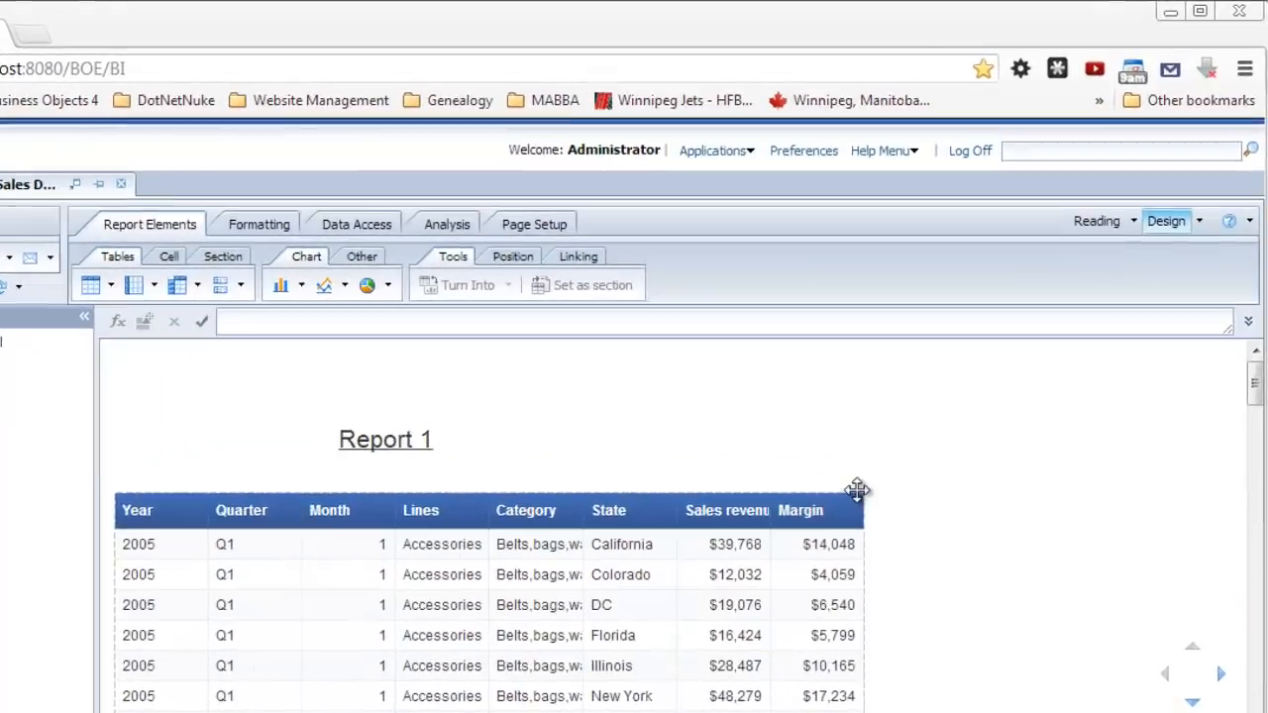
left_click(924, 420)
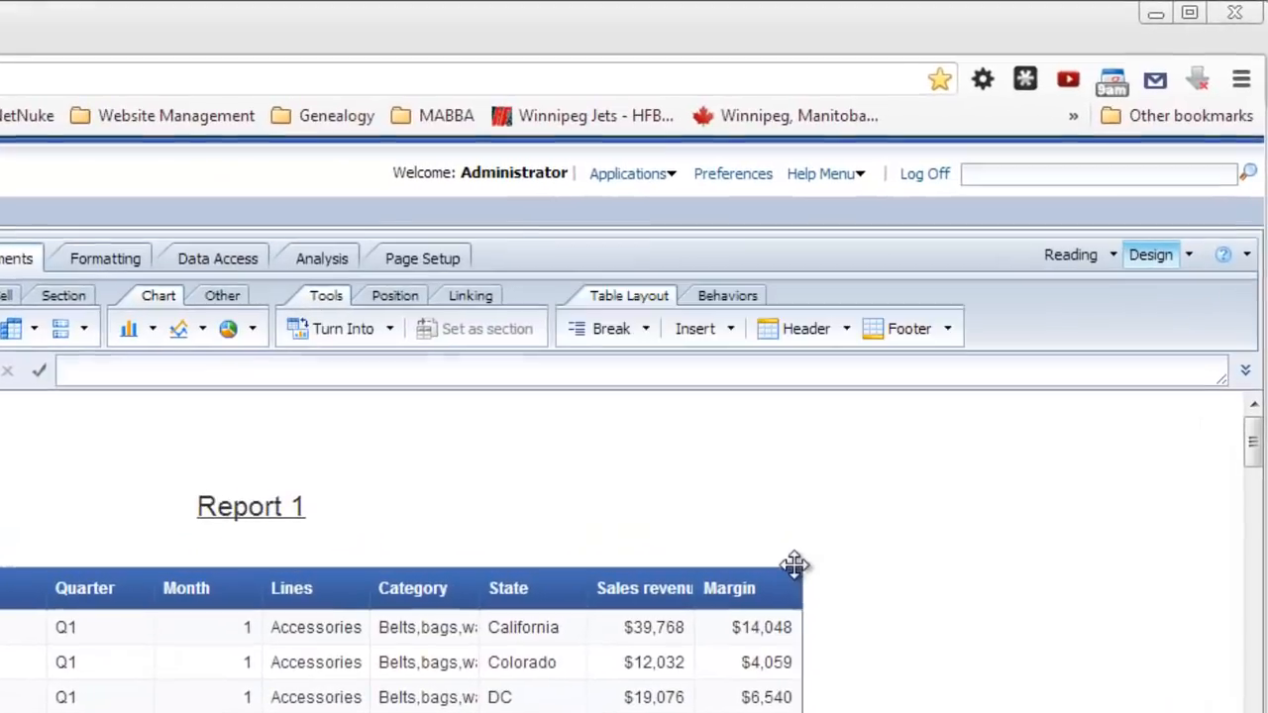
right_click(925, 424)
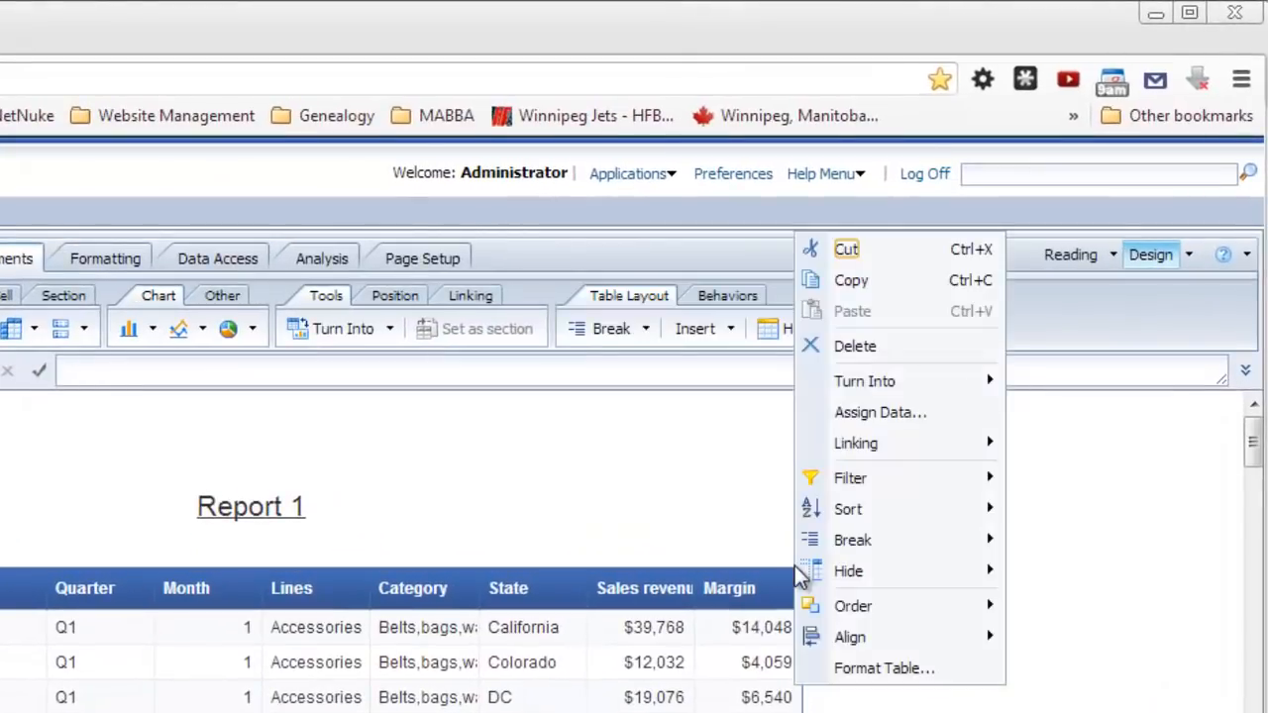
left_click(845, 254)
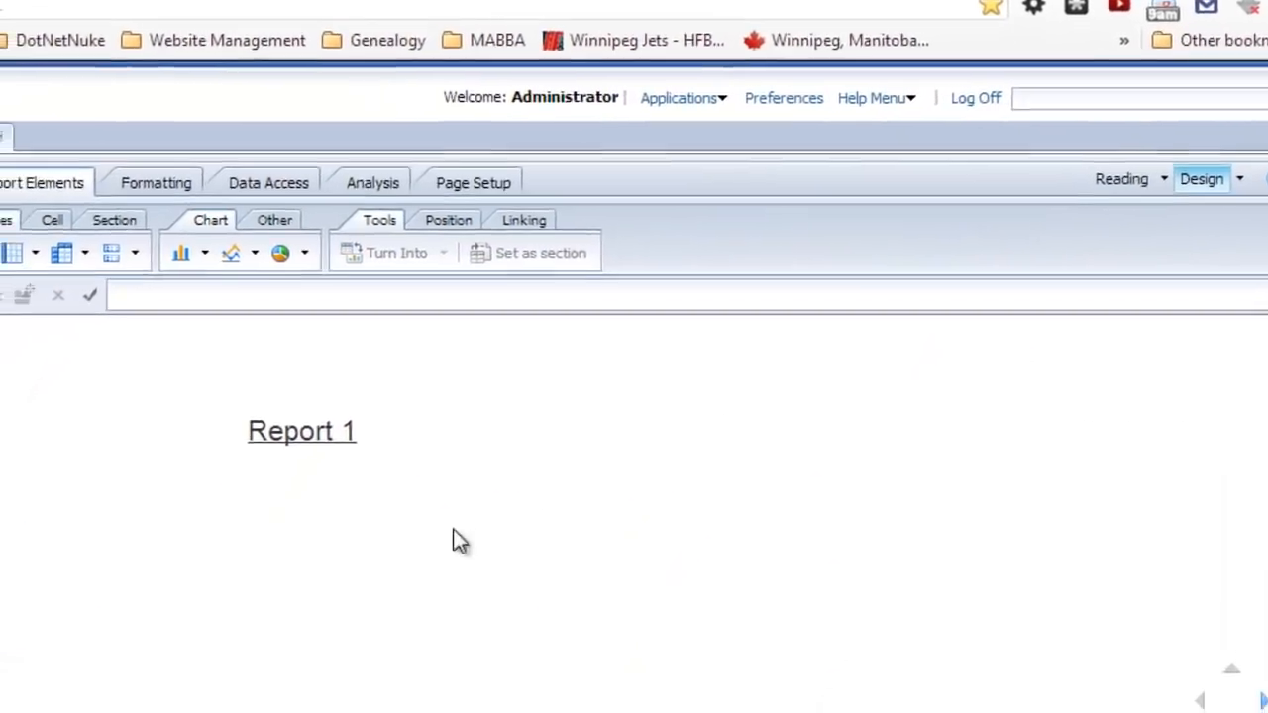
Move the report title cell toward the page's left edge and insert a Dual Axis Line chart below it
left_click(288, 441)
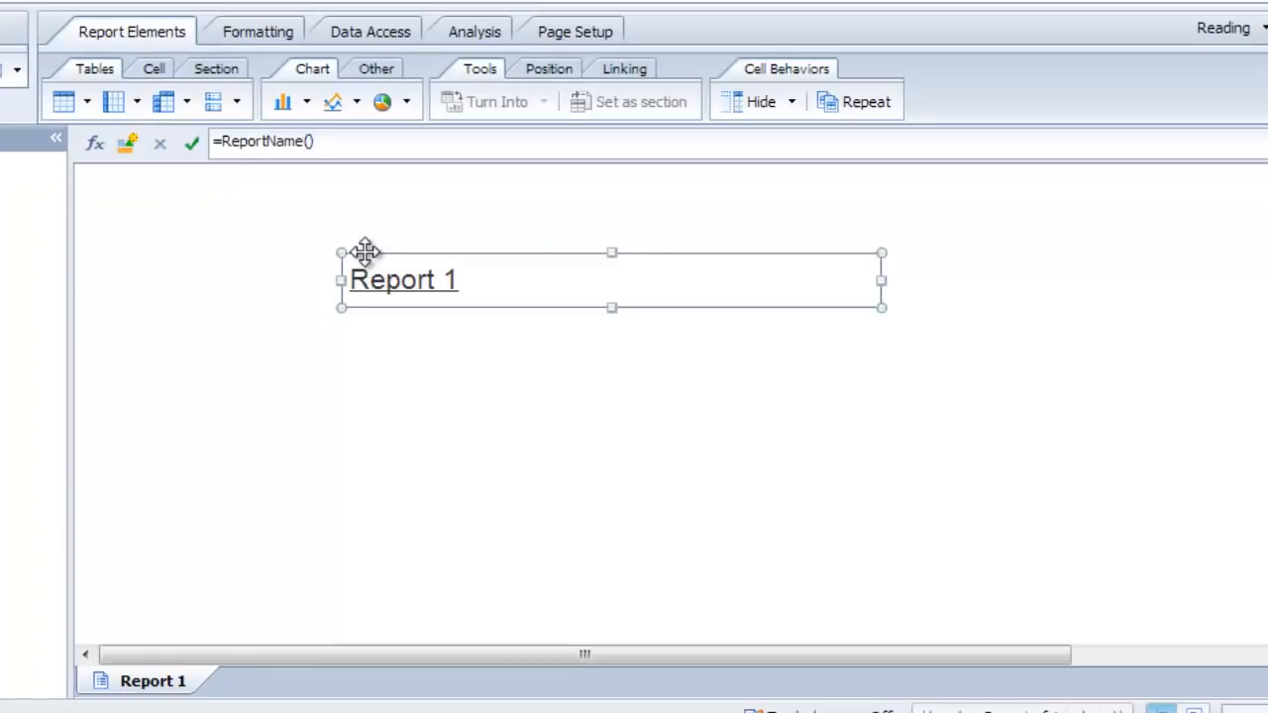
left_click_drag(366, 251, 137, 255)
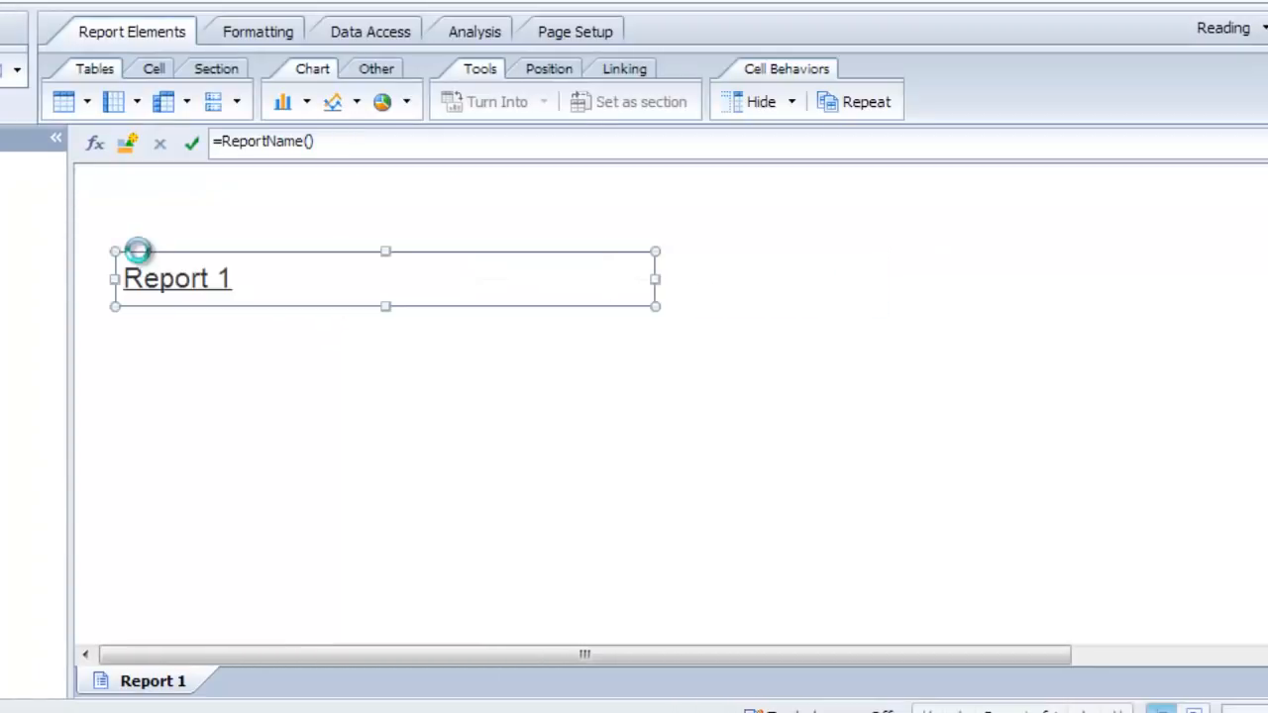
left_click(312, 71)
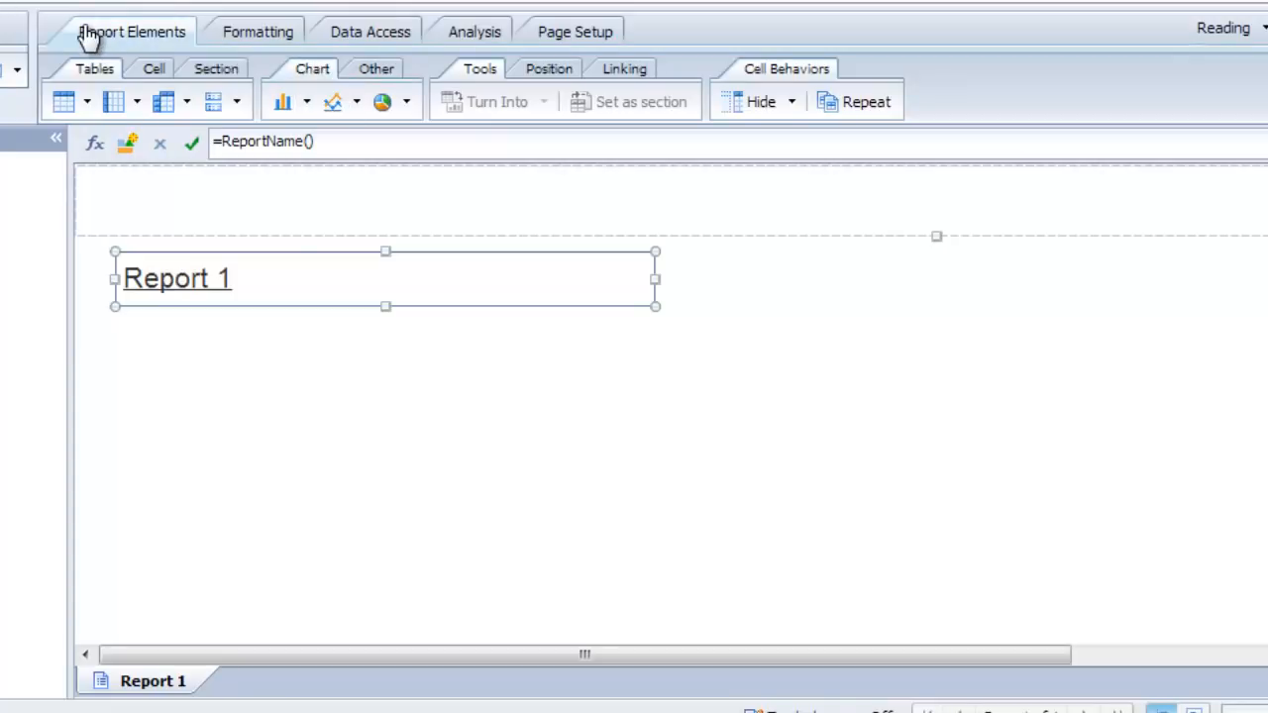
left_click(356, 103)
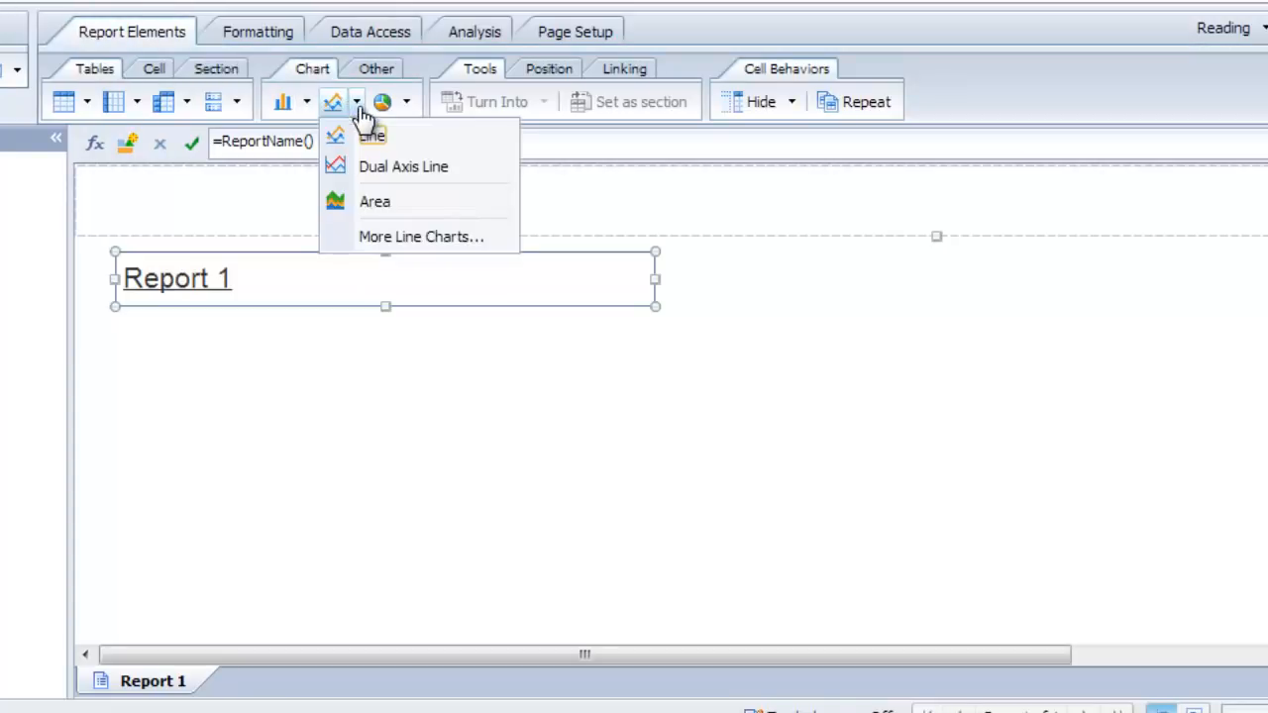
left_click(394, 178)
left_click(139, 357)
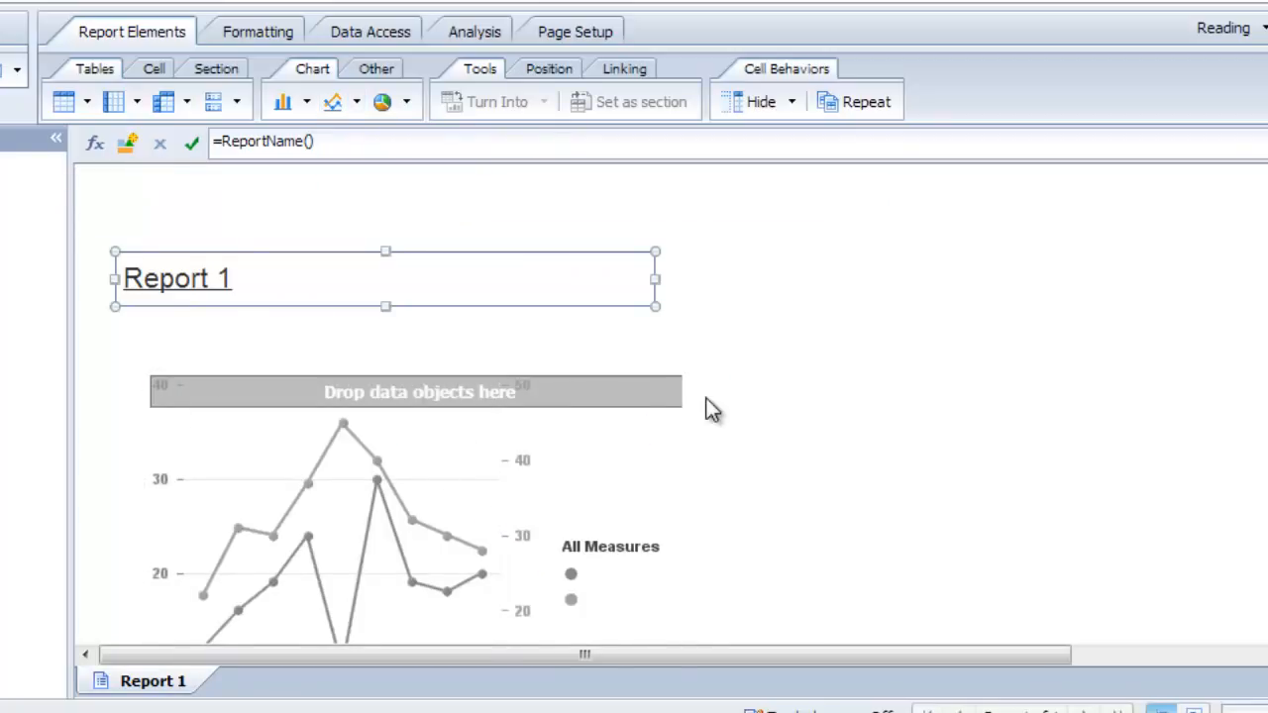
Assign Quarter to the line chart's Category Axis and Sales revenue to Value Axis 1
scroll(735, 310, "down", 3)
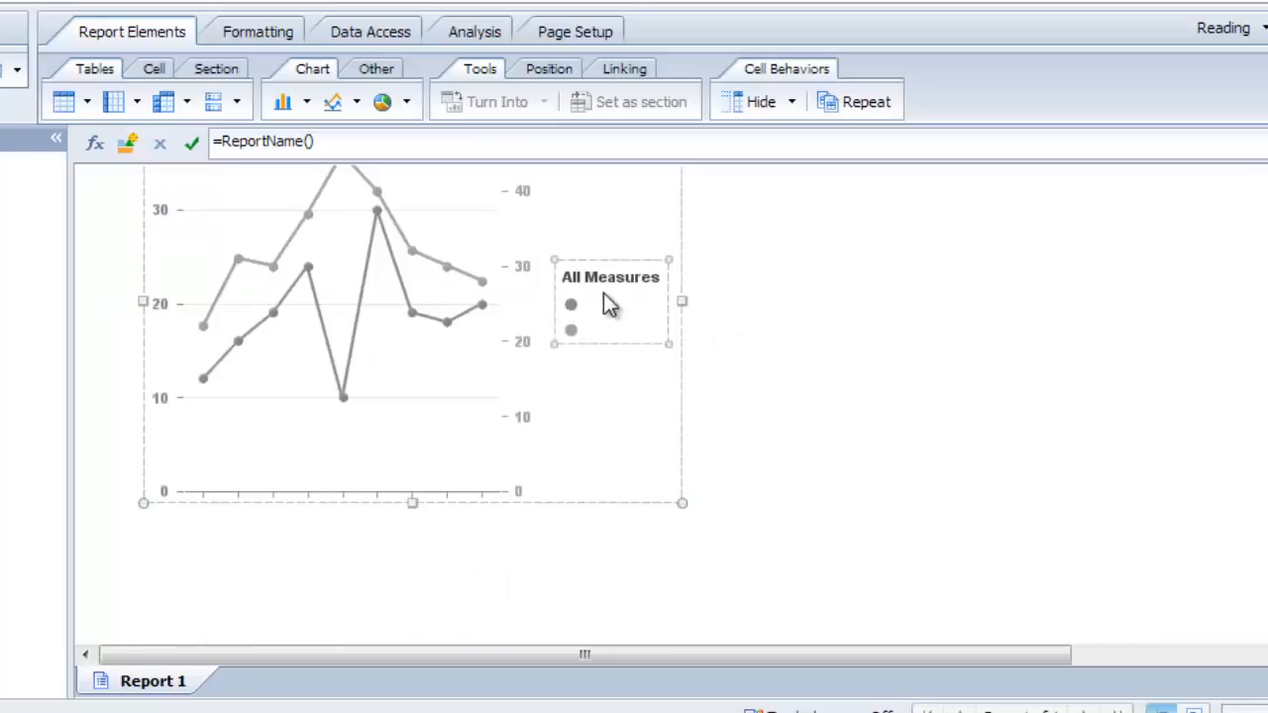
right_click(599, 234)
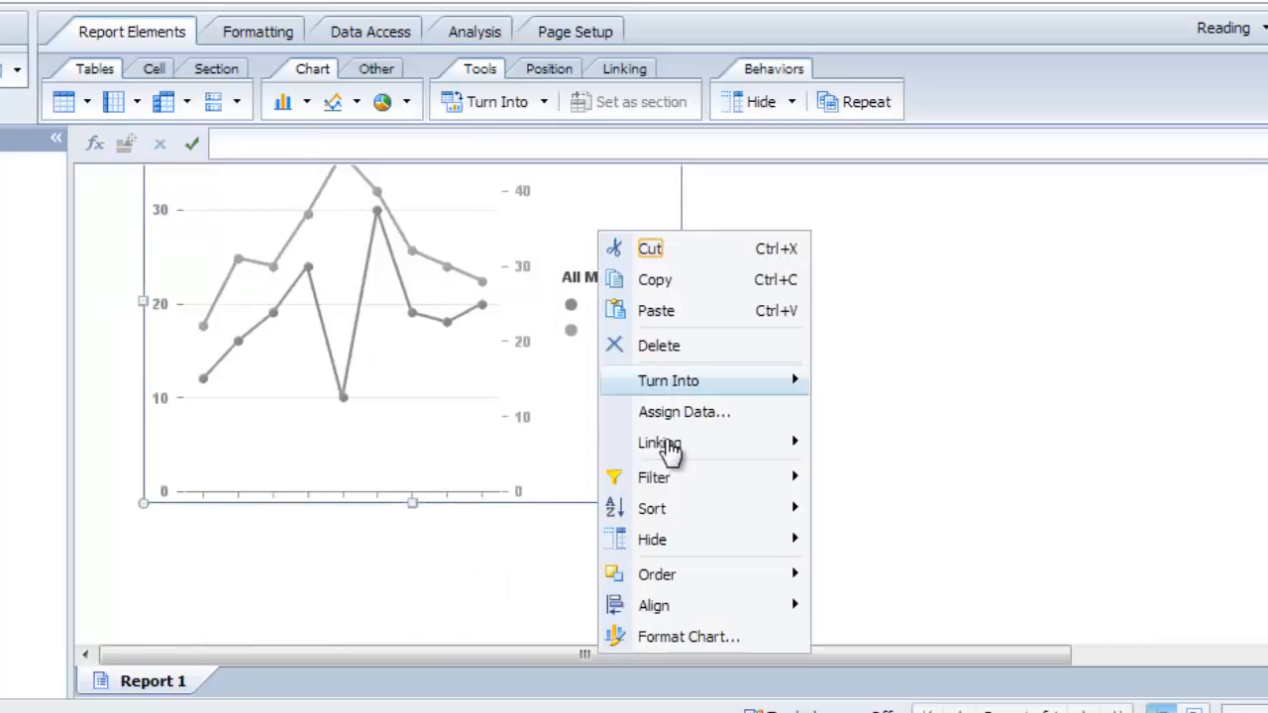
left_click(663, 421)
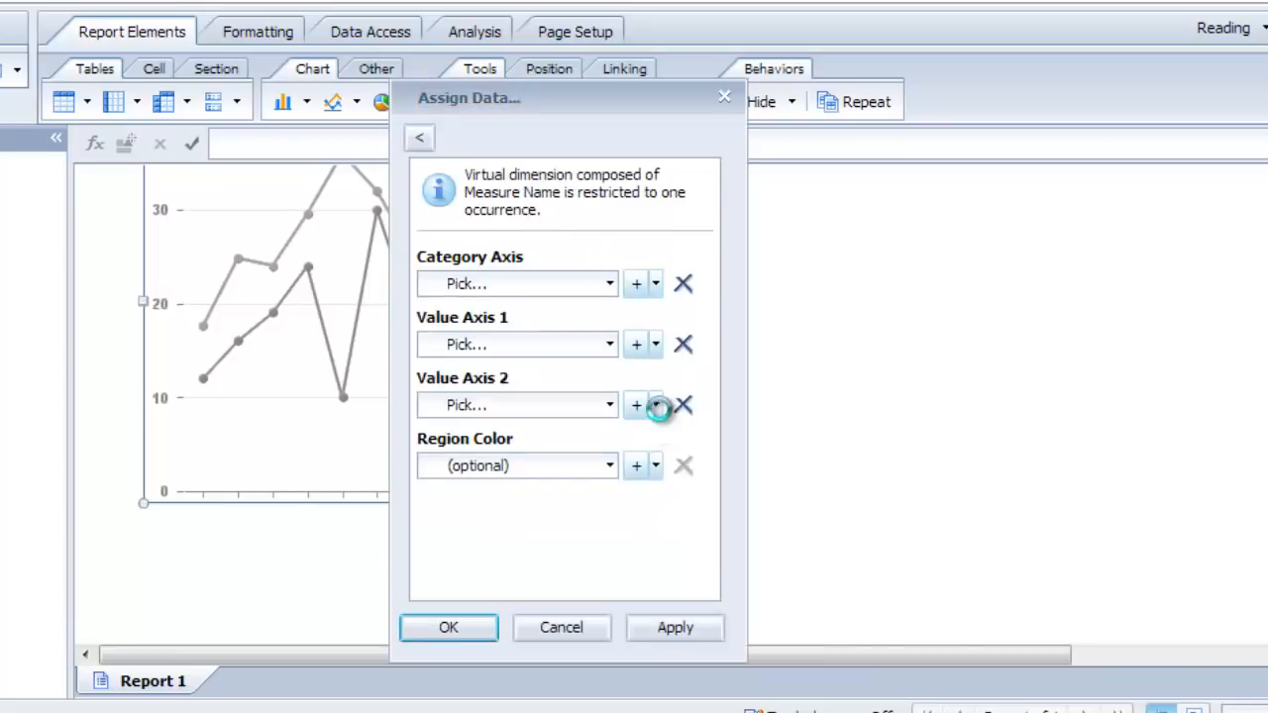
left_click_drag(556, 103, 552, 33)
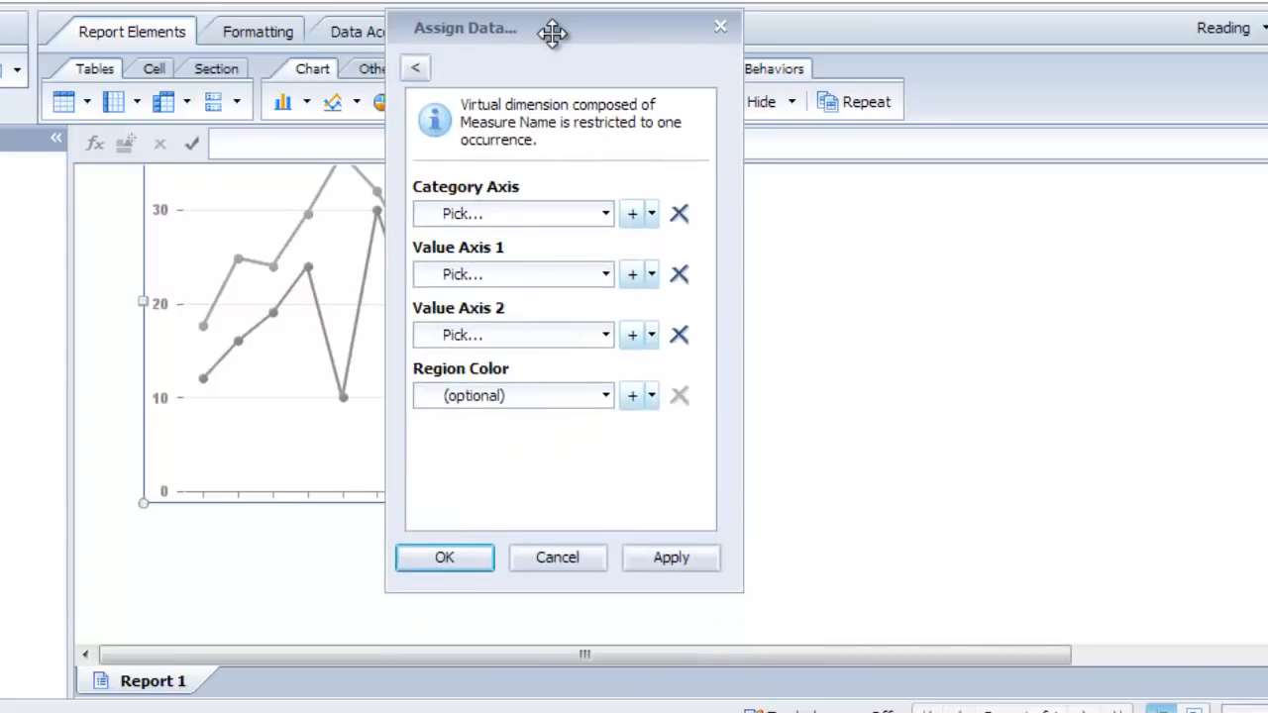
left_click(606, 213)
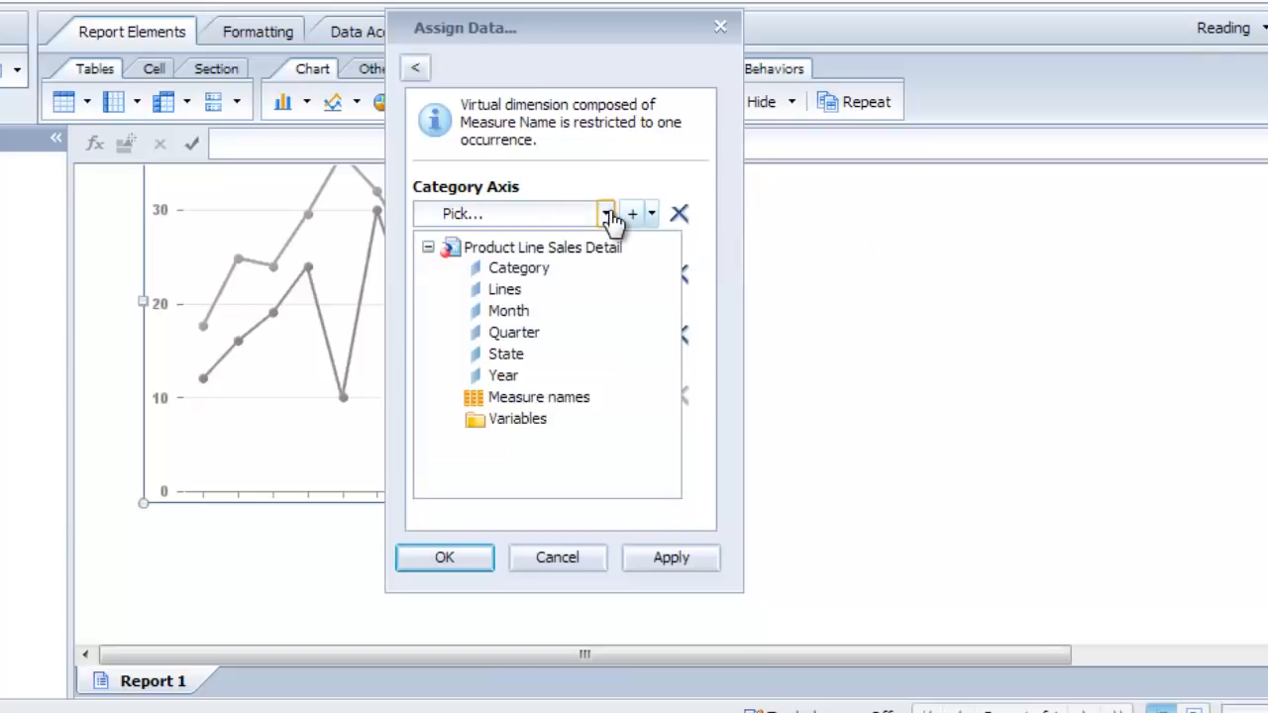
left_click(517, 334)
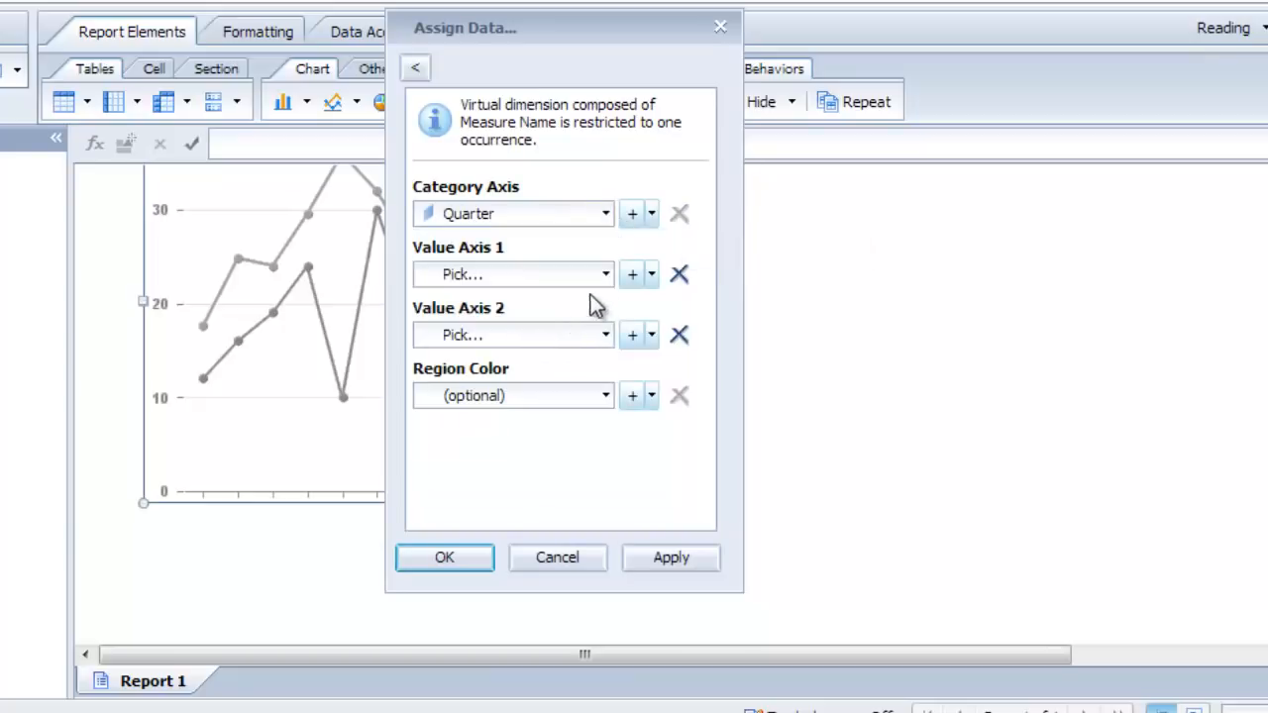
left_click(613, 280)
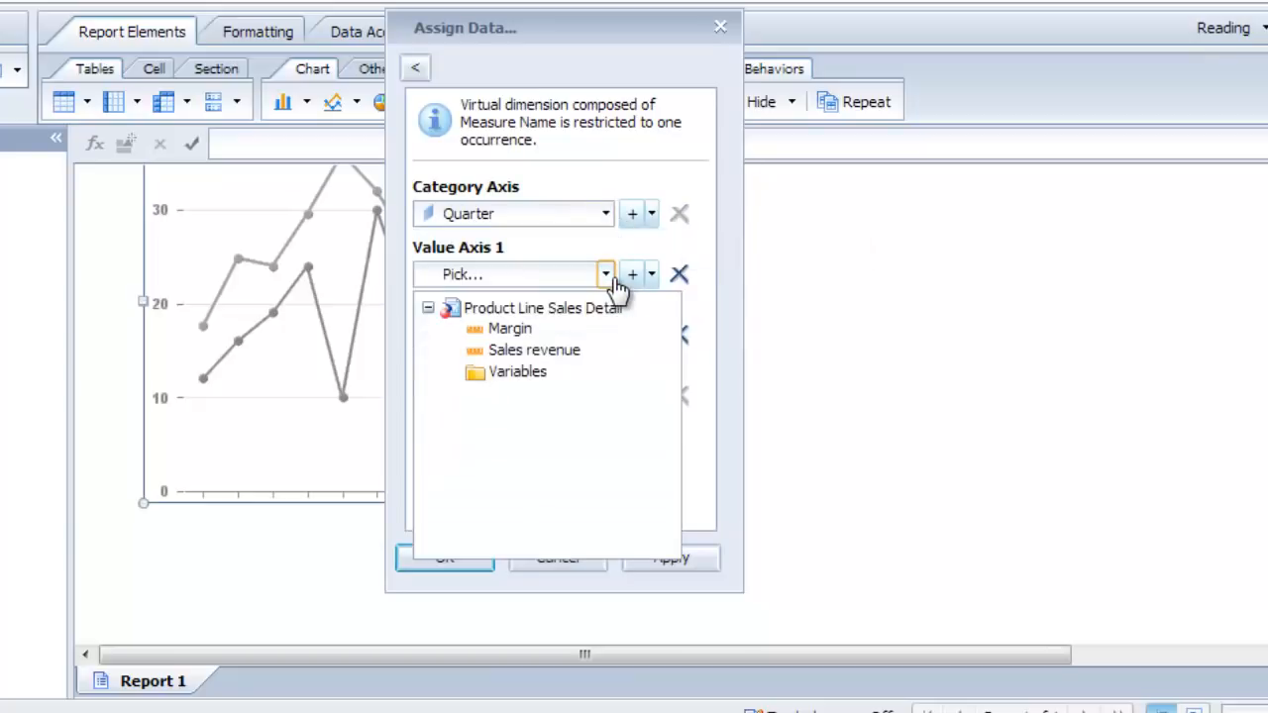
left_click(551, 351)
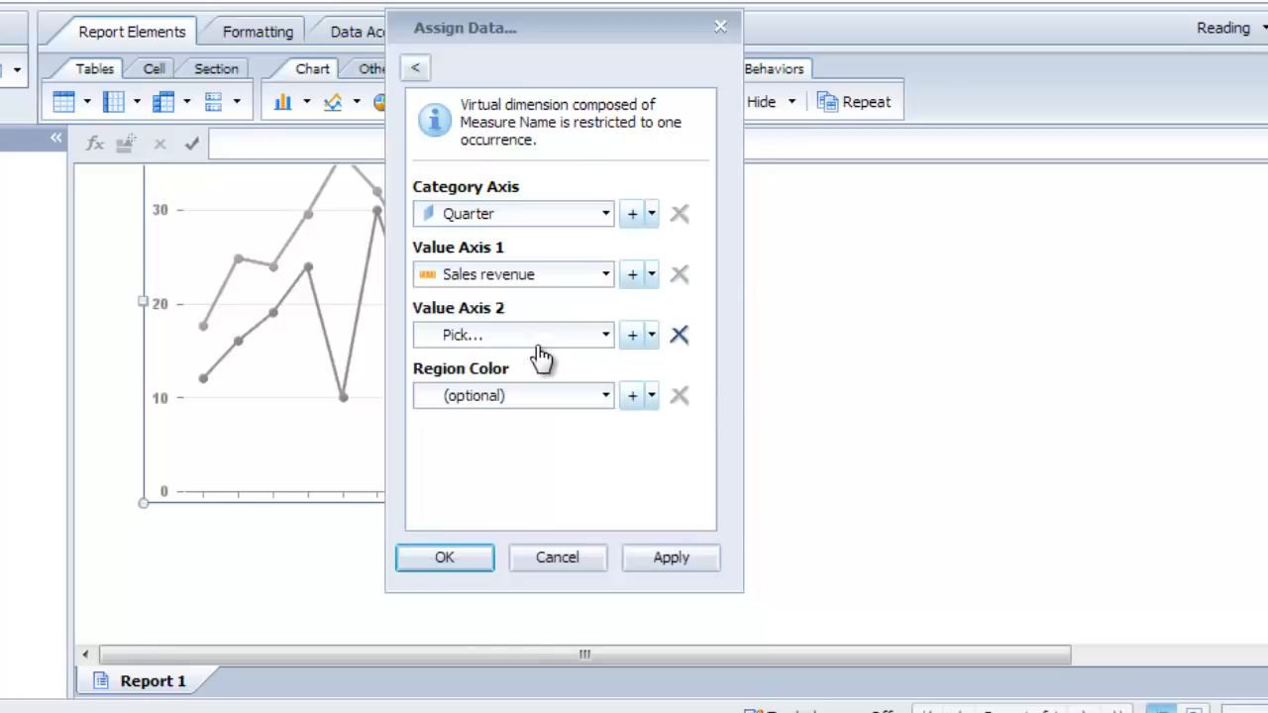
Assign Margin to the chart's Value Axis 2 and apply the data assignment
left_click(605, 334)
left_click(548, 414)
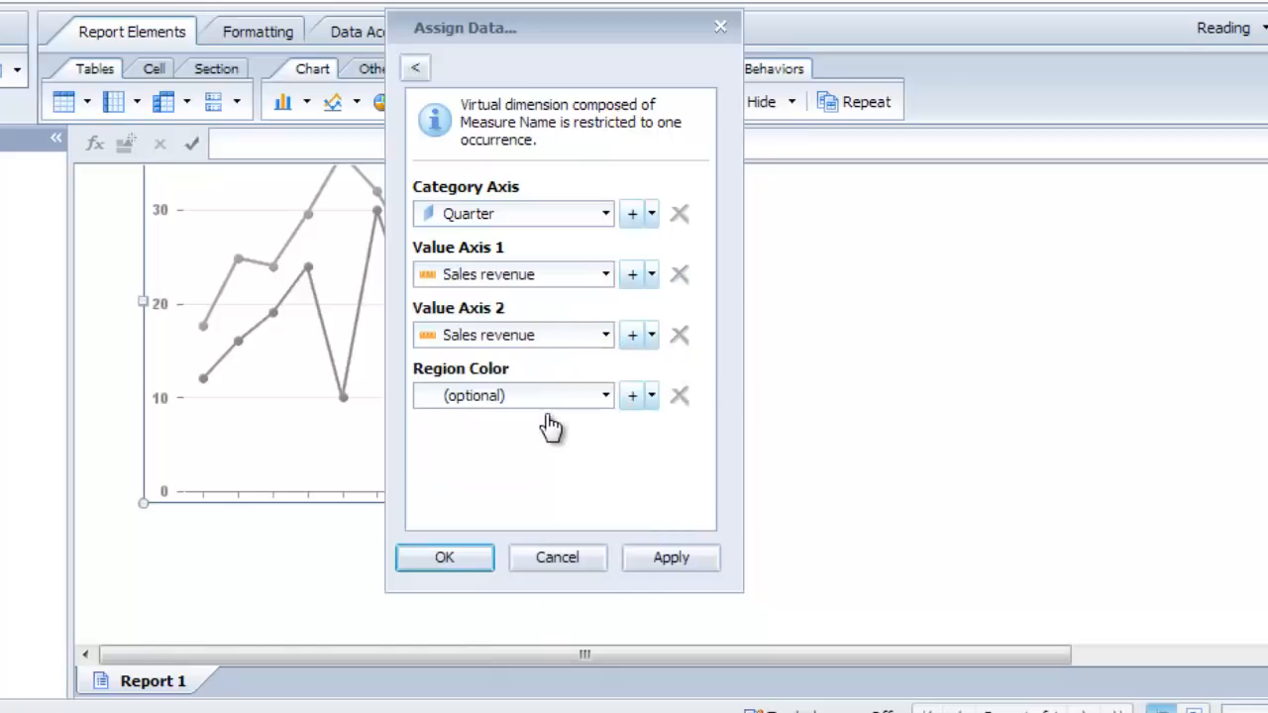
left_click(606, 335)
left_click(510, 390)
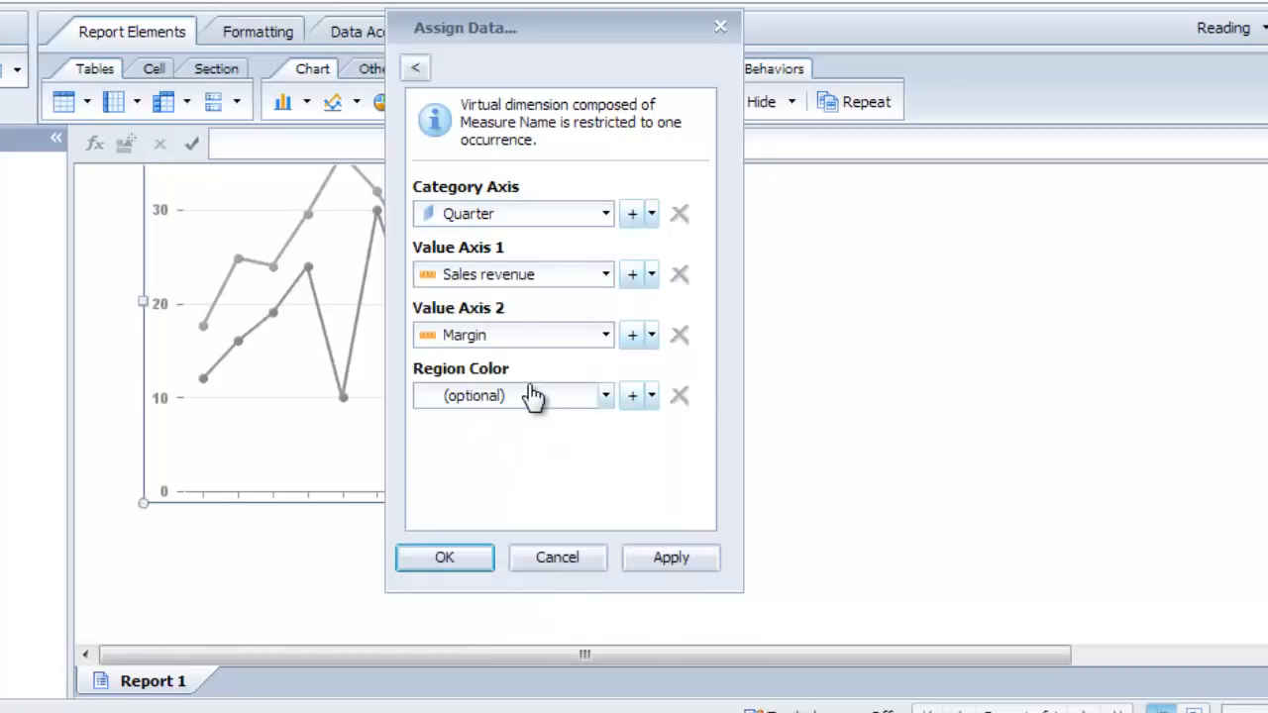
left_click(670, 557)
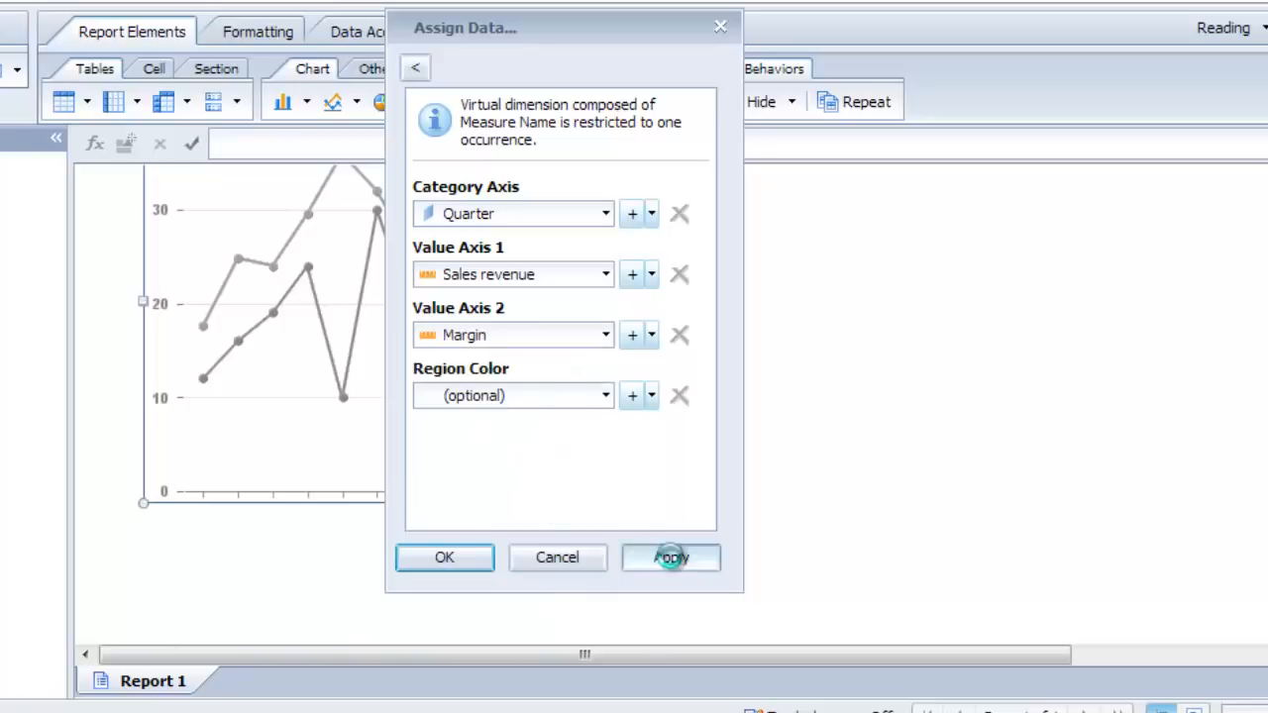
left_click(445, 558)
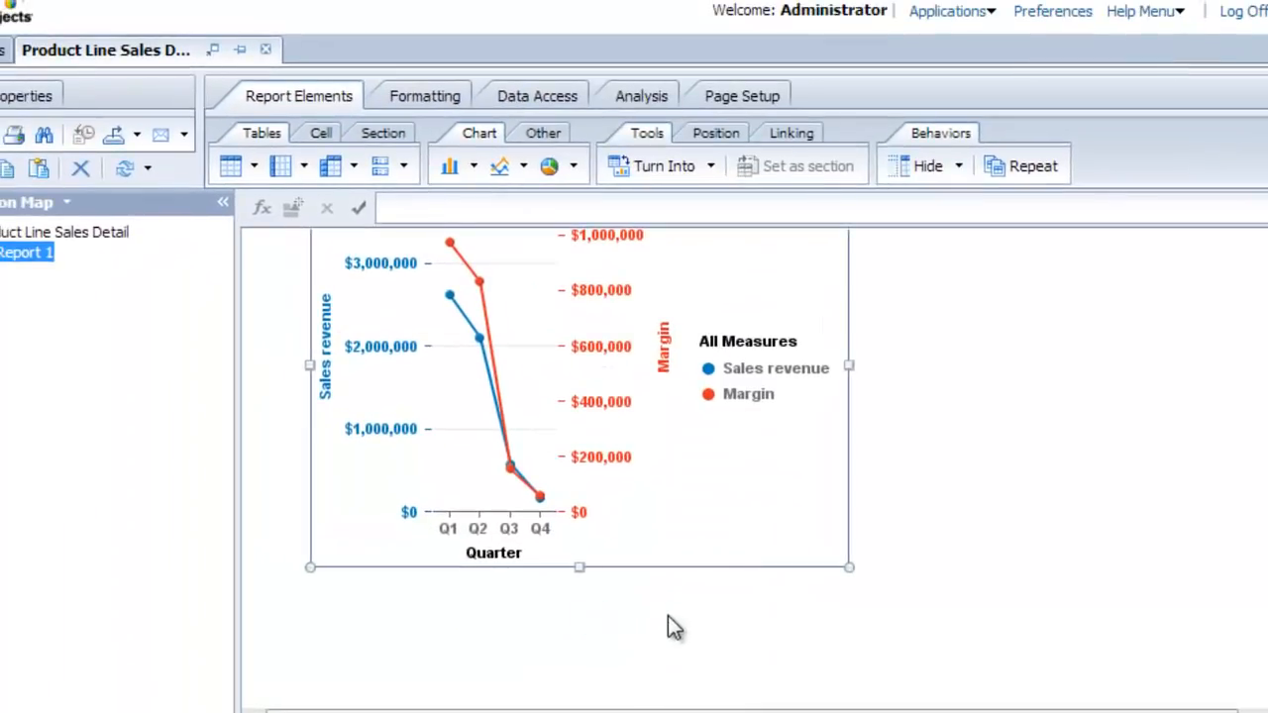
scroll(678, 611, "up", 2)
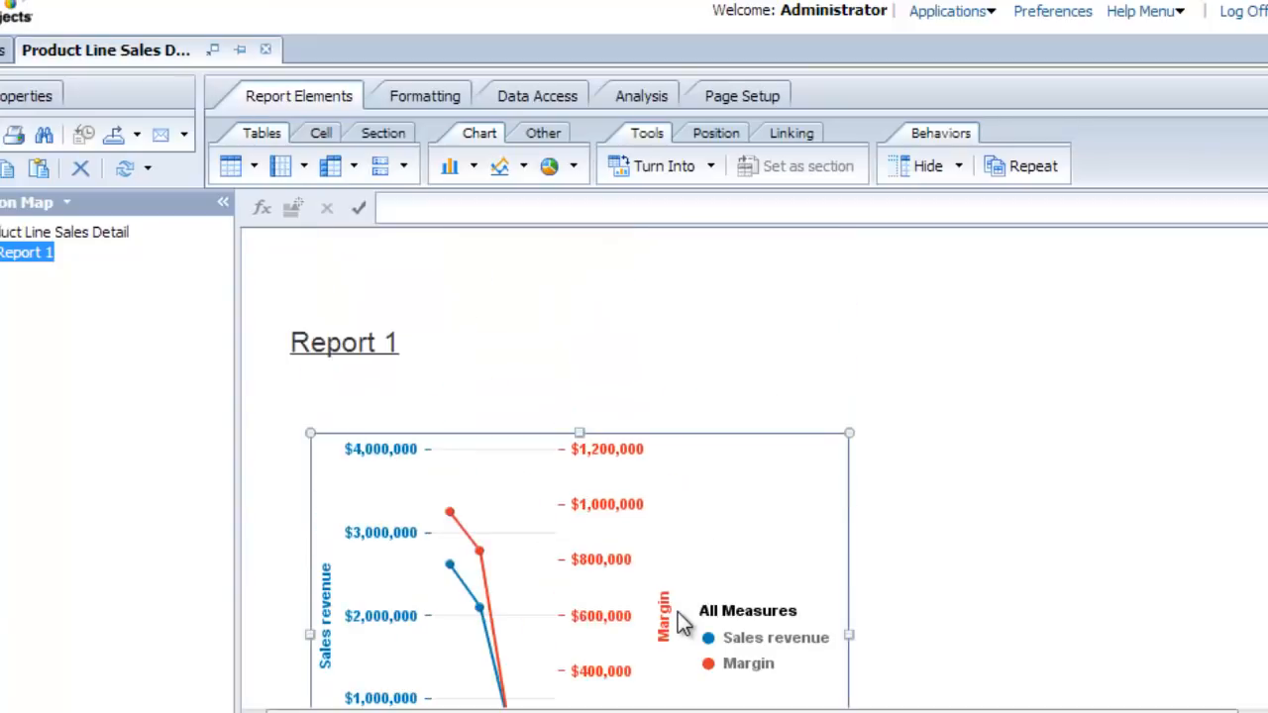
scroll(678, 611, "down", 1)
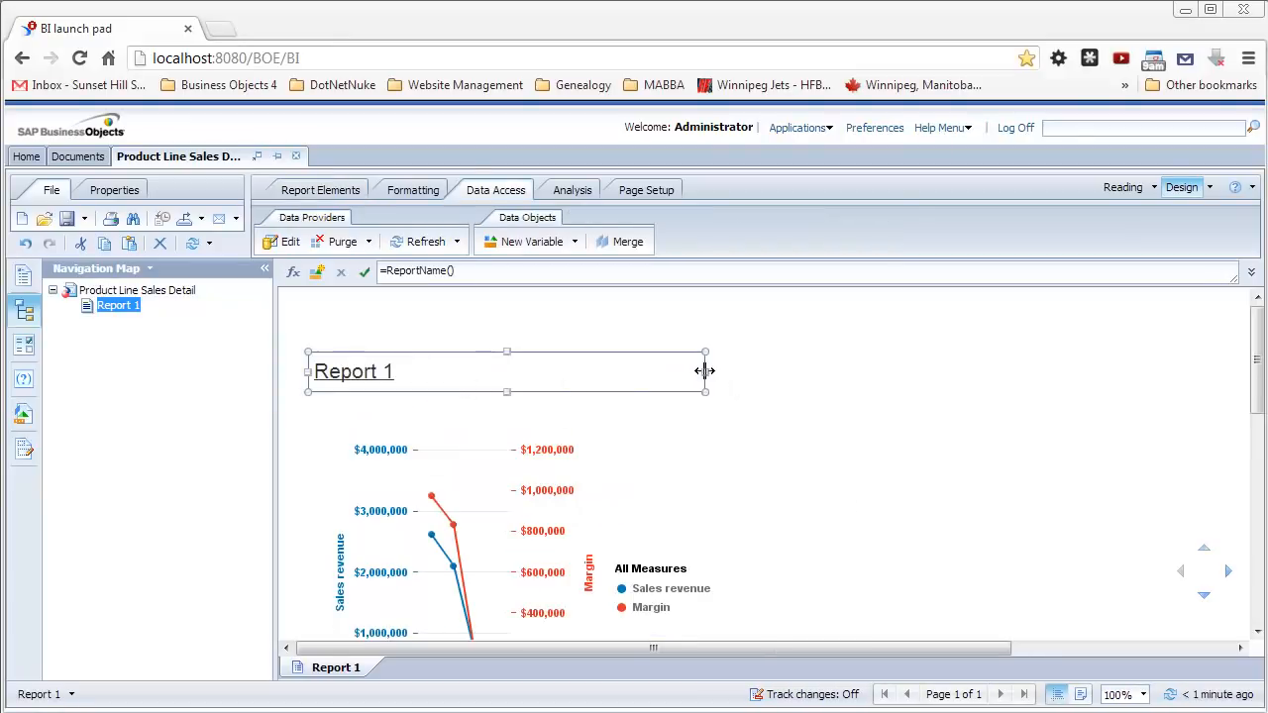
Widen the title cell and set its formula to ="Product Line Analysis for " + UserResponse("Select Product Line:") + " in " + UserResponse("Select Year:")
left_click_drag(705, 371, 704, 371)
left_click_drag(1196, 406, 1196, 406)
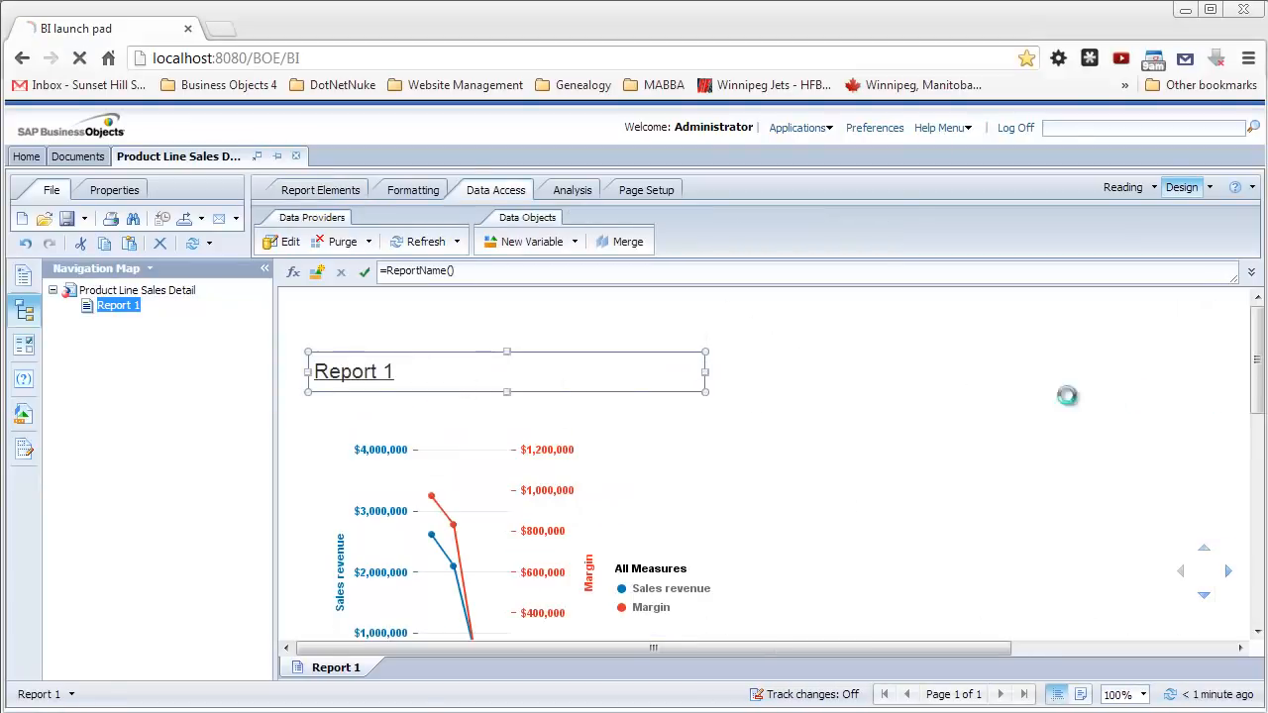
right_click(380, 380)
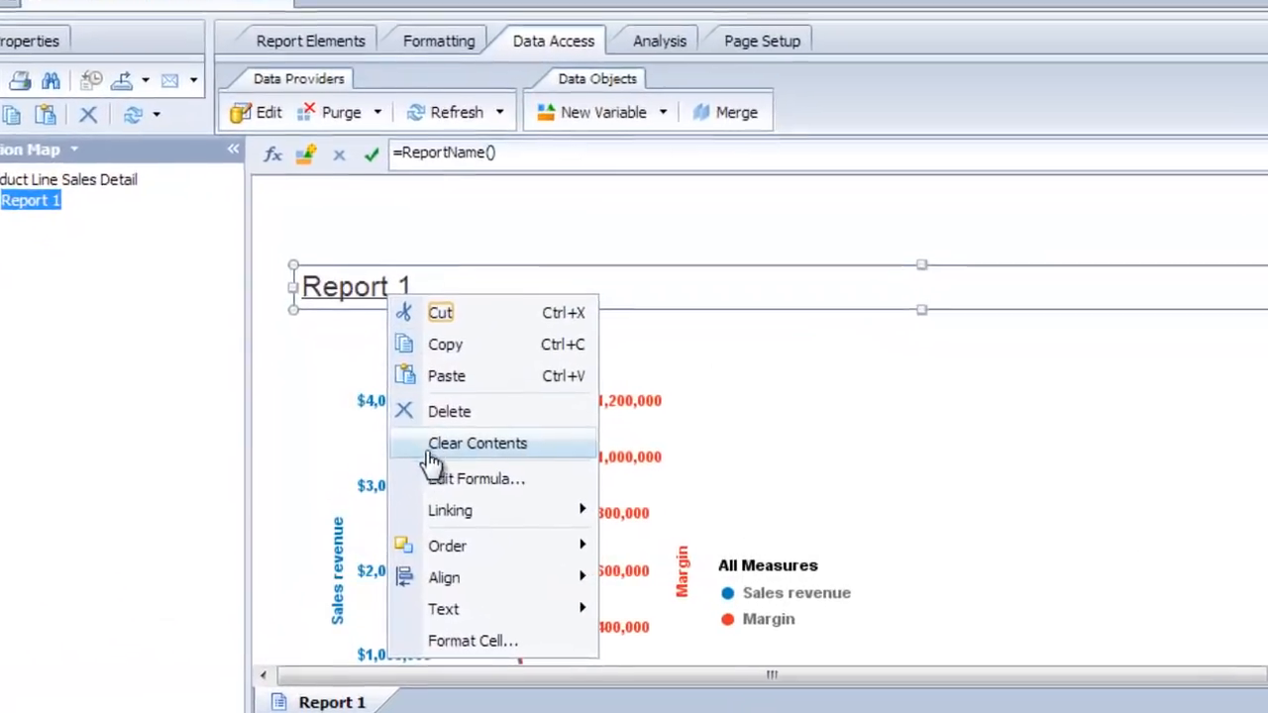
left_click(431, 506)
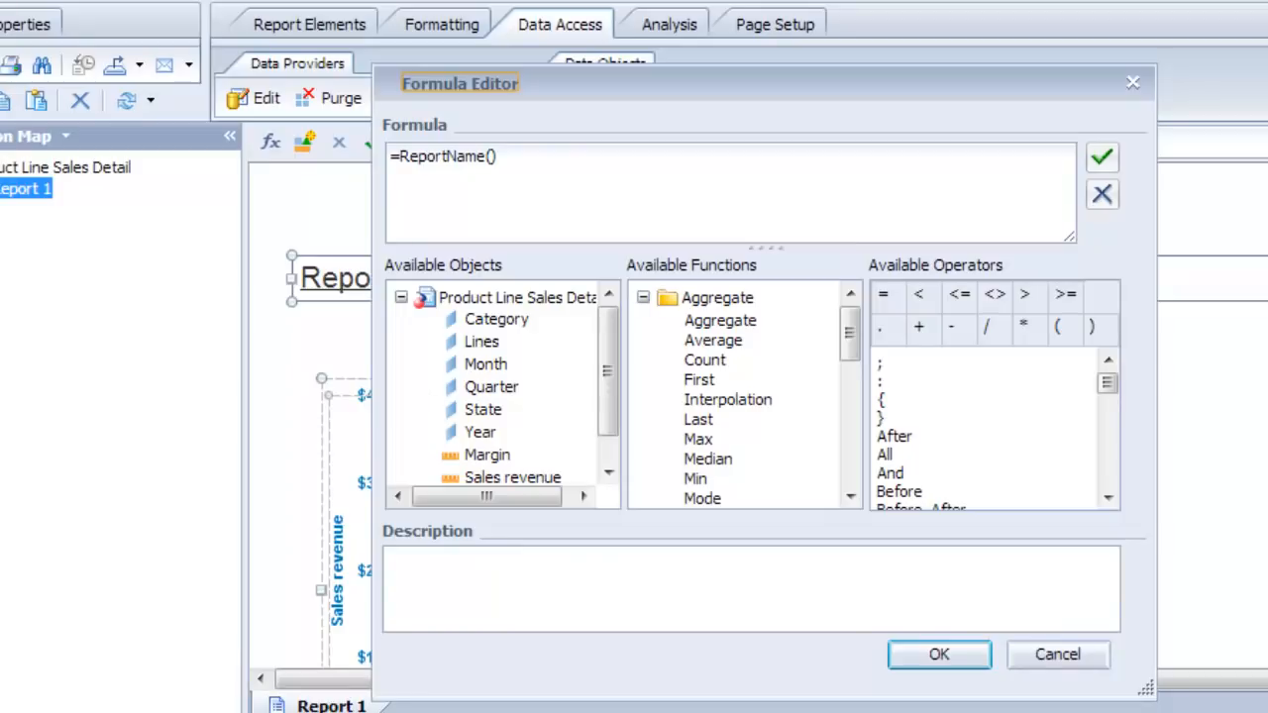
left_click_drag(535, 156, 357, 167)
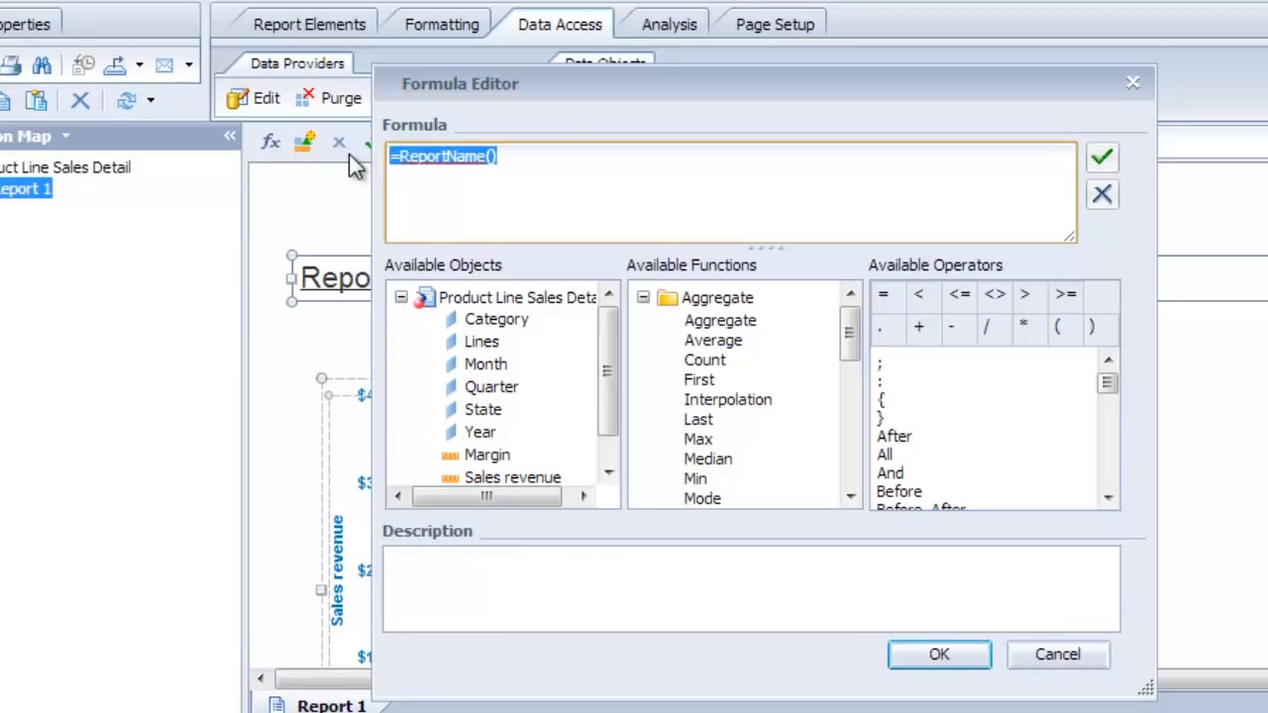
type("=\"Product Line Analysis for \" + UserResponse(\"Select Product Line:\") + \" in \" + UserResponse(\"Select Year:\")")
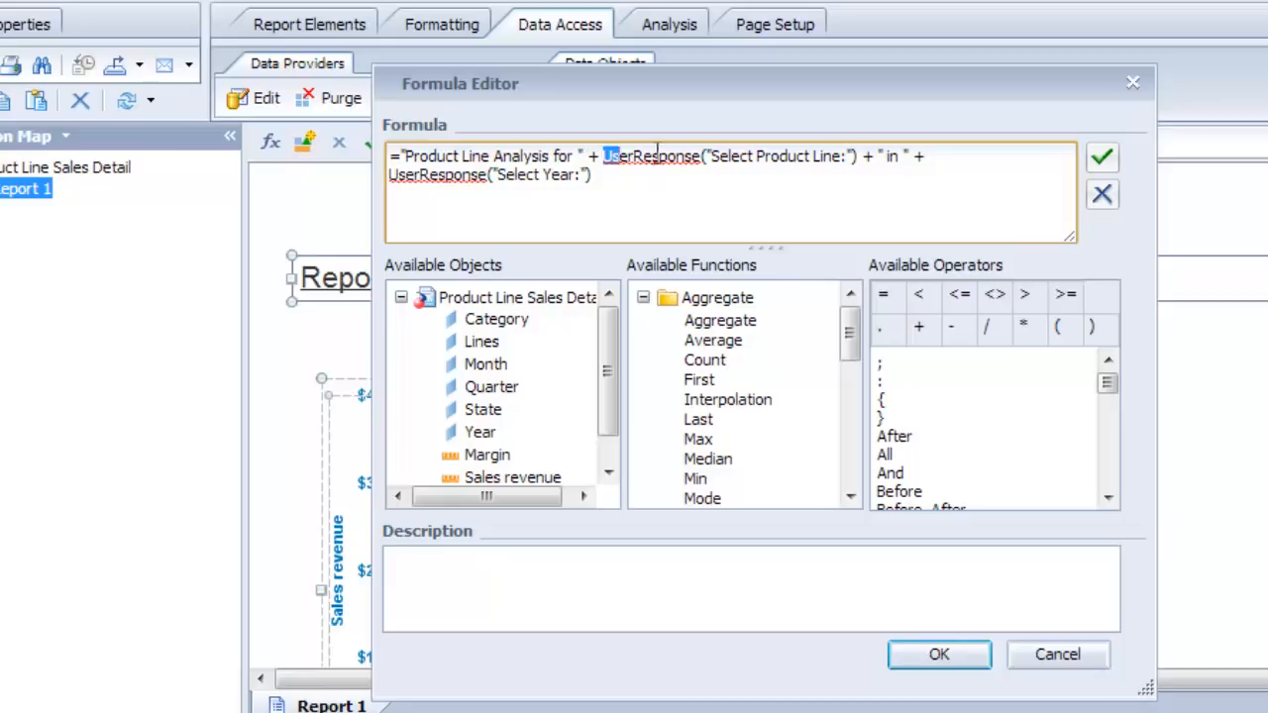
left_click_drag(658, 149, 864, 166)
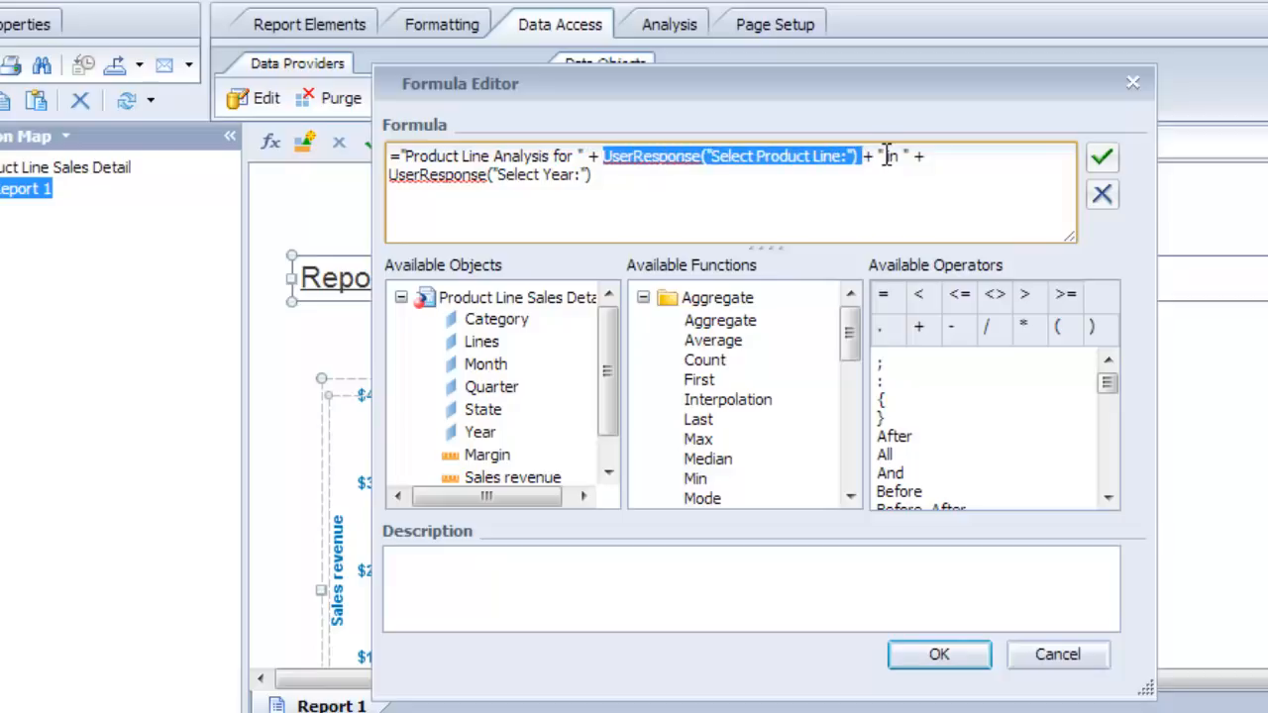
double_click(891, 156)
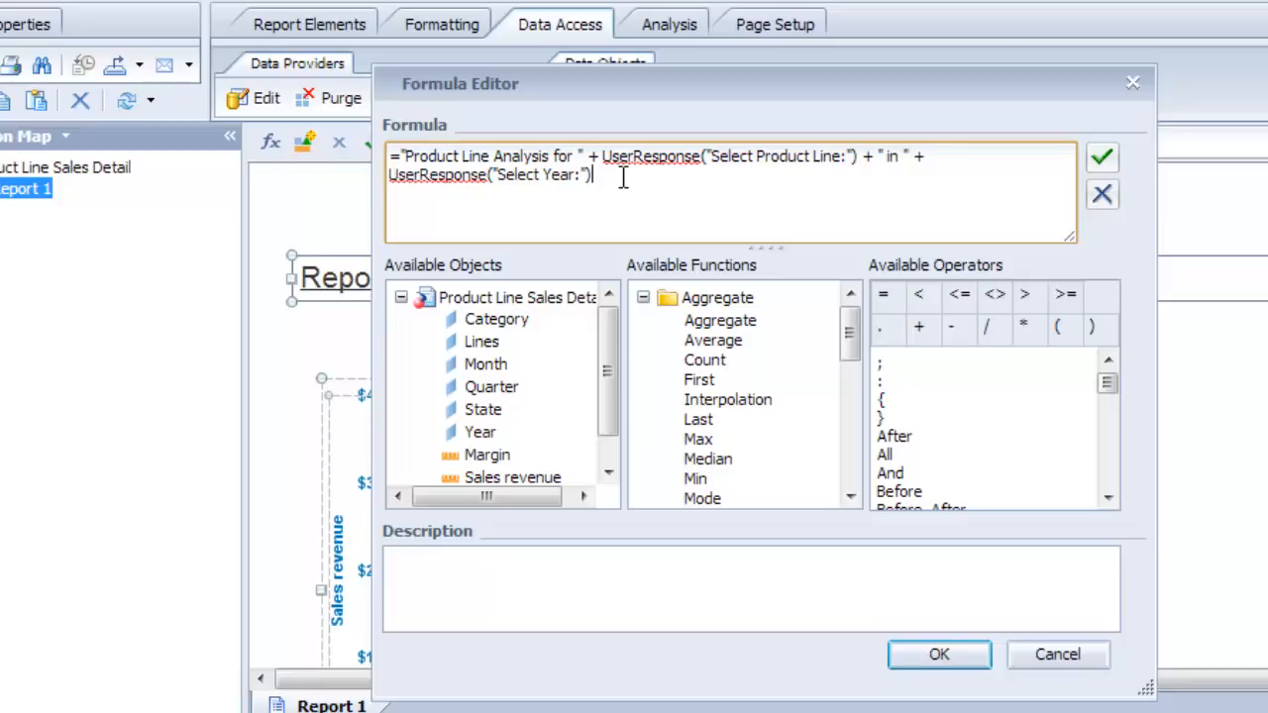
left_click(1101, 163)
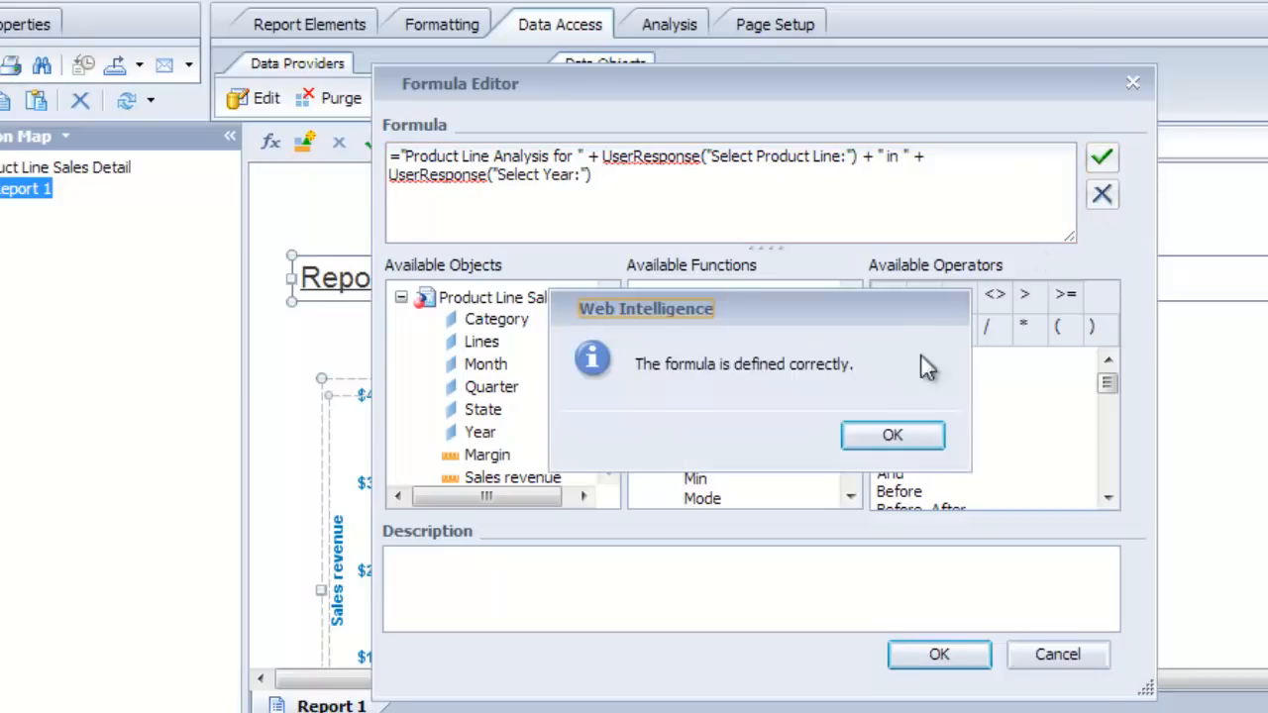
left_click(885, 437)
left_click(947, 660)
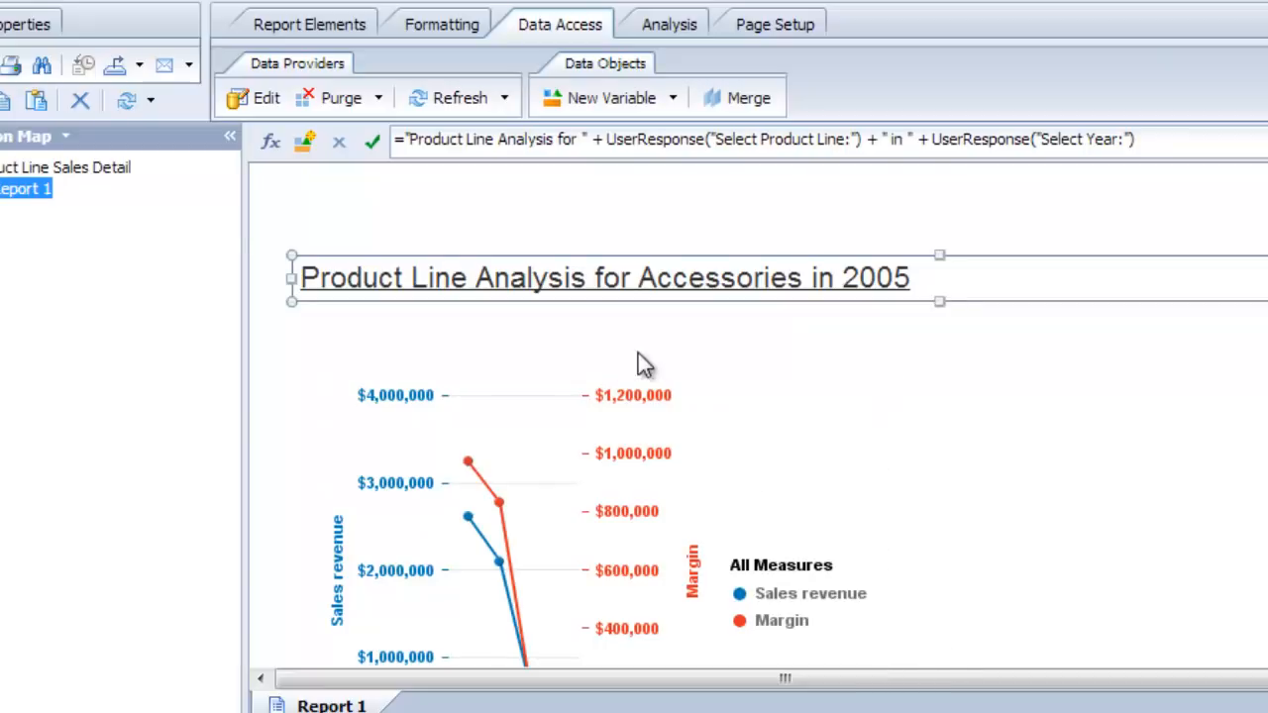
Format the report title without underline, centered in its cell and with dark blue text
left_click(443, 24)
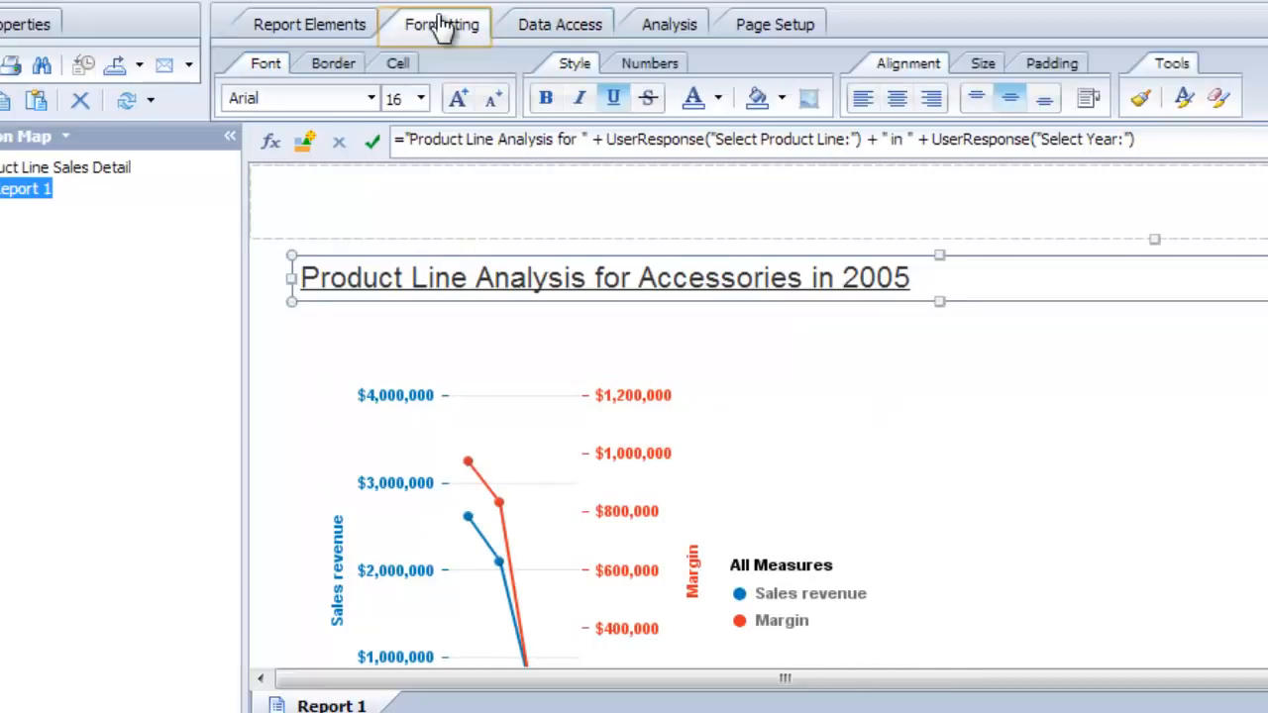
left_click(619, 103)
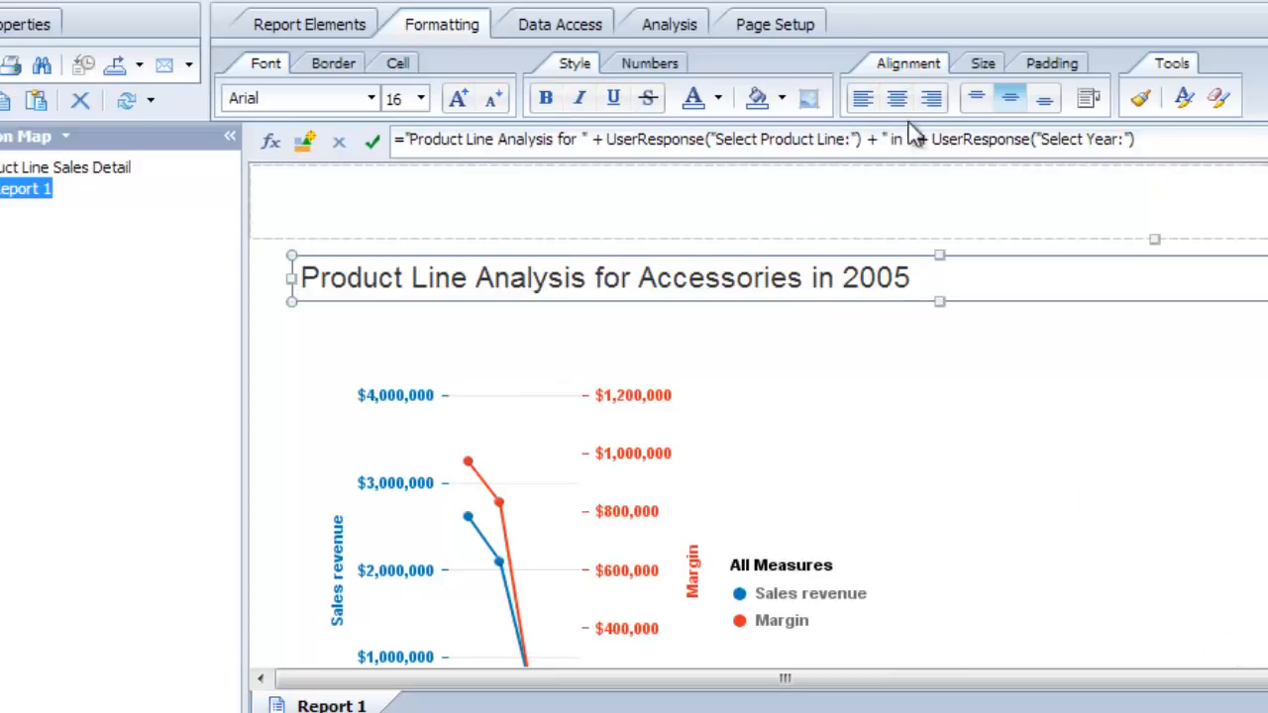
left_click(897, 99)
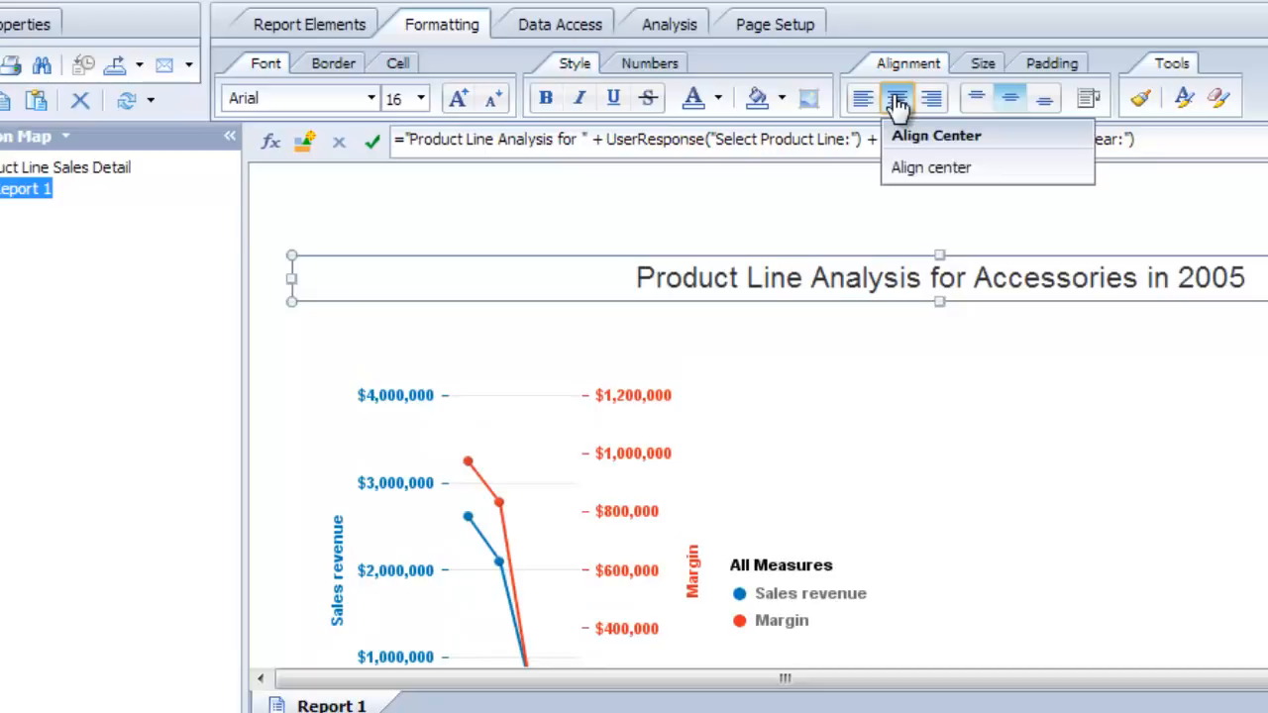
left_click(718, 98)
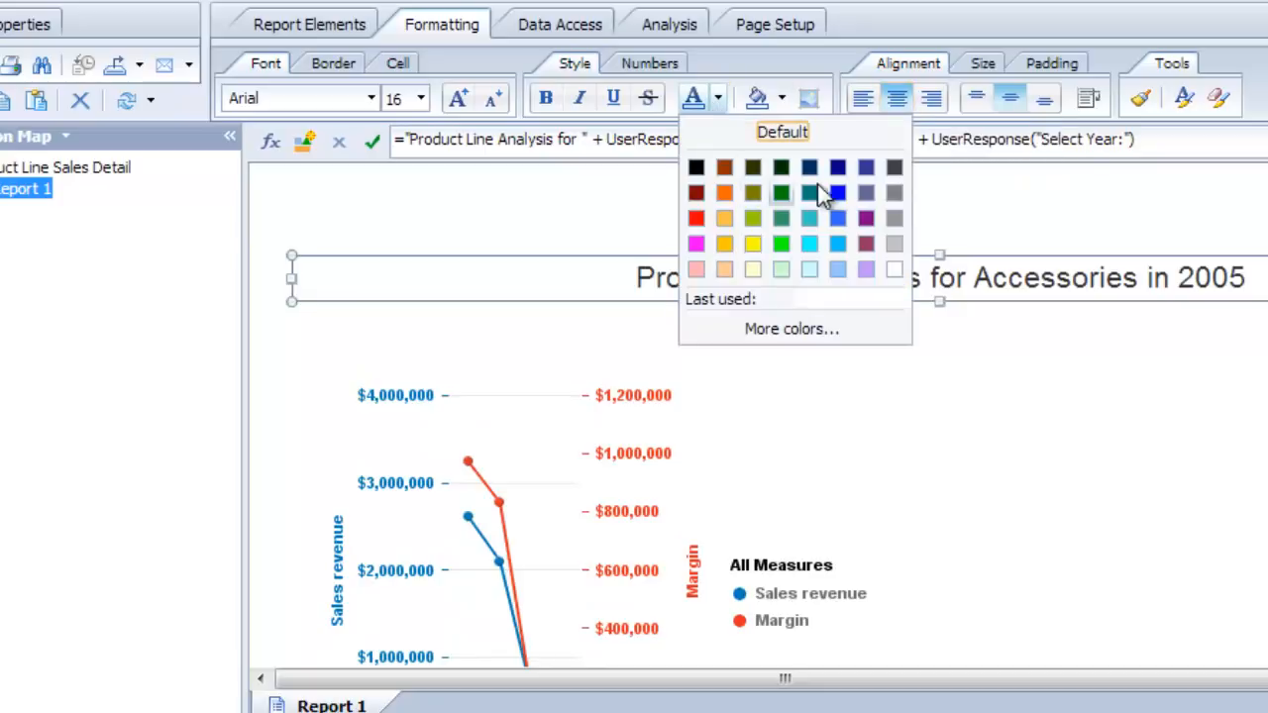
left_click(838, 169)
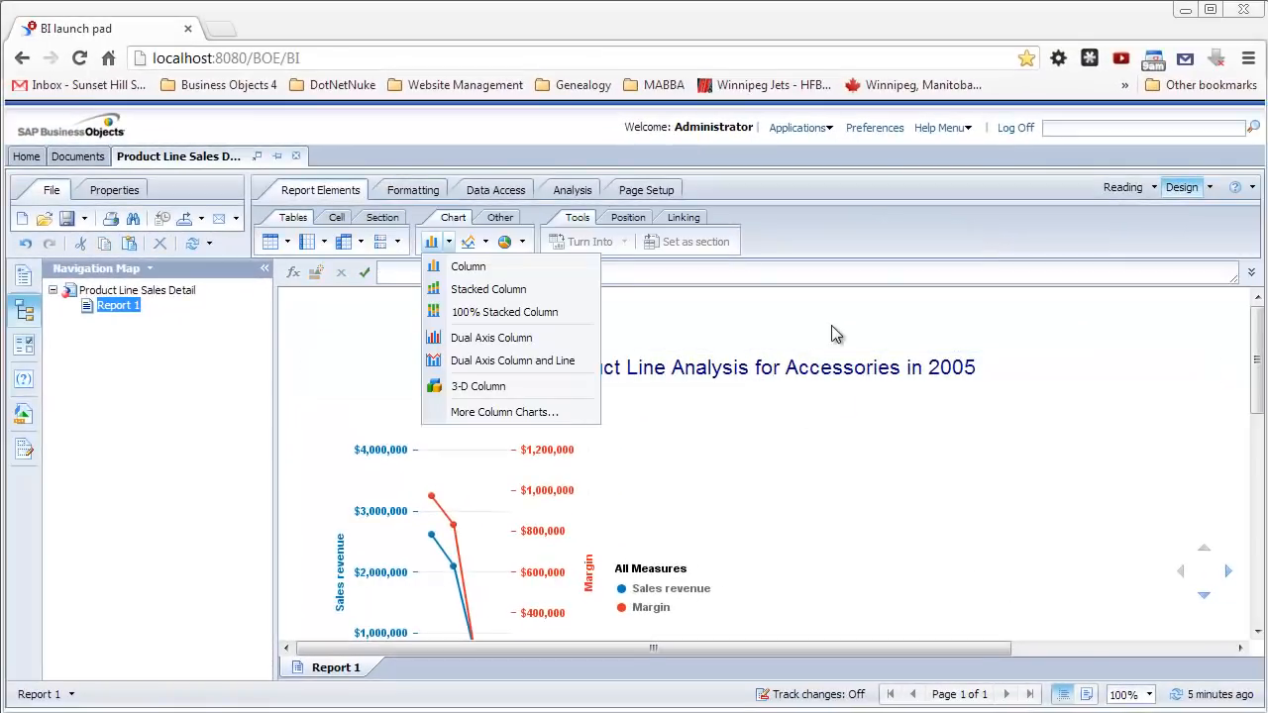
Insert a Dual Axis Column and Line chart beside the quarterly line chart and widen it slightly
left_click(840, 329)
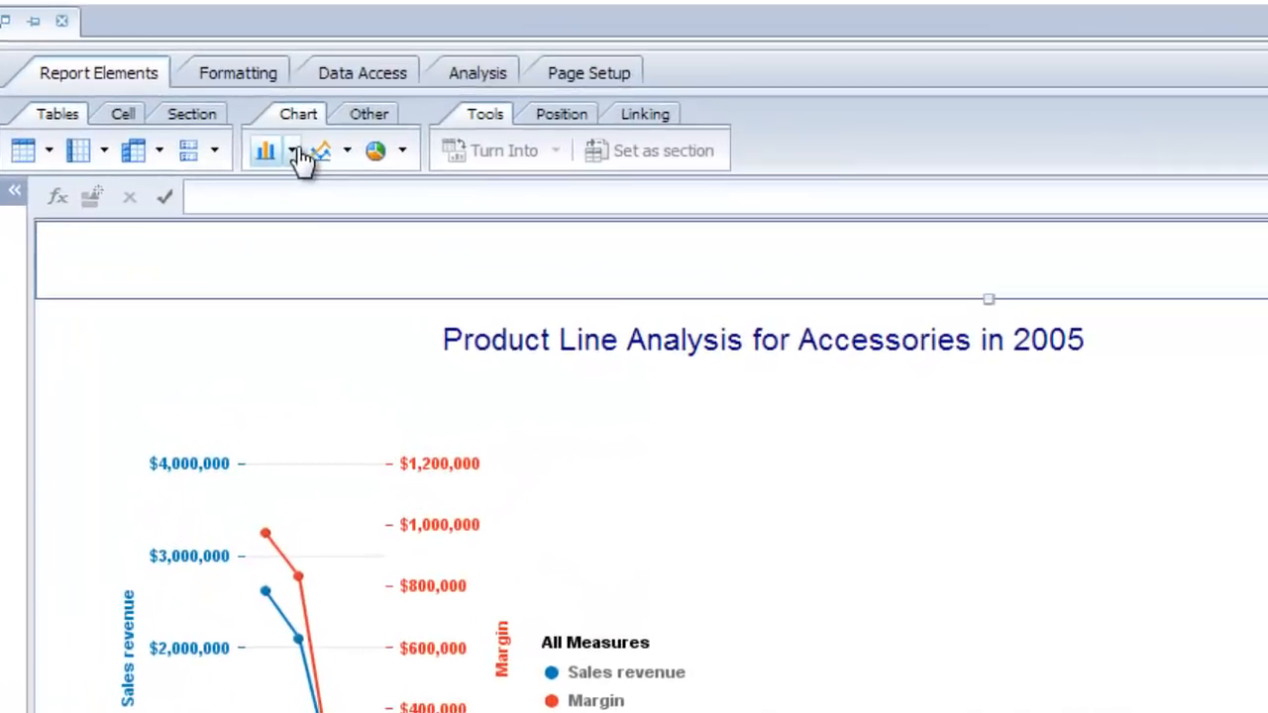
left_click(449, 242)
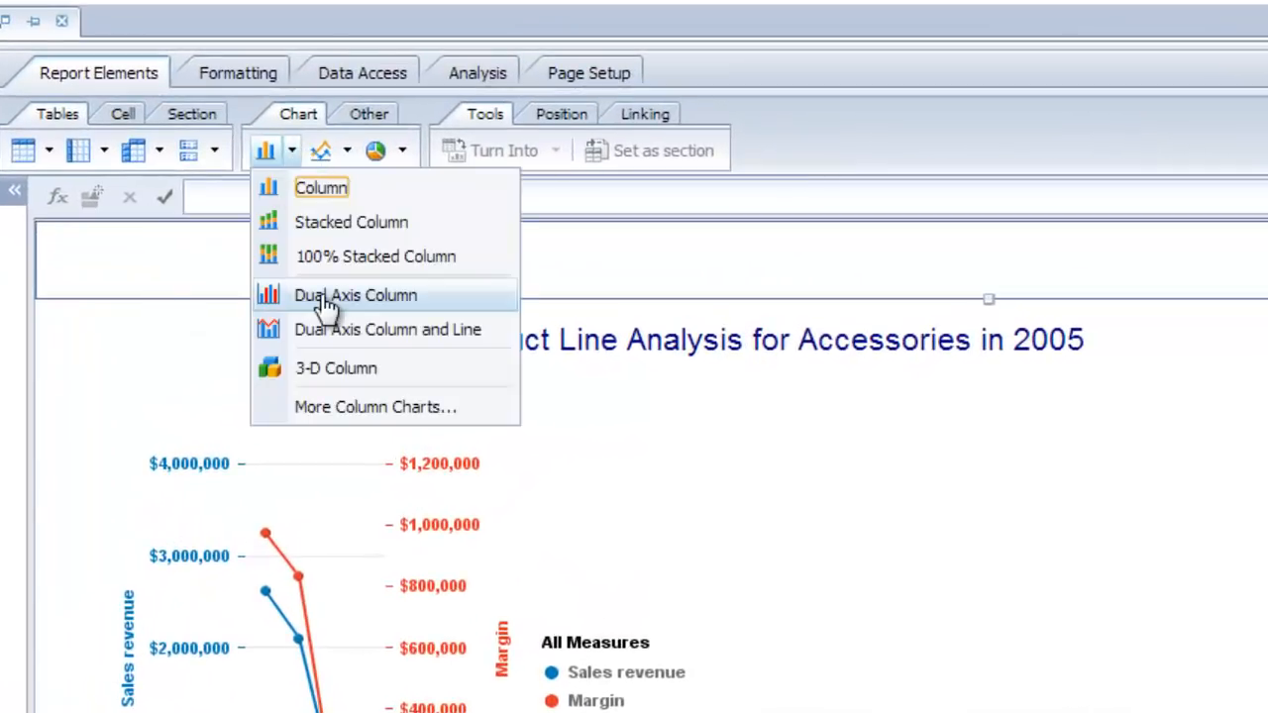
left_click(340, 329)
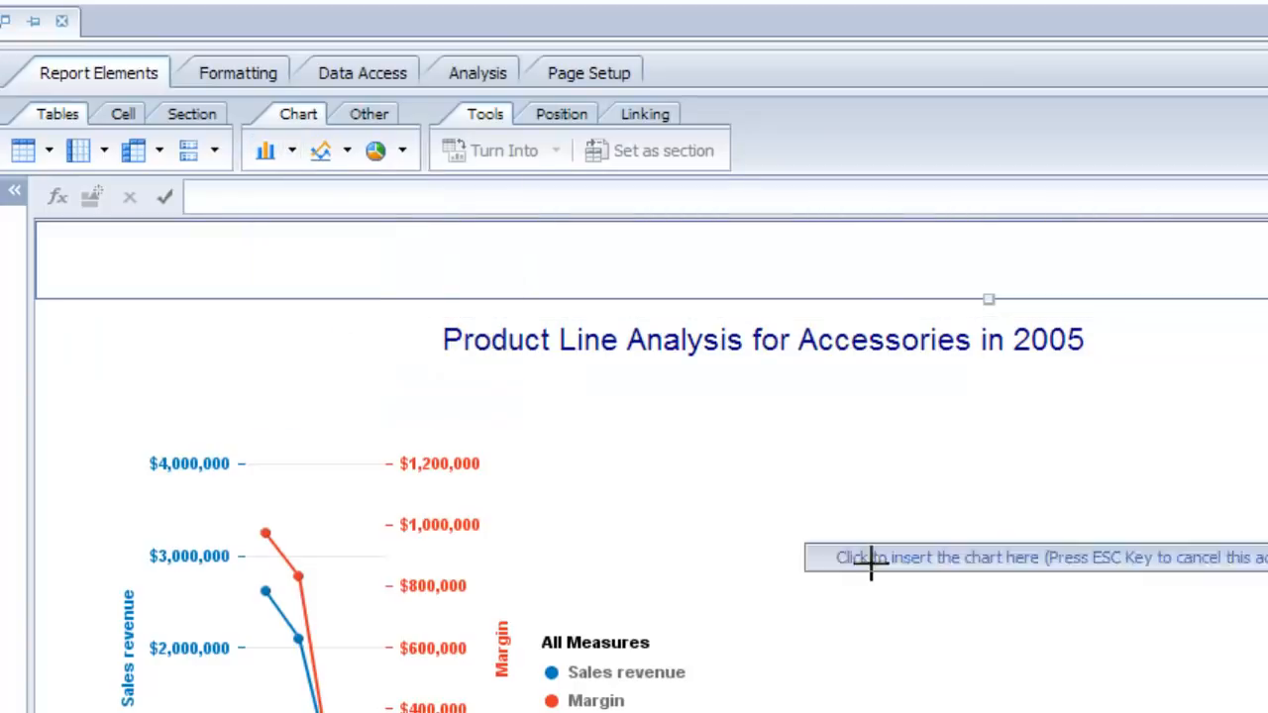
left_click(805, 456)
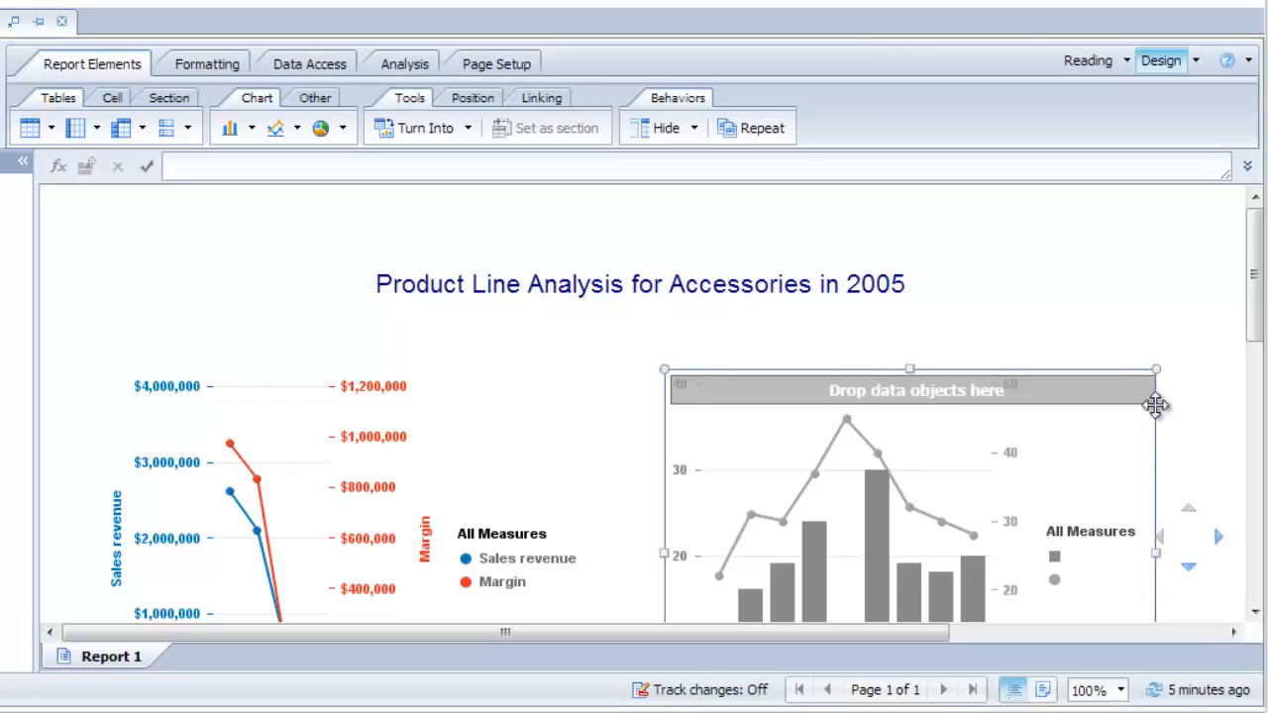
left_click_drag(1154, 365, 1198, 370)
Assign Month to the new column and line chart's Category Axis and Sales revenue to Value Axis 1
right_click(1131, 427)
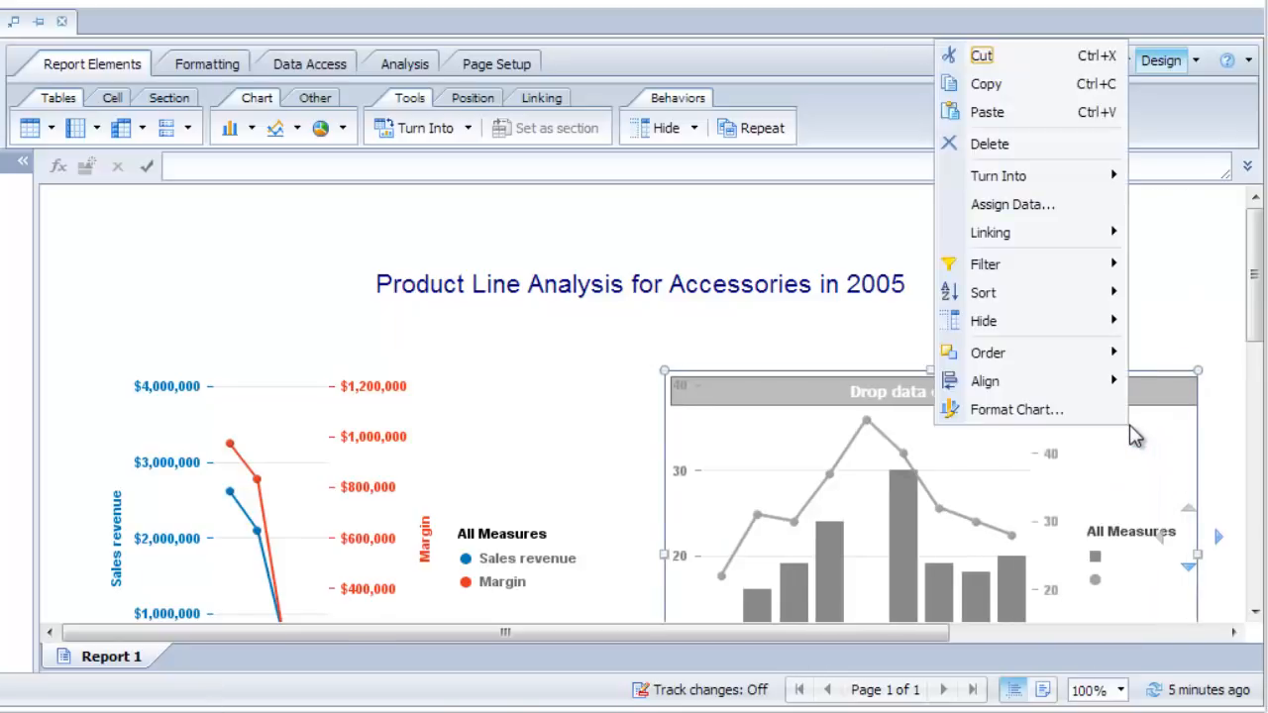
left_click(992, 200)
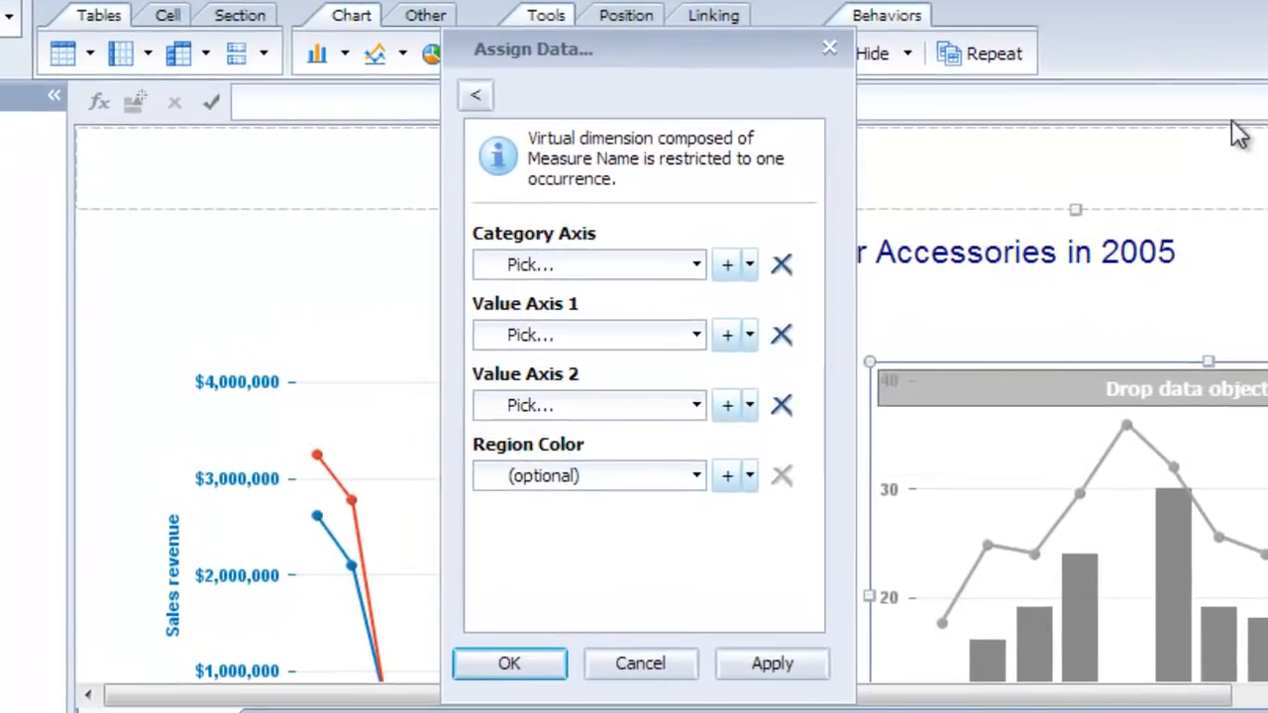
left_click(697, 267)
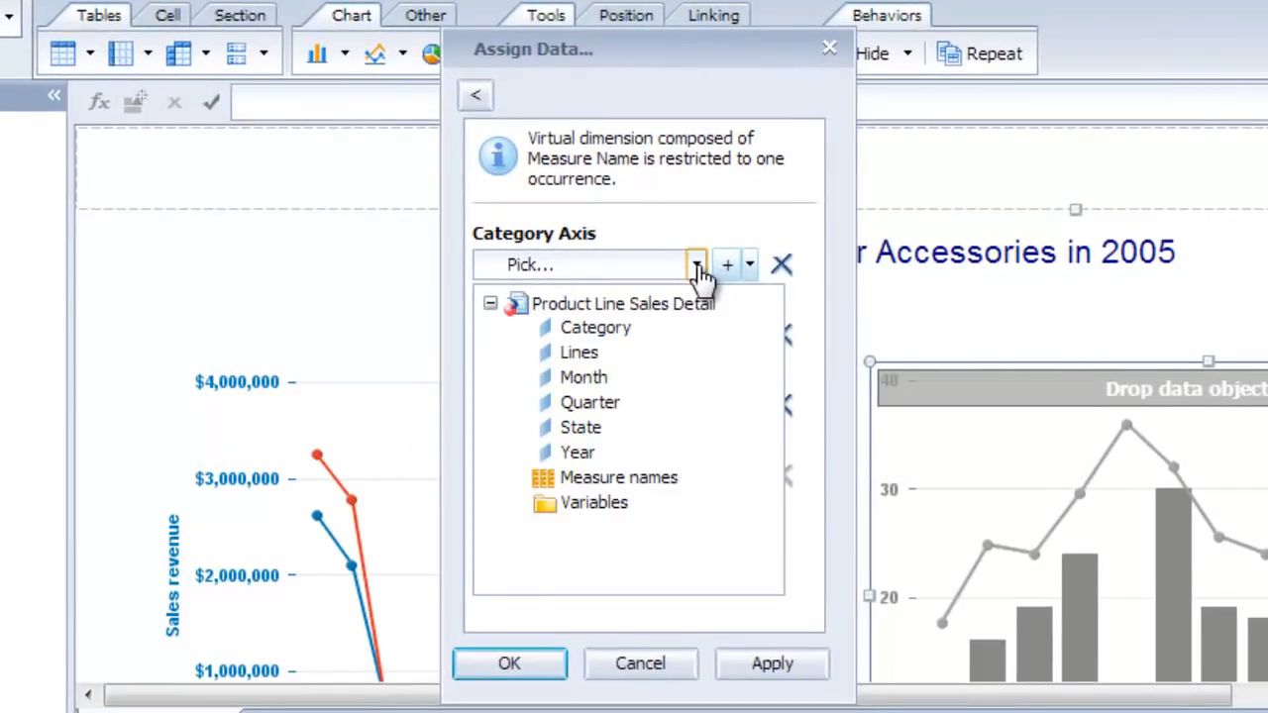
left_click(606, 377)
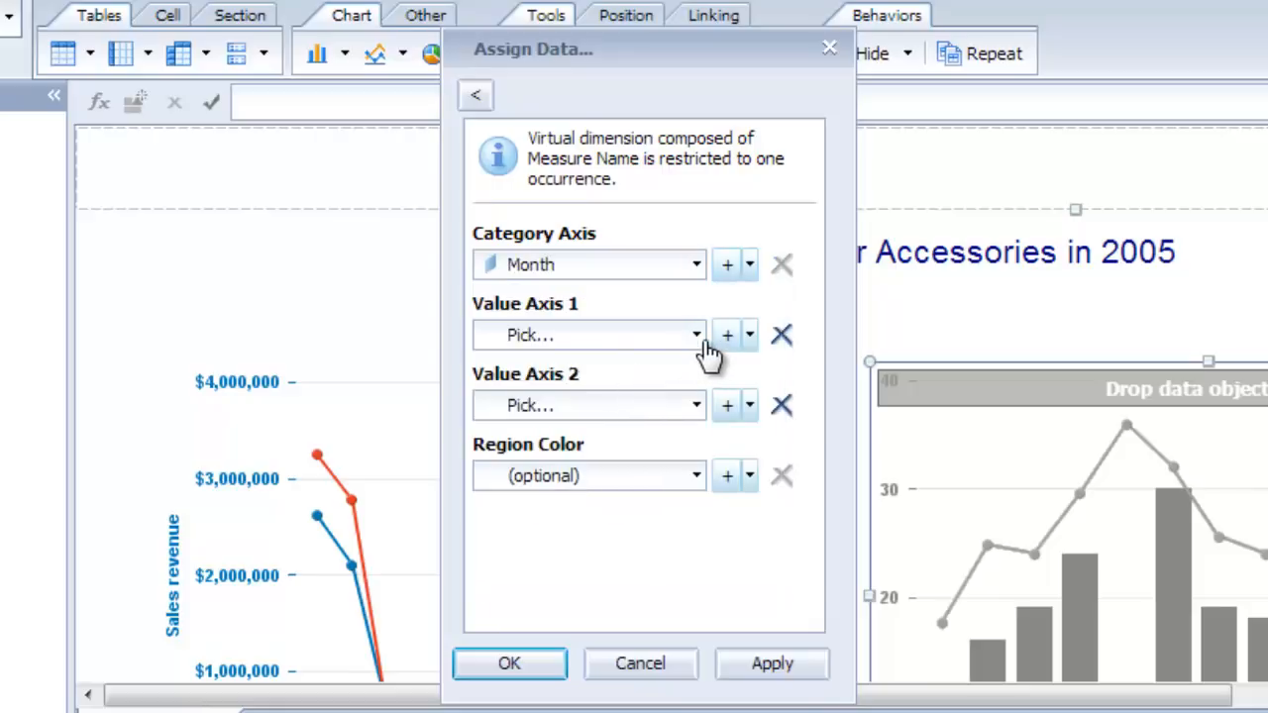
left_click(697, 337)
left_click(601, 423)
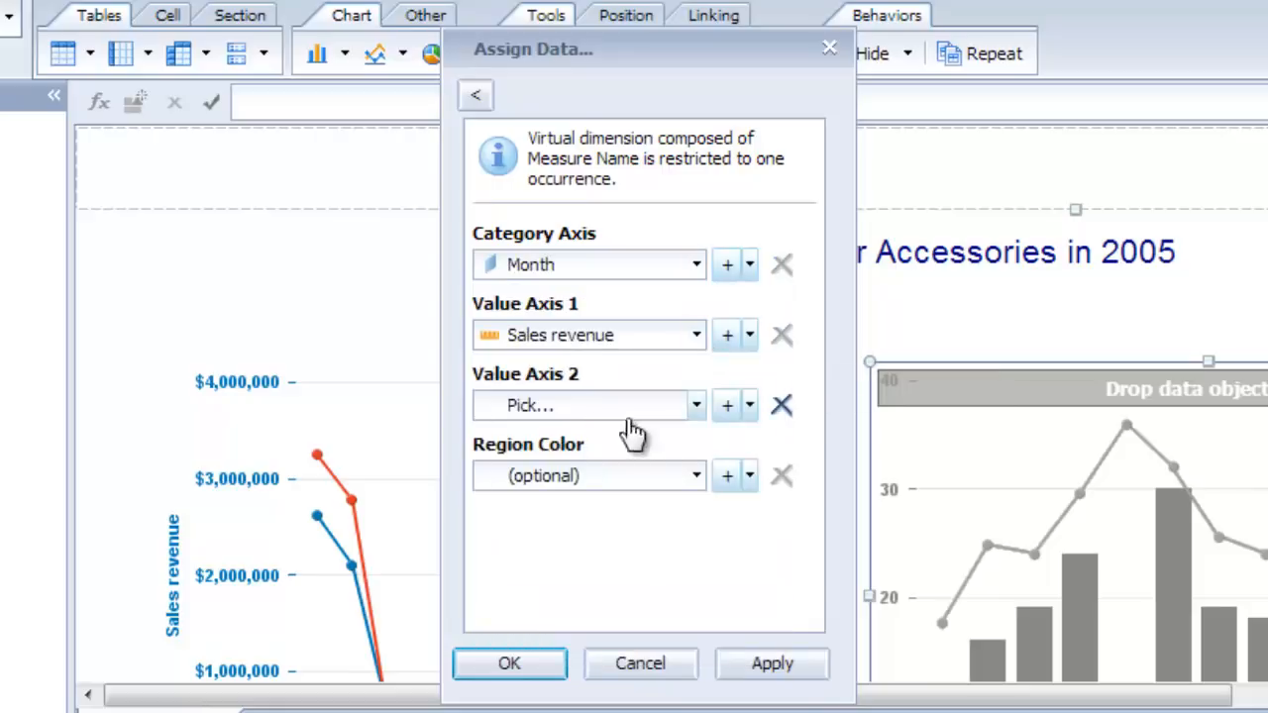
Assign Margin to the monthly chart's Value Axis 2 and apply the data assignment
left_click(697, 406)
left_click(603, 466)
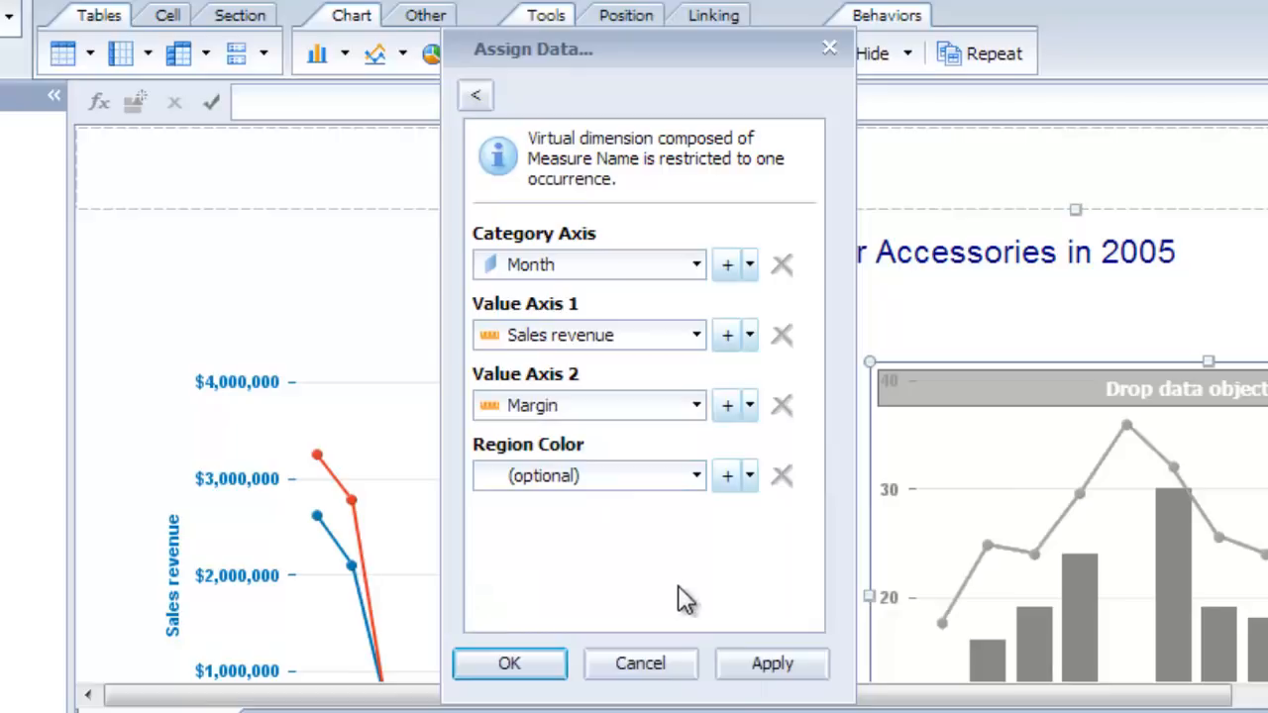
left_click(764, 671)
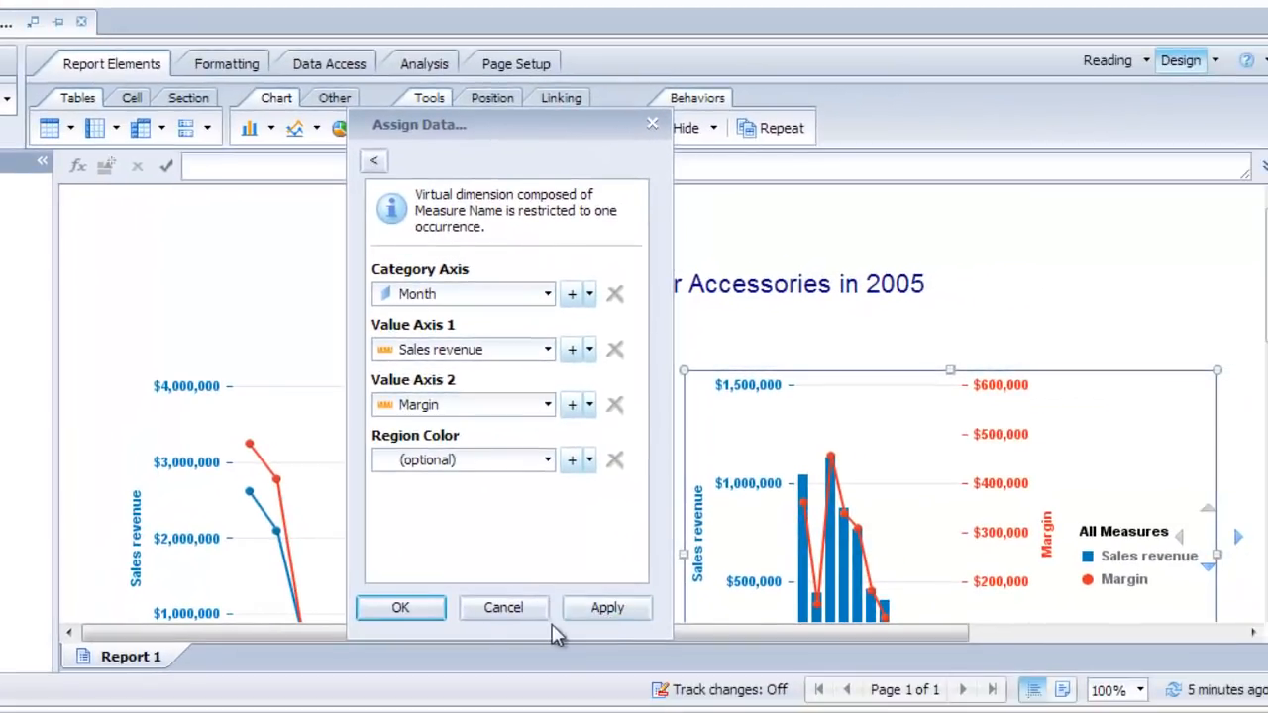
left_click(416, 615)
Widen the monthly column and line chart slightly and narrow the quarterly line chart
scroll(807, 451, "down", 3)
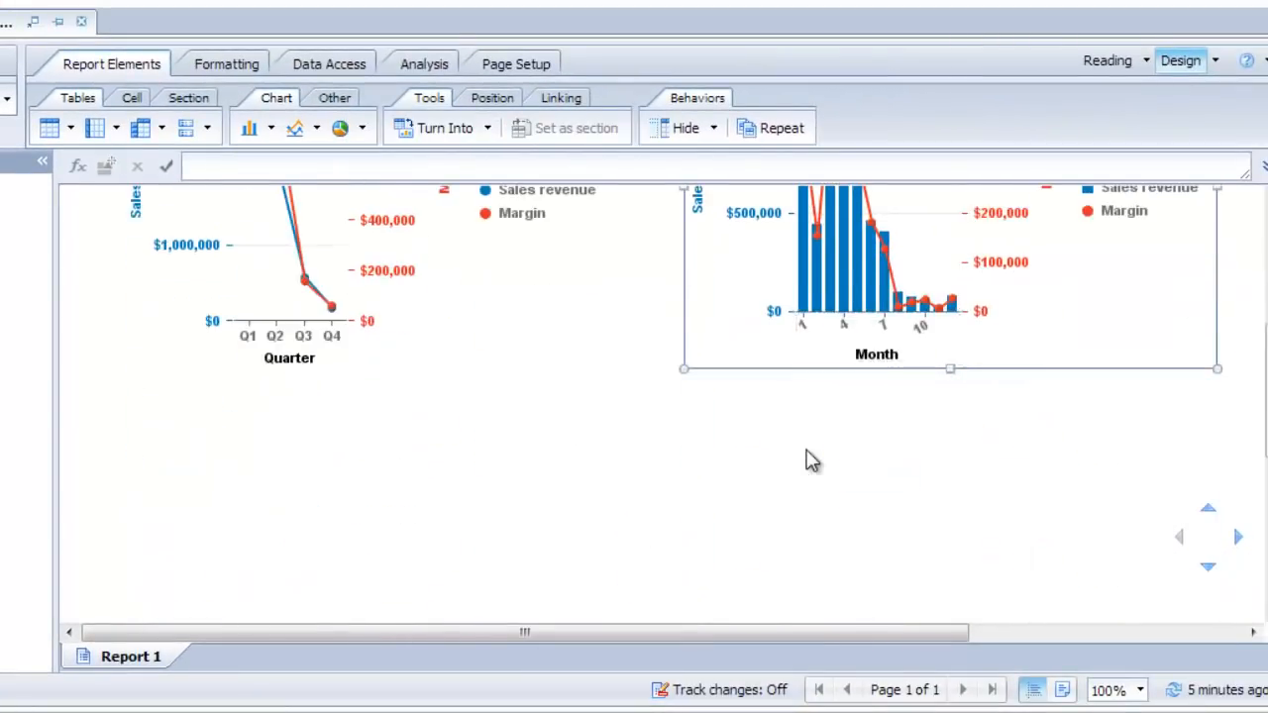
scroll(806, 450, "up", 2)
scroll(807, 451, "down", 1)
scroll(806, 458, "up", 2)
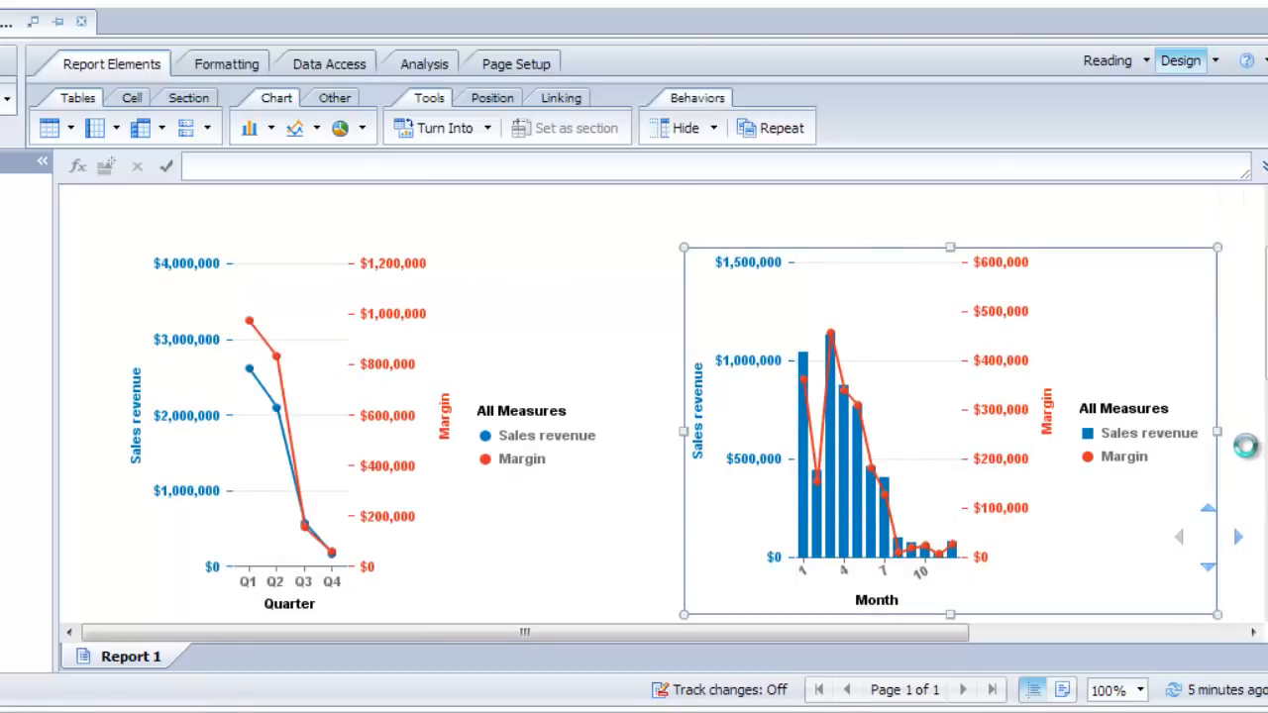
left_click_drag(1217, 432, 1244, 432)
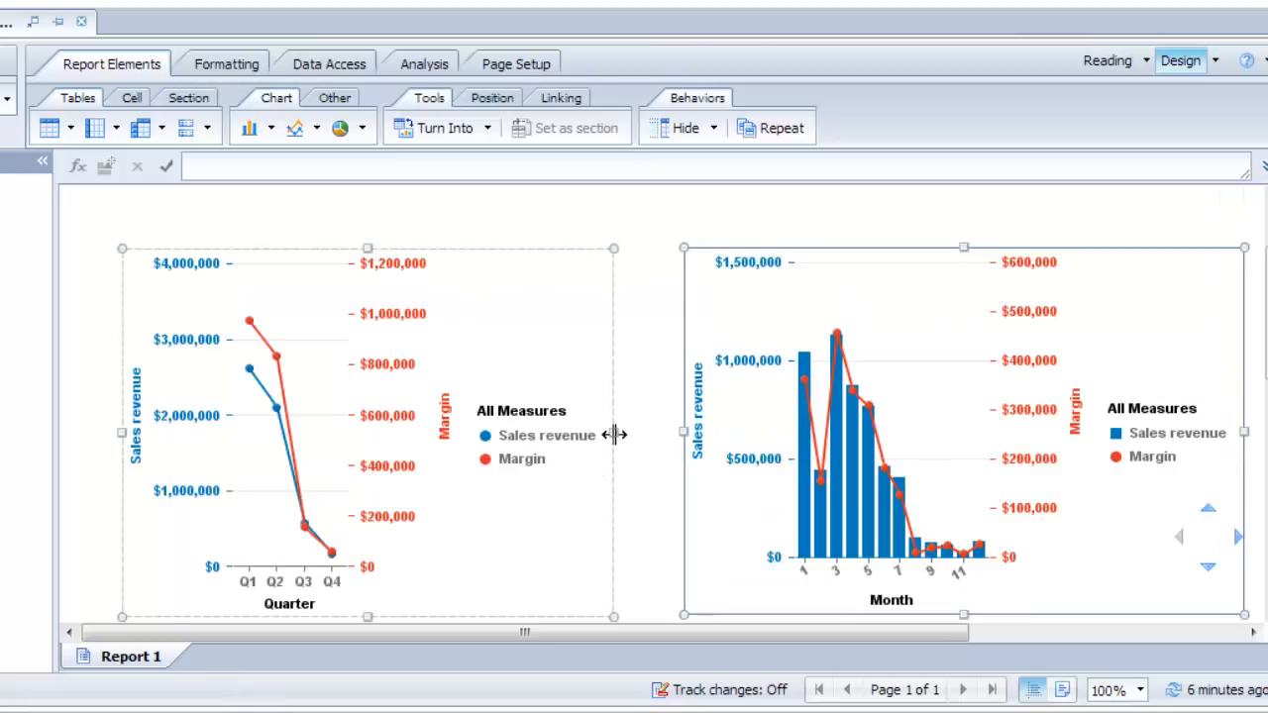
left_click_drag(613, 433, 581, 436)
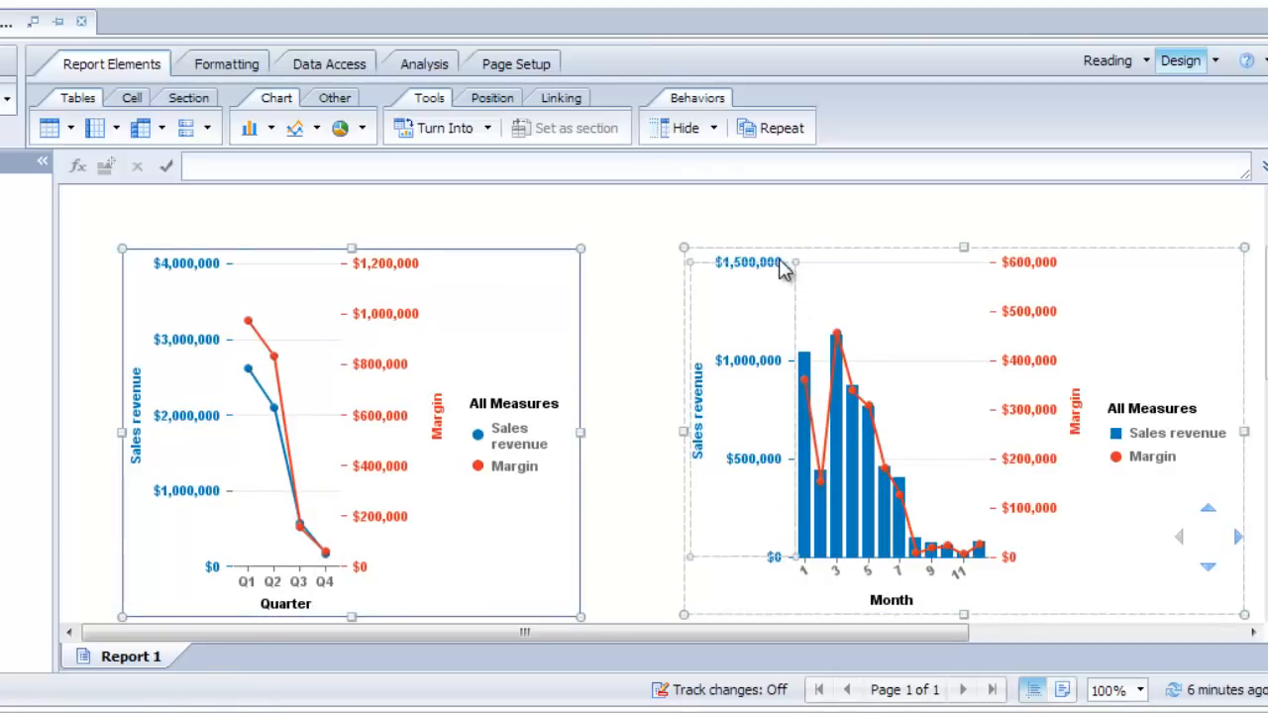
Move the monthly chart closer to the quarterly chart and widen it a little further
left_click_drag(779, 248, 742, 244)
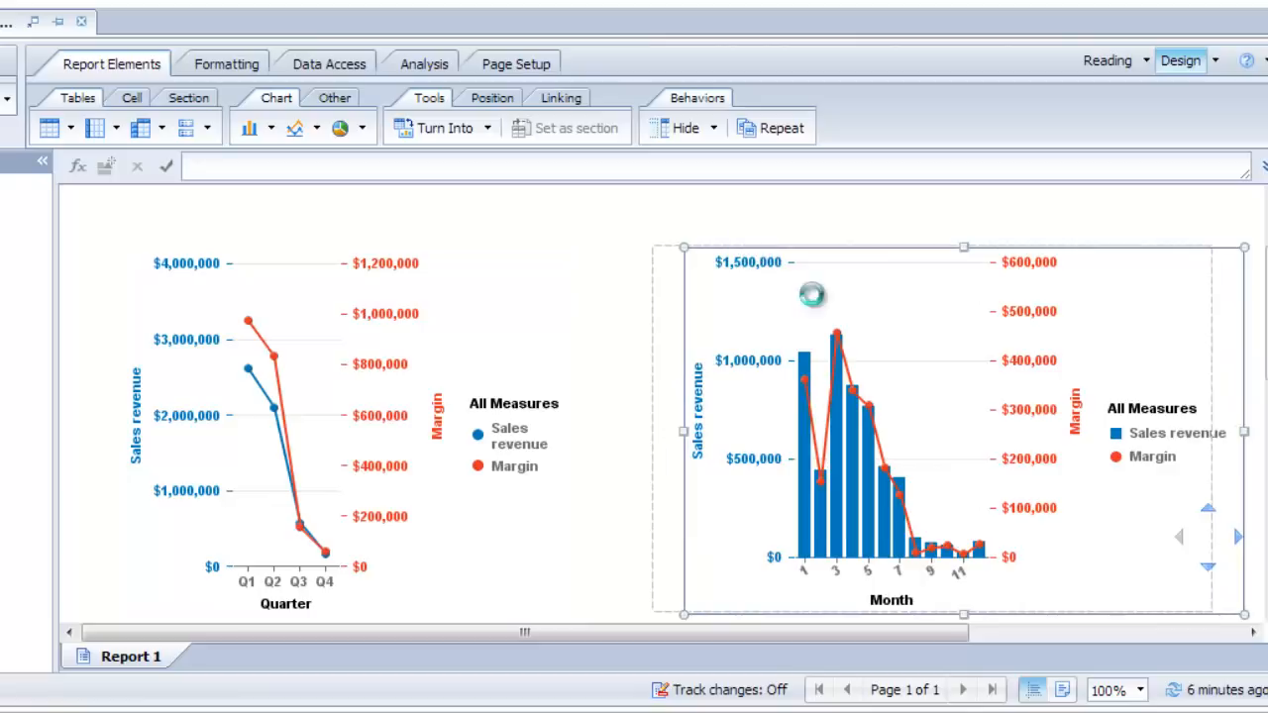
left_click_drag(1213, 429, 1230, 429)
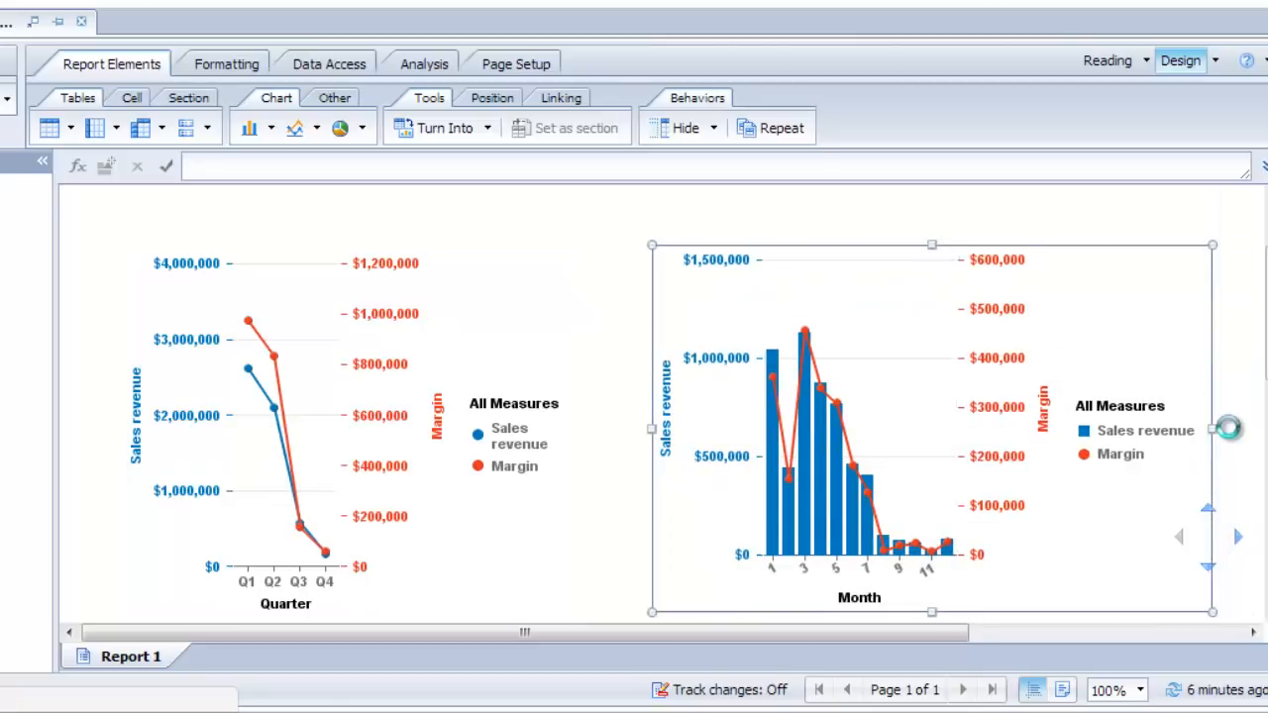
scroll(900, 406, "up", 3)
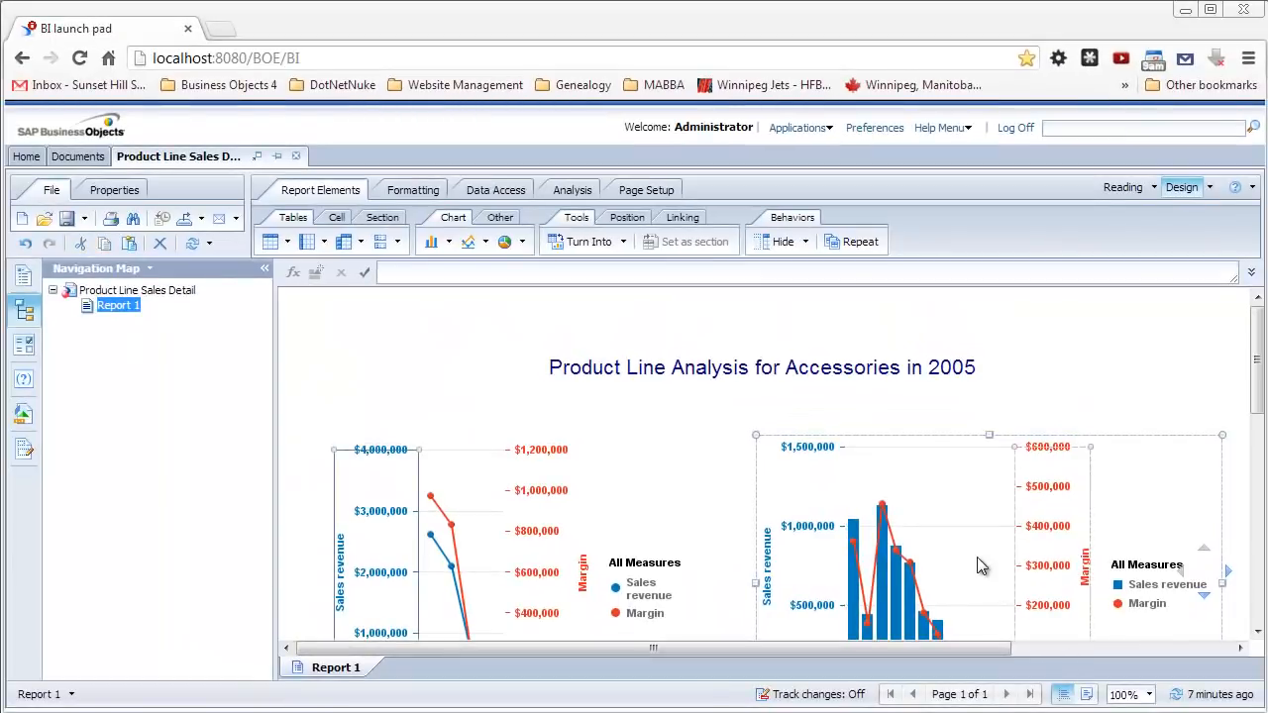
Examine the Design and Title format settings of the monthly chart's Value Axis 2, then close them without changes
left_click(1246, 375)
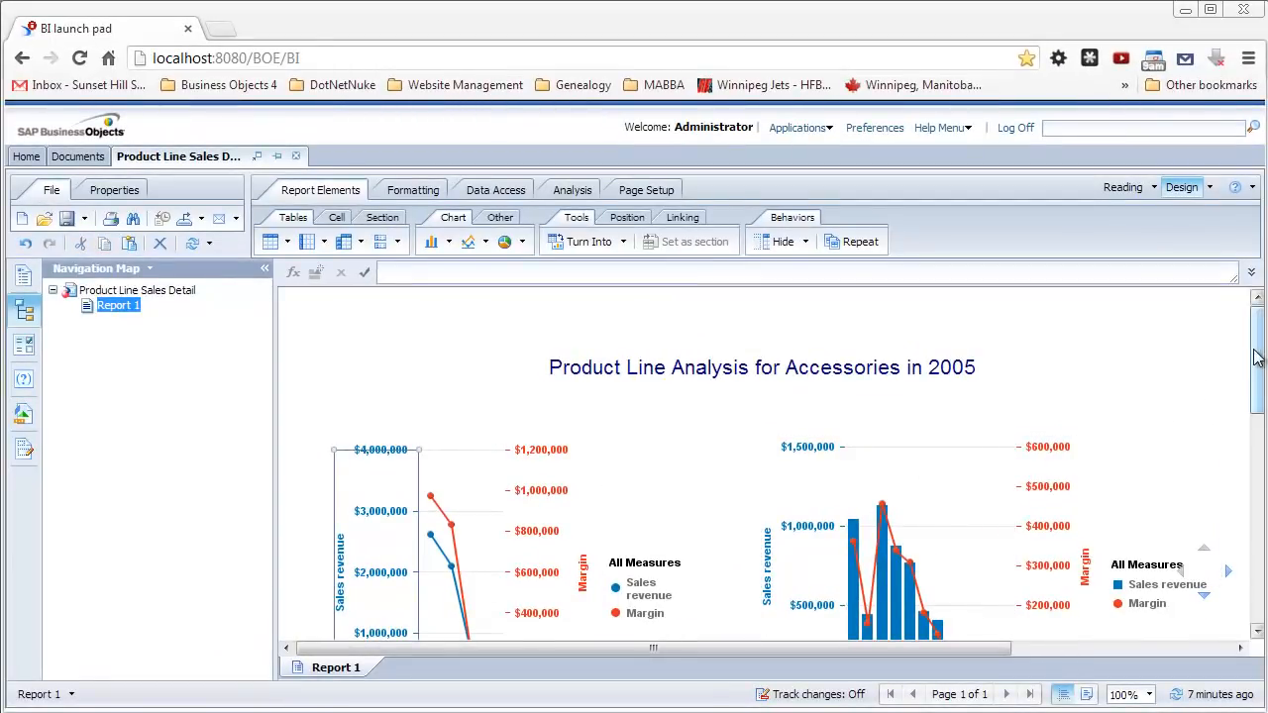
left_click_drag(1256, 361, 1260, 395)
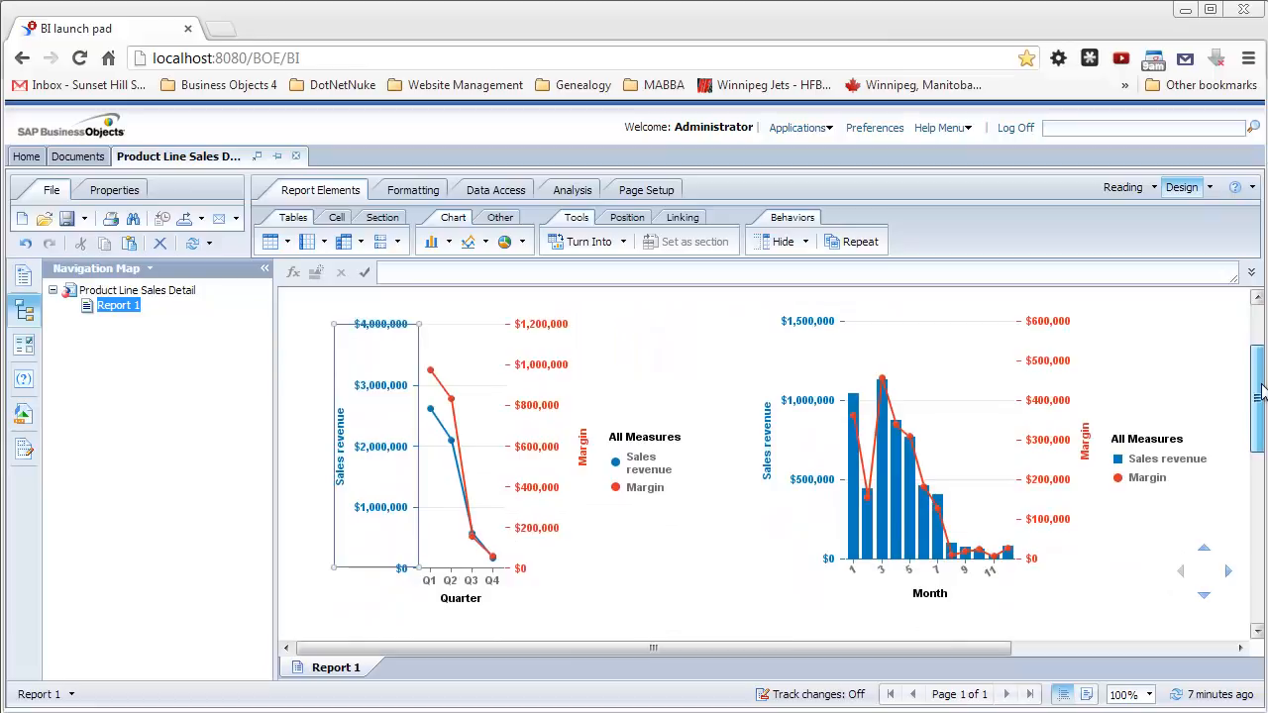
left_click(971, 469)
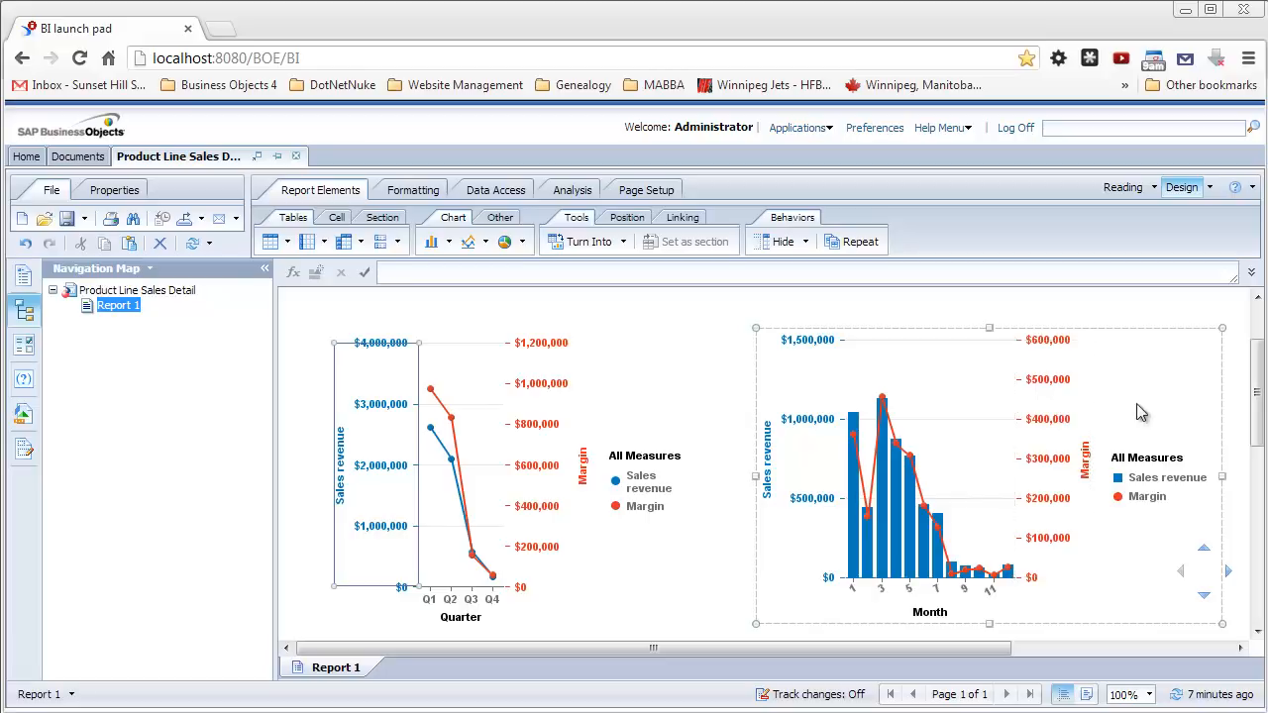
right_click(1044, 410)
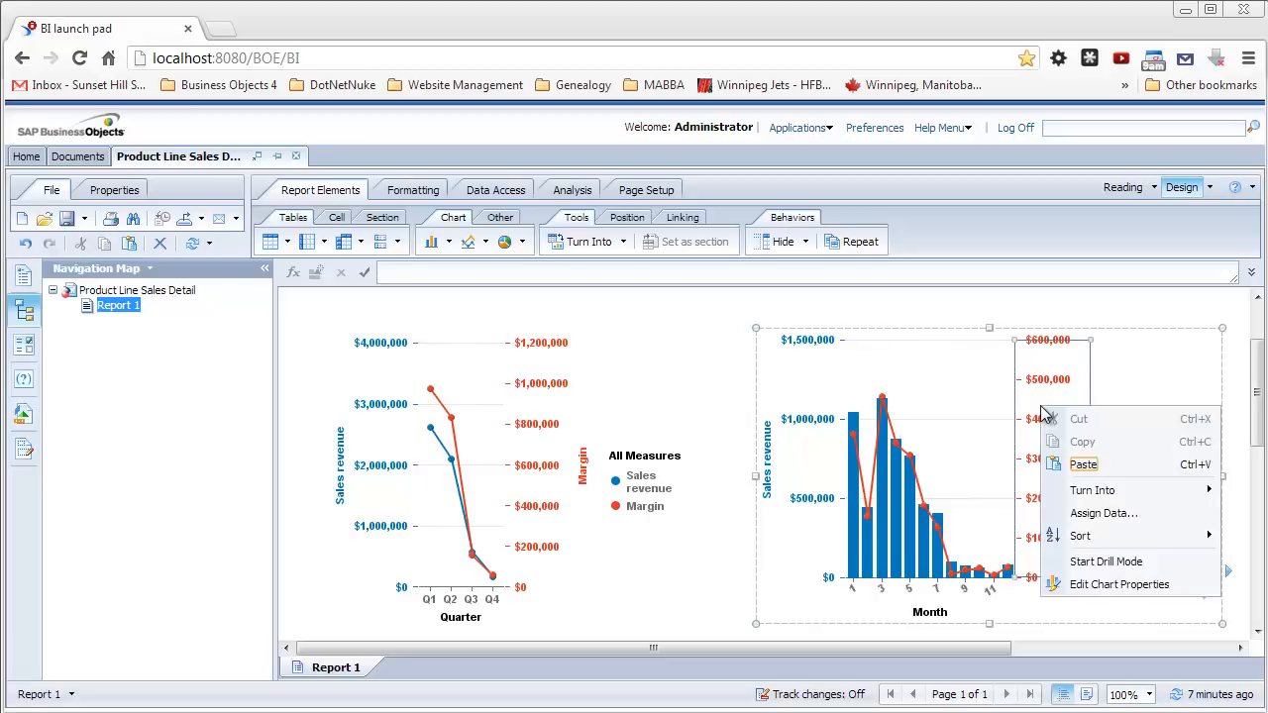
left_click(1100, 584)
mouse_move(647, 198)
left_mouse_down()
mouse_move(649, 179)
mouse_move(642, 207)
mouse_move(605, 175)
mouse_move(649, 178)
left_mouse_up()
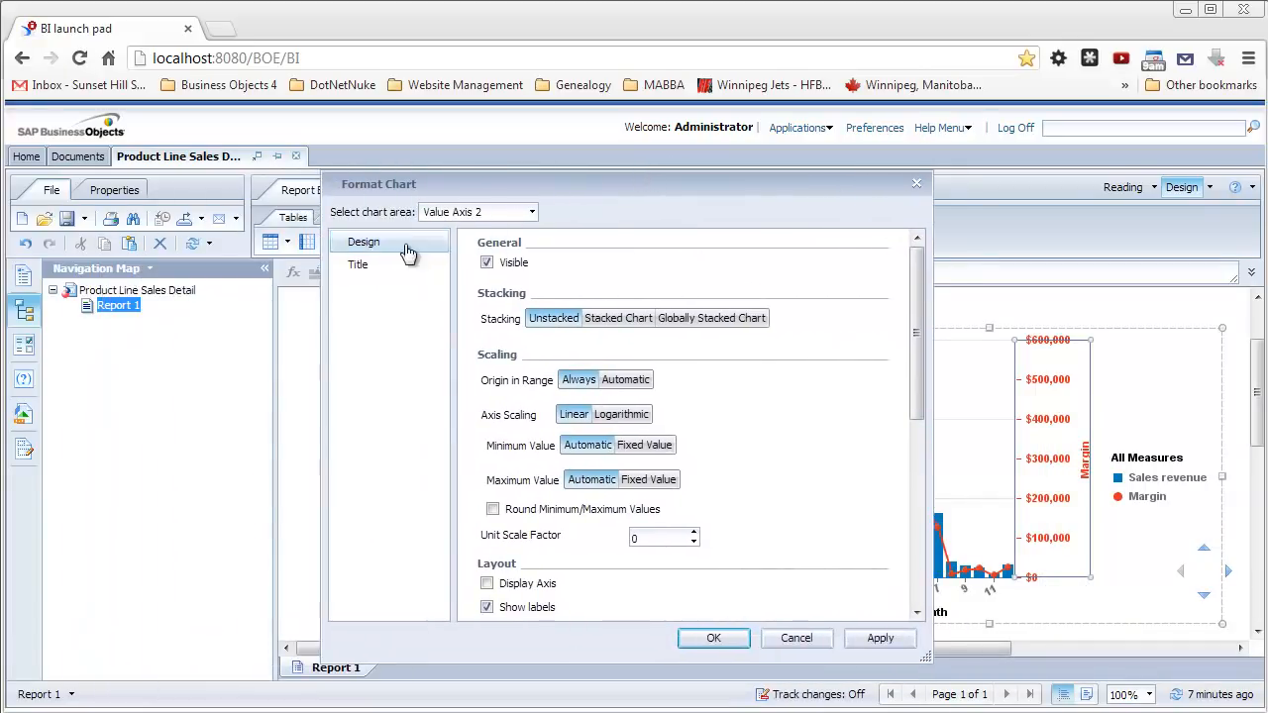
left_click(361, 264)
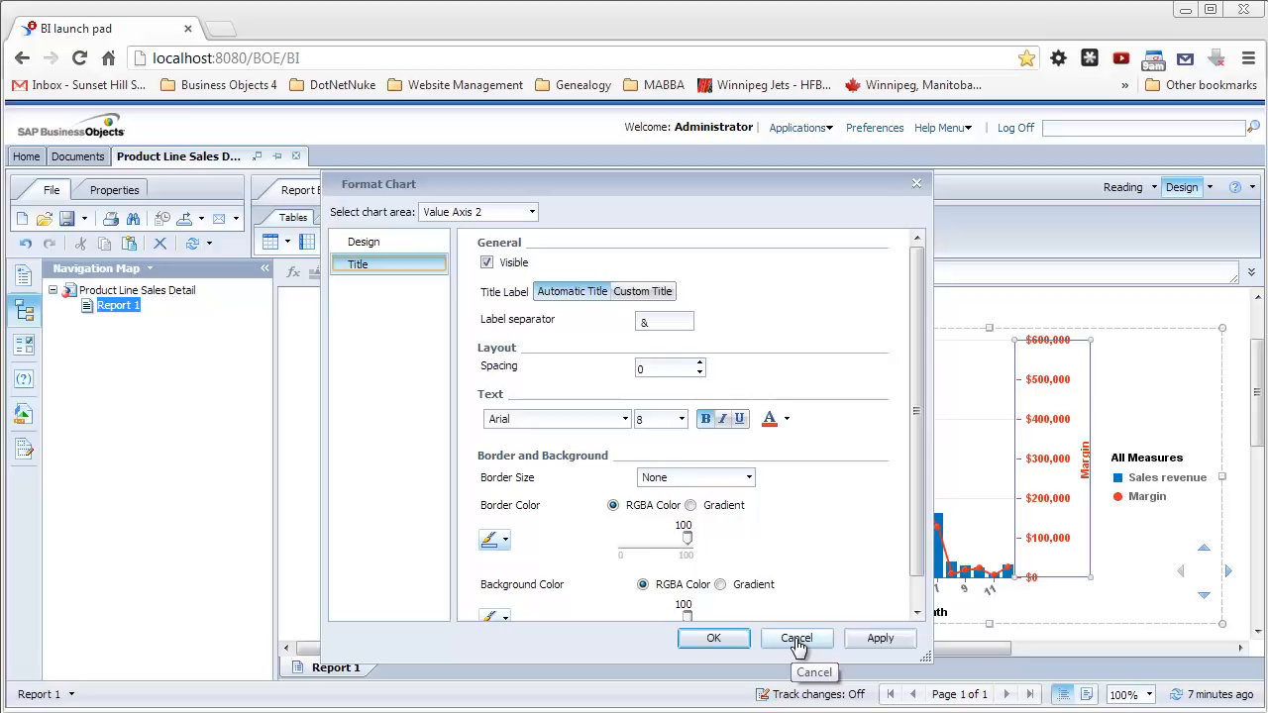
left_click(797, 640)
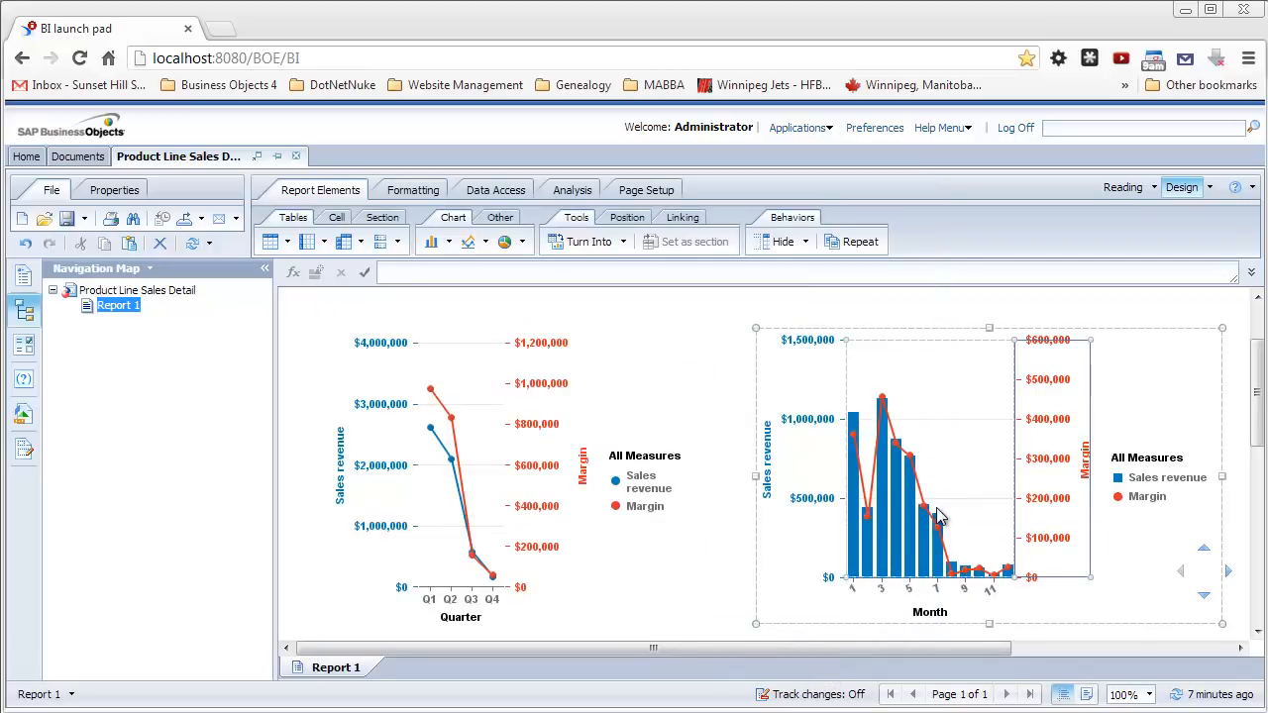
left_click_drag(1259, 411, 1262, 382)
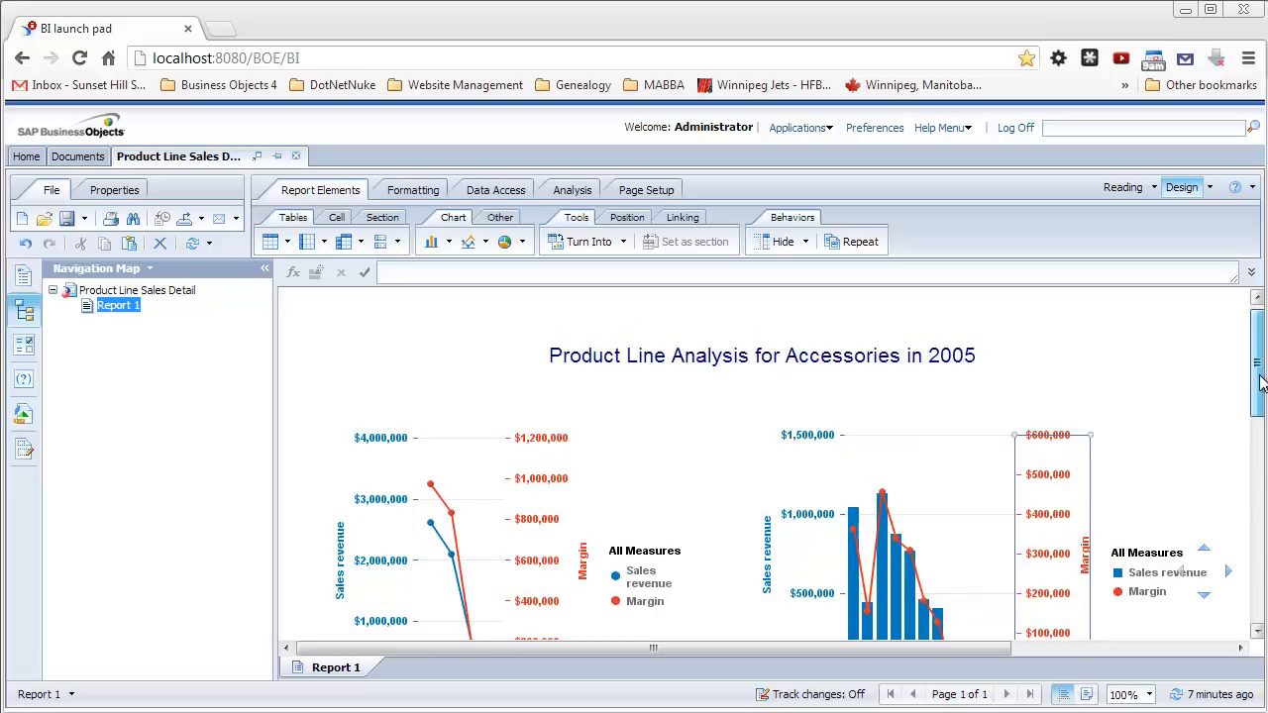
left_click(991, 515)
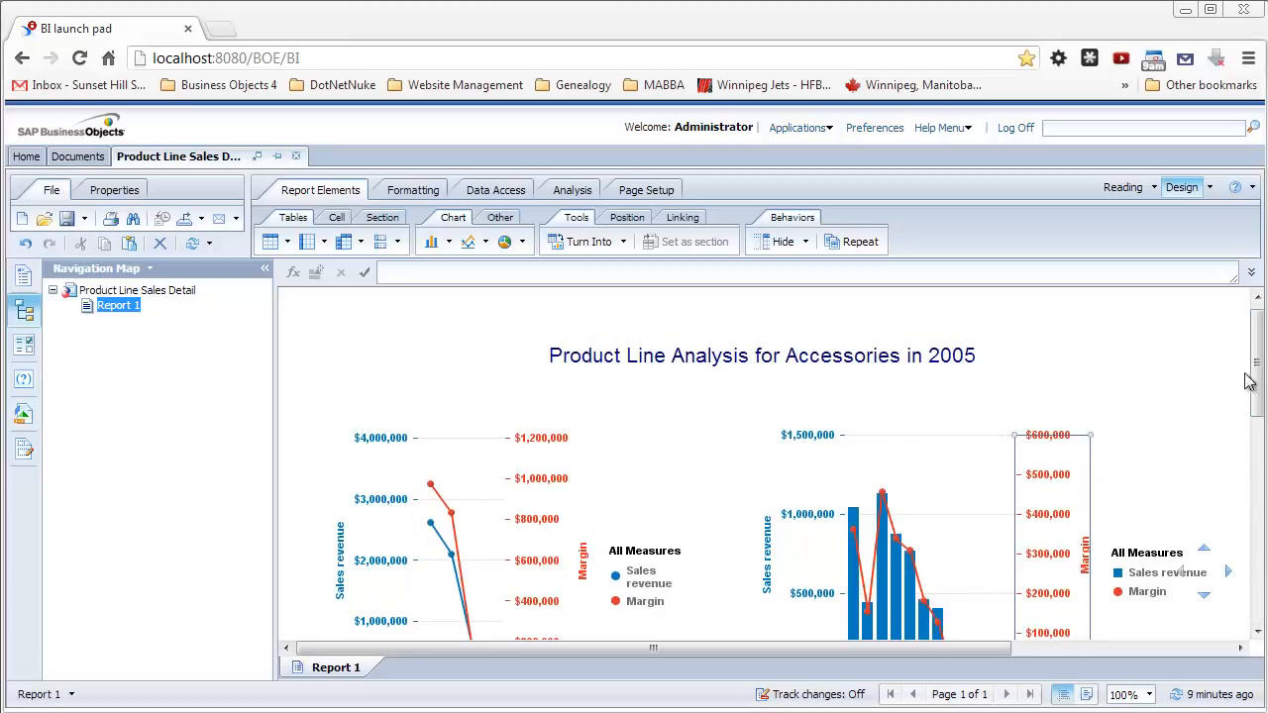
left_click_drag(1254, 377, 1261, 479)
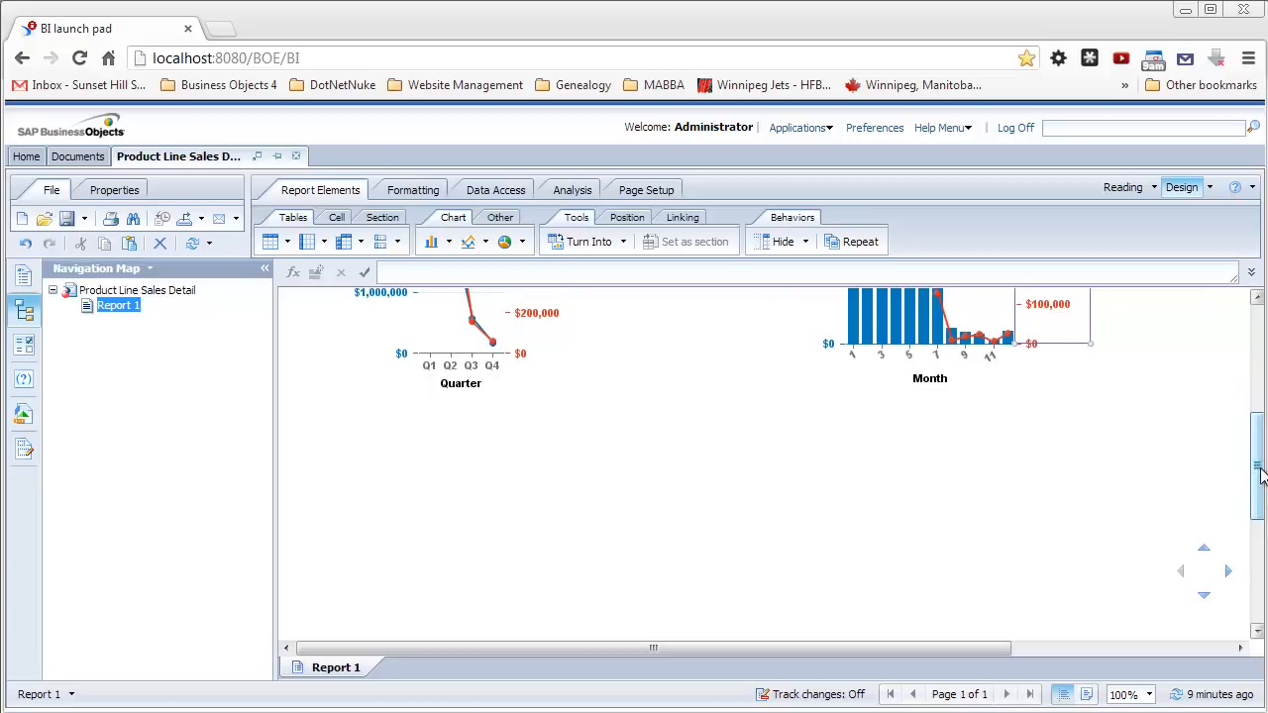
left_click_drag(1261, 476, 1262, 371)
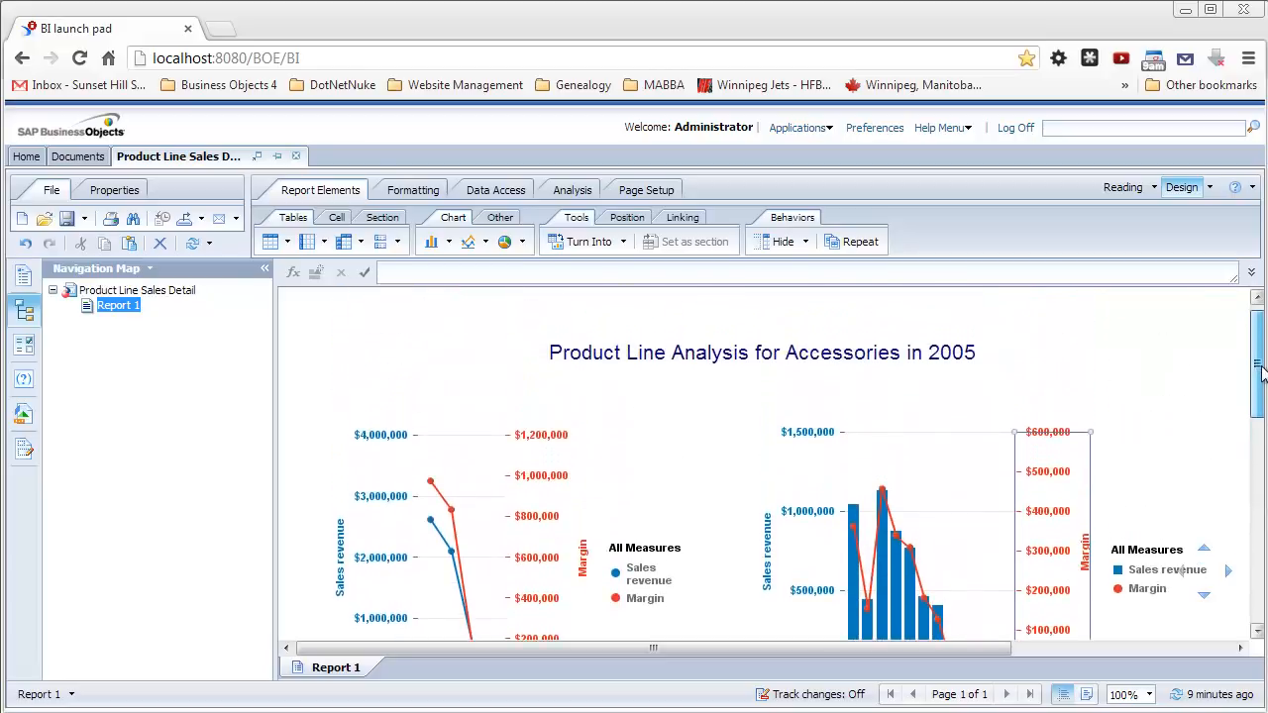
left_click(970, 357)
left_click(1015, 438)
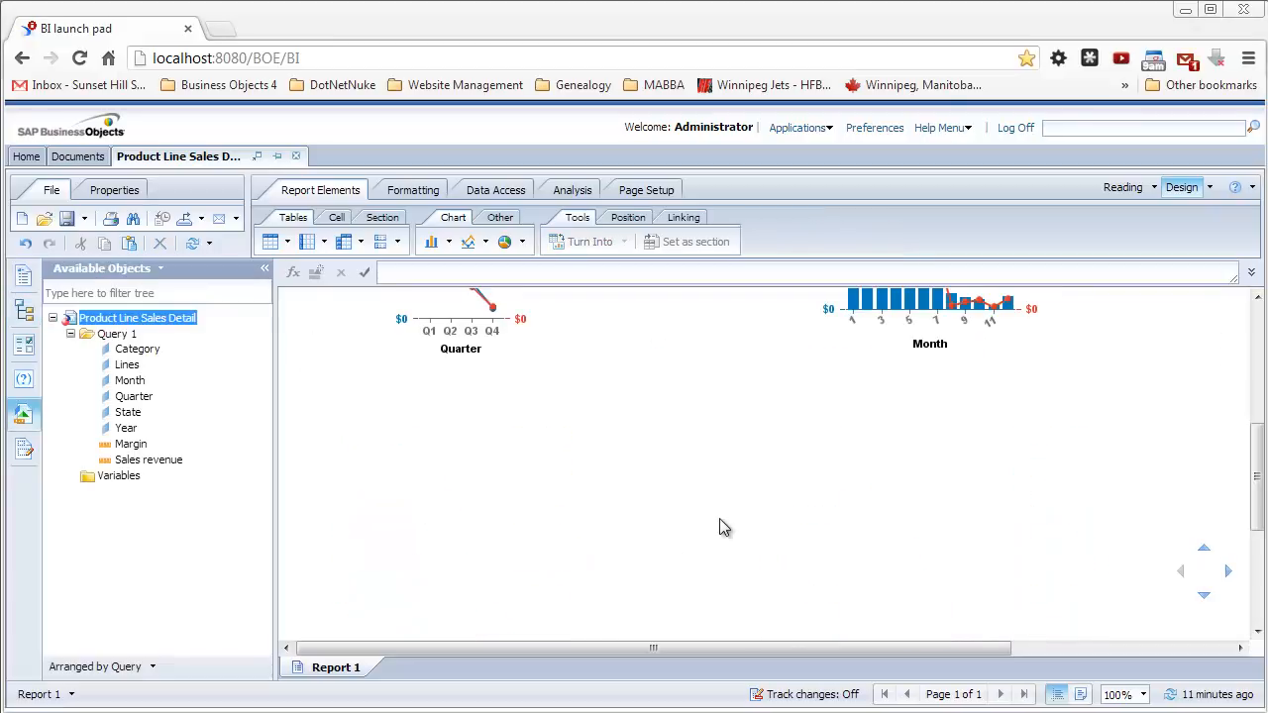
Insert a vertical table below the quarterly chart with columns Category, Lines, State, Margin and Sales revenue
left_click(463, 342)
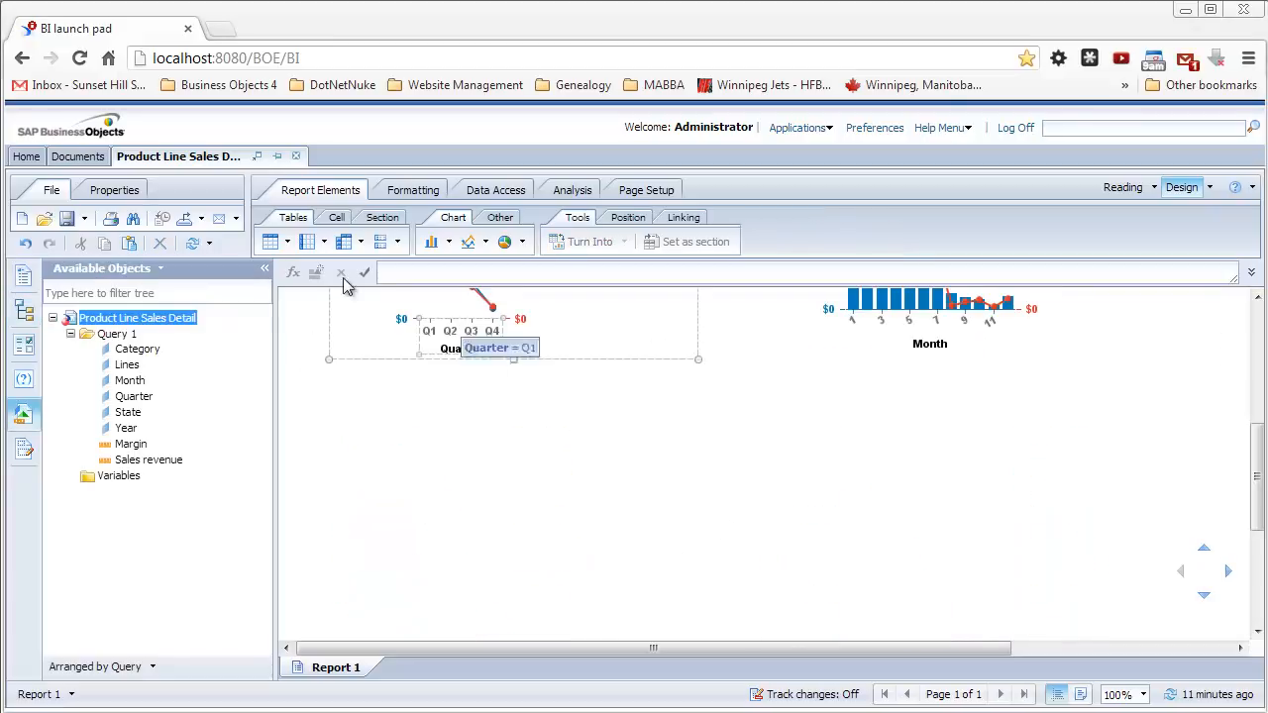
left_click(294, 248)
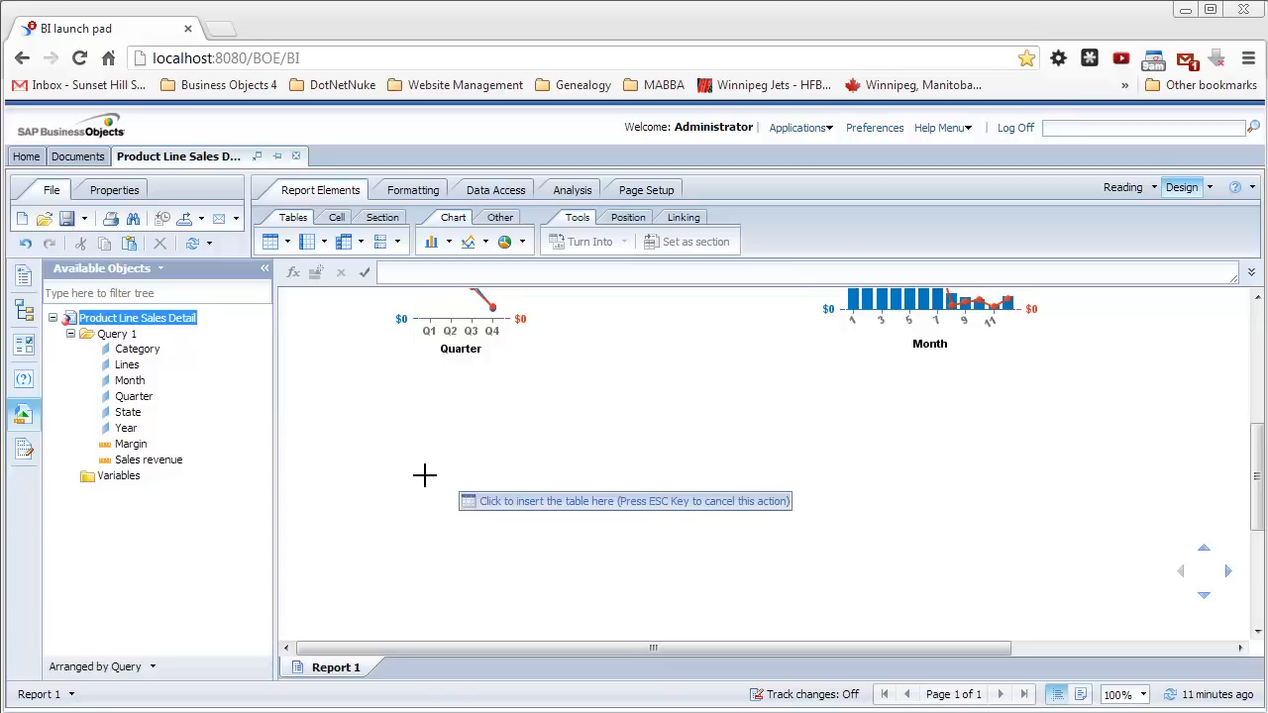
left_click(423, 475)
left_click(864, 315)
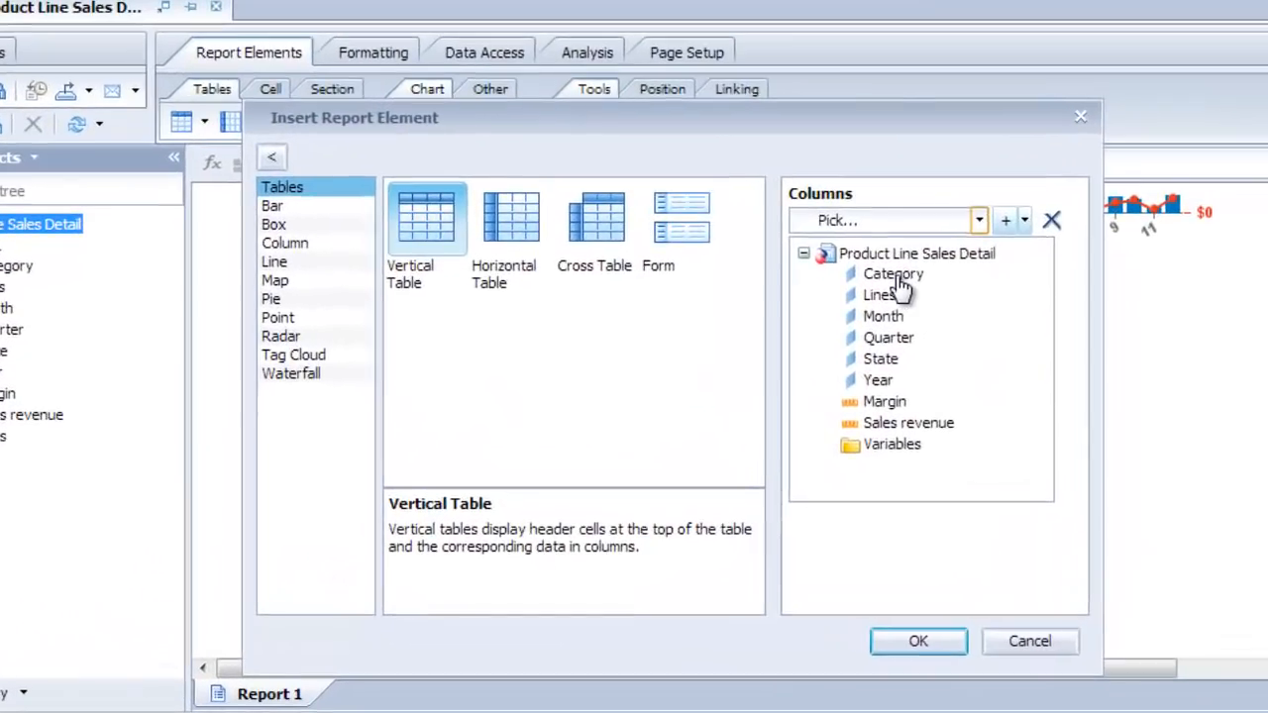
left_click(798, 356)
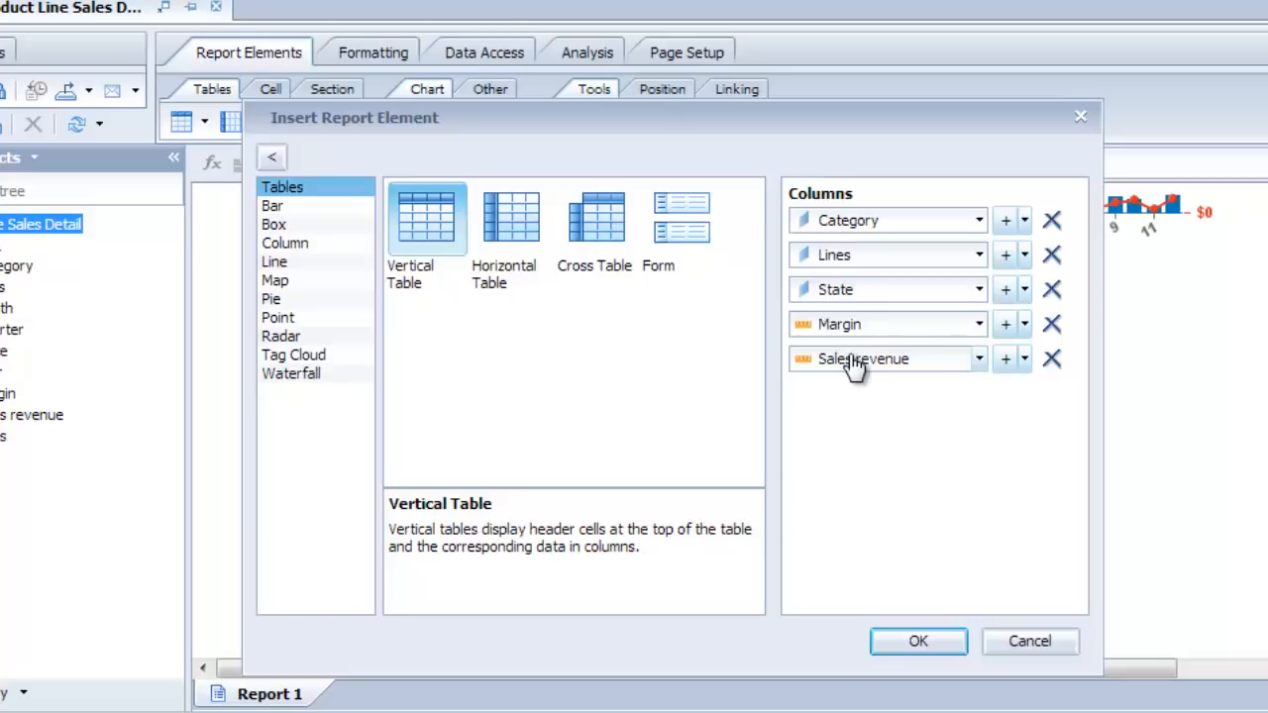
left_click(919, 641)
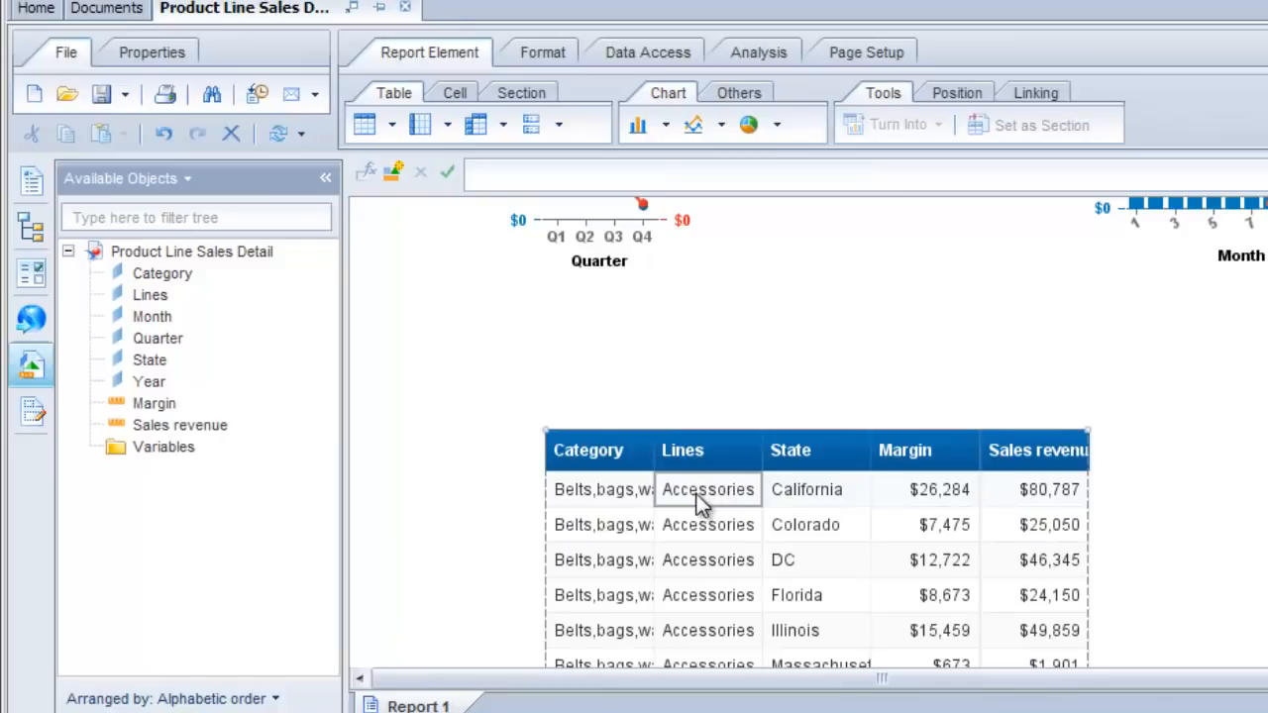
Remove the Lines column from the table and turn the State column into a section above it
left_click(700, 502)
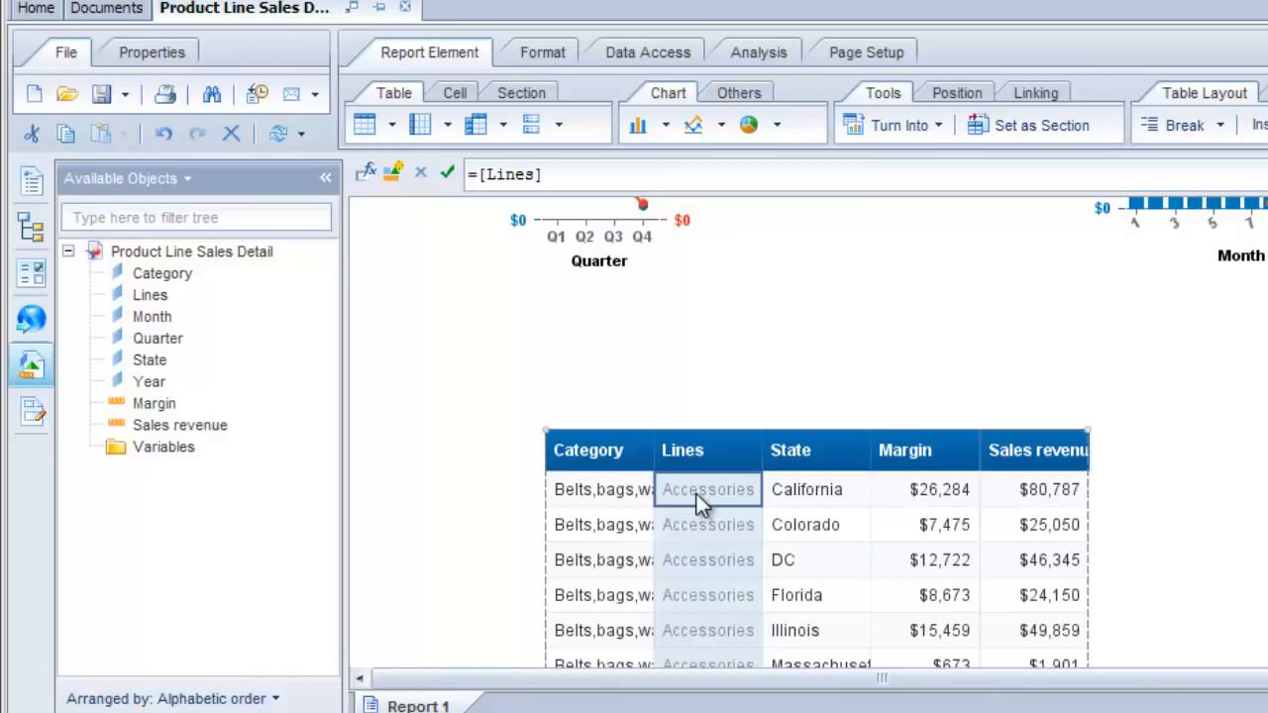
left_click_drag(665, 477, 140, 526)
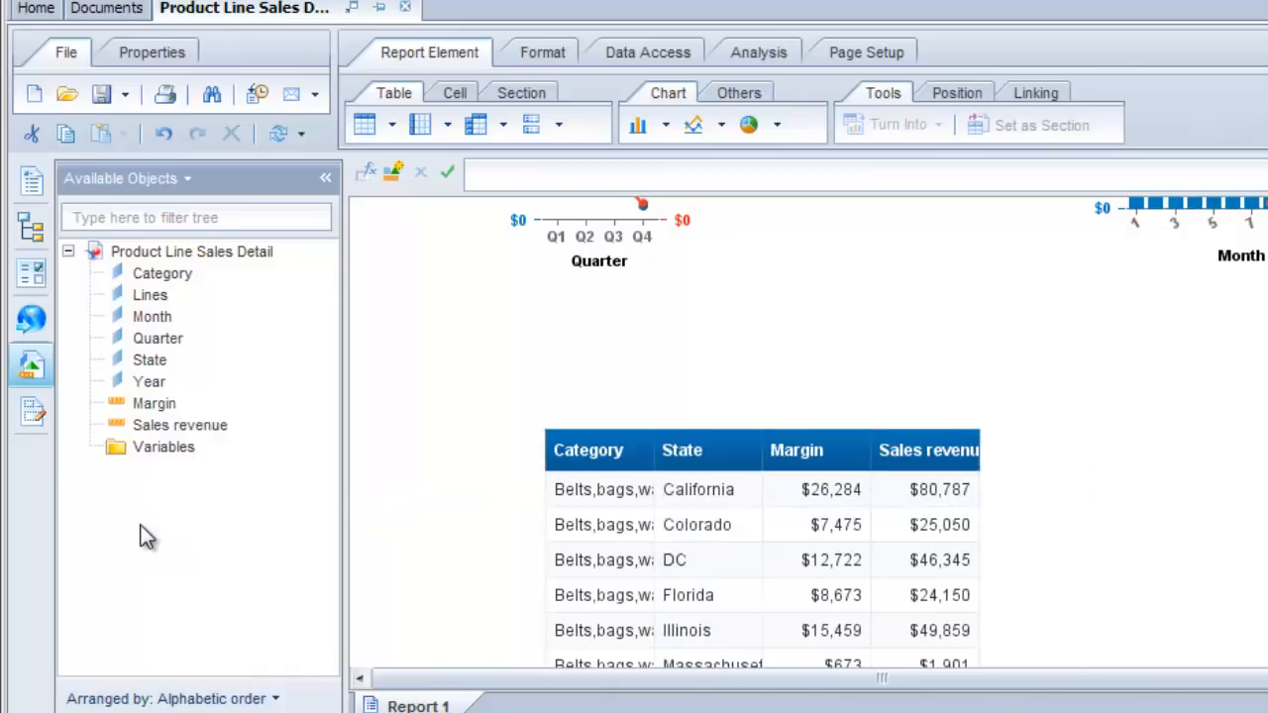
left_click(697, 492)
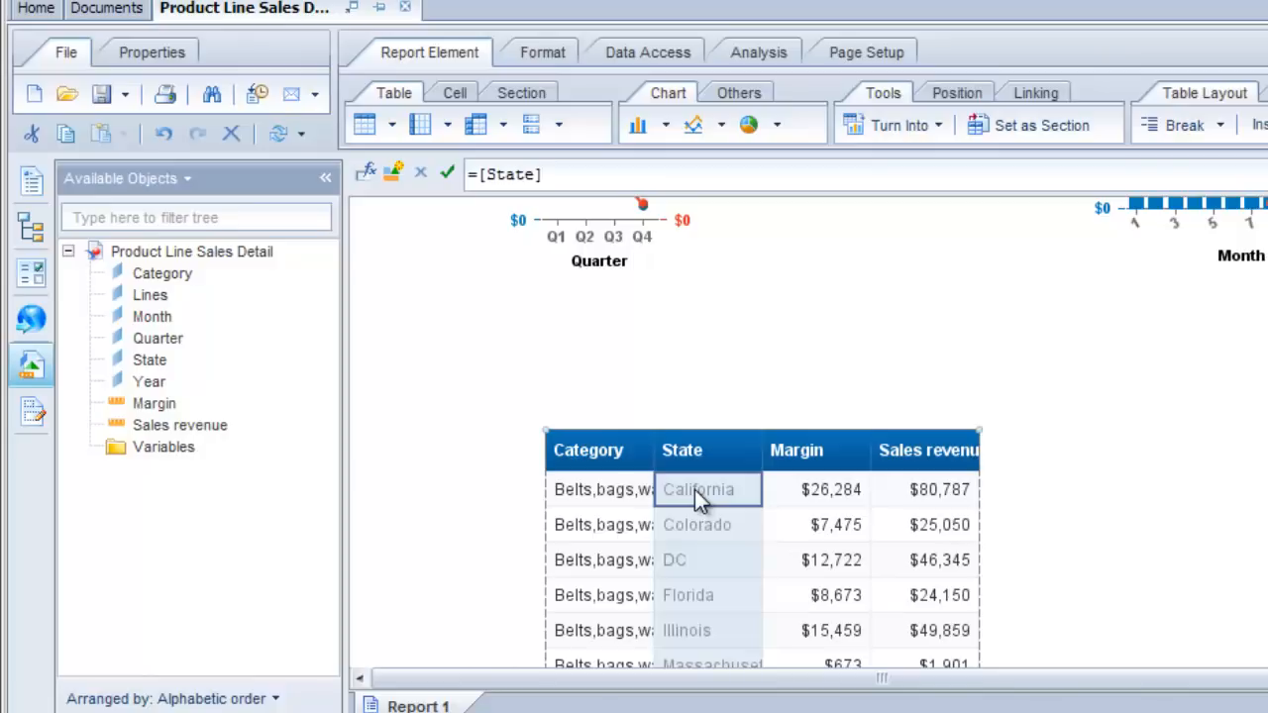
left_click_drag(695, 490, 508, 354)
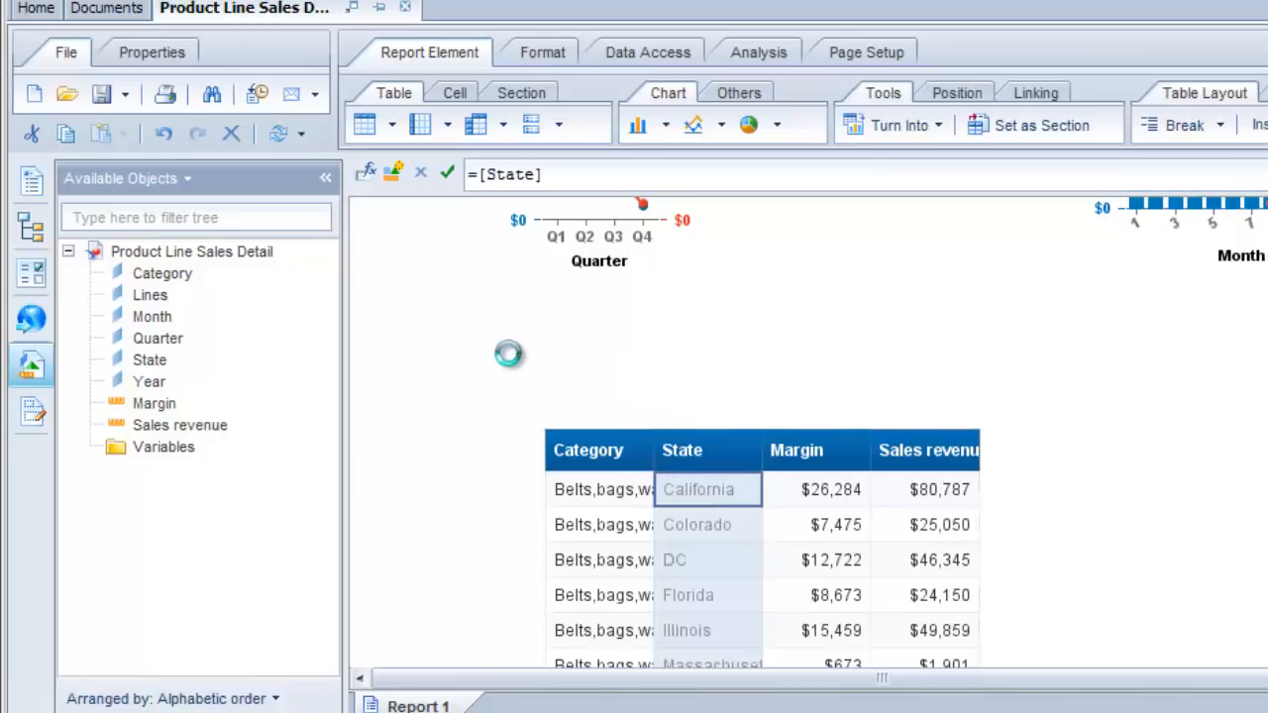
scroll(674, 460, "down", 1)
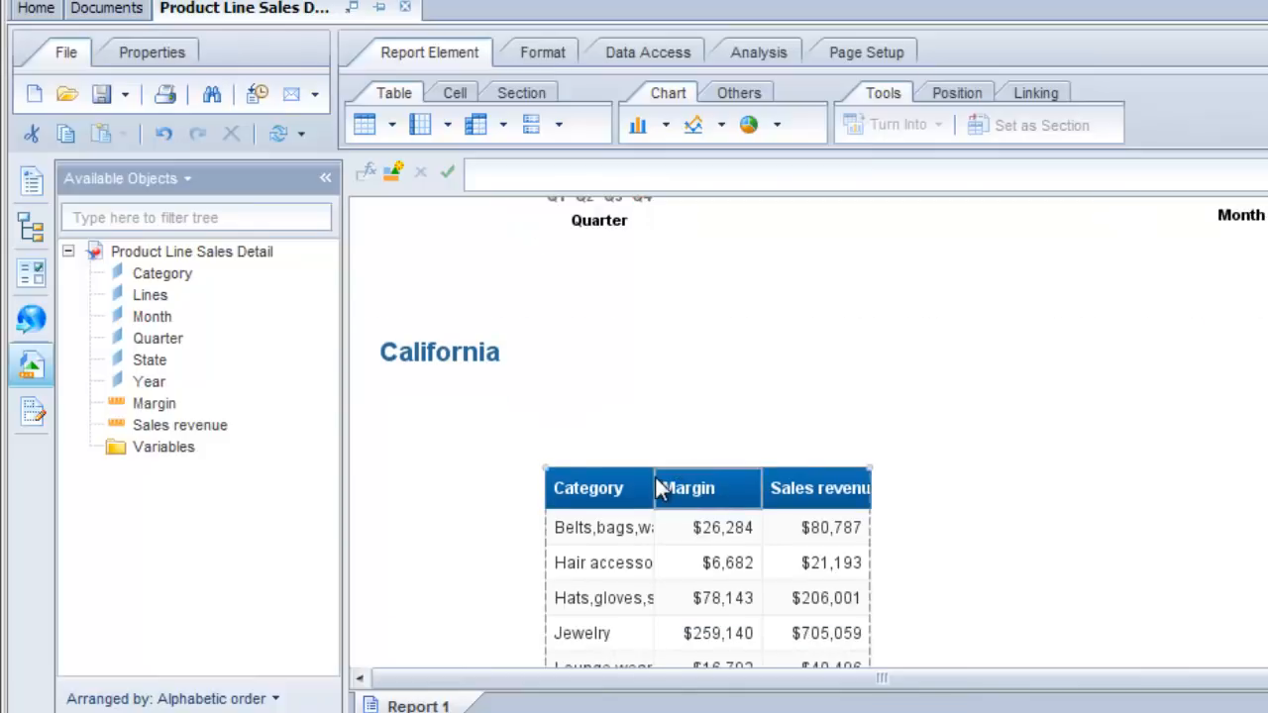
Widen the table's Category, Margin and Sales revenue columns so their contents and headers fit
left_click(649, 484)
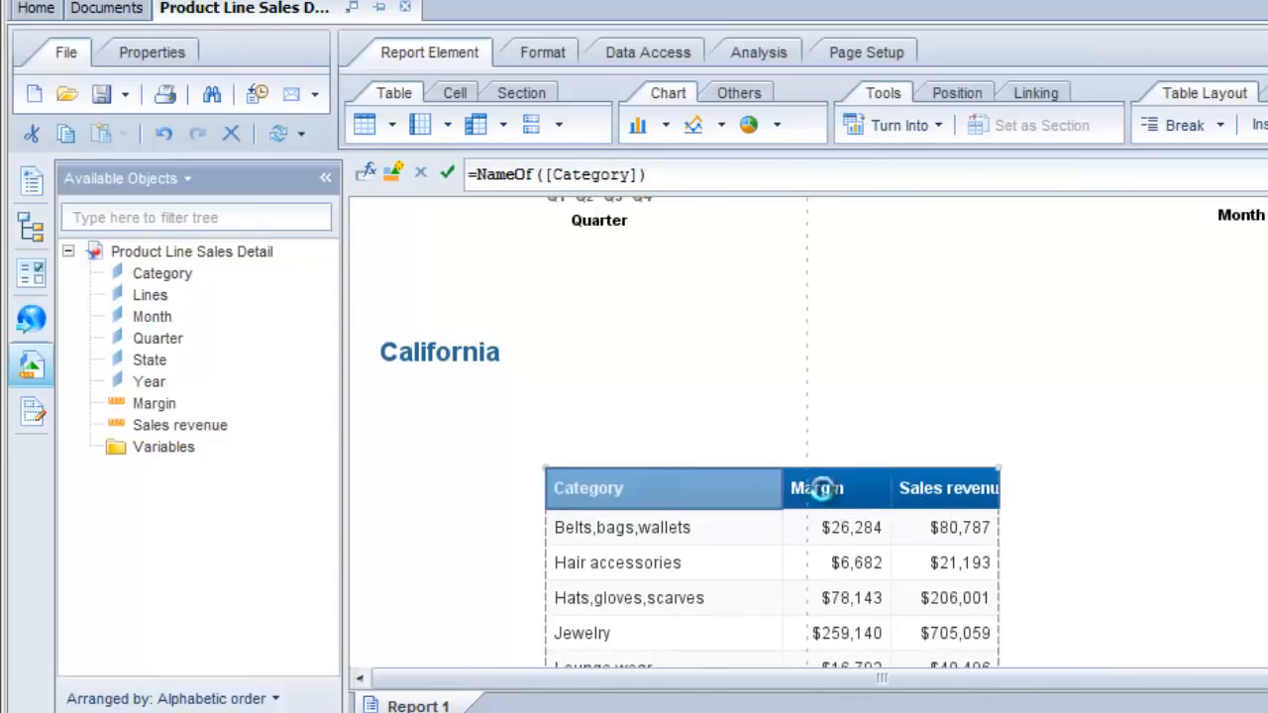
left_click(897, 488)
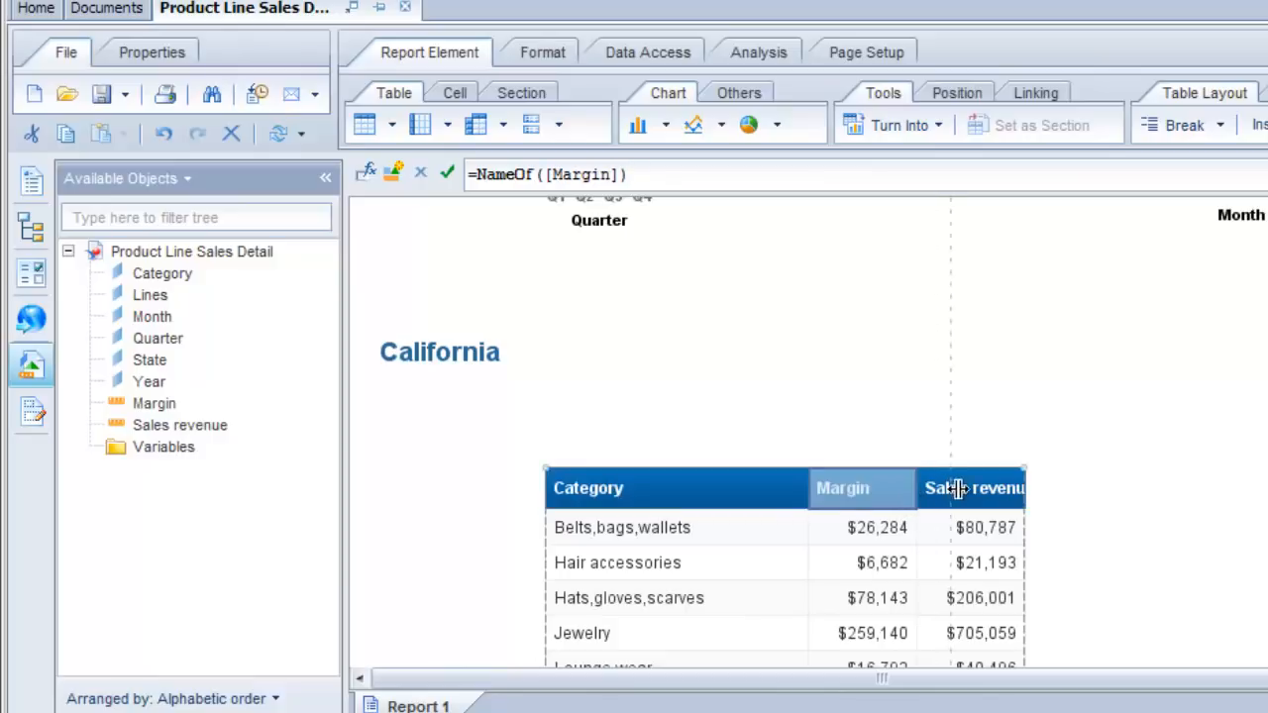
left_click(1063, 486)
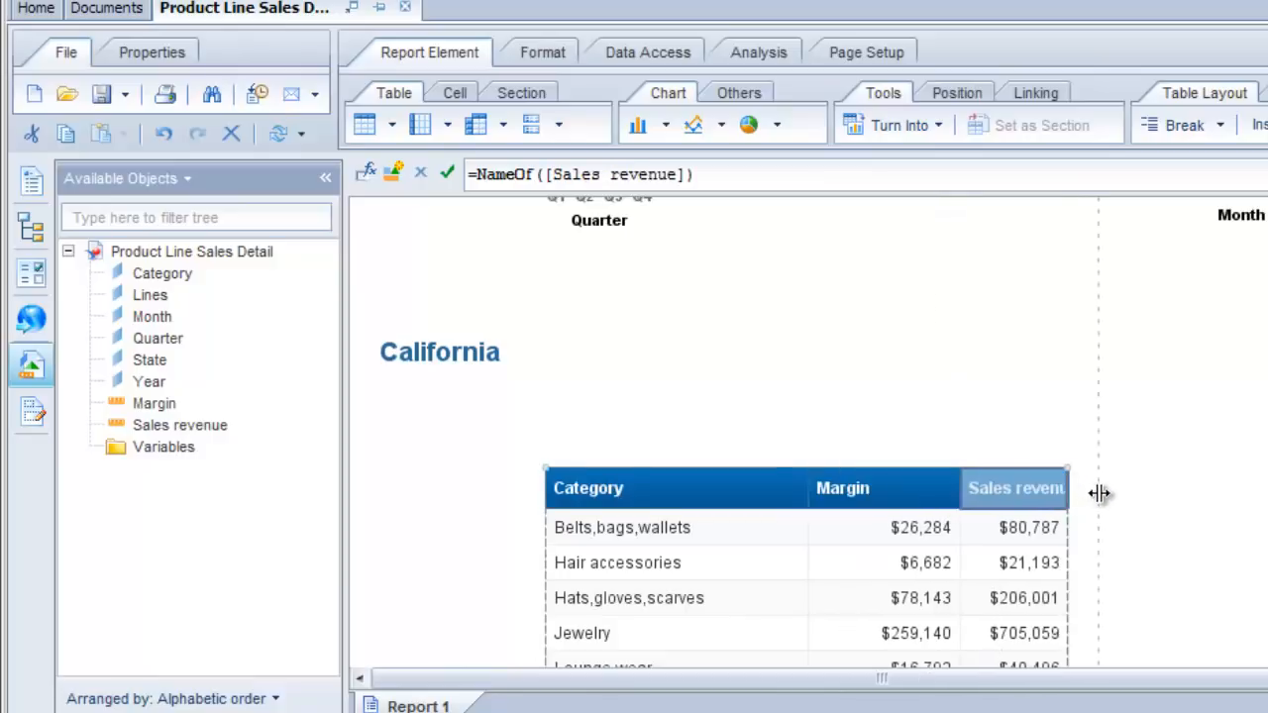
left_click_drag(1099, 493, 1100, 493)
Add Sum totals to the Margin and Sales revenue columns of the category table
scroll(993, 464, "down", 2)
left_click(913, 439)
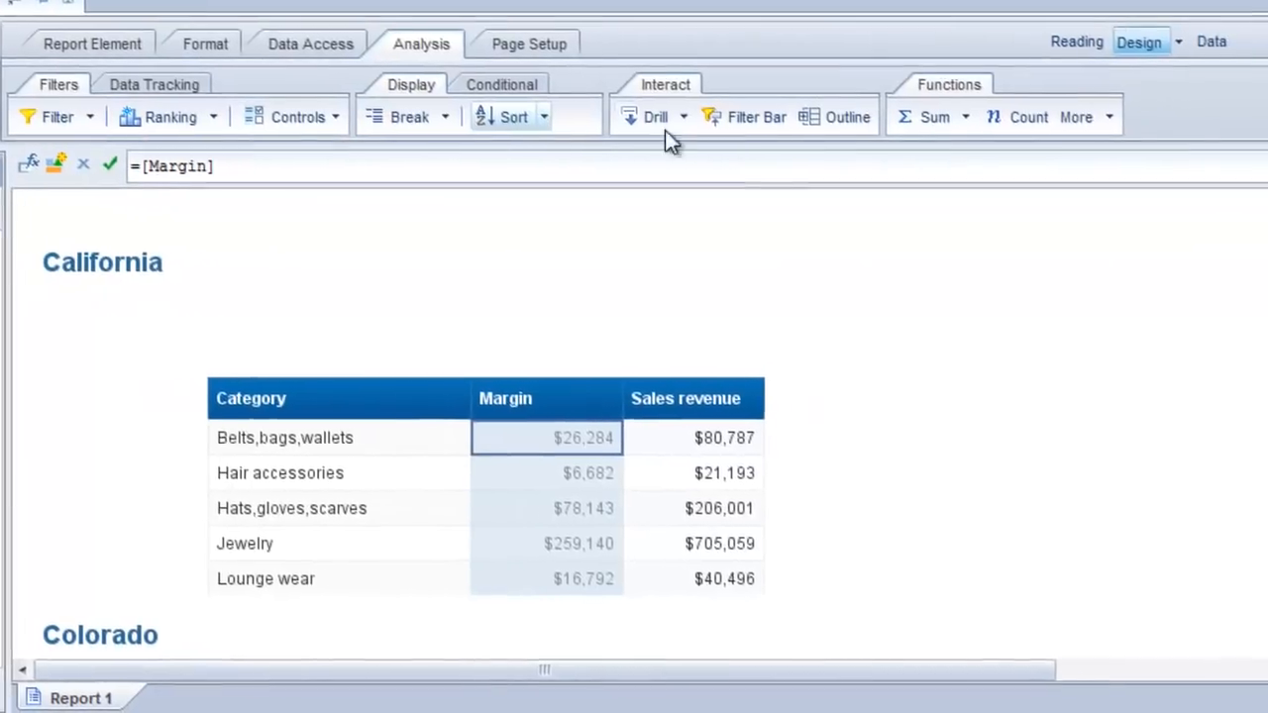
left_click(919, 117)
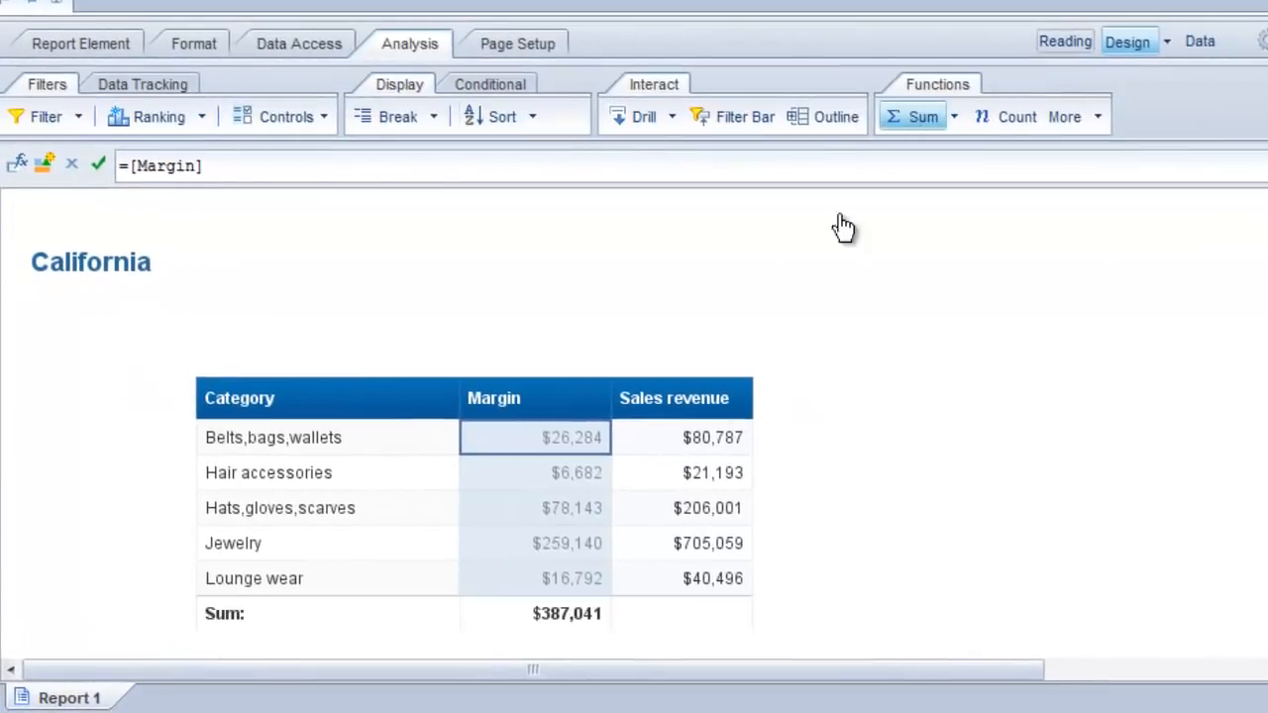
left_click(622, 445)
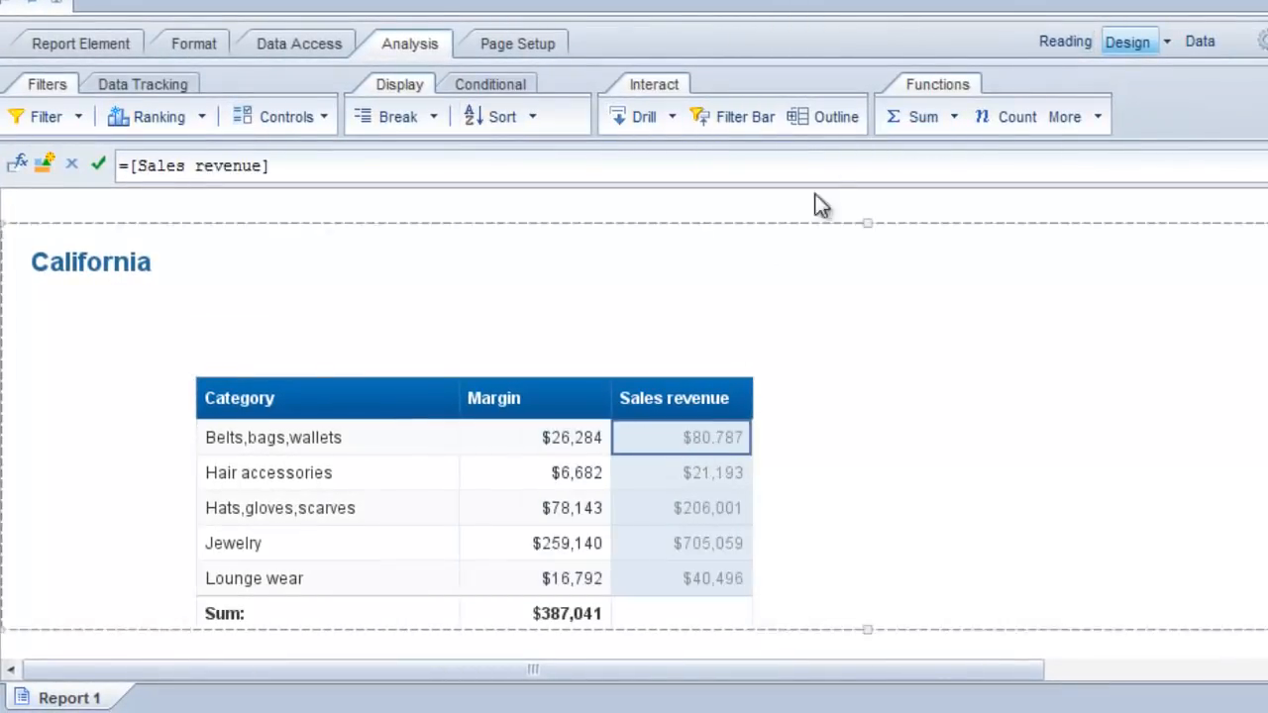
left_click(897, 118)
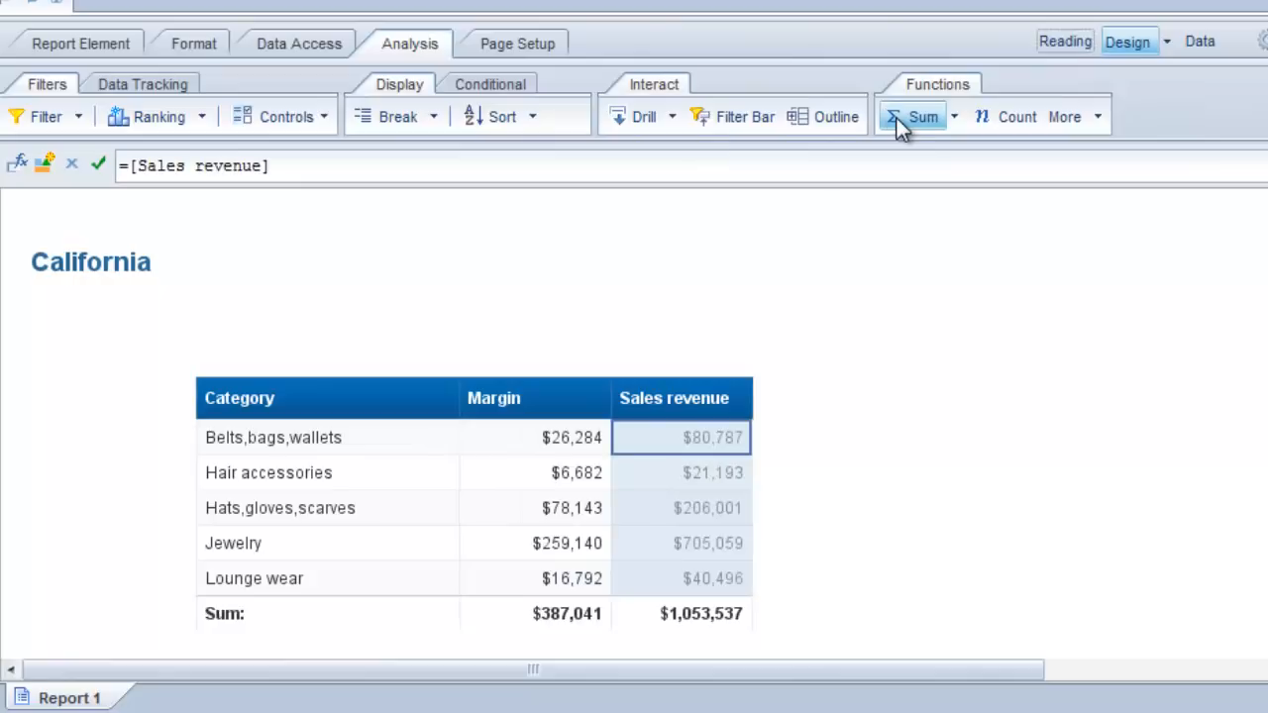
Clear the "Sum:" label from the table's footer cell, keeping the totals row, and validate the change
left_click(228, 614)
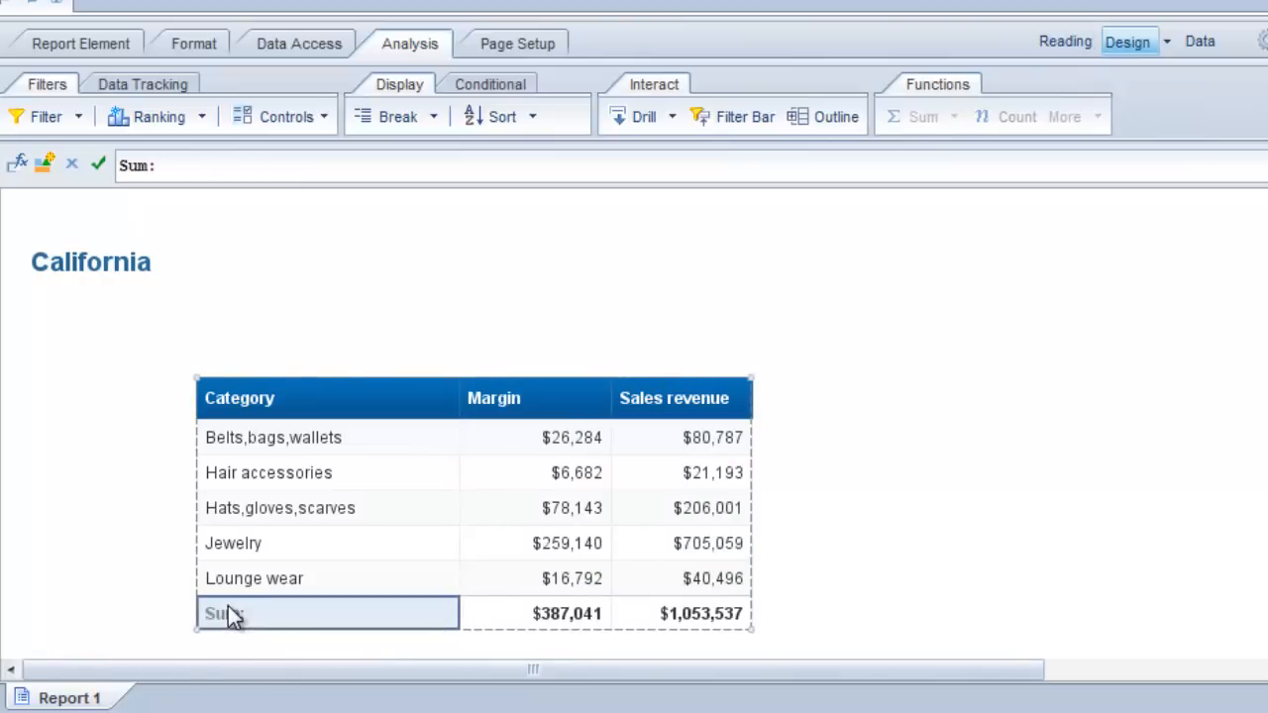
key("Delete")
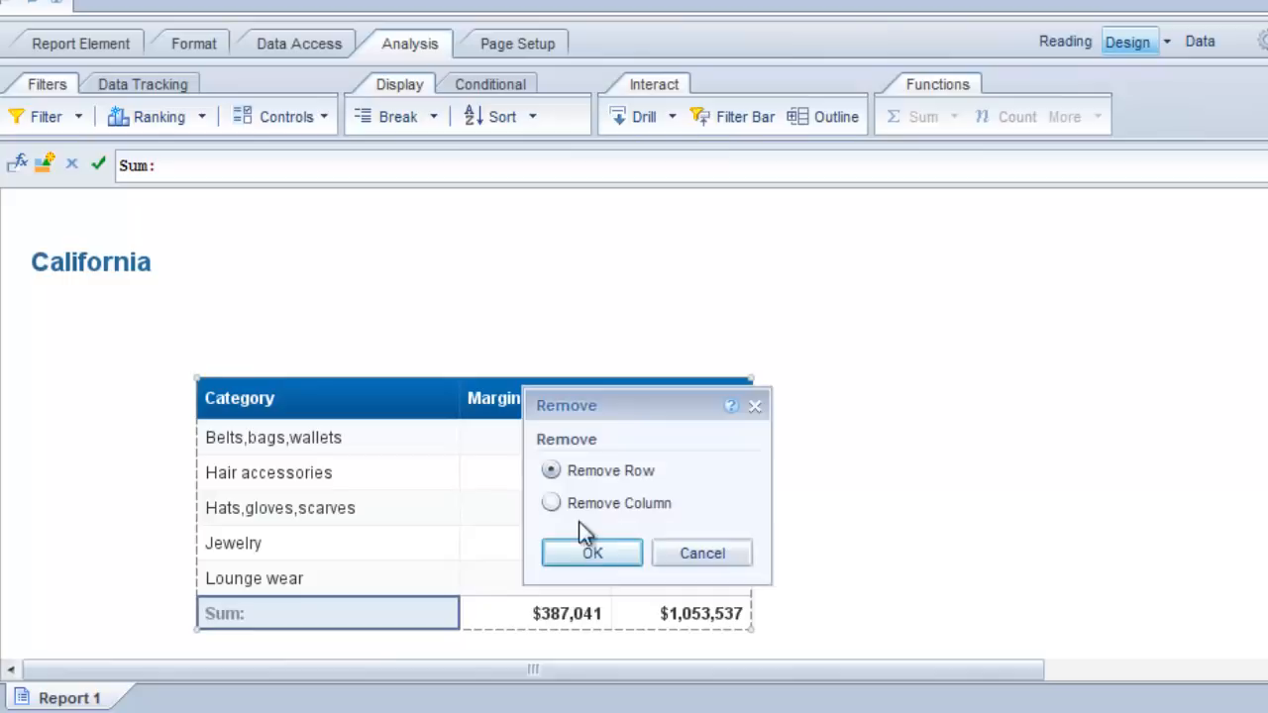
left_click(703, 555)
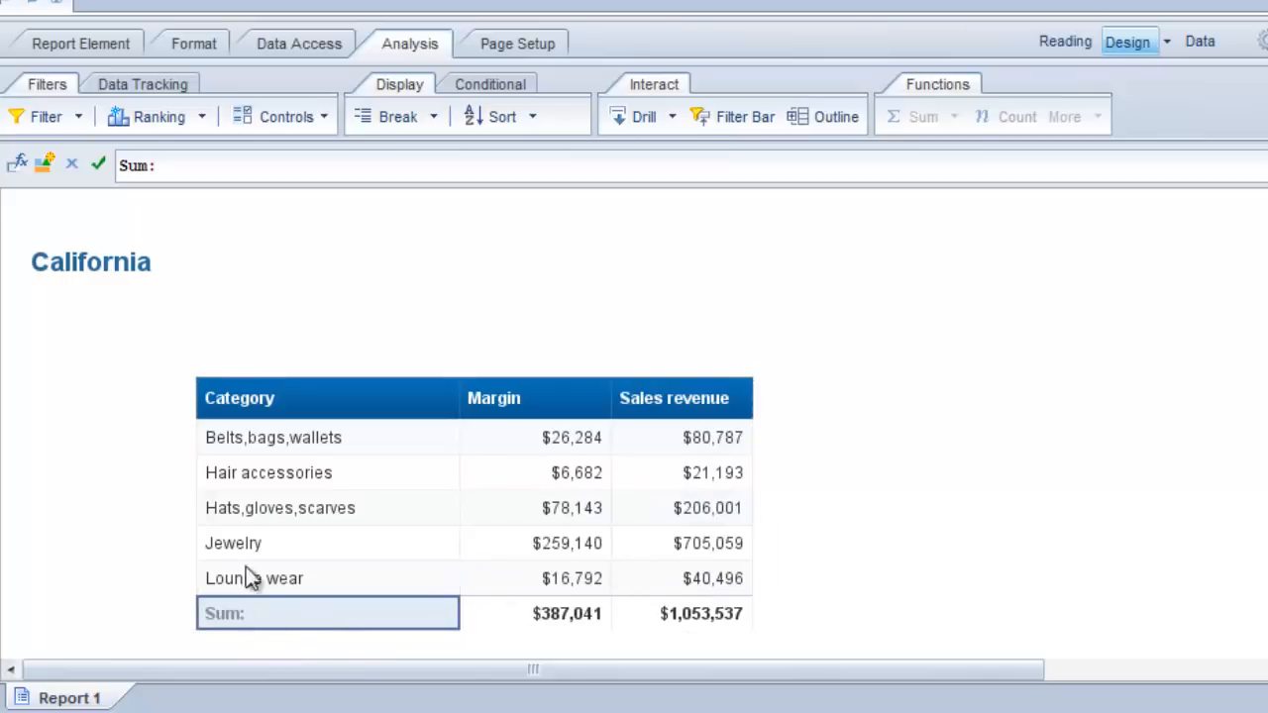
left_click_drag(174, 169, 70, 174)
key("Delete")
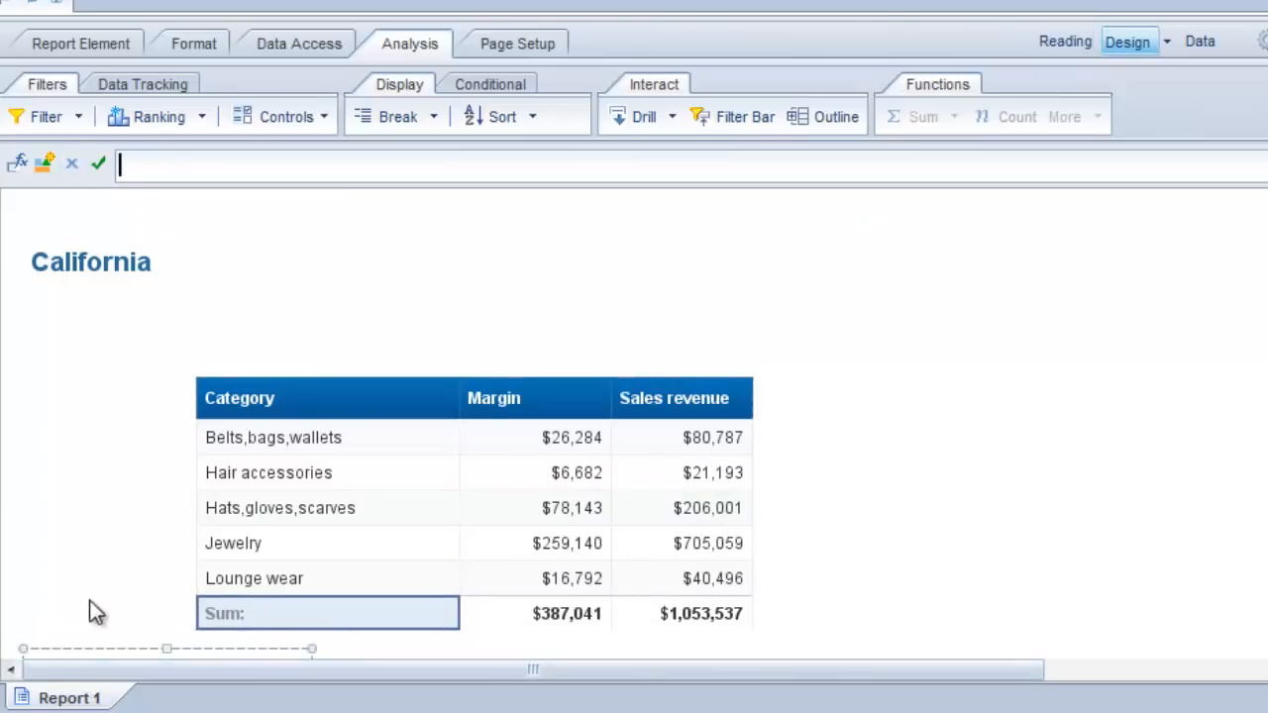
left_click(84, 563)
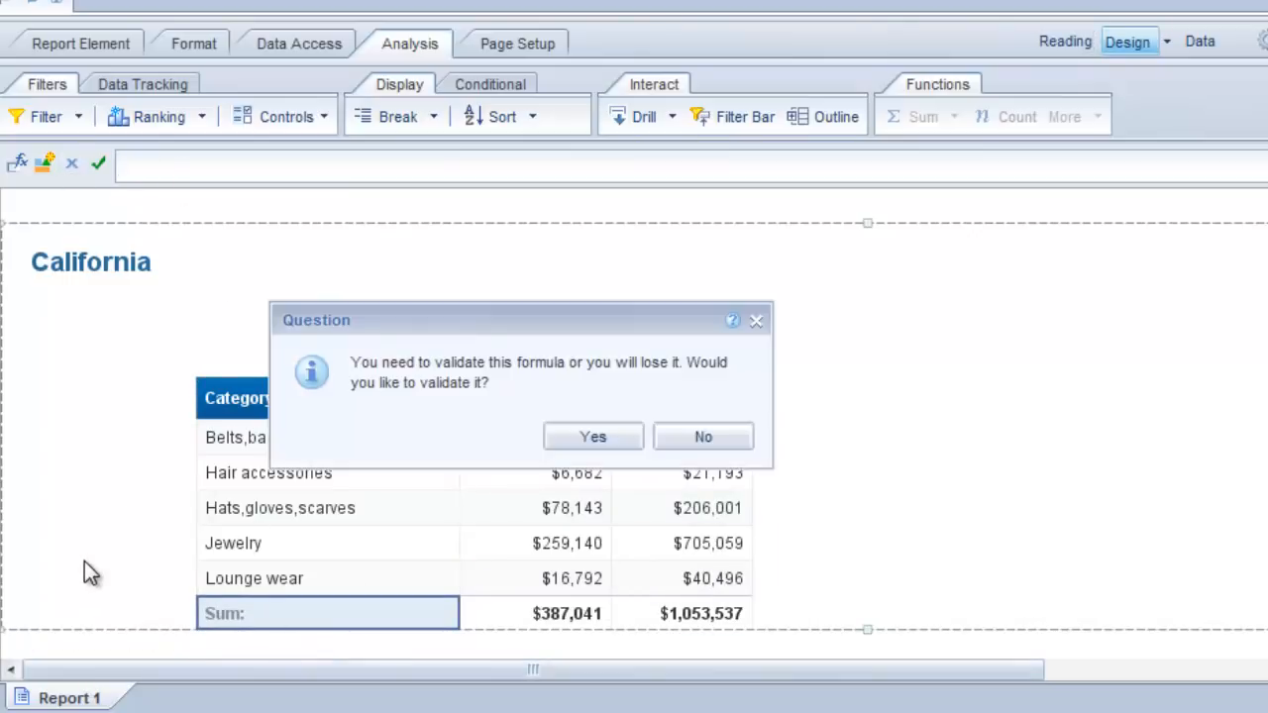
left_click(598, 441)
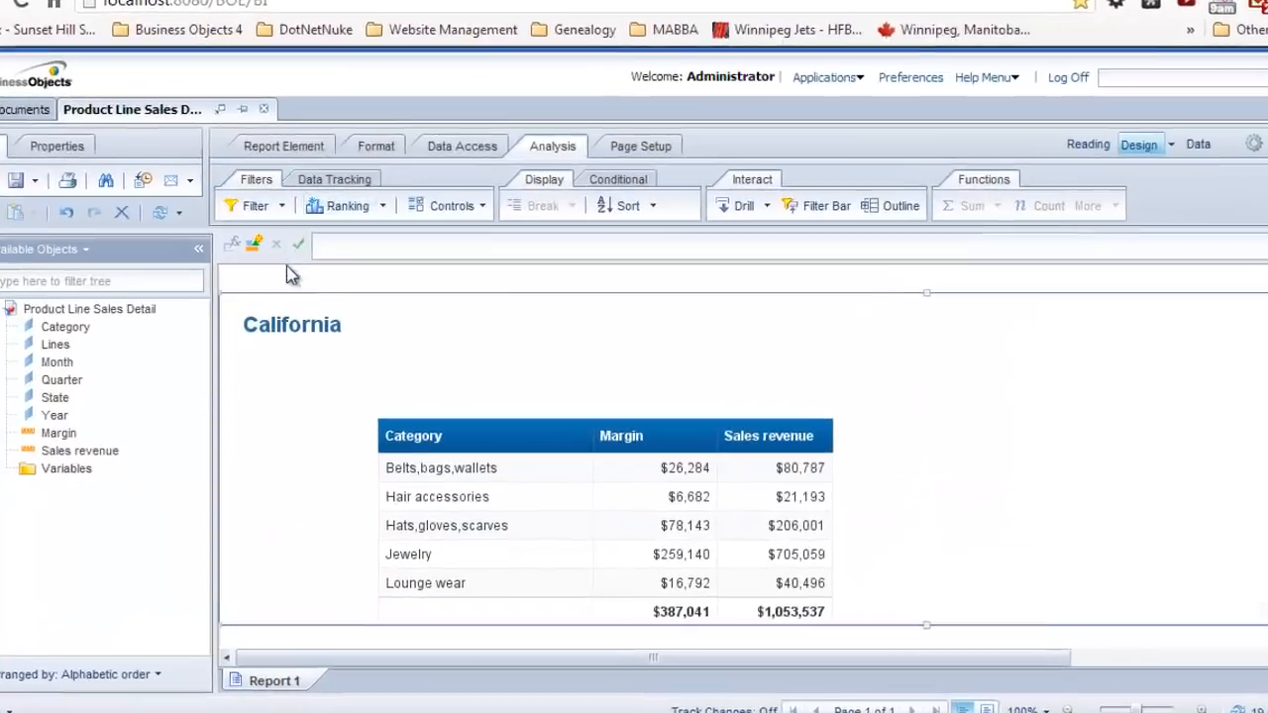
Widen the State section heading and set it to =UserResponse("Select Product Line:") + " Product Line breakdown for " + [State] + " in " + UserResponse("Select Year:")
left_click(352, 339)
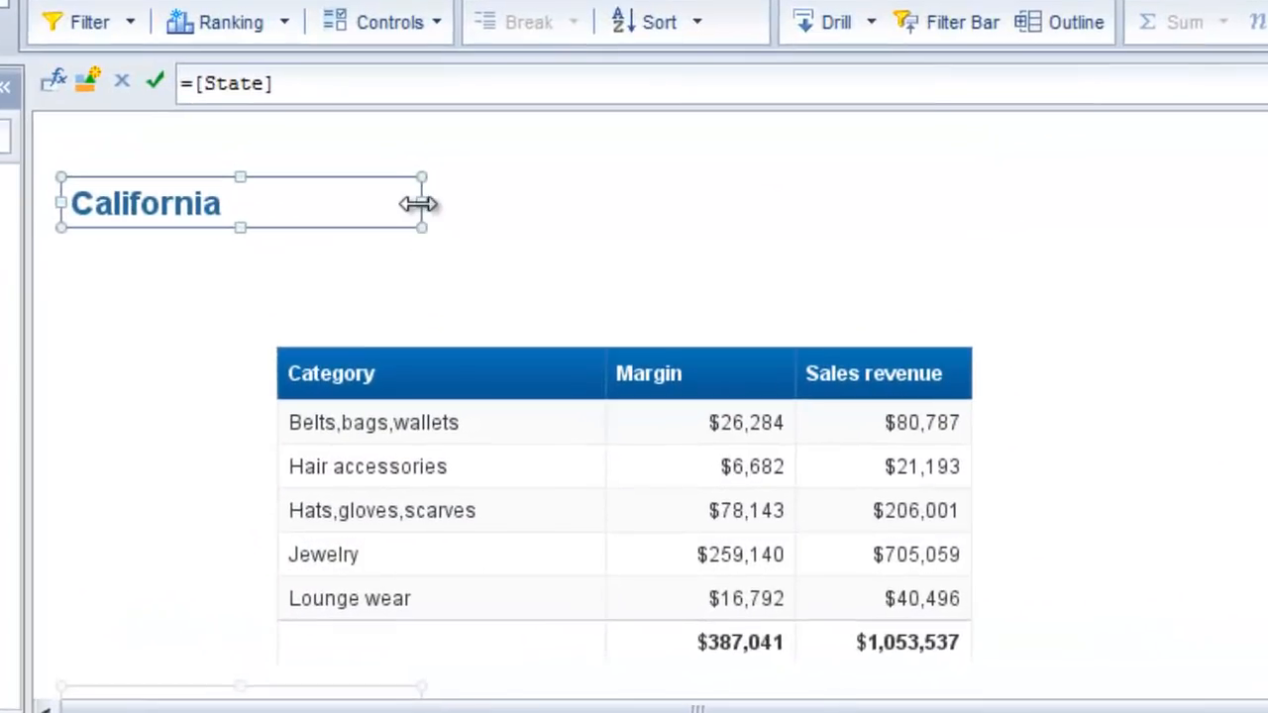
left_click_drag(418, 203, 1121, 255)
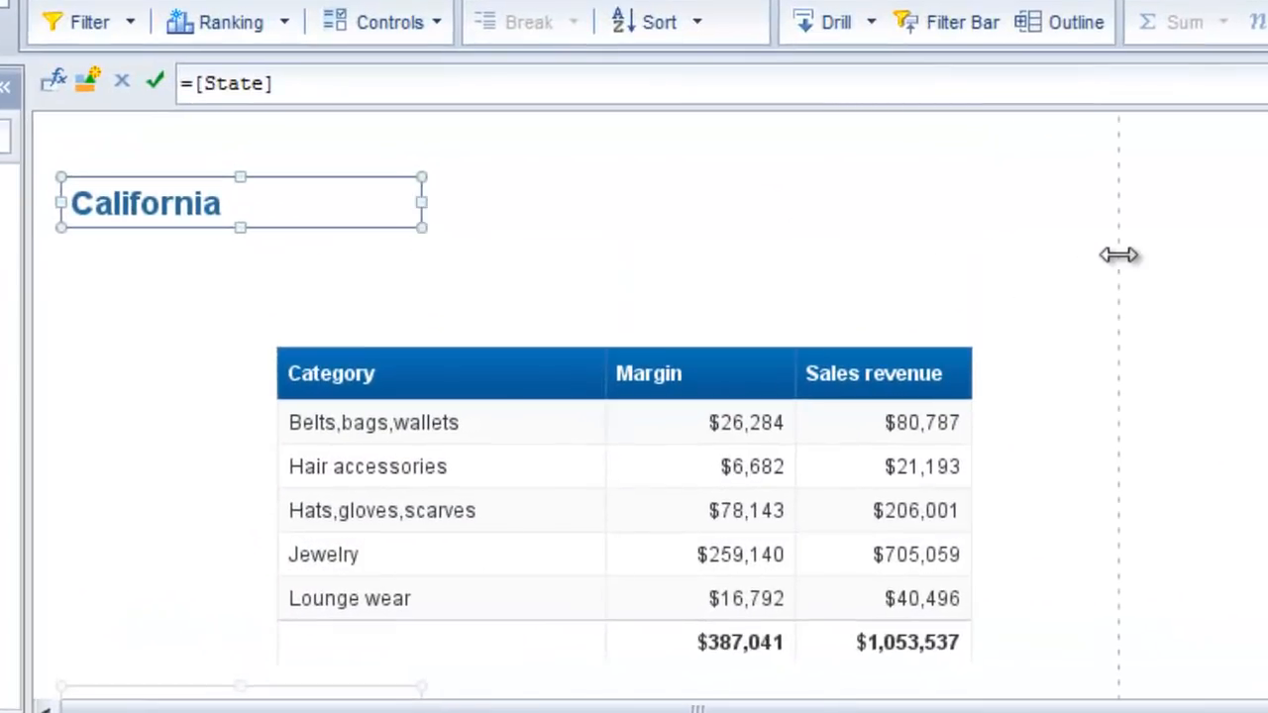
right_click(322, 210)
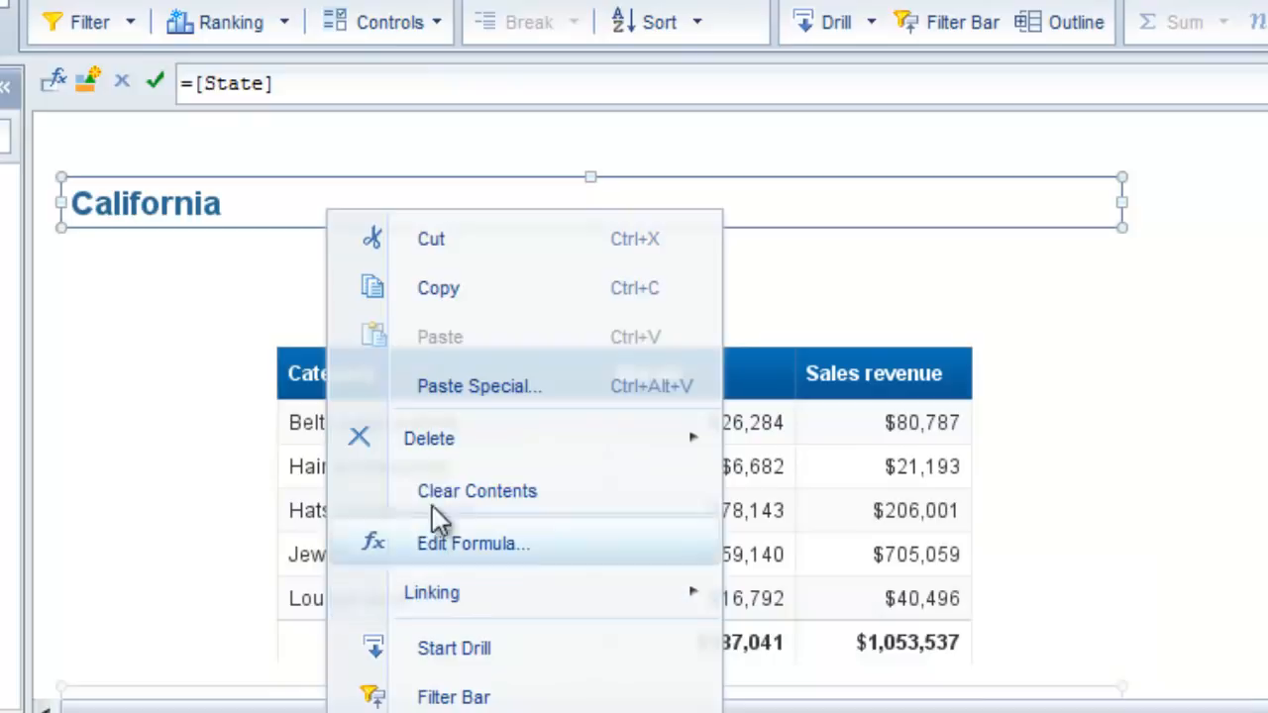
mouse_move(445, 605)
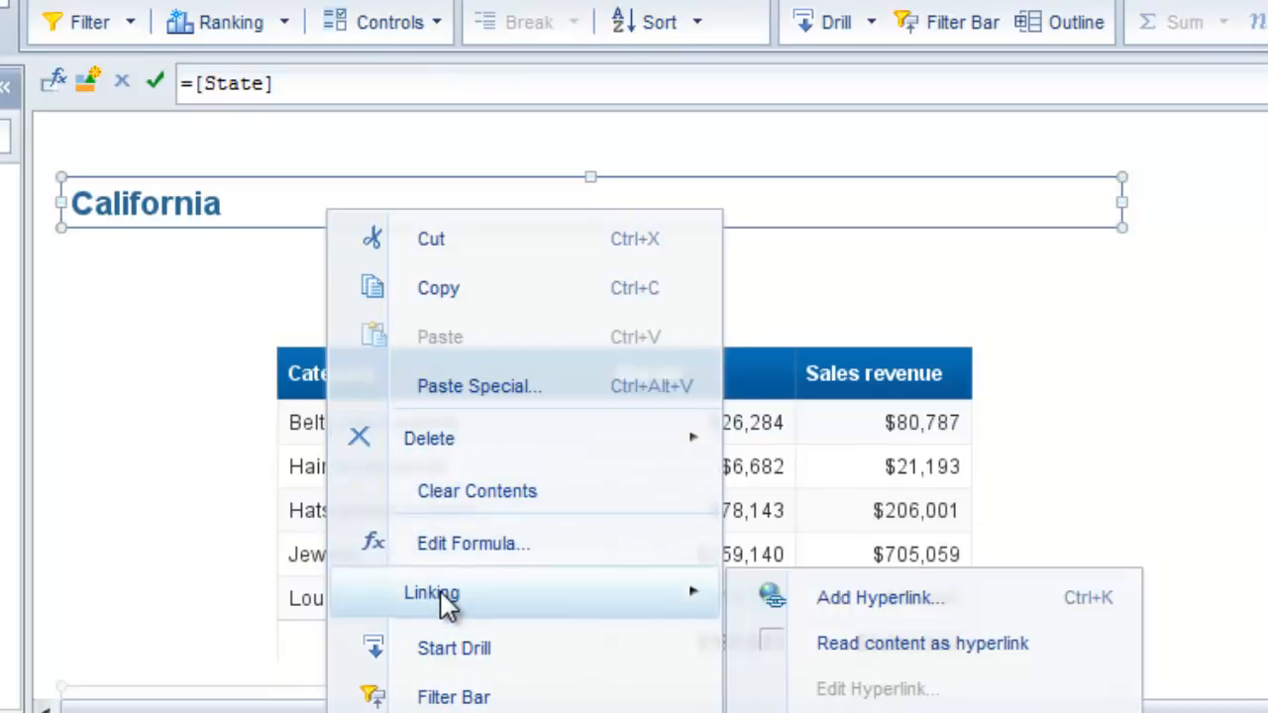
left_click(439, 546)
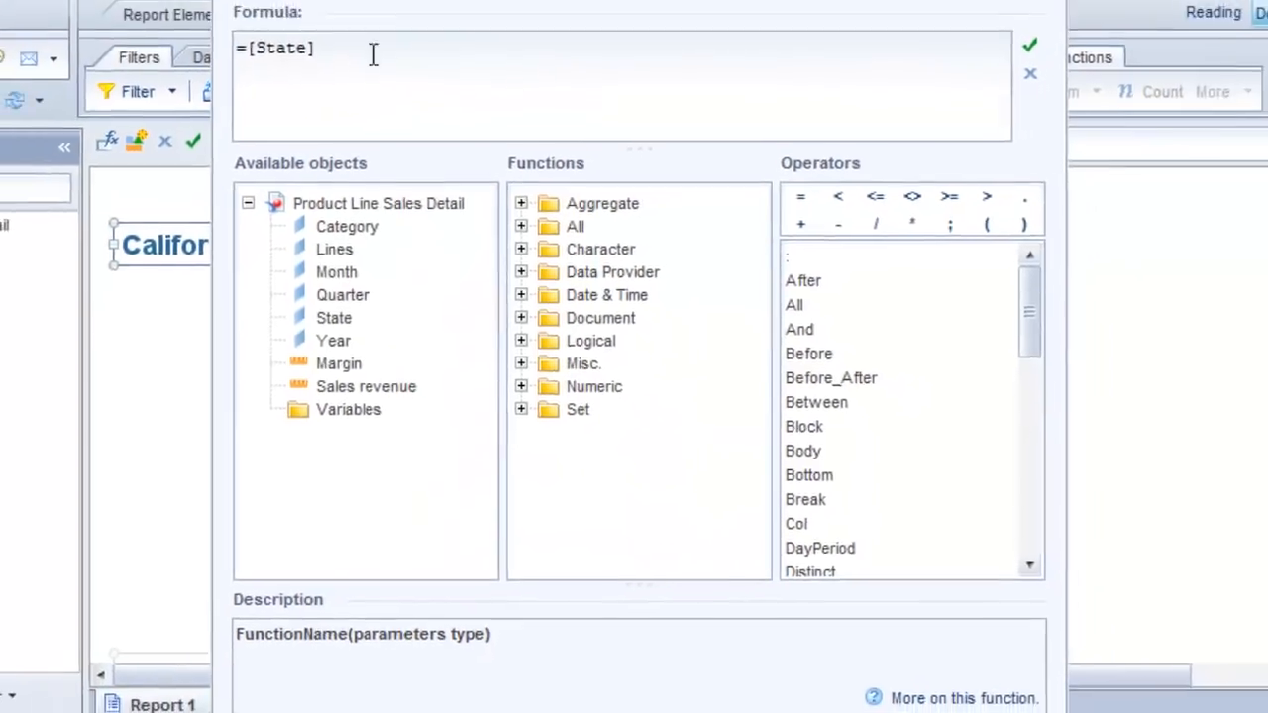
key("ctrl+a")
type("=\"Product Line breakdown for \" + [State] + \" in \" + UserResponse(\"Select Year:\")")
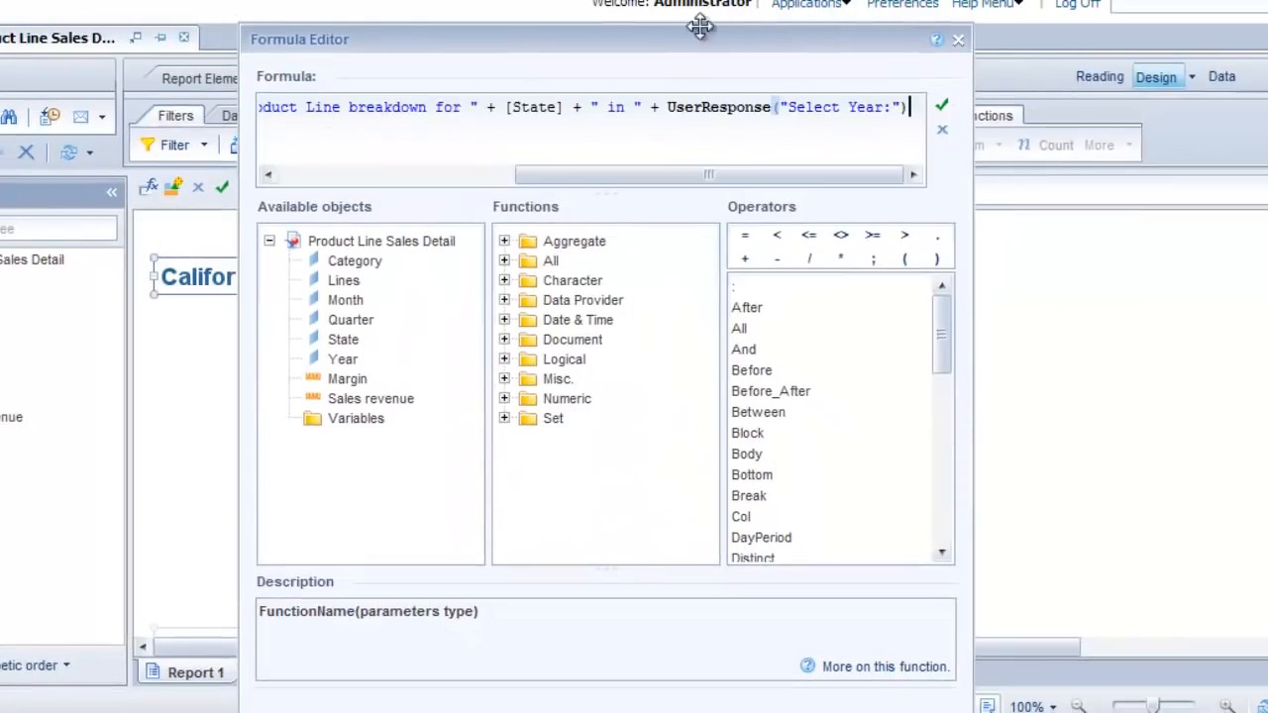
left_click_drag(700, 27, 710, 4)
left_click_drag(715, 130, 429, 169)
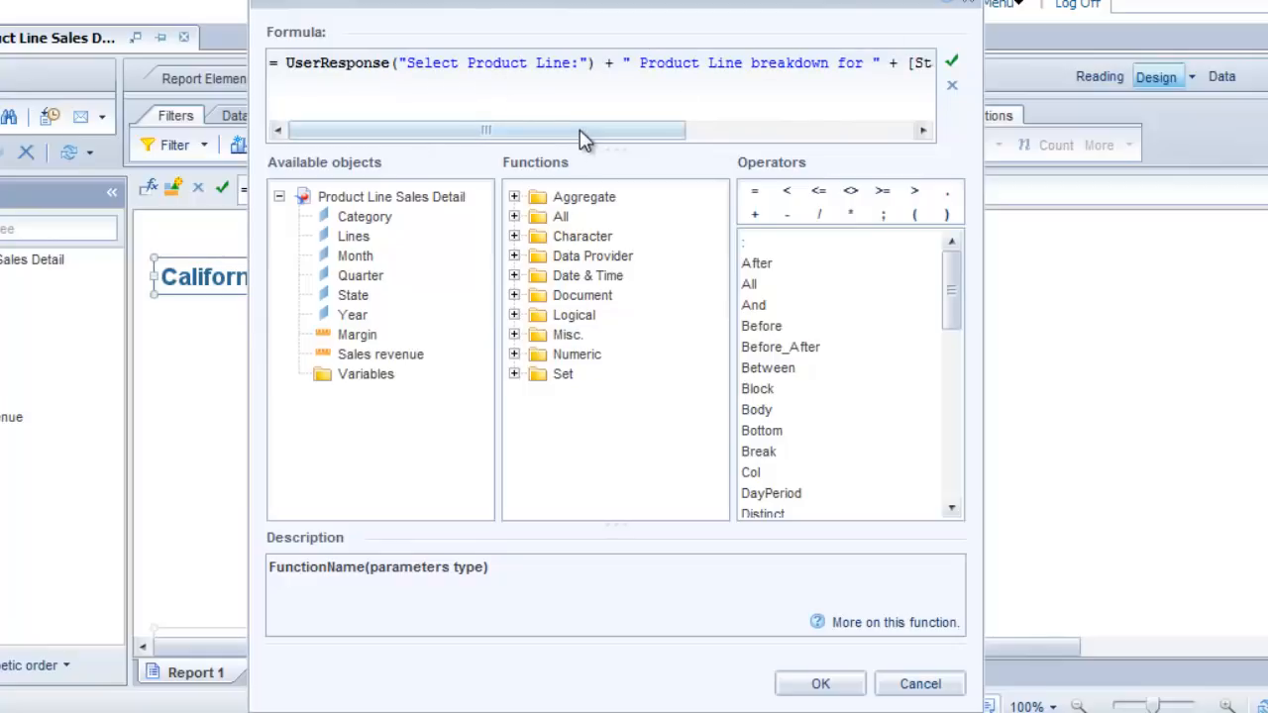
left_click_drag(587, 132, 844, 68)
left_click(952, 62)
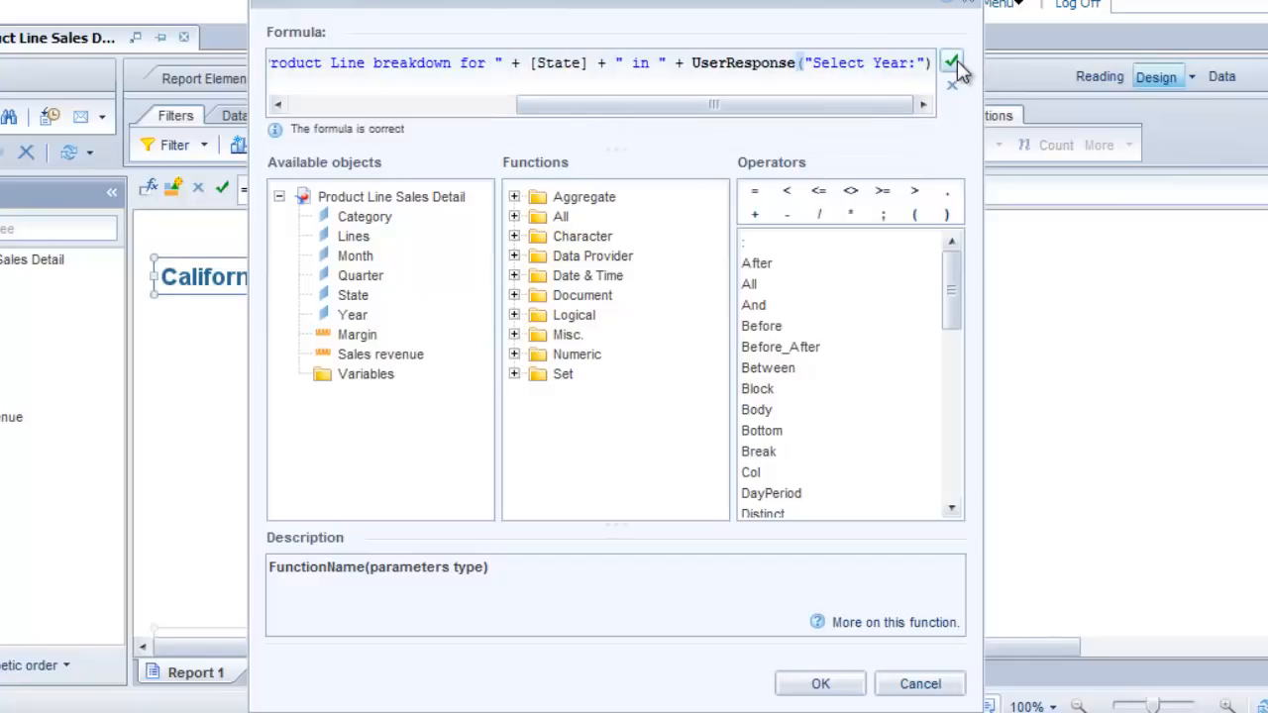
left_click(840, 685)
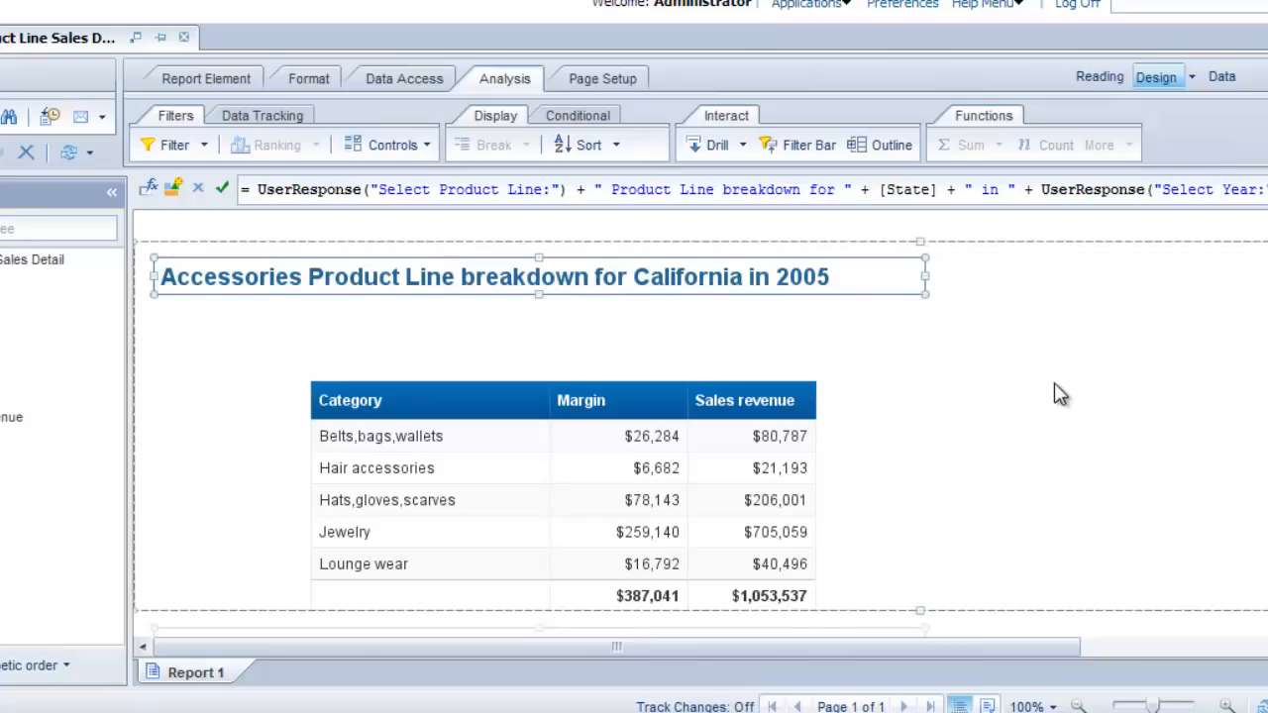
Review the section headings and category tables for the other states, returning to the first section
scroll(540, 426, "down", 10)
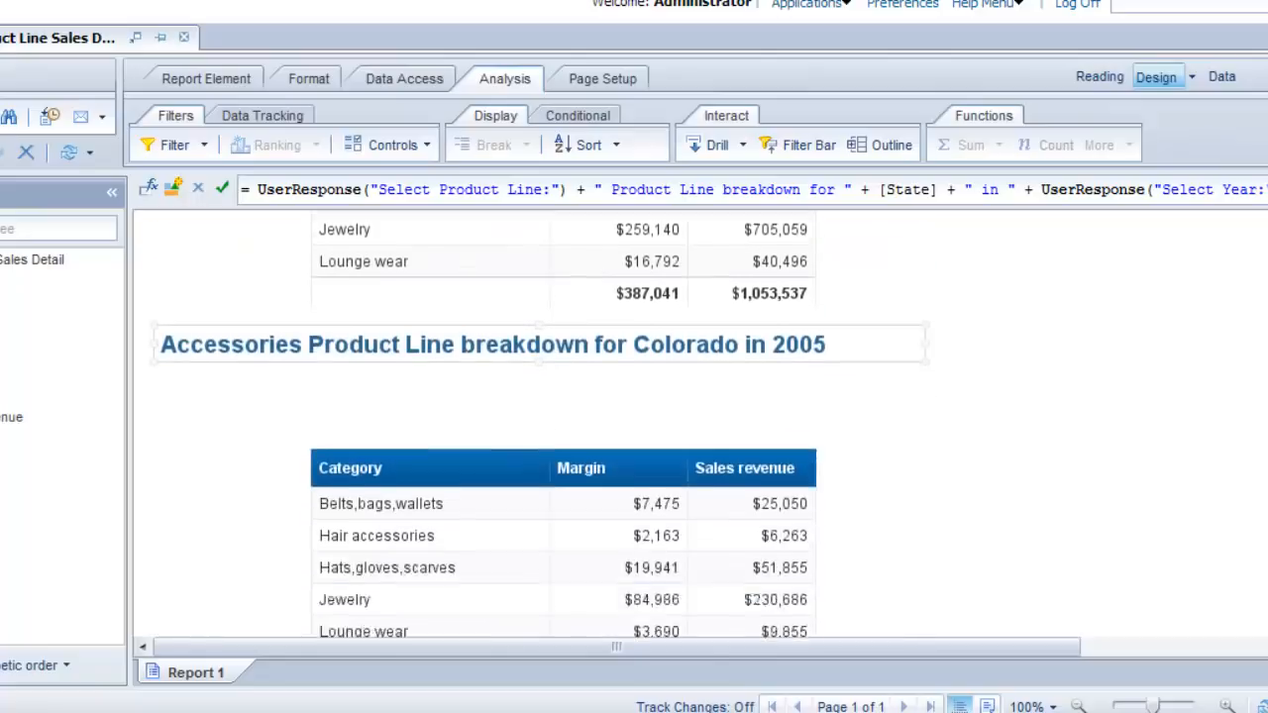
scroll(540, 426, "down", 2)
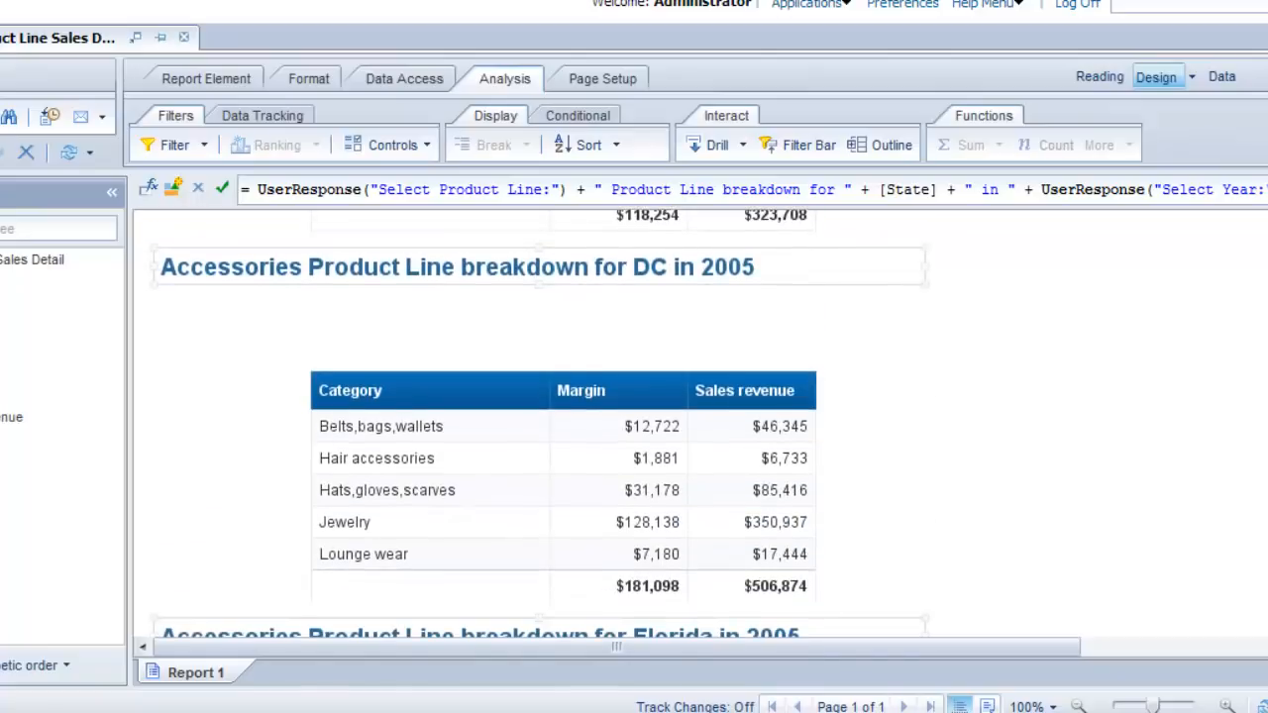
scroll(540, 426, "down", 4)
scroll(540, 426, "up", 15)
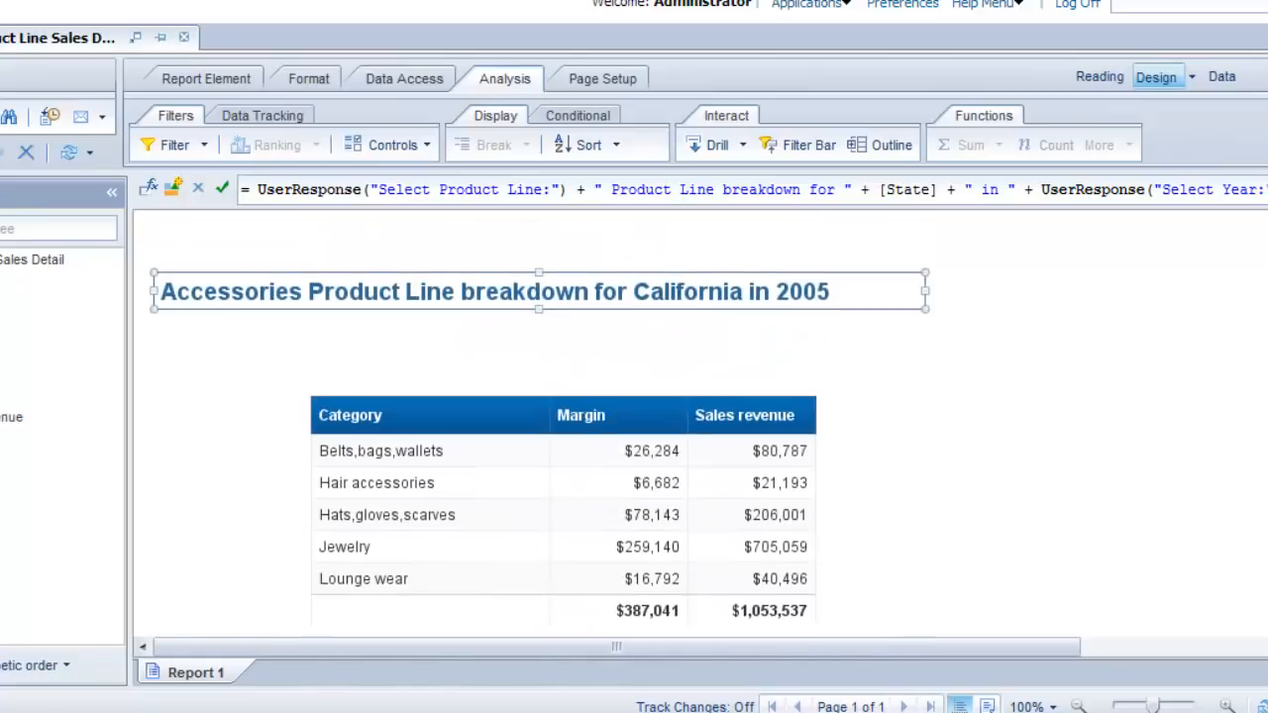
Change the font color of the State section heading to dark blue, like the report title
scroll(540, 426, "up", 6)
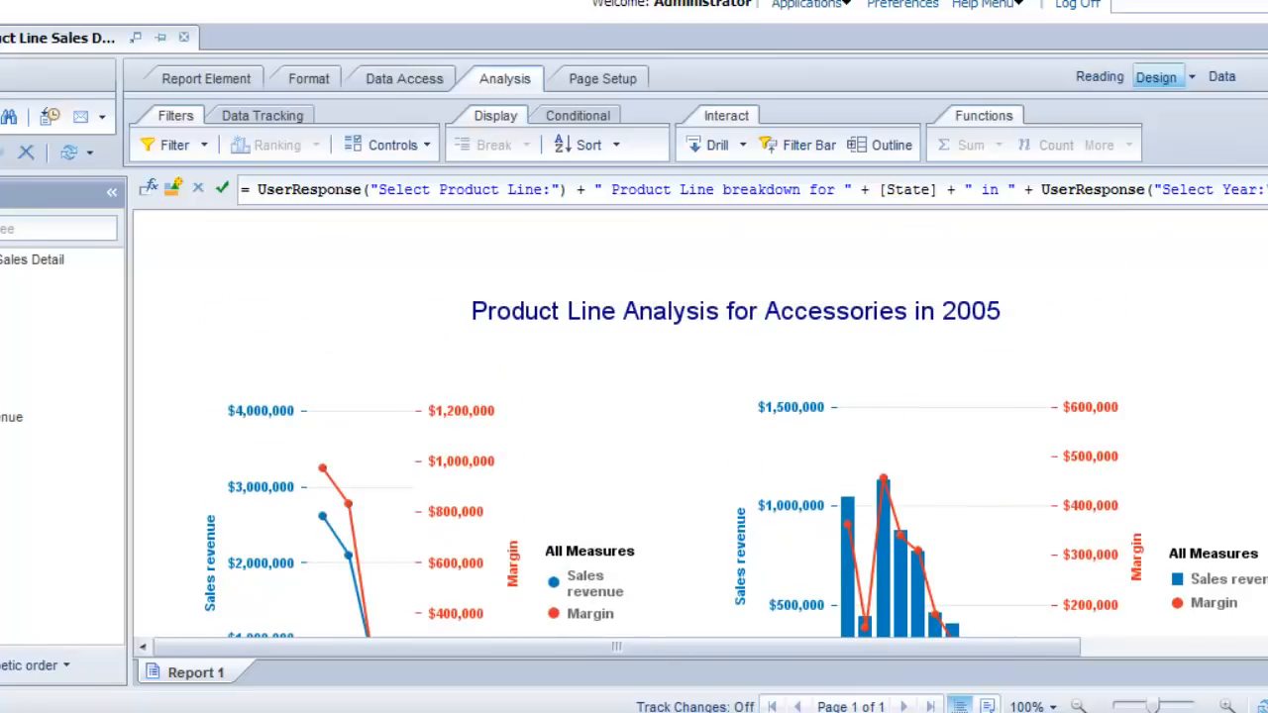
scroll(700, 426, "down", 1)
scroll(700, 426, "up", 1)
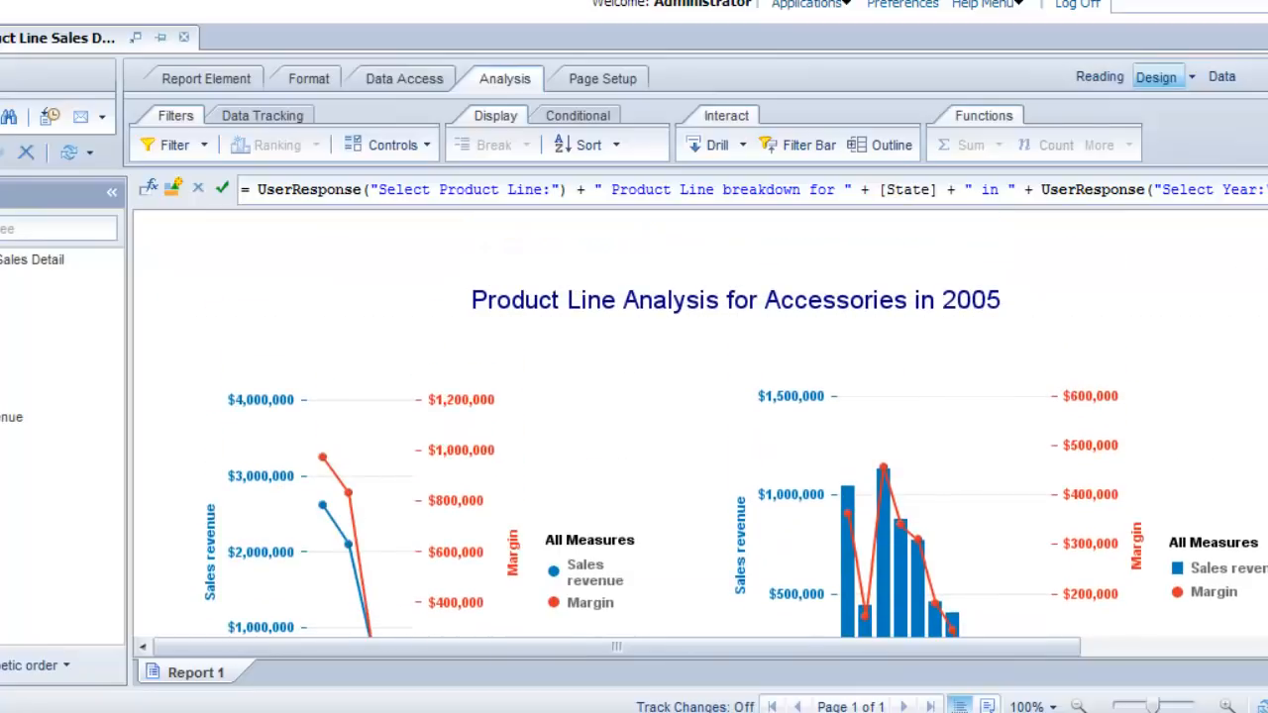
scroll(583, 437, "down", 5)
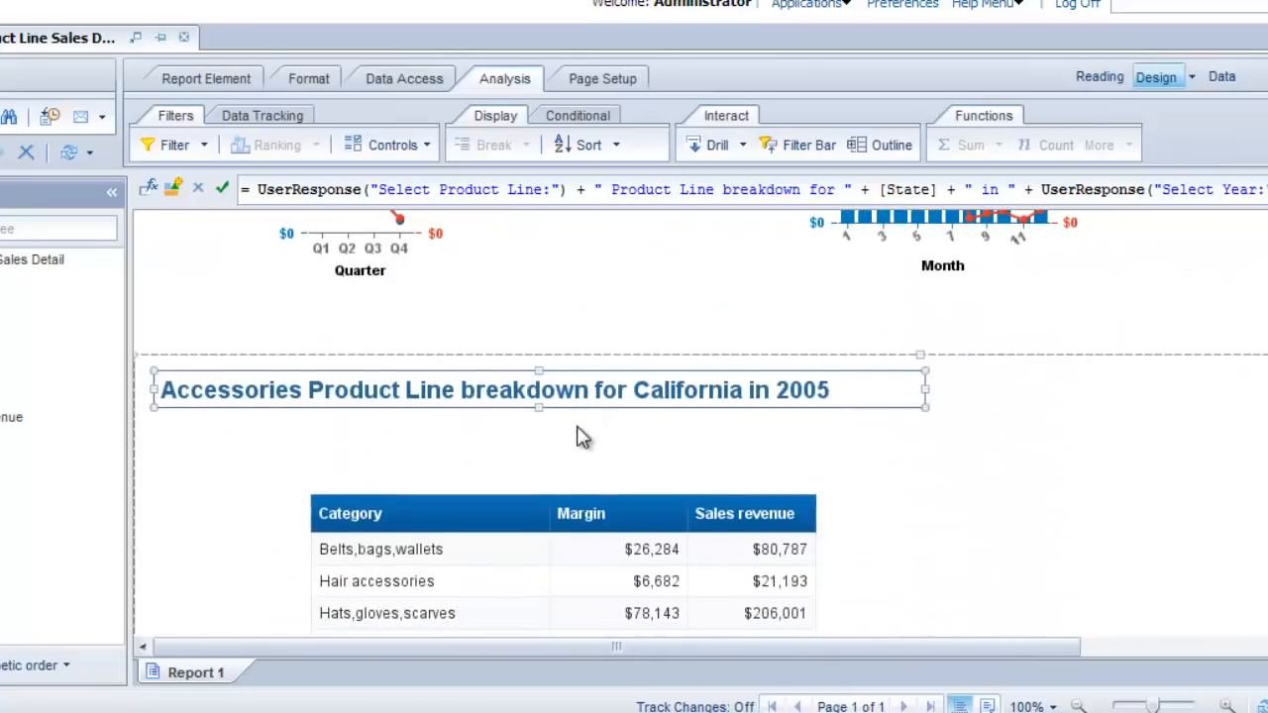
right_click(580, 396)
key("Escape")
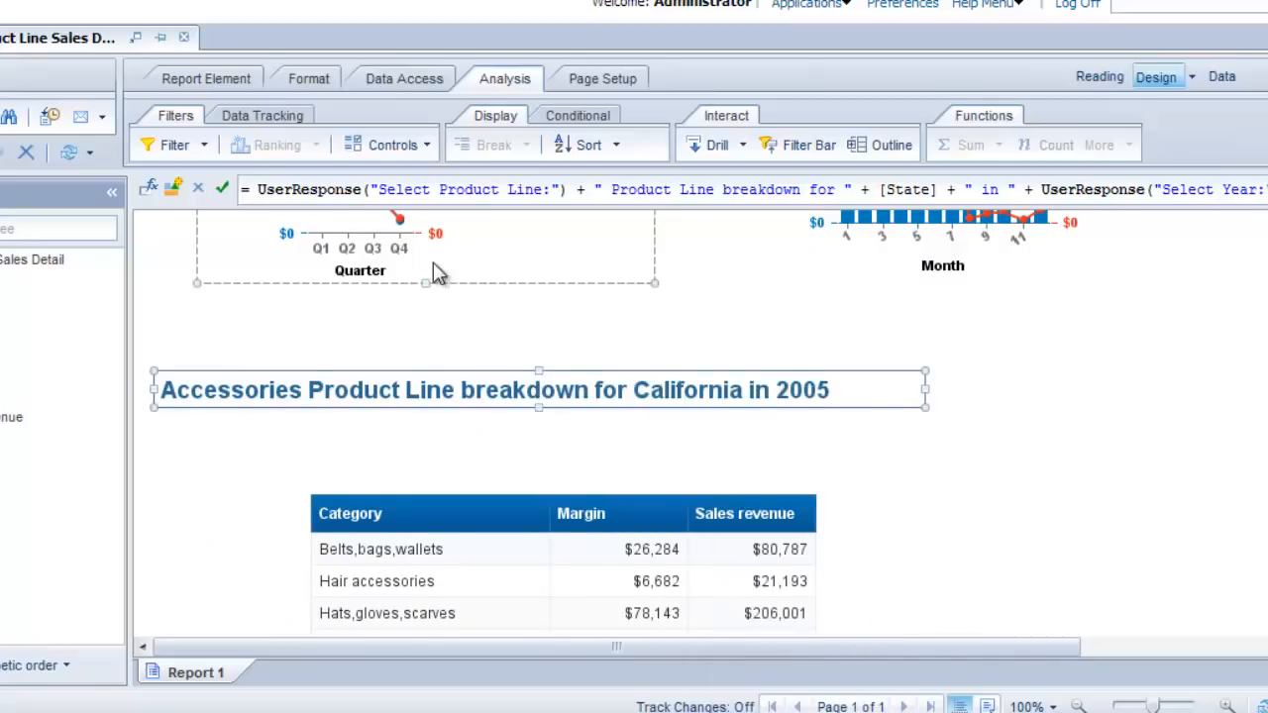
left_click(303, 82)
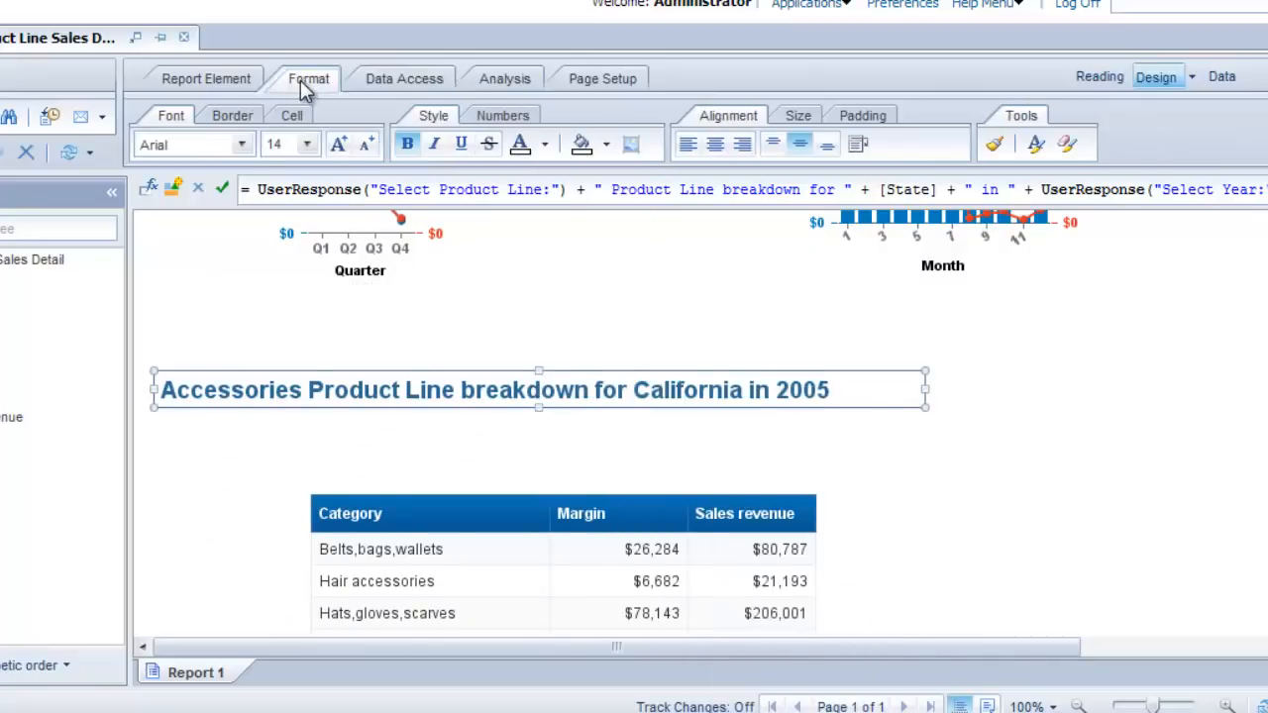
left_click(544, 144)
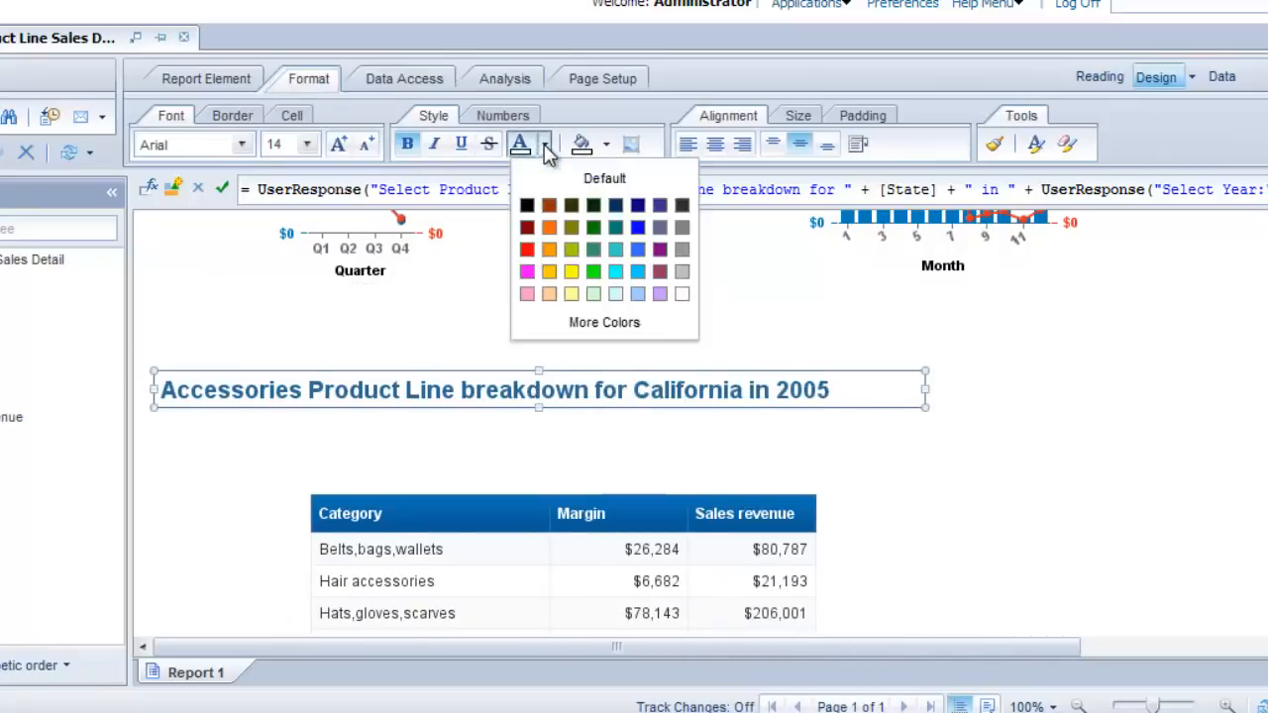
left_click(639, 208)
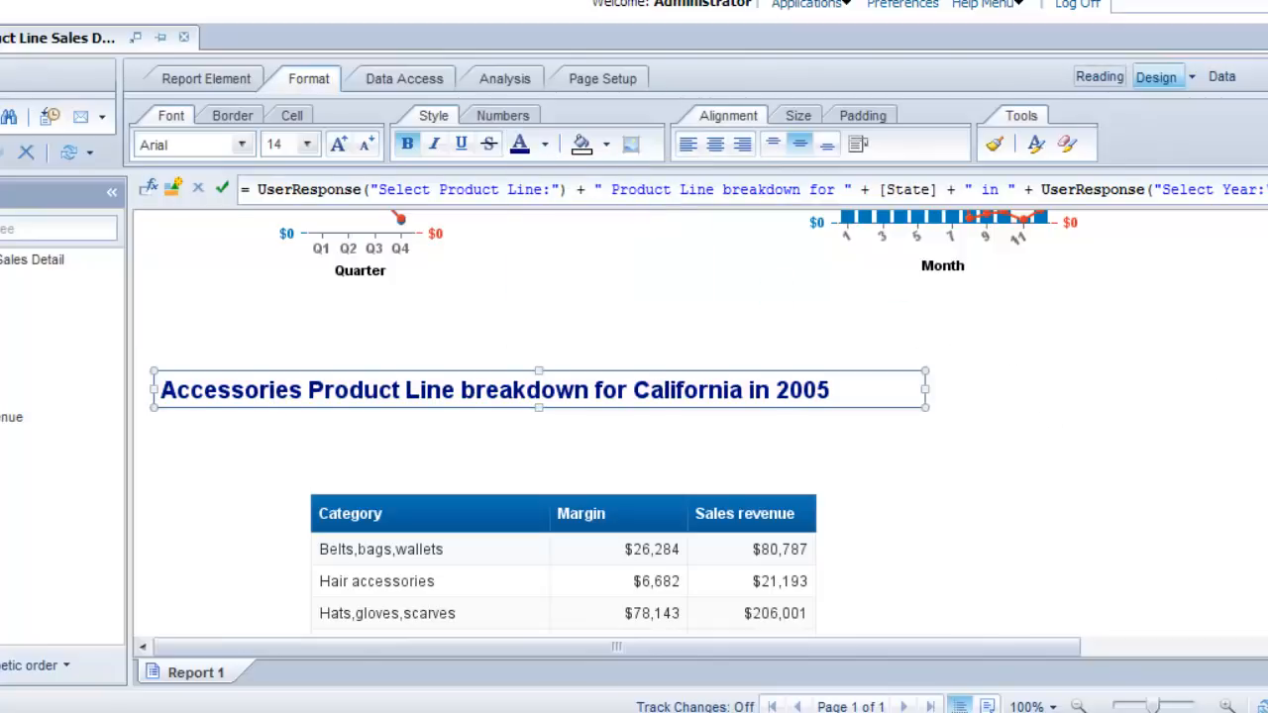
Review the report's title, charts and state section tables with their headings
scroll(1078, 456, "up", 5)
scroll(634, 426, "down", 5)
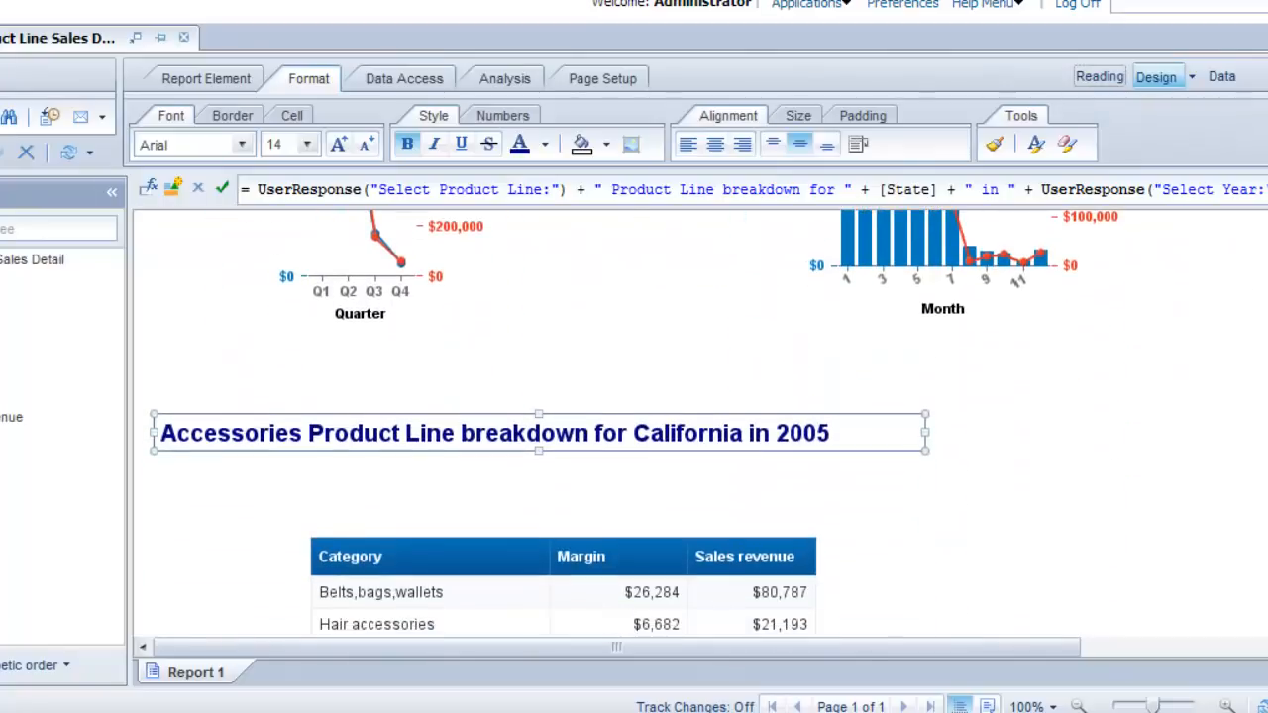
scroll(634, 426, "down", 3)
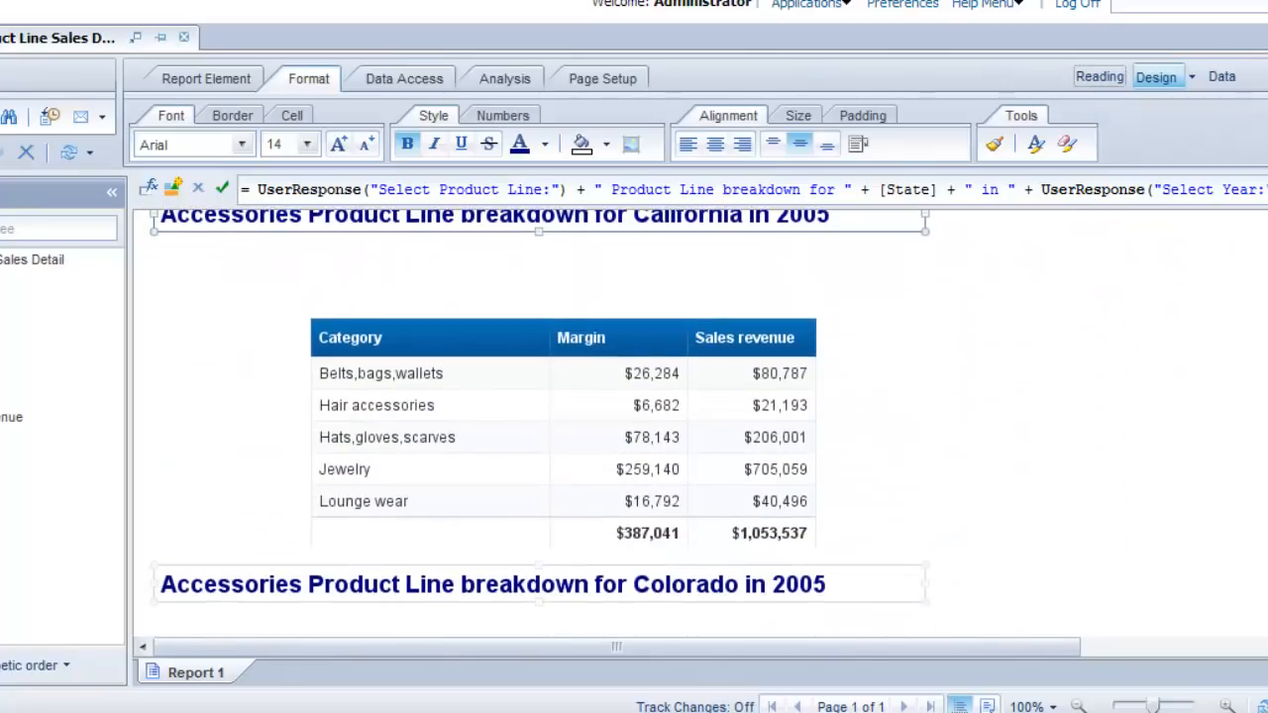
scroll(634, 426, "up", 1)
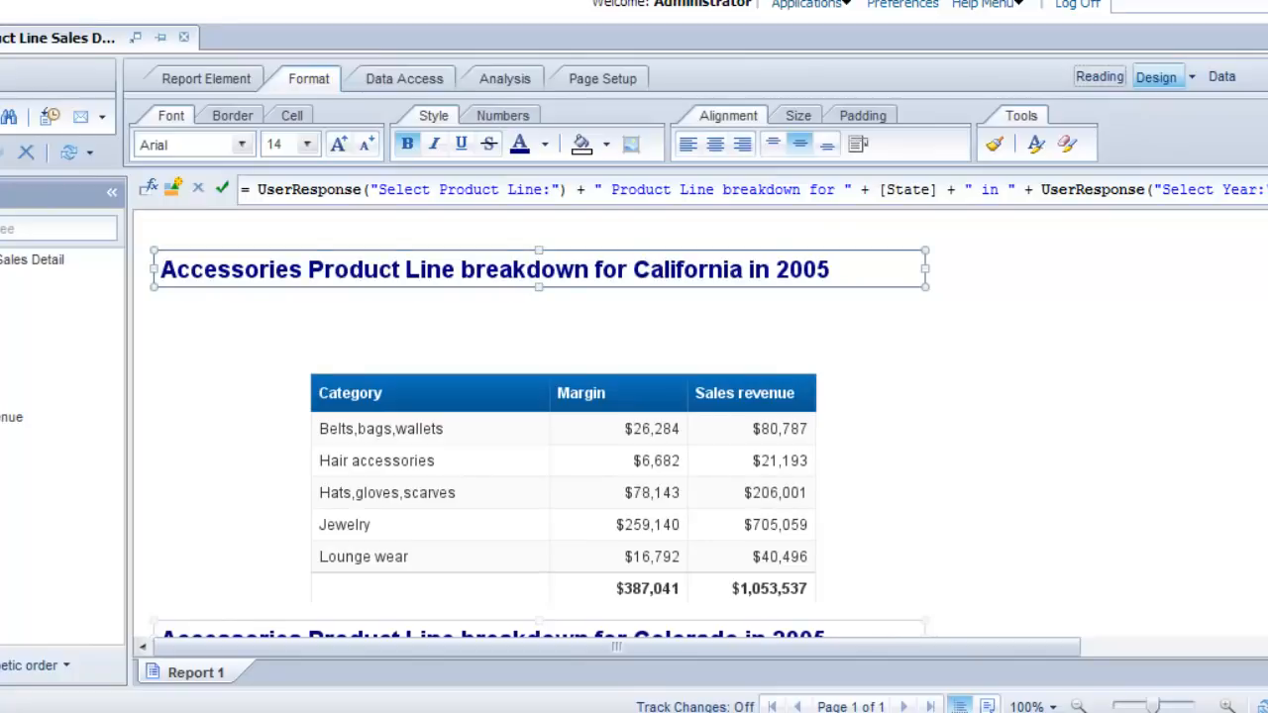
scroll(634, 426, "down", 1)
scroll(634, 426, "up", 6)
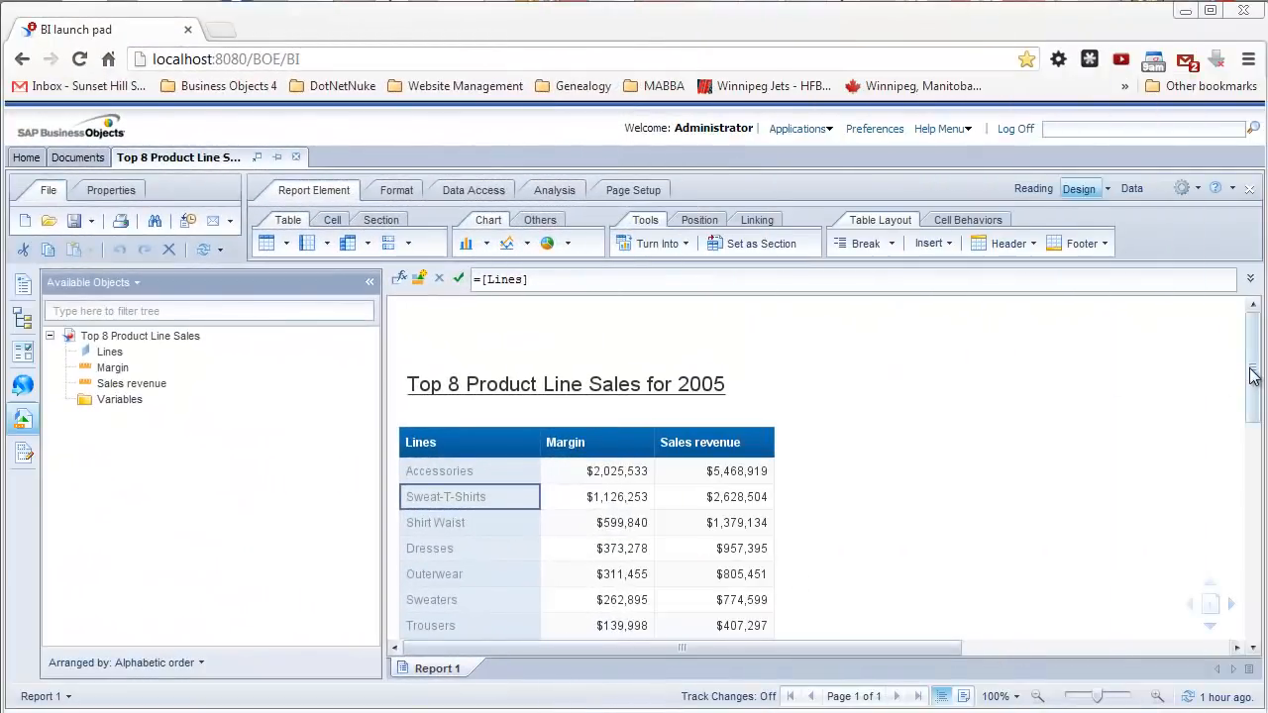
Examine the linking options for the Lines column in the Top 8 Product Line Sales report, including element linking, without adding a link
left_click_drag(1254, 355, 1254, 357)
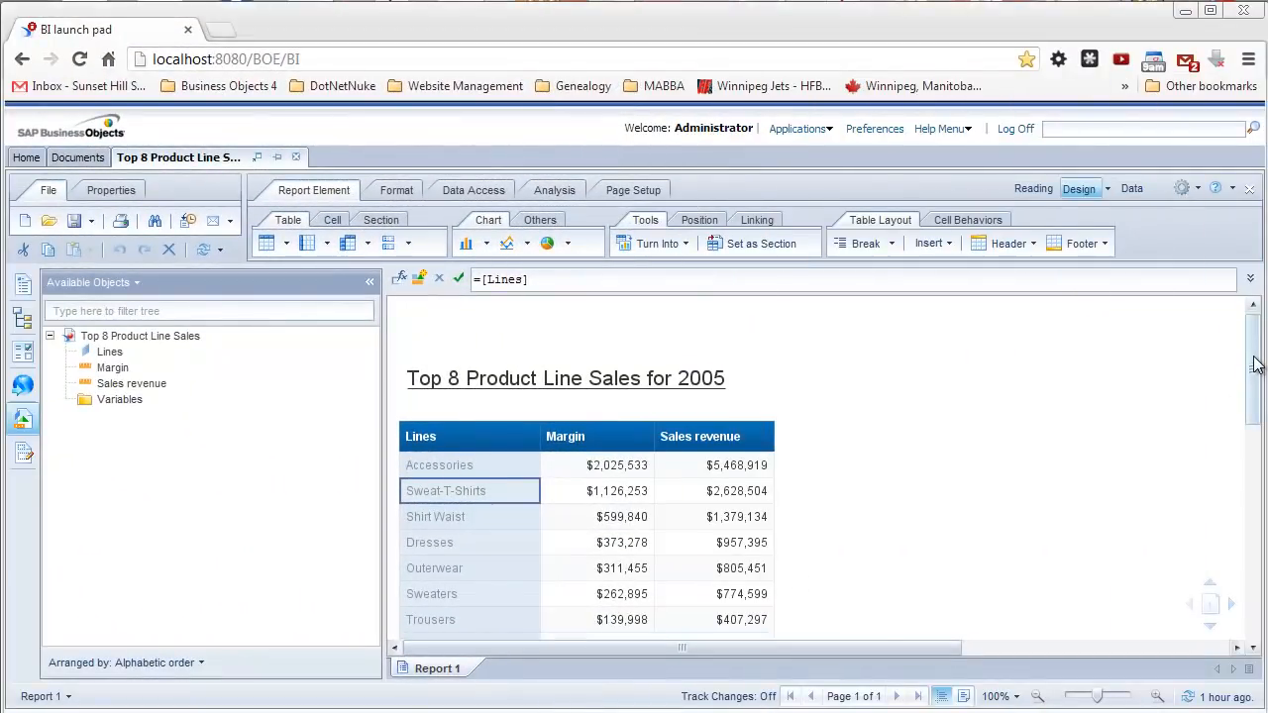
scroll(1255, 366, "down", 1)
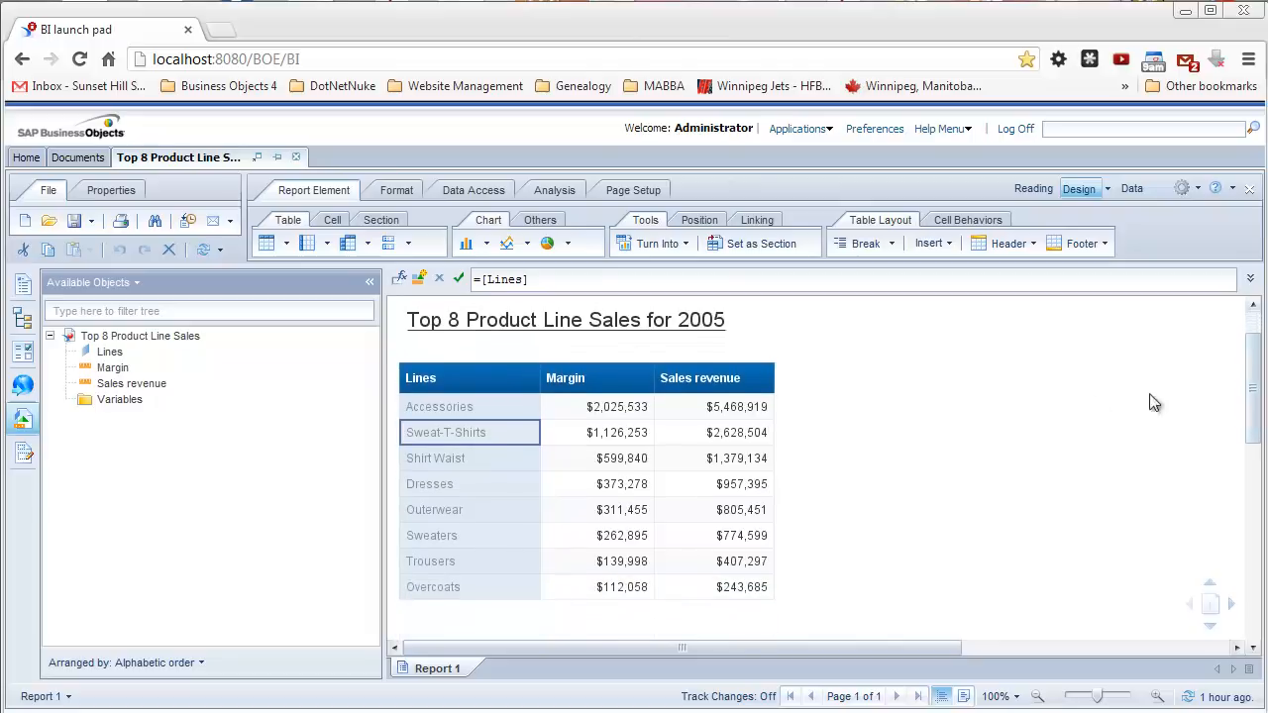
left_click(455, 484)
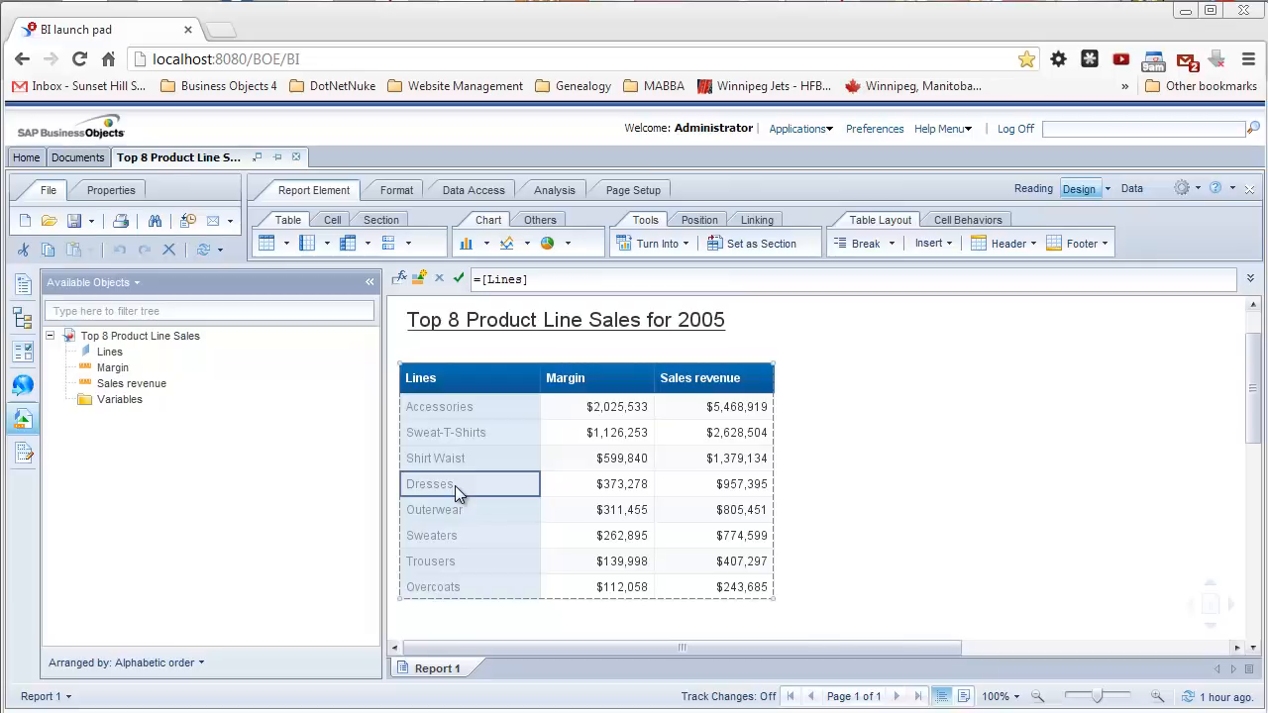
right_click(454, 486)
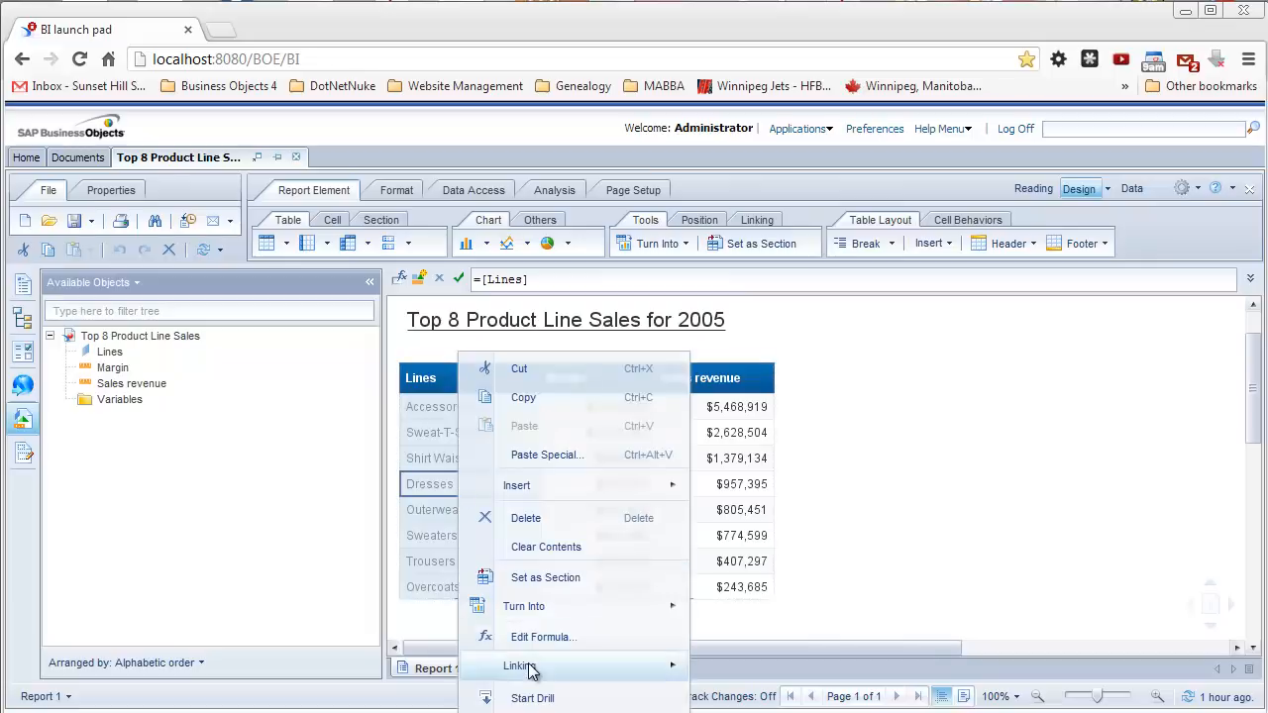
mouse_move(535, 669)
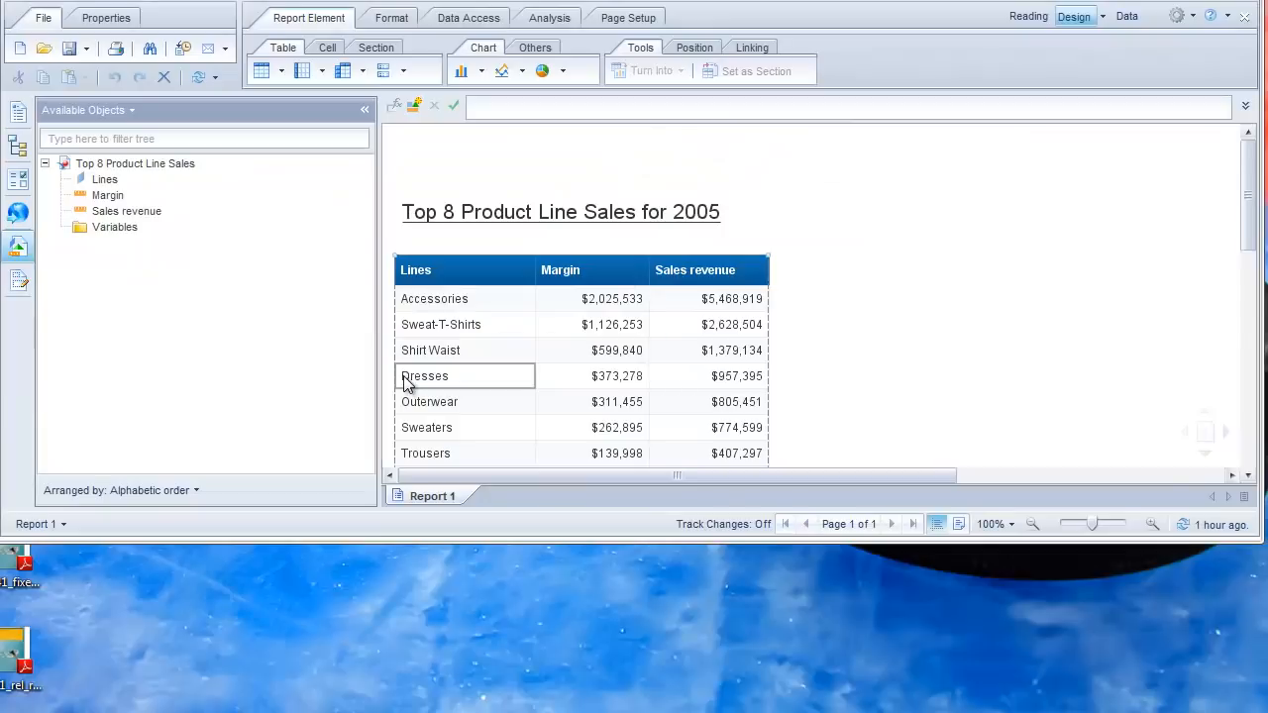
right_click(407, 484)
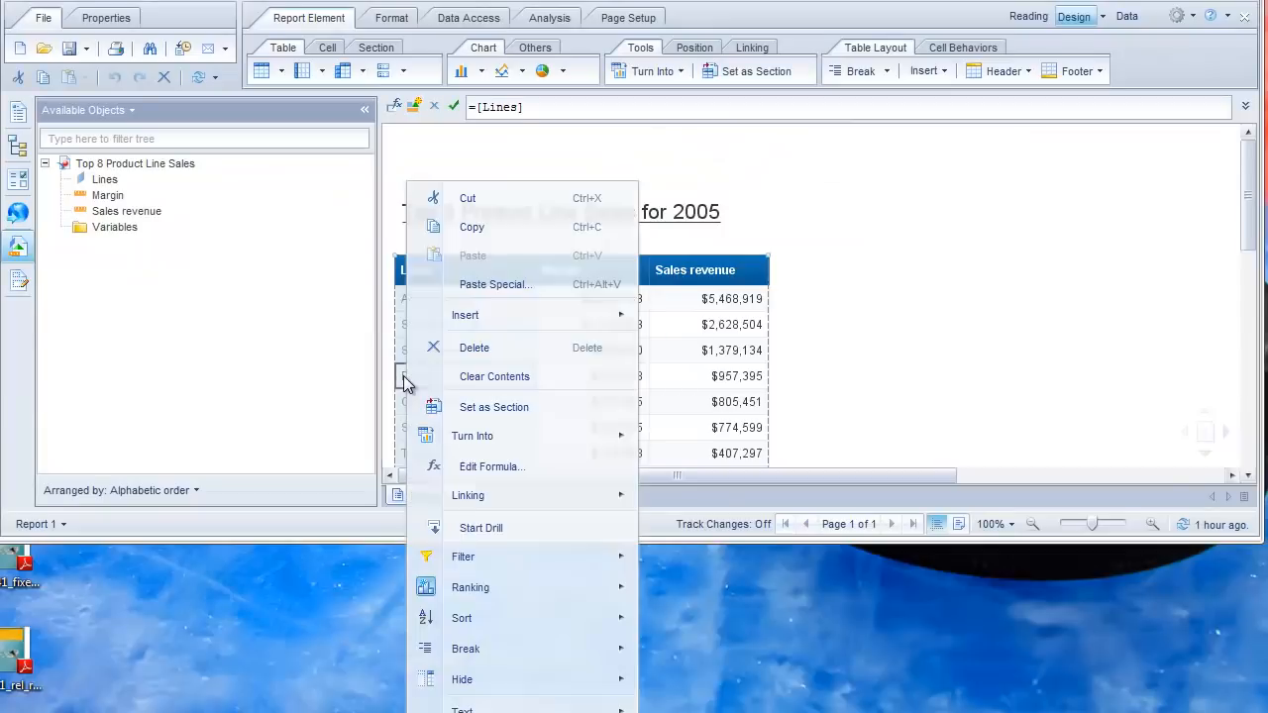
mouse_move(461, 507)
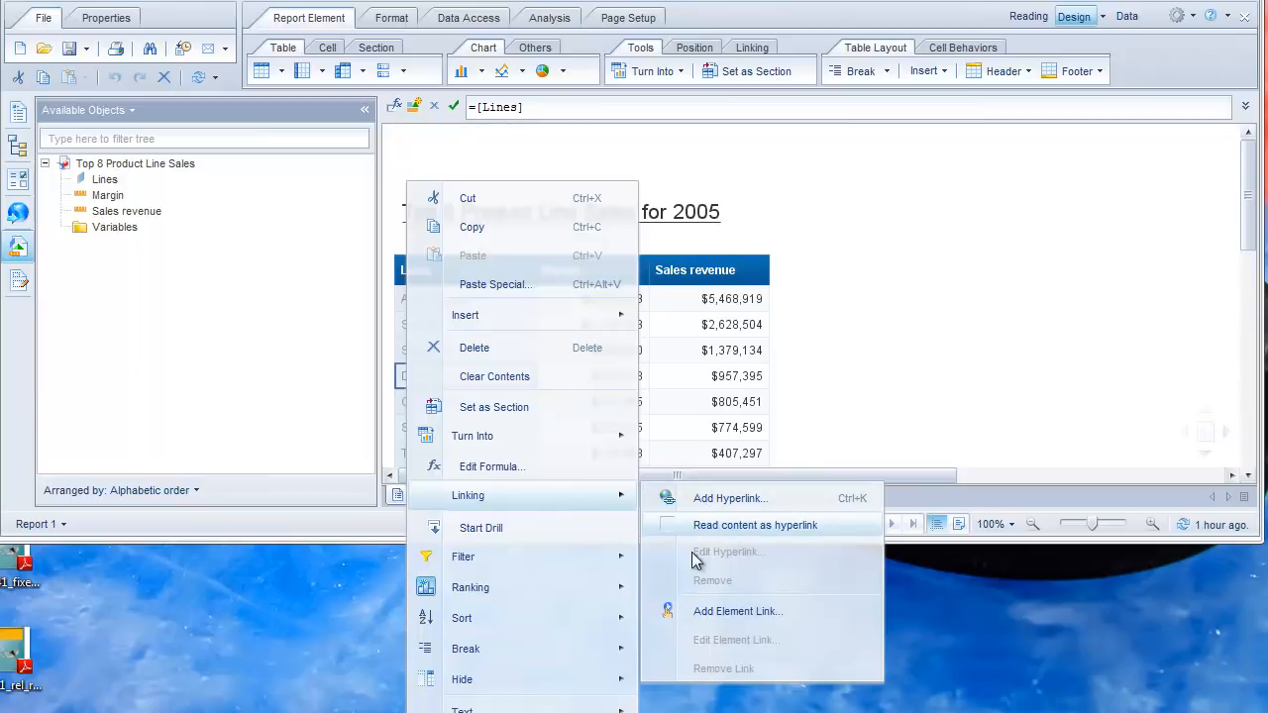
left_click(707, 615)
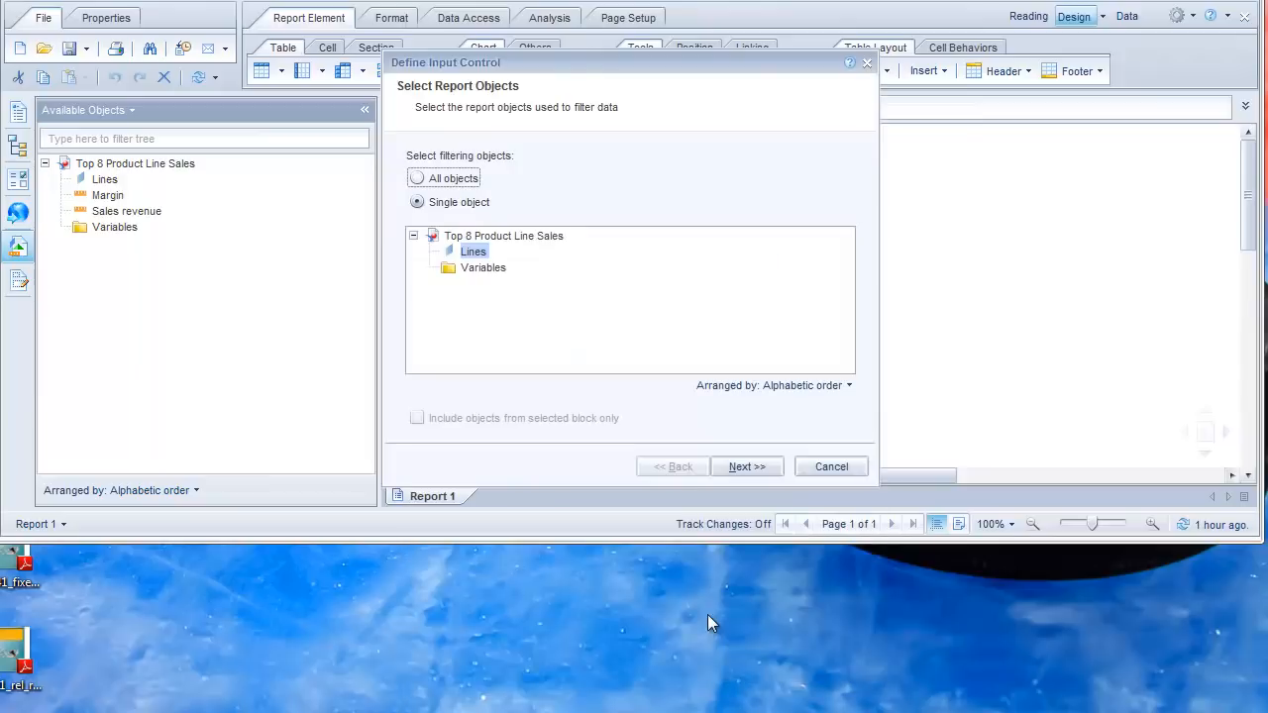
left_click(831, 468)
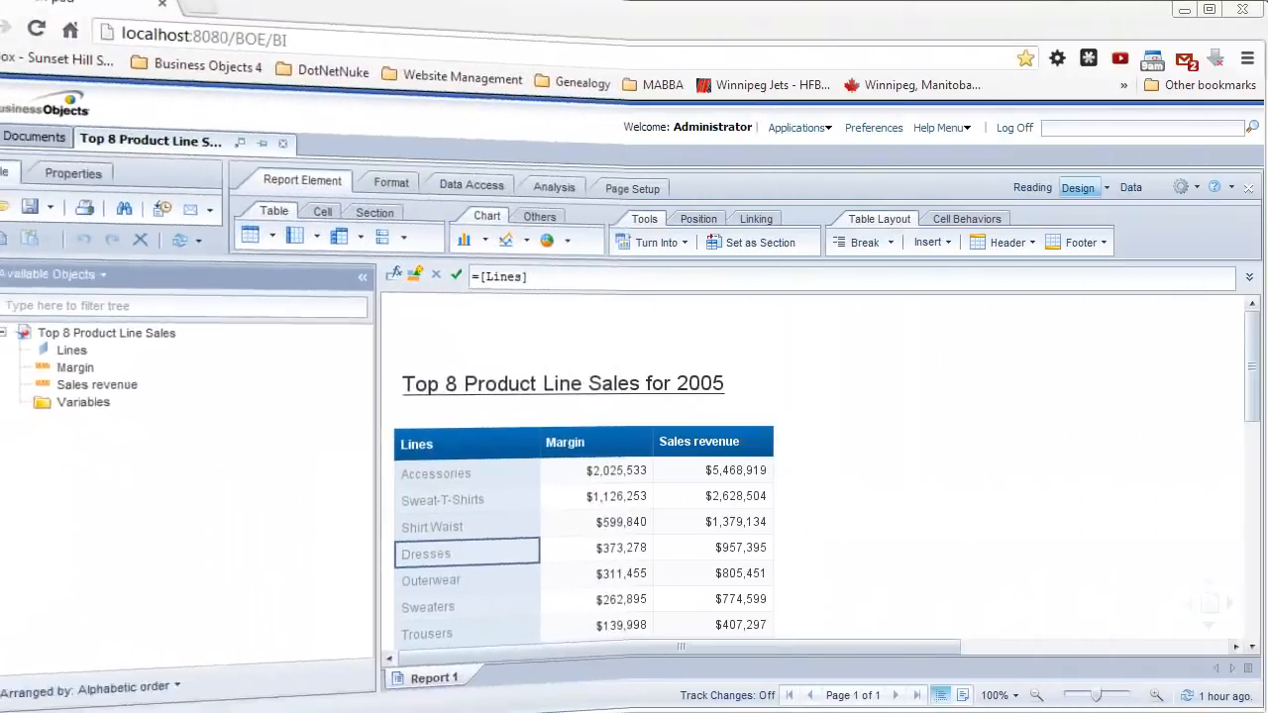
left_click(296, 159)
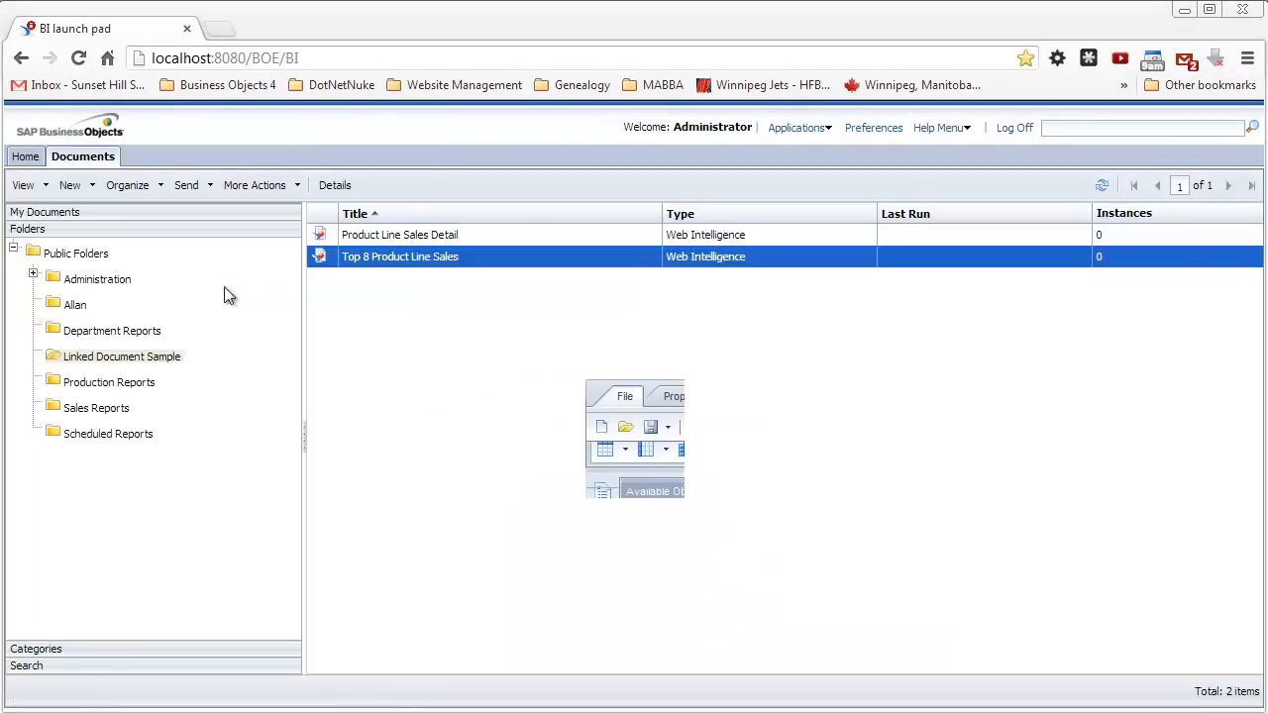
right_click(383, 255)
left_click(424, 315)
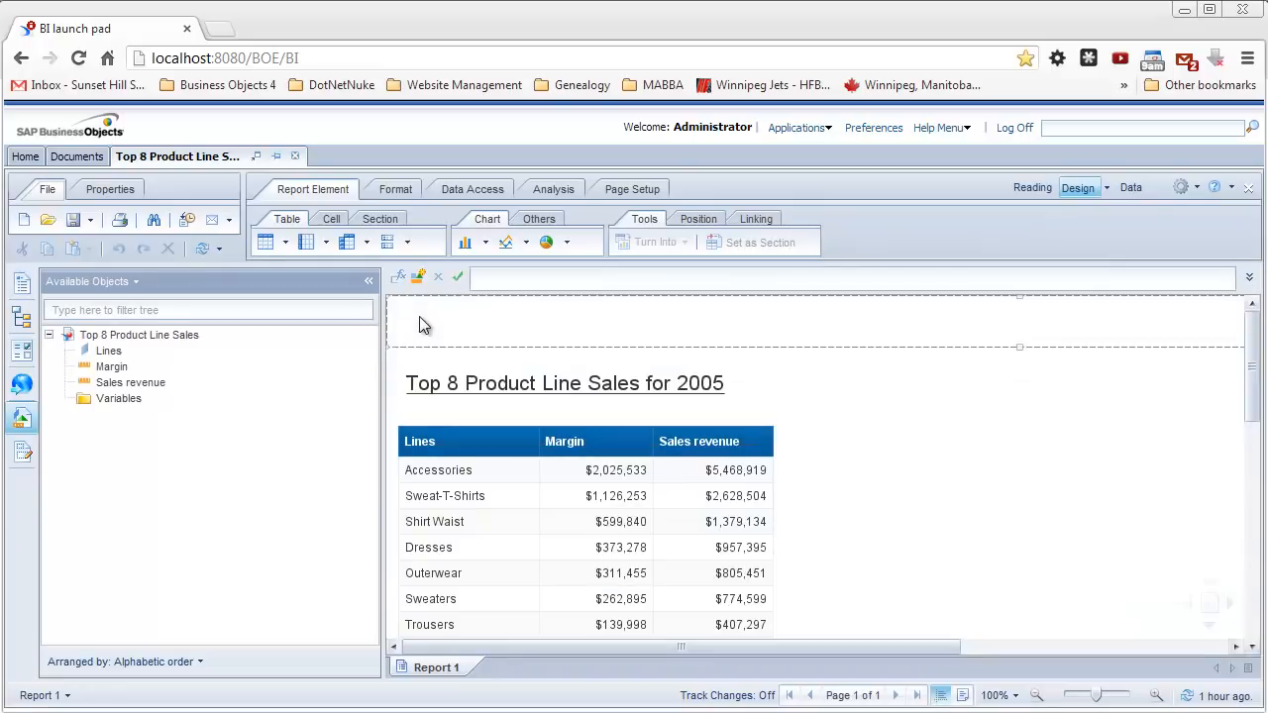
left_click(456, 474)
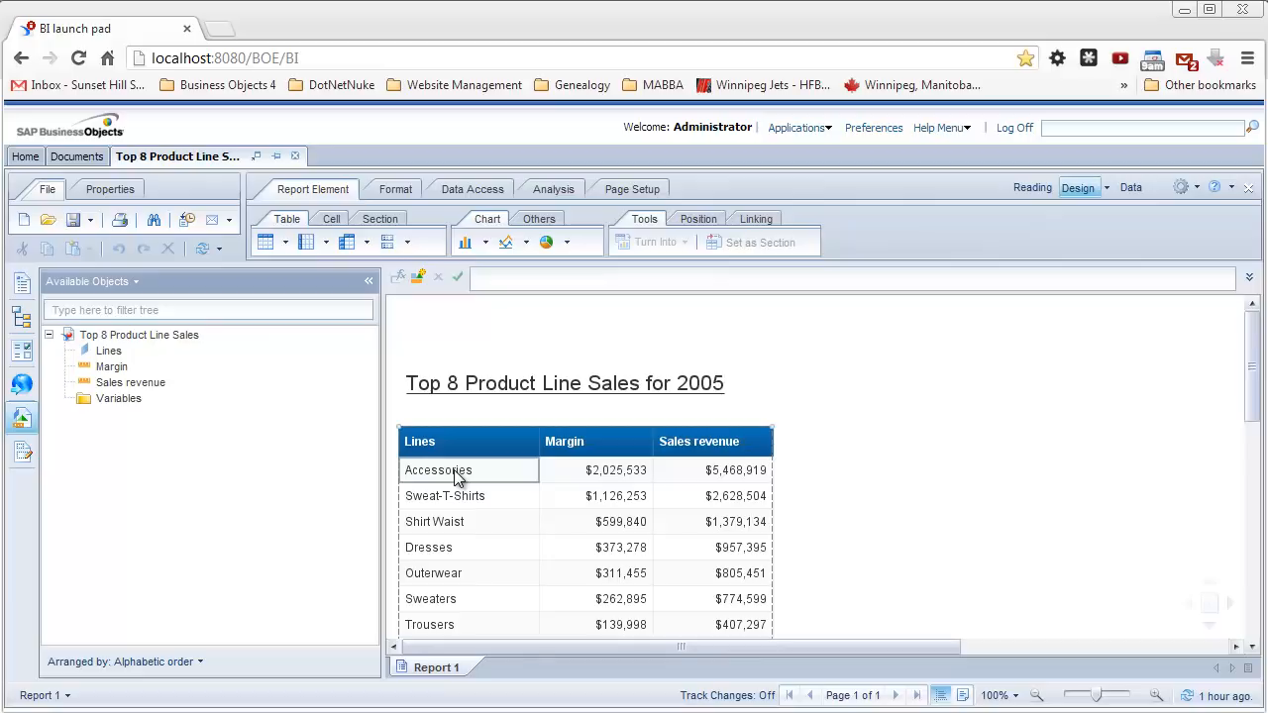
right_click(455, 472)
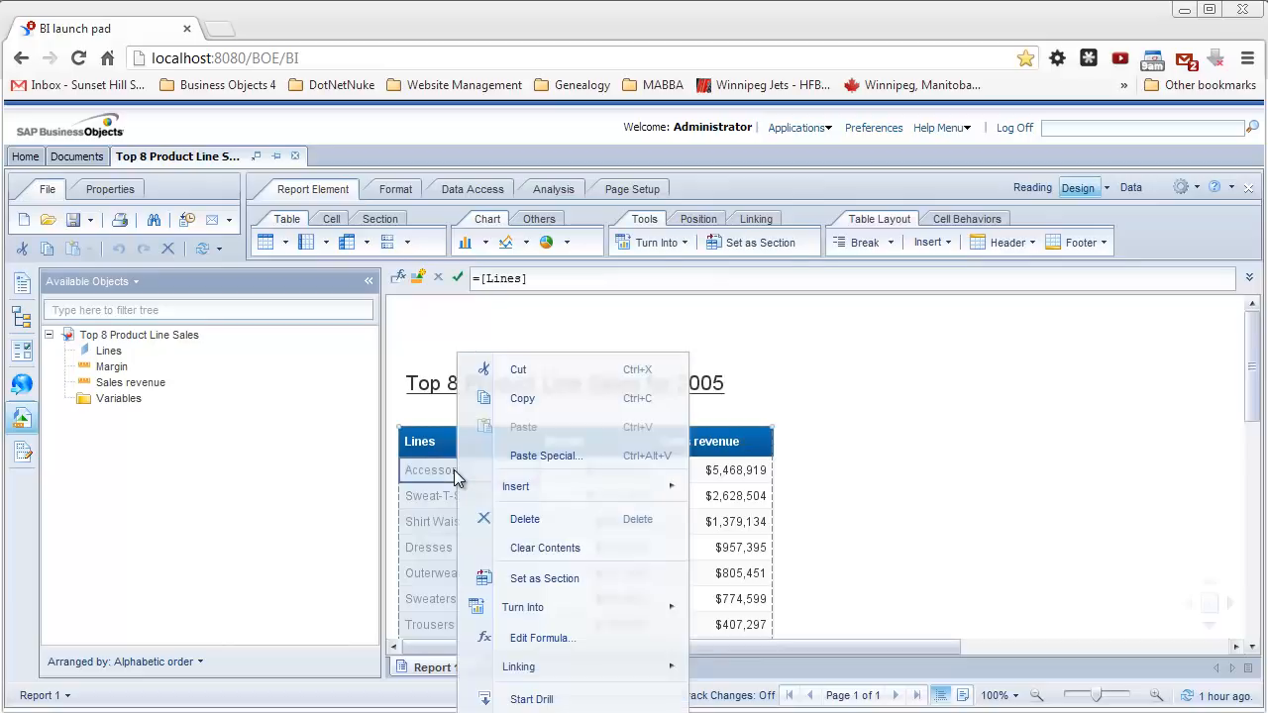
left_click(920, 456)
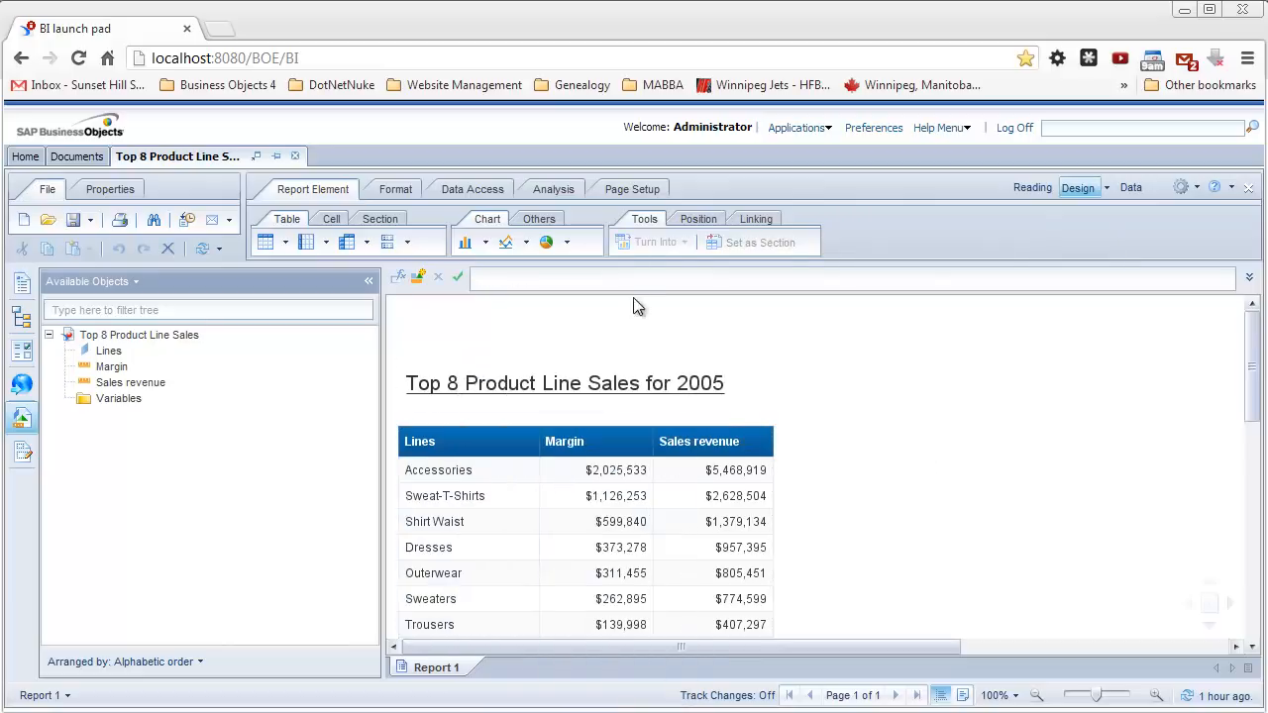
Close and reopen the Top 8 Product Line Sales document, and switch it to Design mode with data
left_click(296, 156)
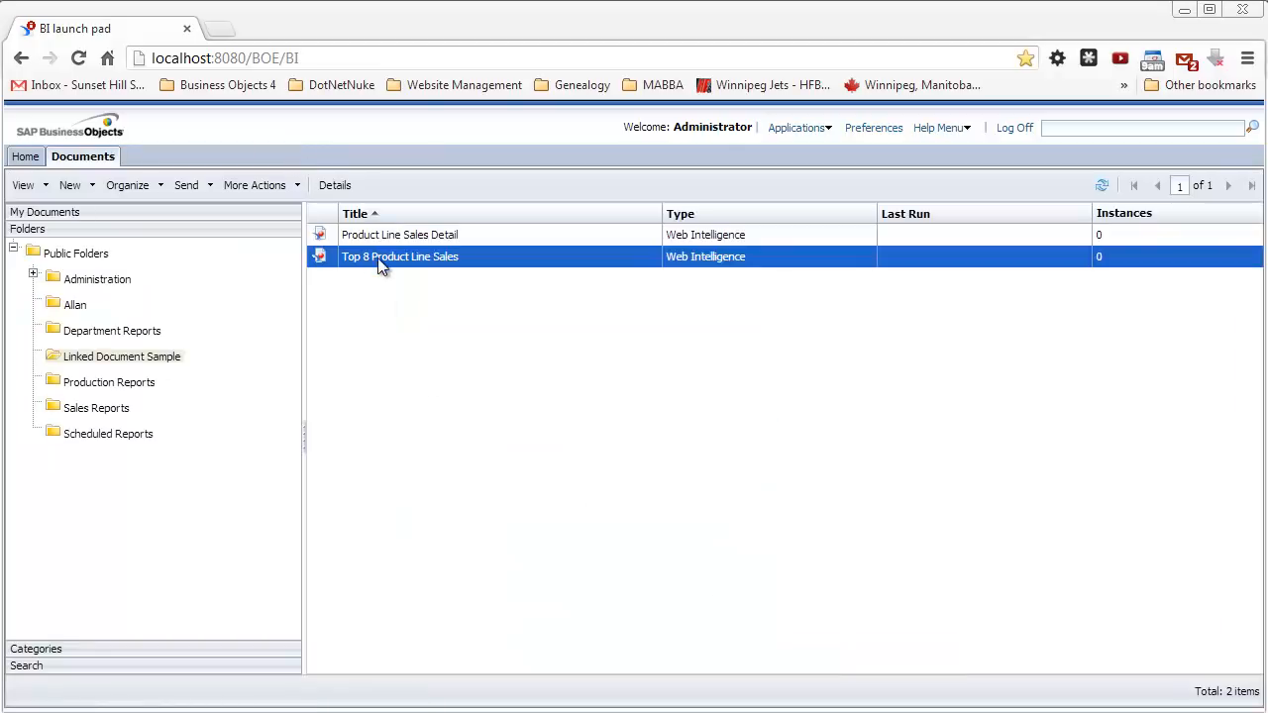
double_click(380, 259)
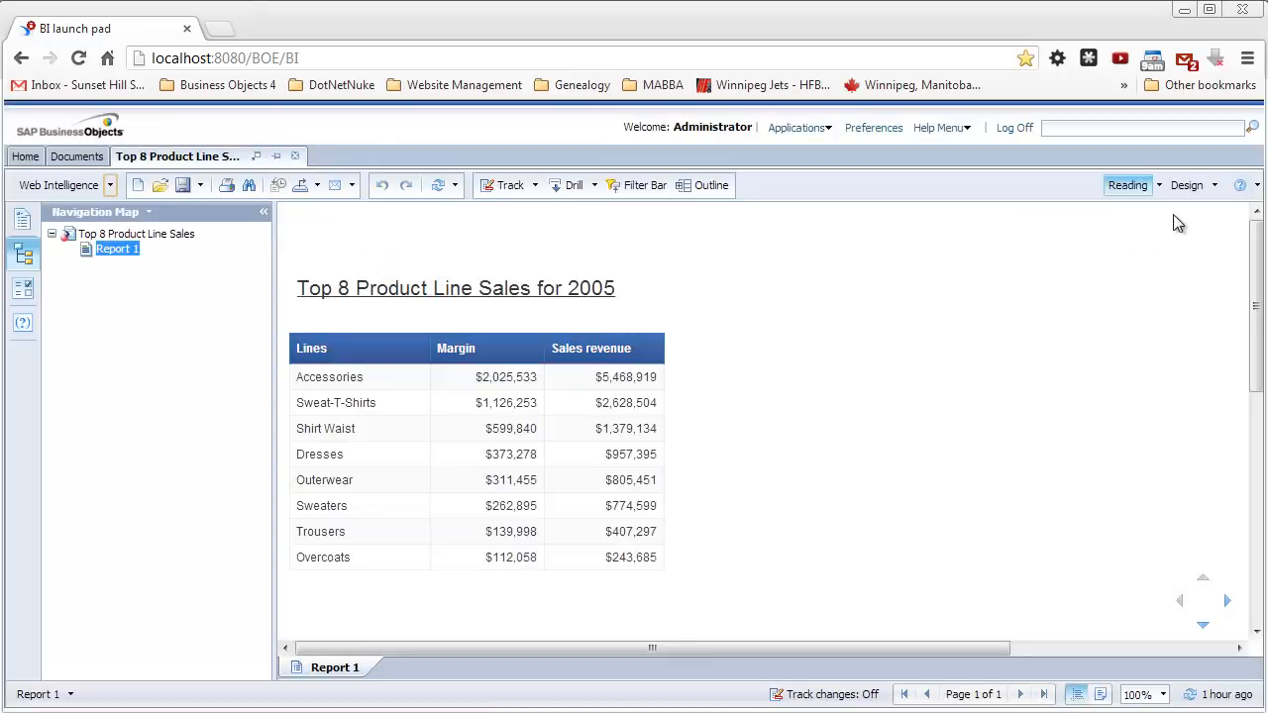
left_click(1215, 188)
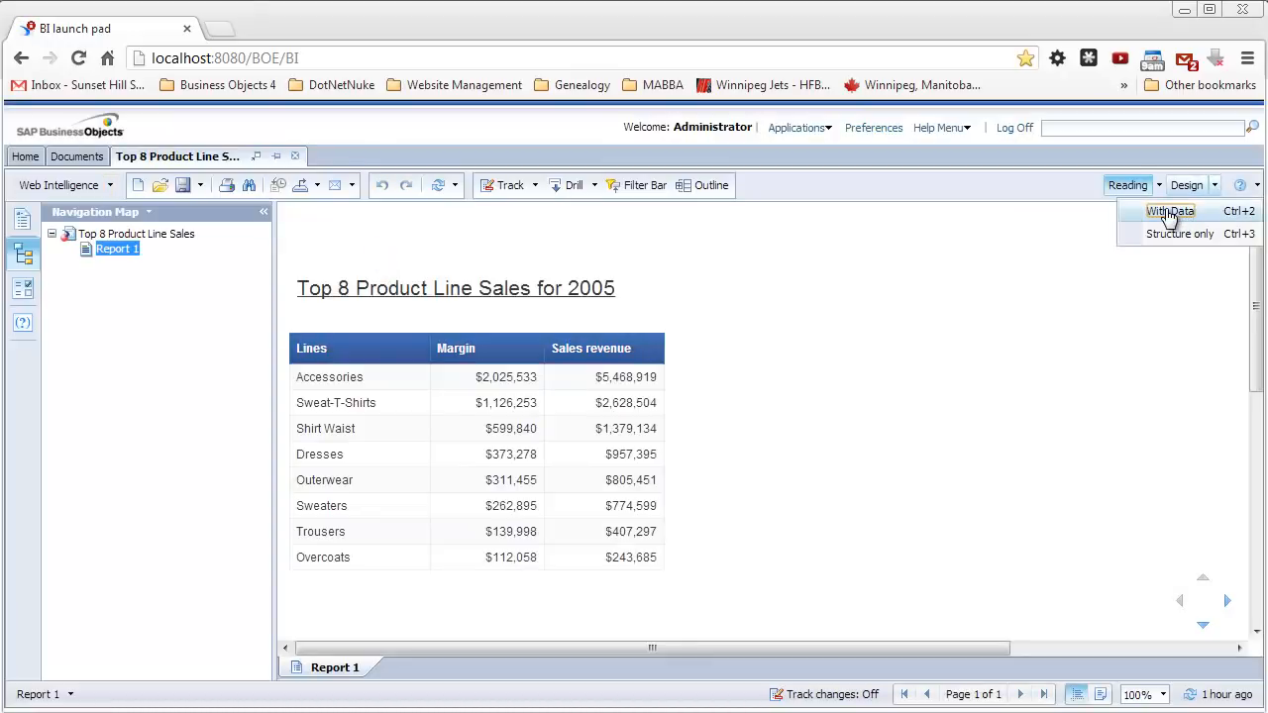
left_click(1169, 212)
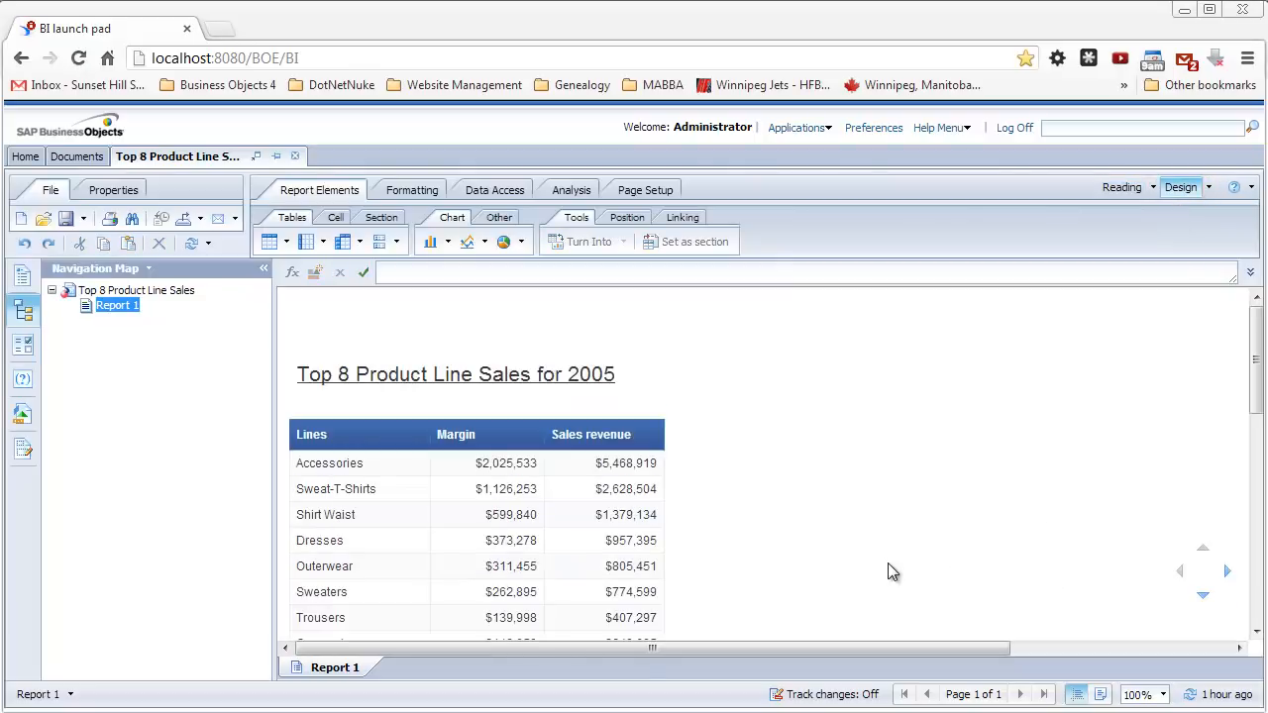
left_click(1211, 188)
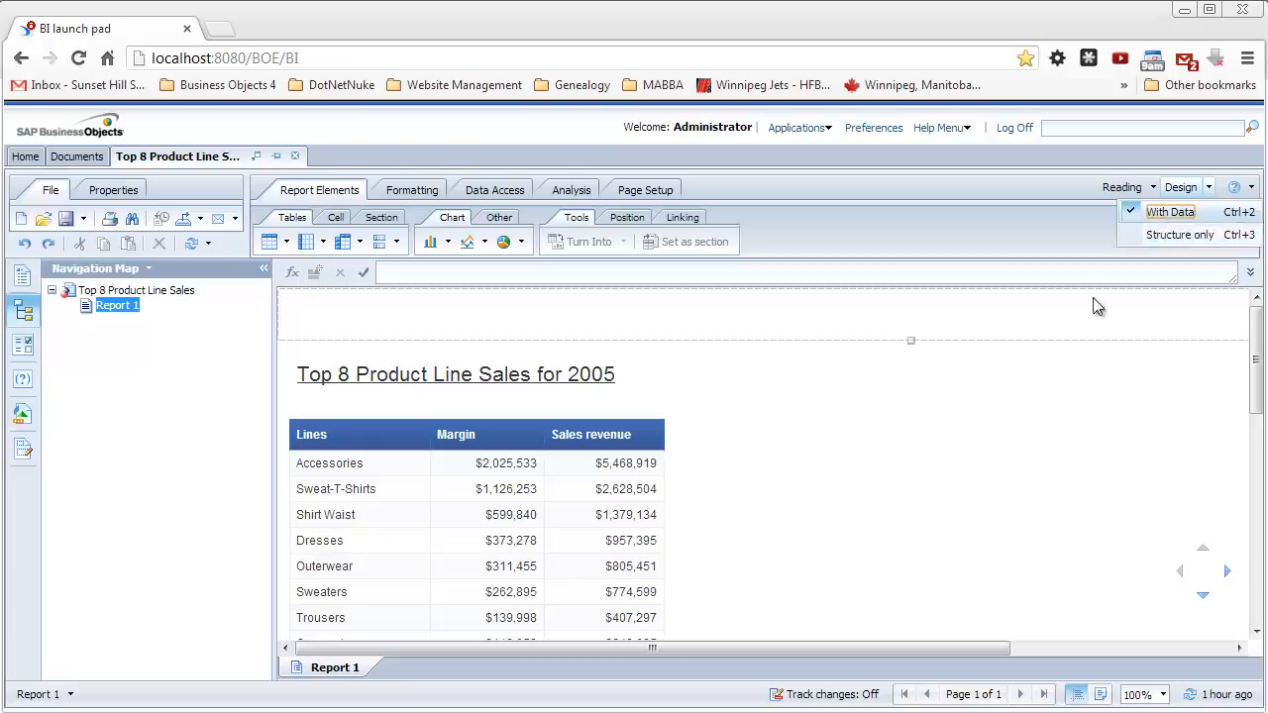
Add a document link to the Lines column cells, targeting Product Line Sales Detail in the public Linked Document Sample folder
left_click(341, 468)
right_click(336, 474)
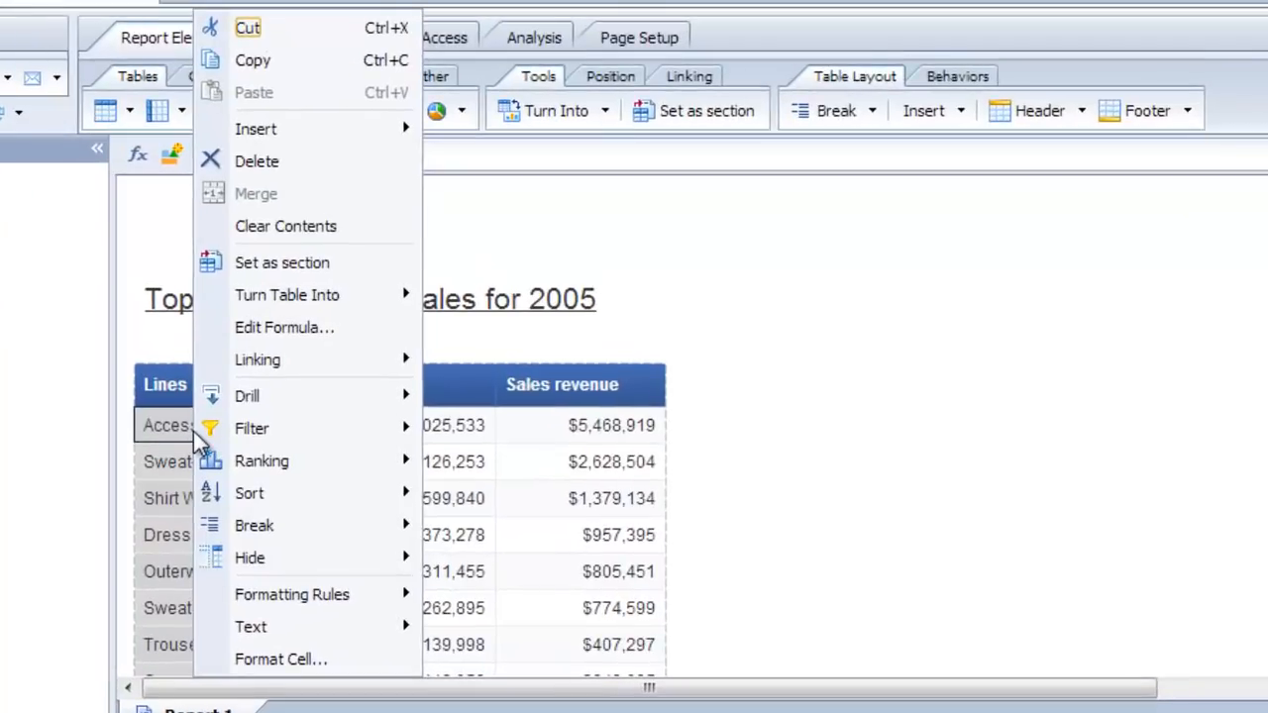
mouse_move(296, 376)
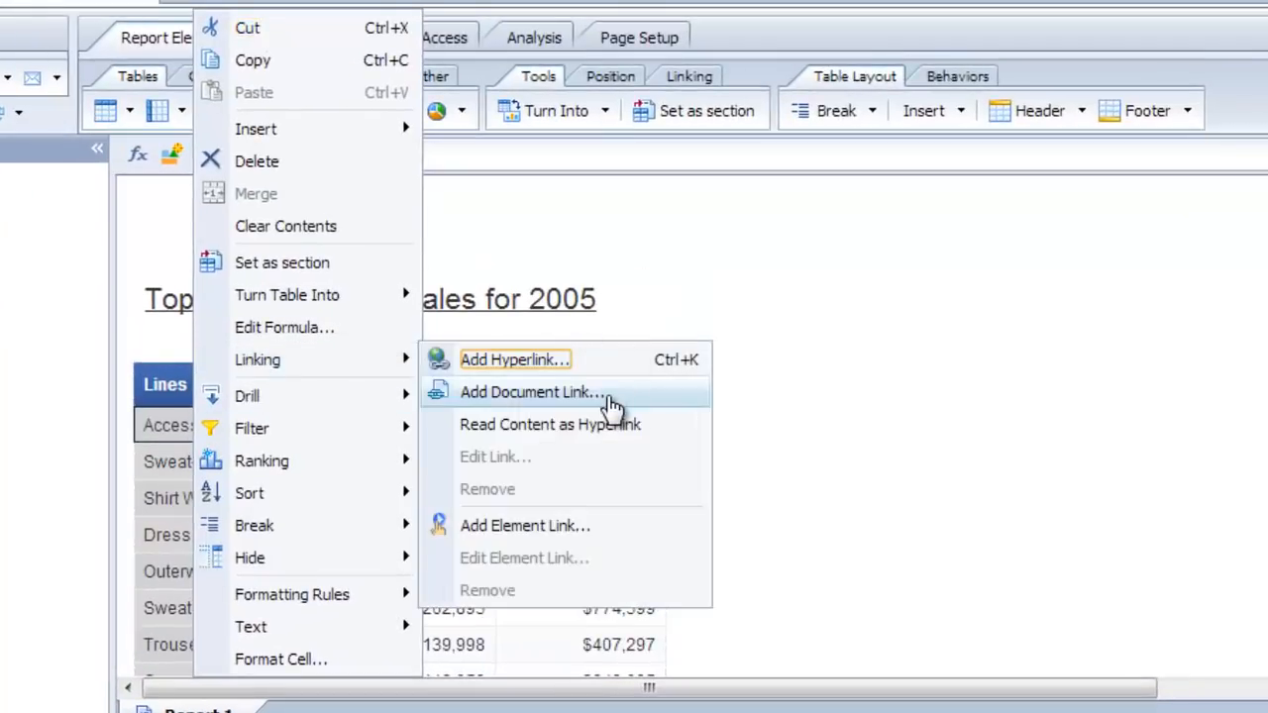
left_click(557, 394)
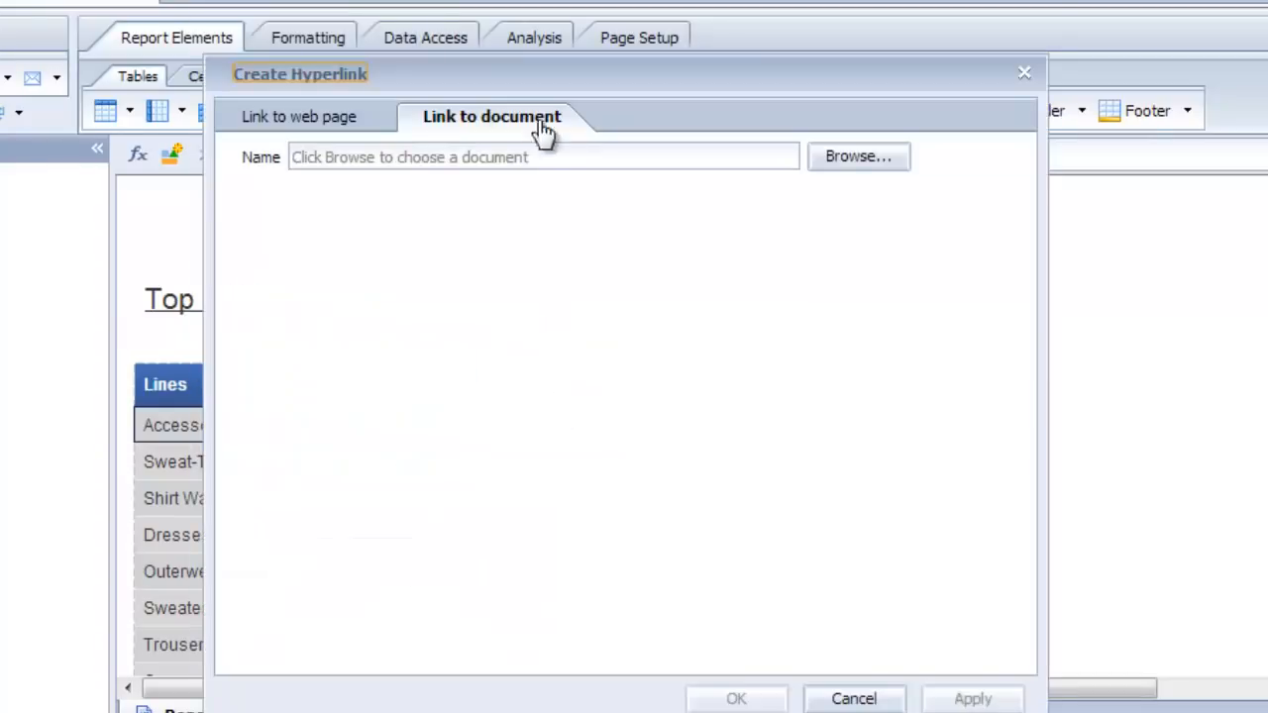
left_click(890, 169)
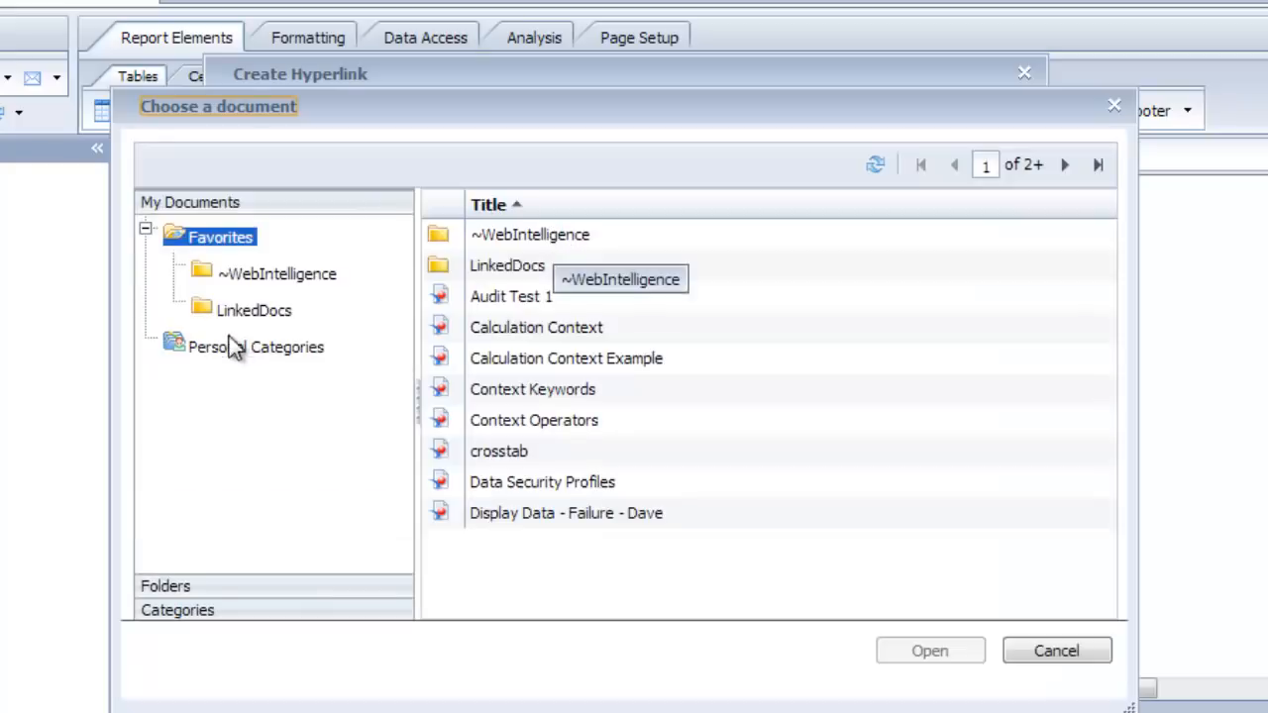
left_click(191, 587)
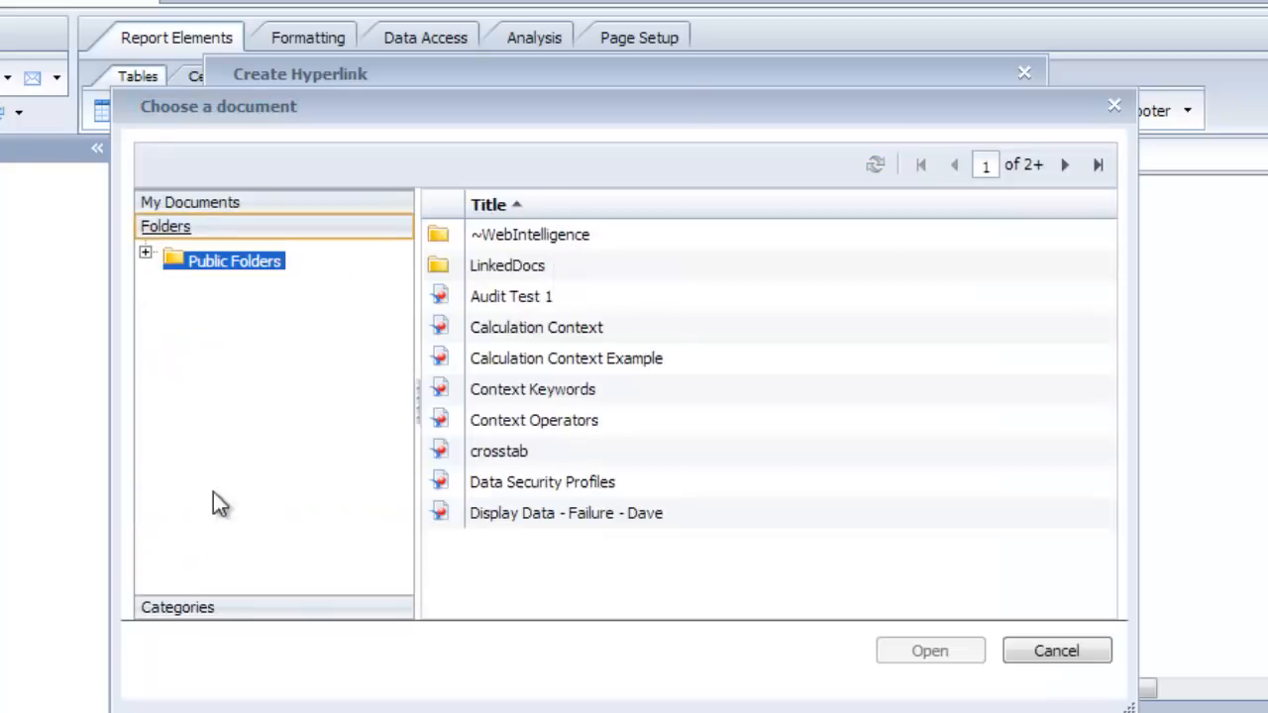
left_click(145, 254)
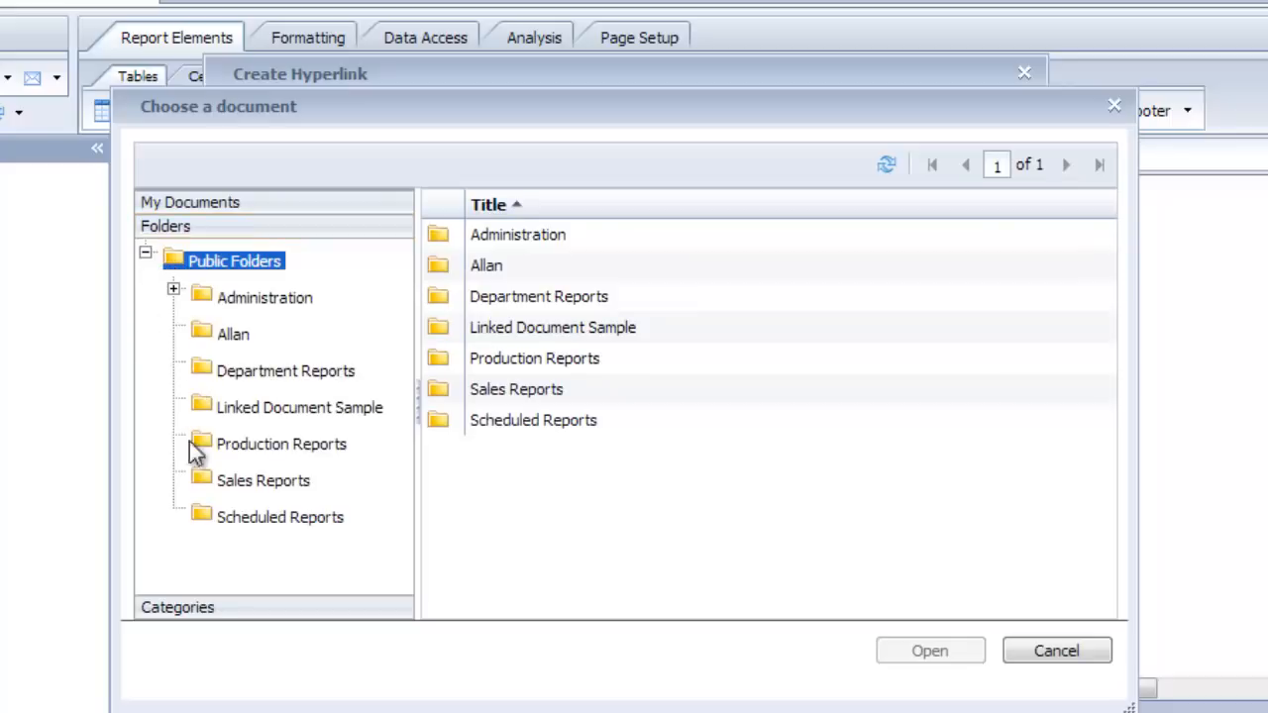
left_click(264, 412)
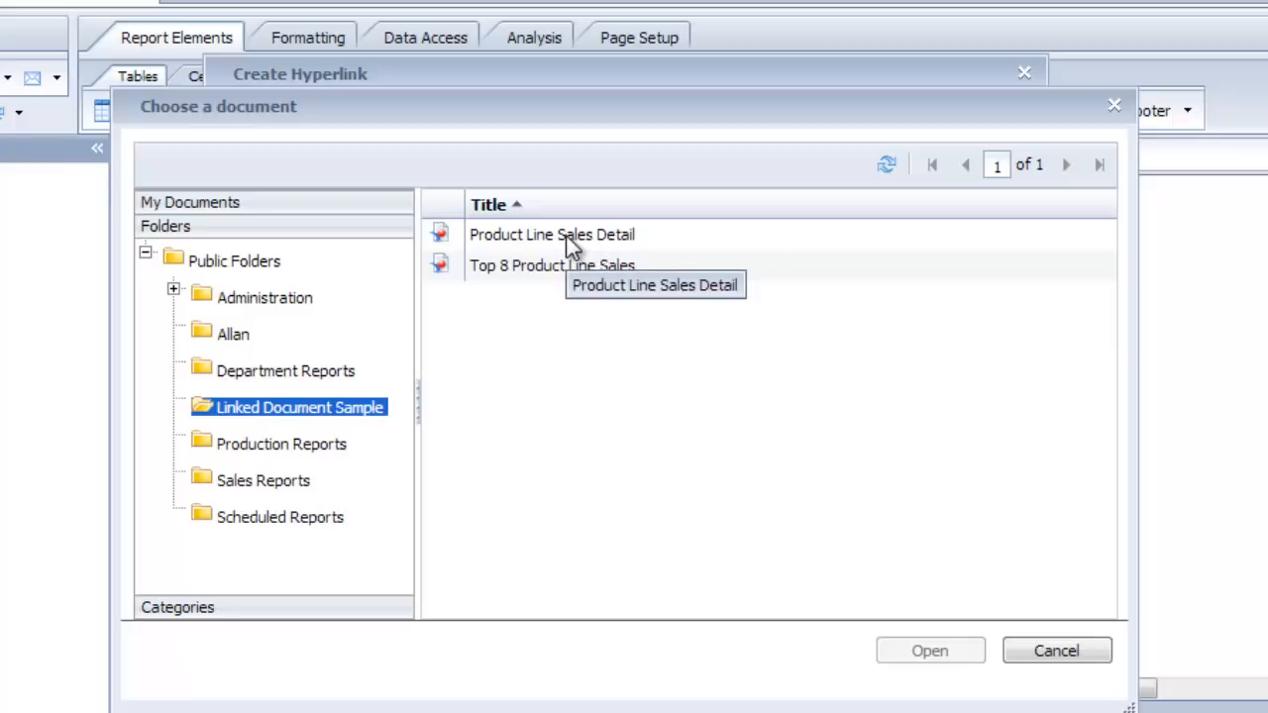
left_click(566, 235)
left_click(929, 653)
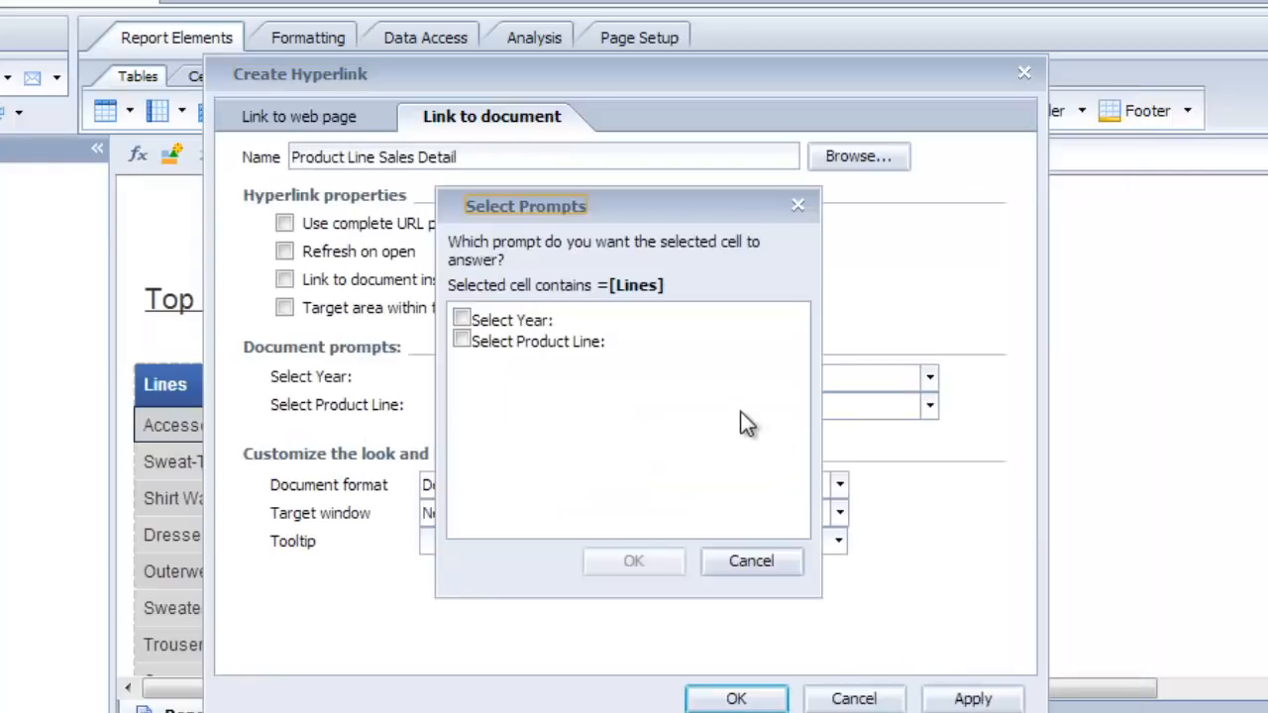
Have the Lines cell answer both the Select Year and Select Product Line prompts, and enable Refresh on open for the link
left_click(462, 319)
left_click(462, 340)
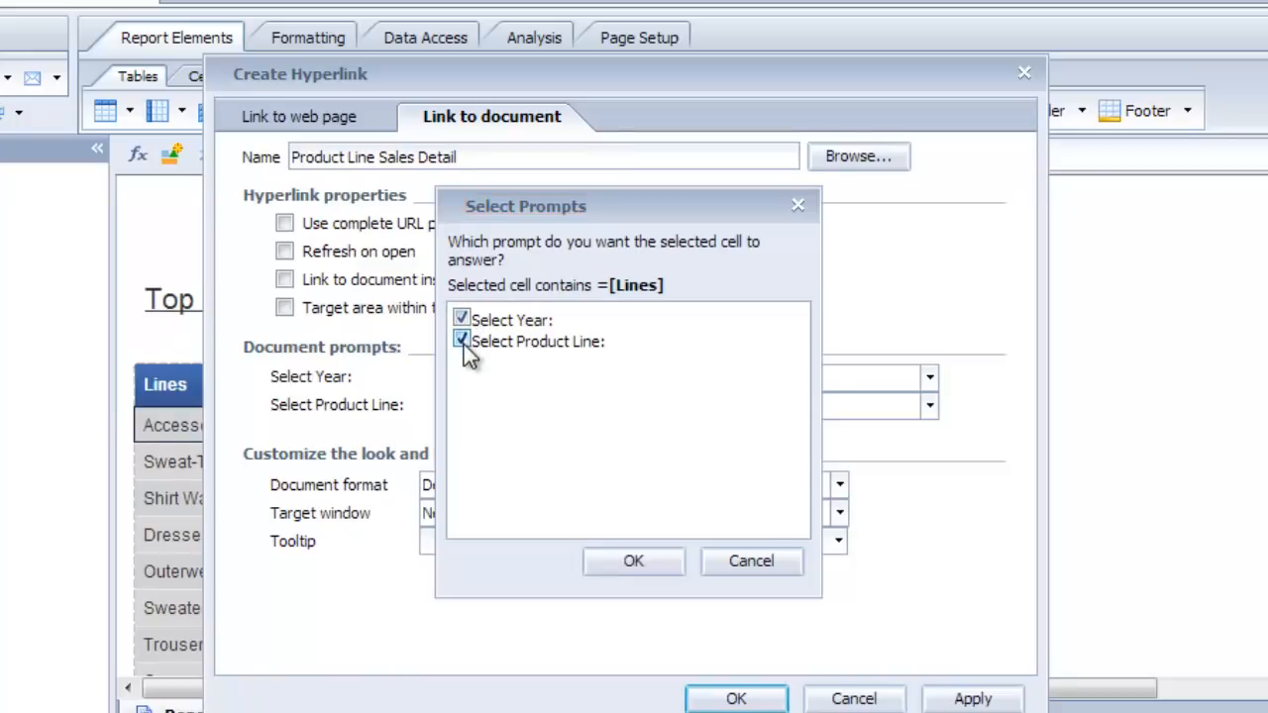
left_click(642, 565)
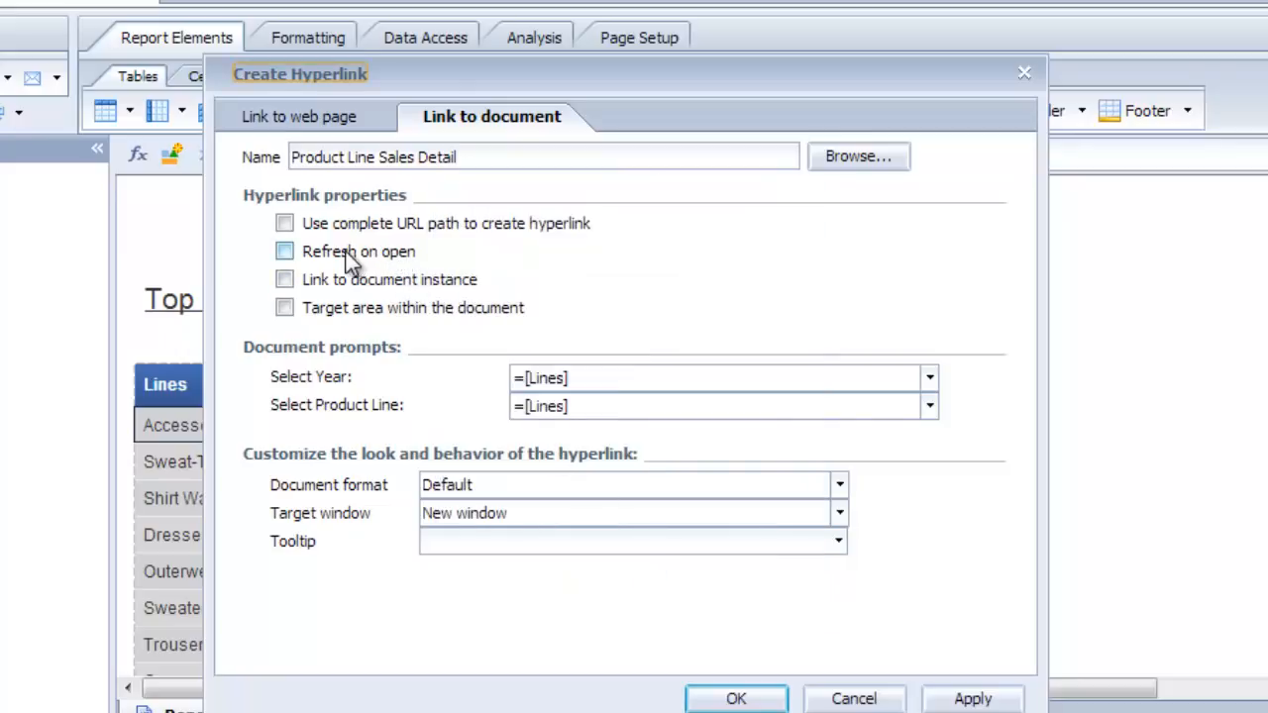
left_click(286, 253)
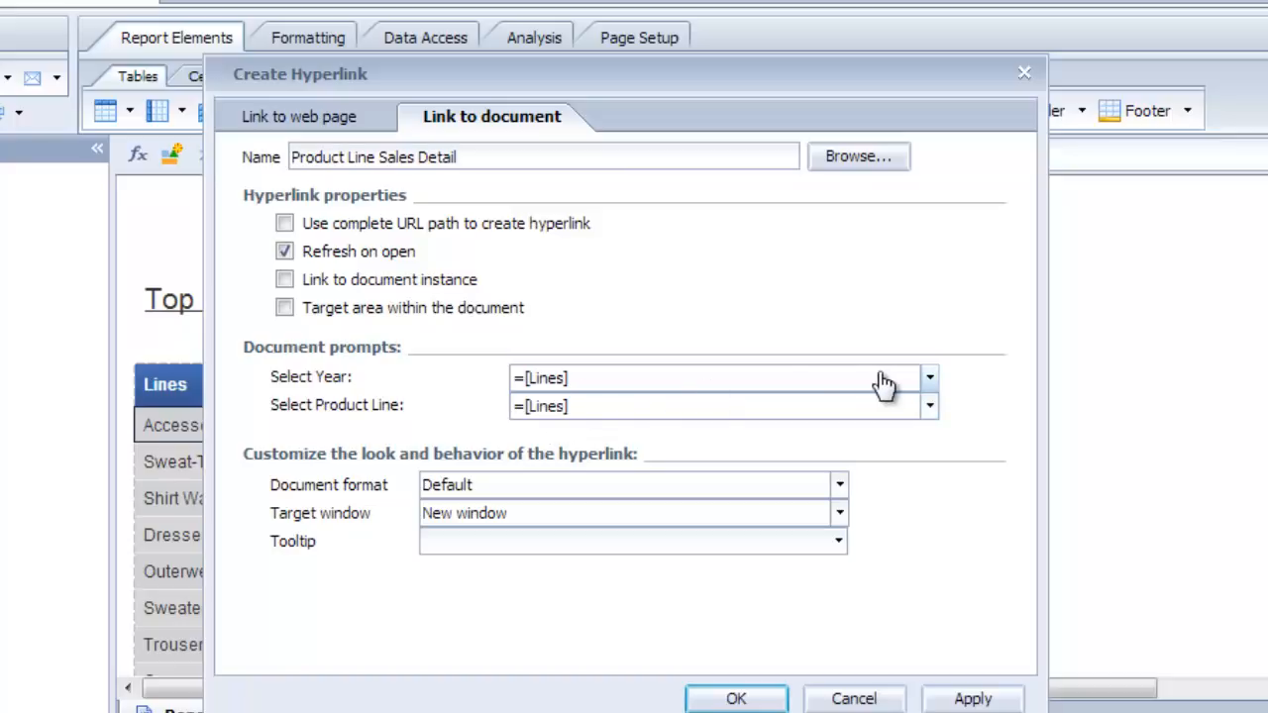
Set the link's Select Year prompt to the formula =UserResponse("Select Year:"), validate it, and apply the hyperlink
left_click(932, 382)
left_click(783, 443)
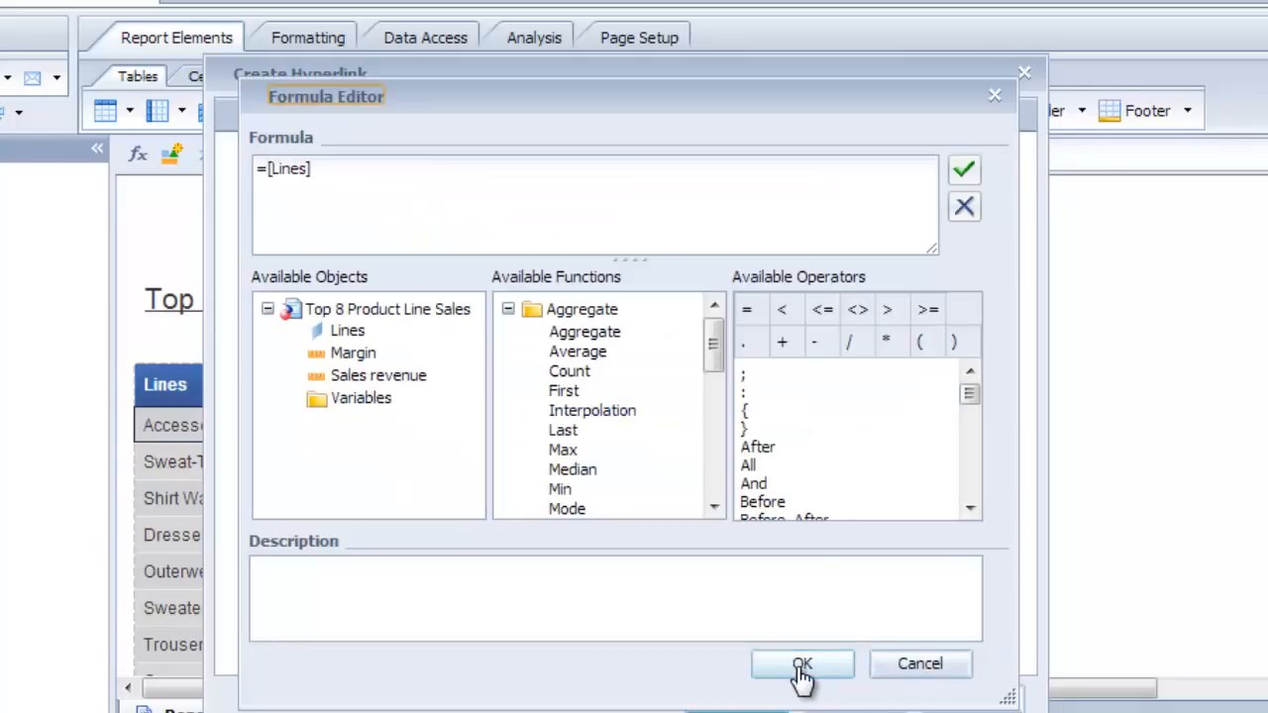
left_click(802, 666)
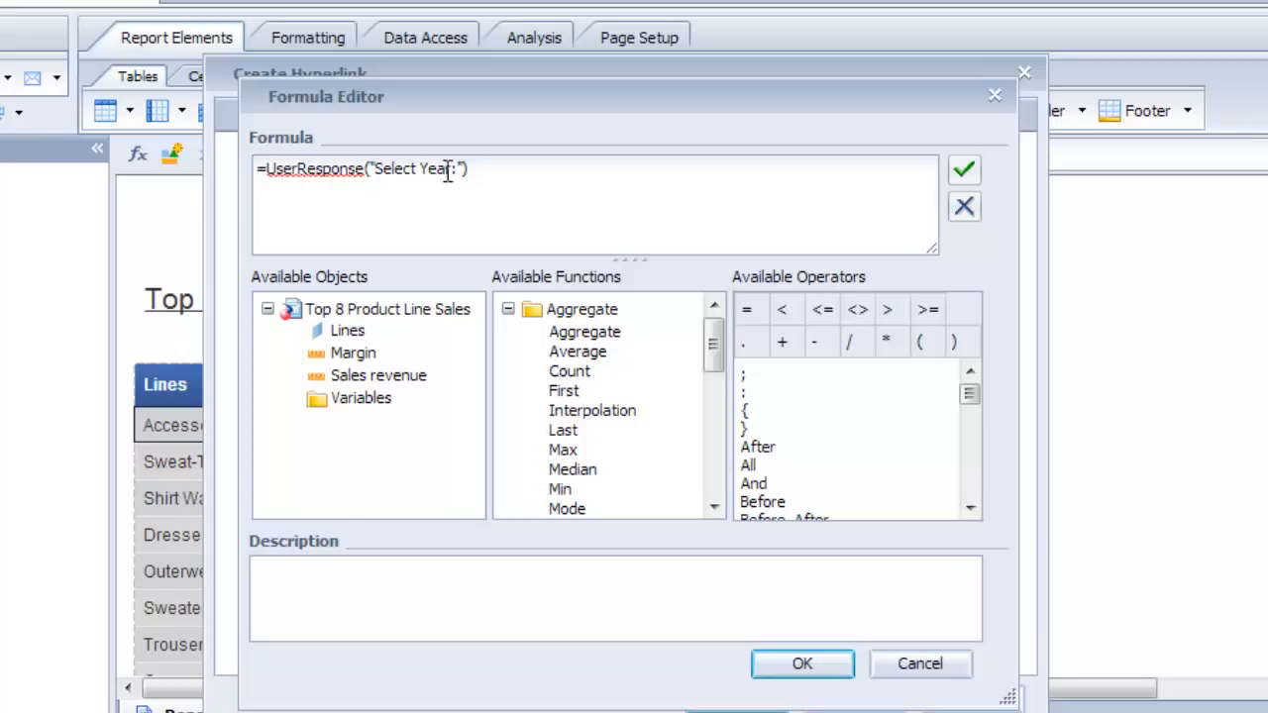
left_click(963, 171)
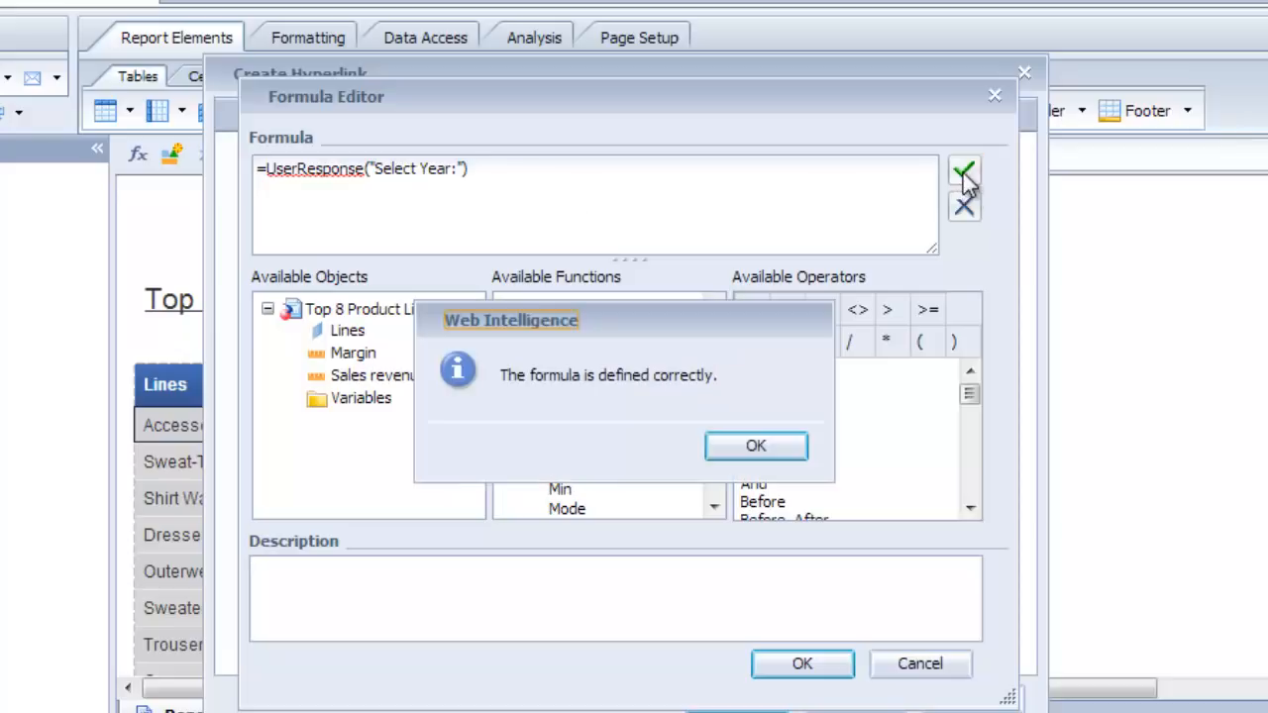
left_click(747, 445)
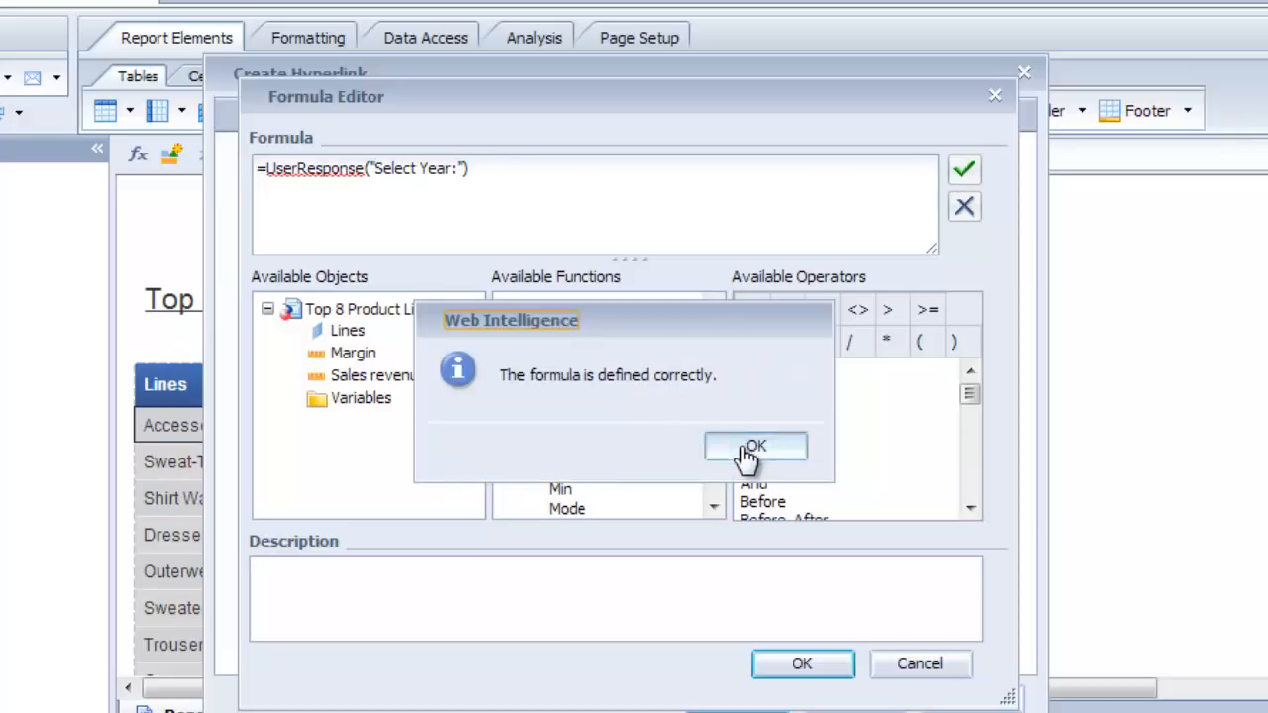
left_click(810, 666)
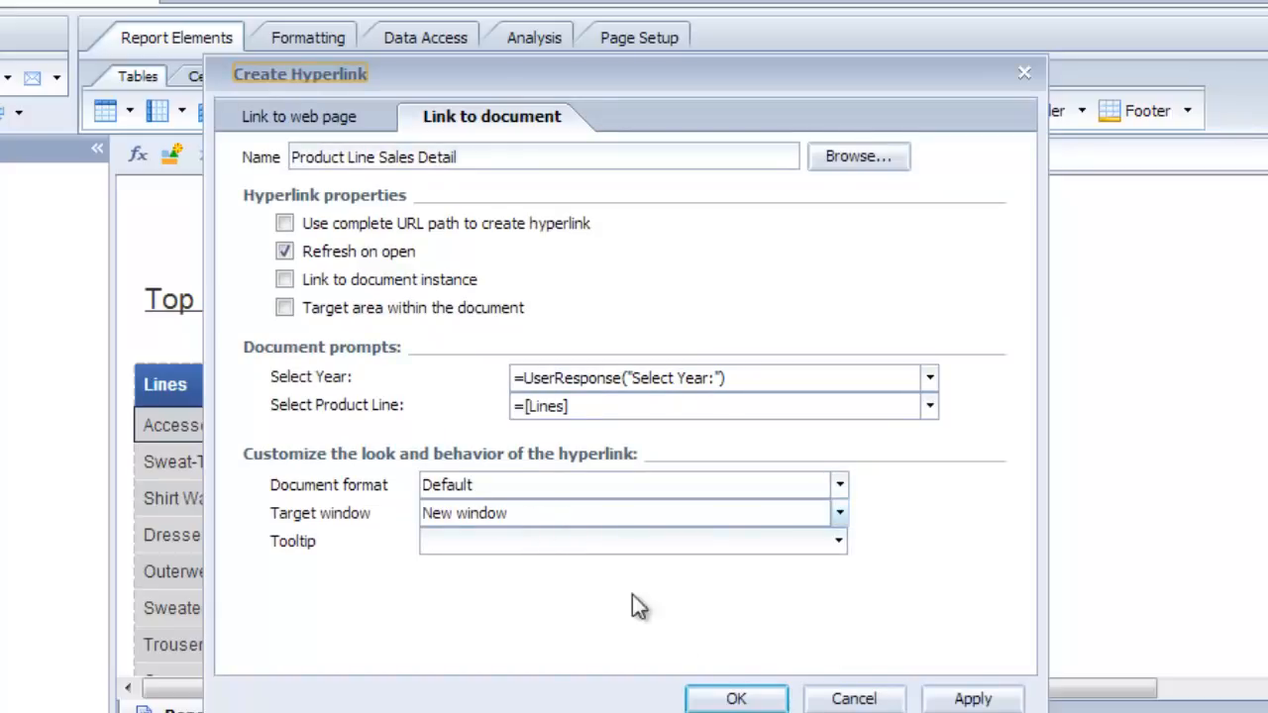
left_click(971, 699)
left_click(712, 697)
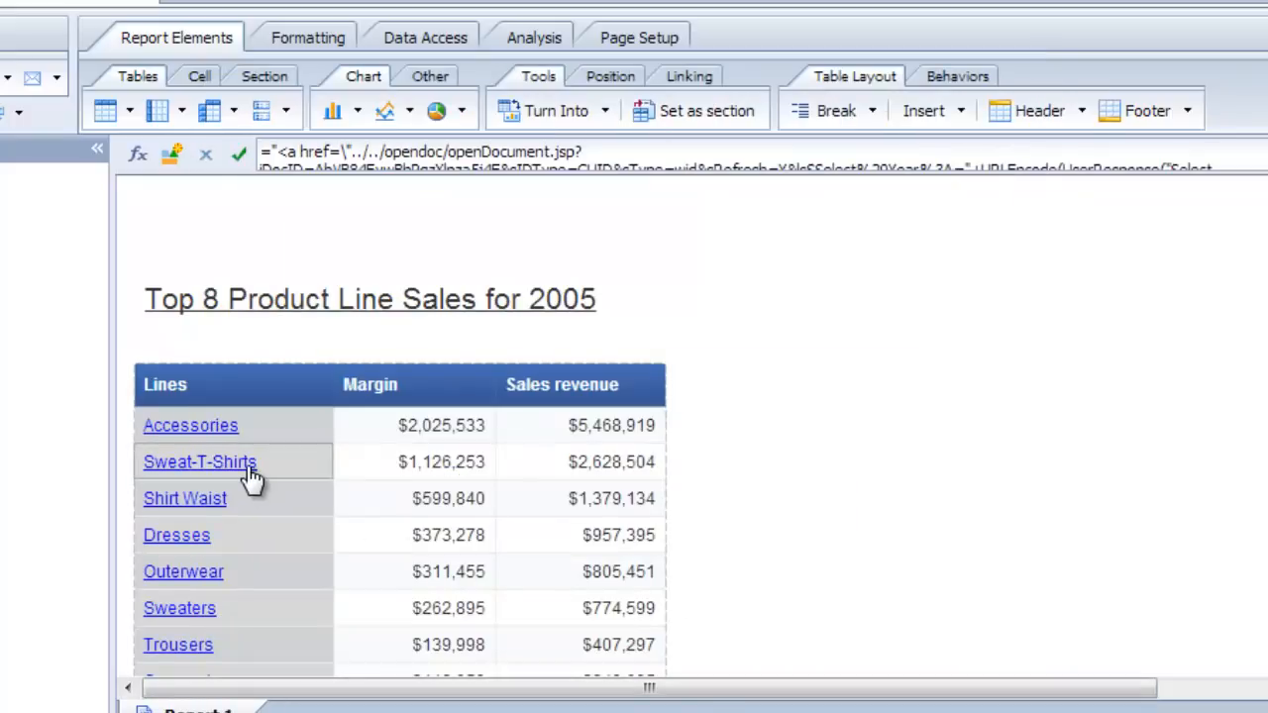
Switch the Top 8 report to Reading mode and refresh its data for the year 2006
left_click(458, 464)
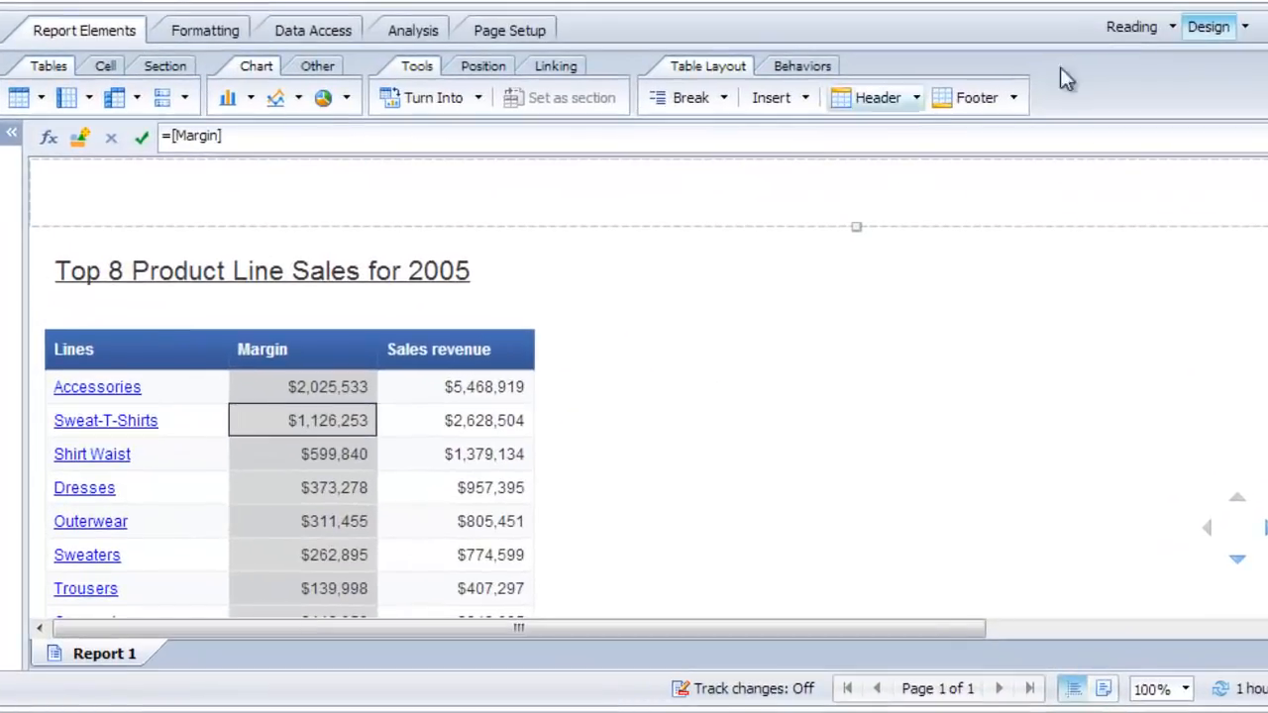
left_click(1127, 29)
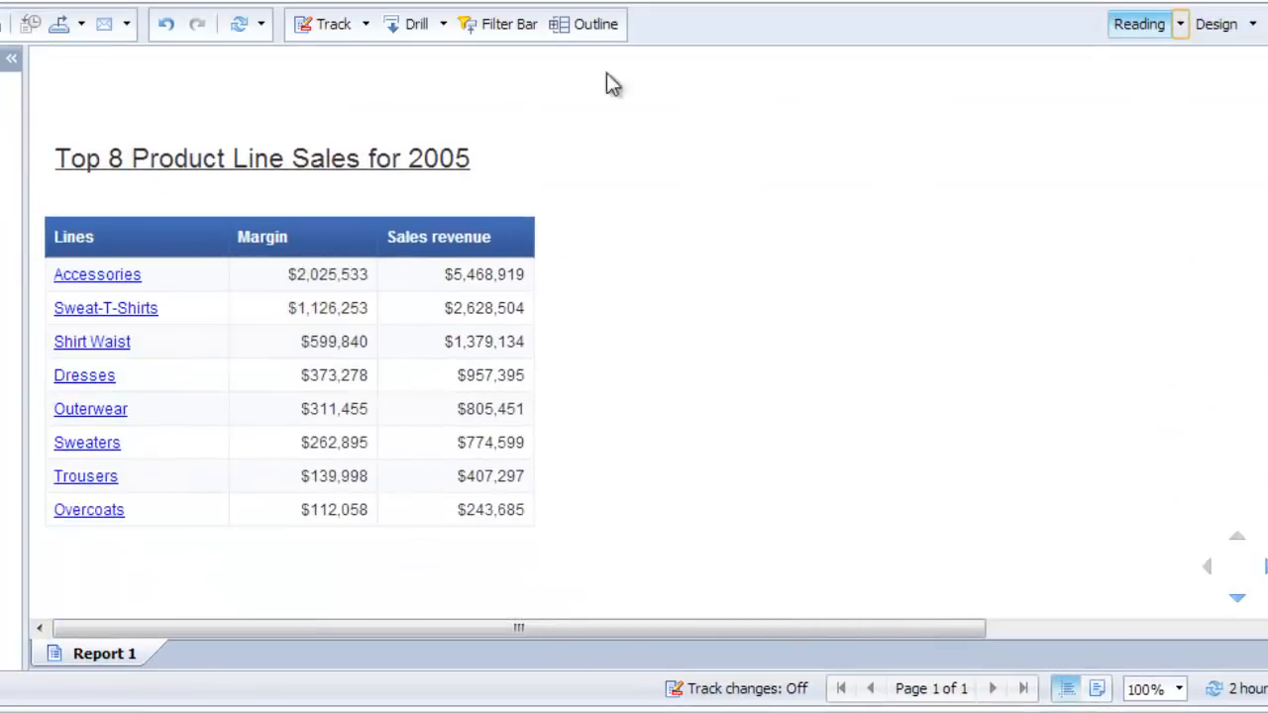
left_click(238, 26)
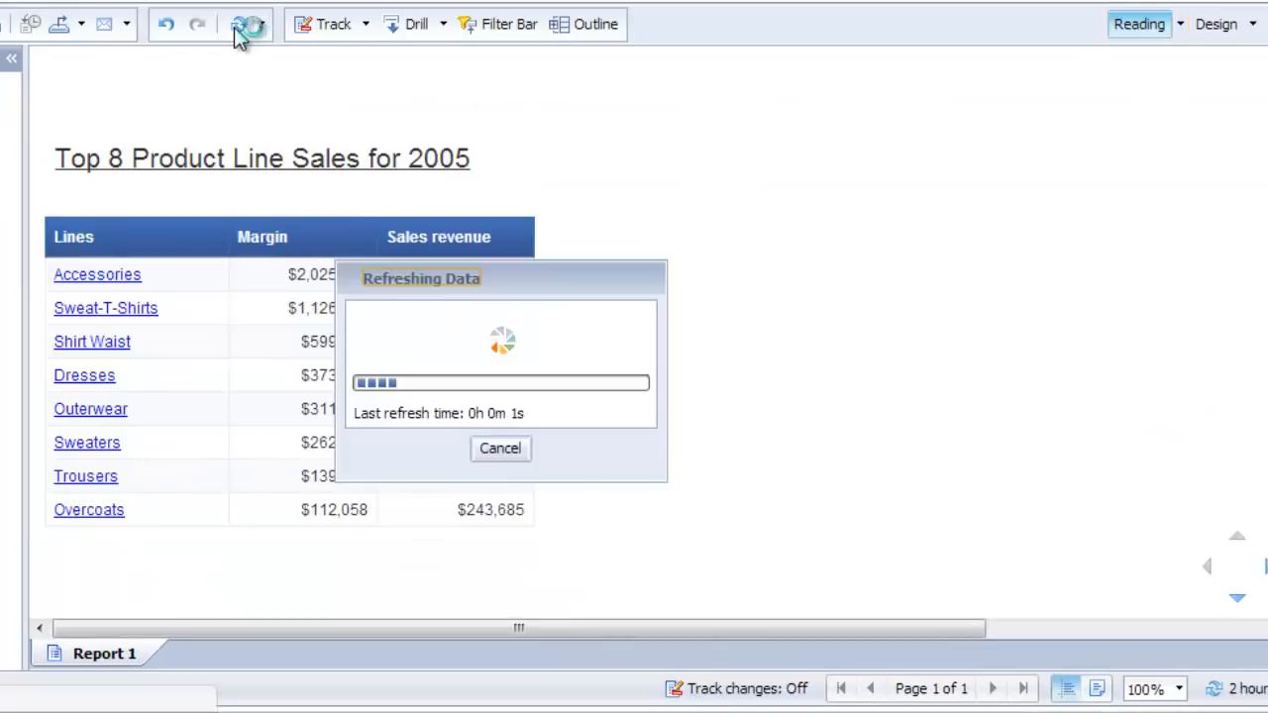
left_click(296, 305)
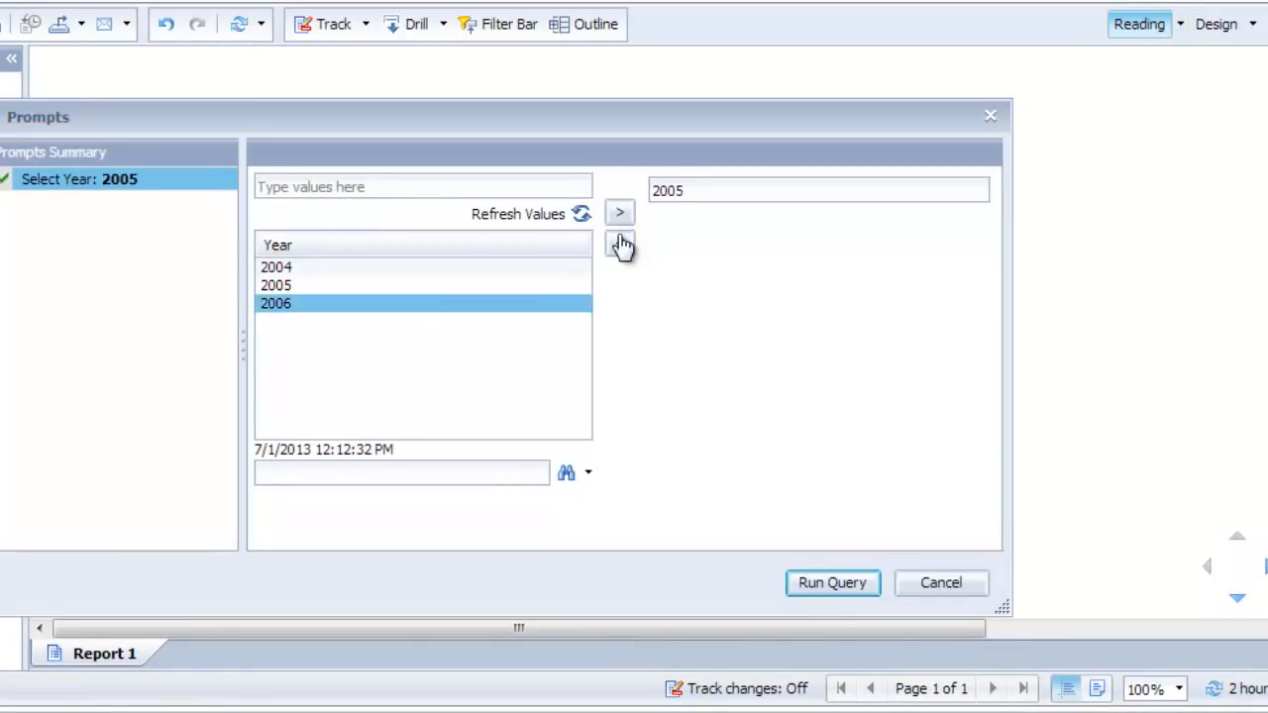
left_click(626, 218)
left_click(834, 586)
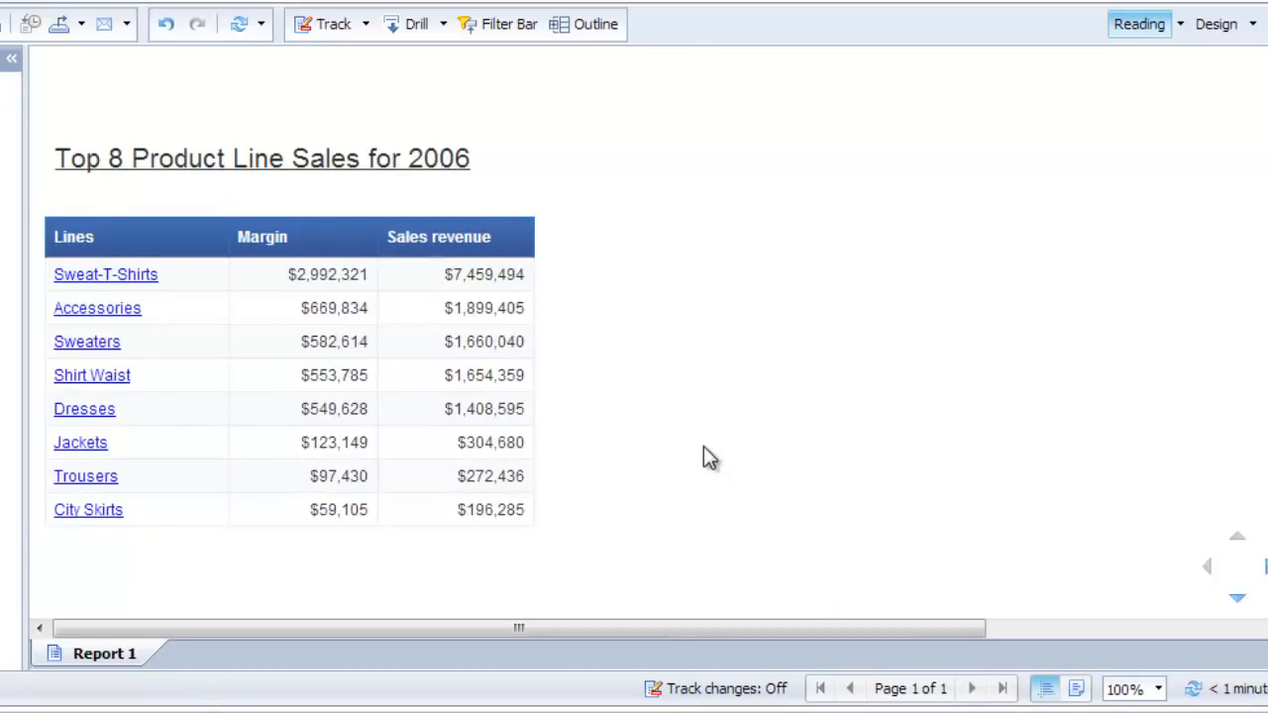
Follow the Sweaters link to check the Product Line Sales Detail report, and close that report
left_click(76, 347)
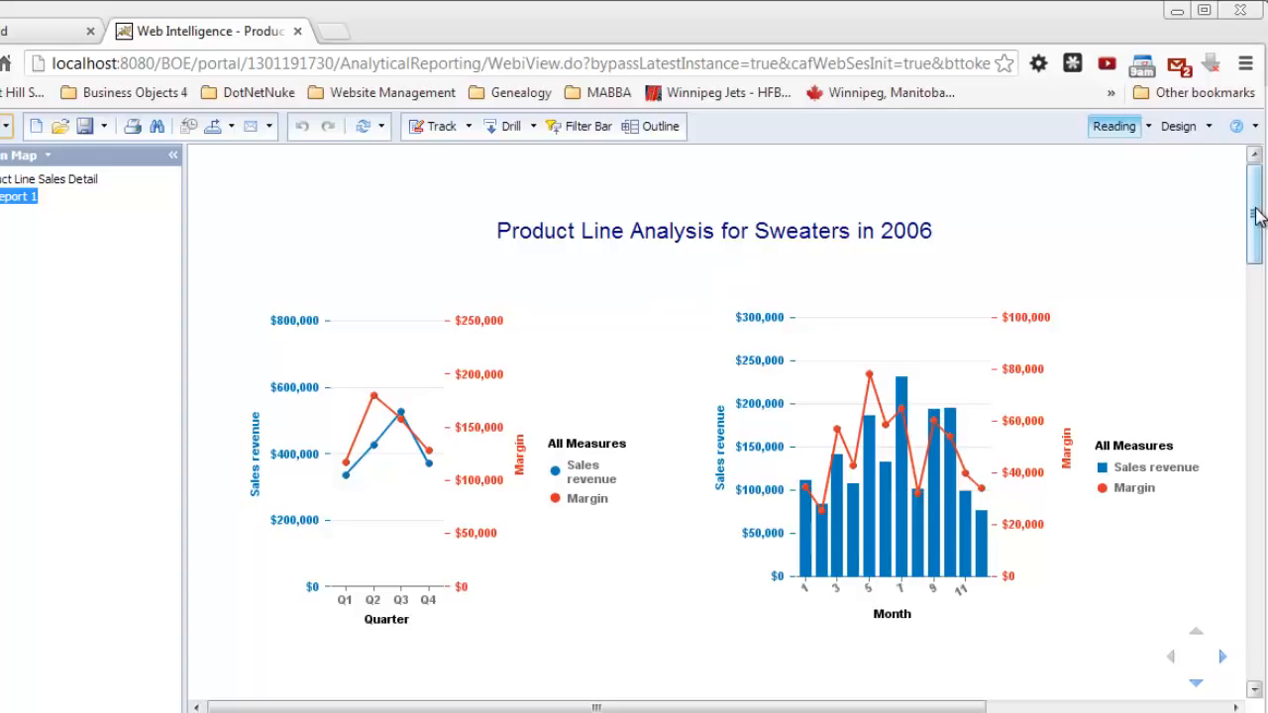
mouse_move(1257, 216)
left_mouse_down()
mouse_move(1256, 375)
mouse_move(1257, 215)
left_mouse_up()
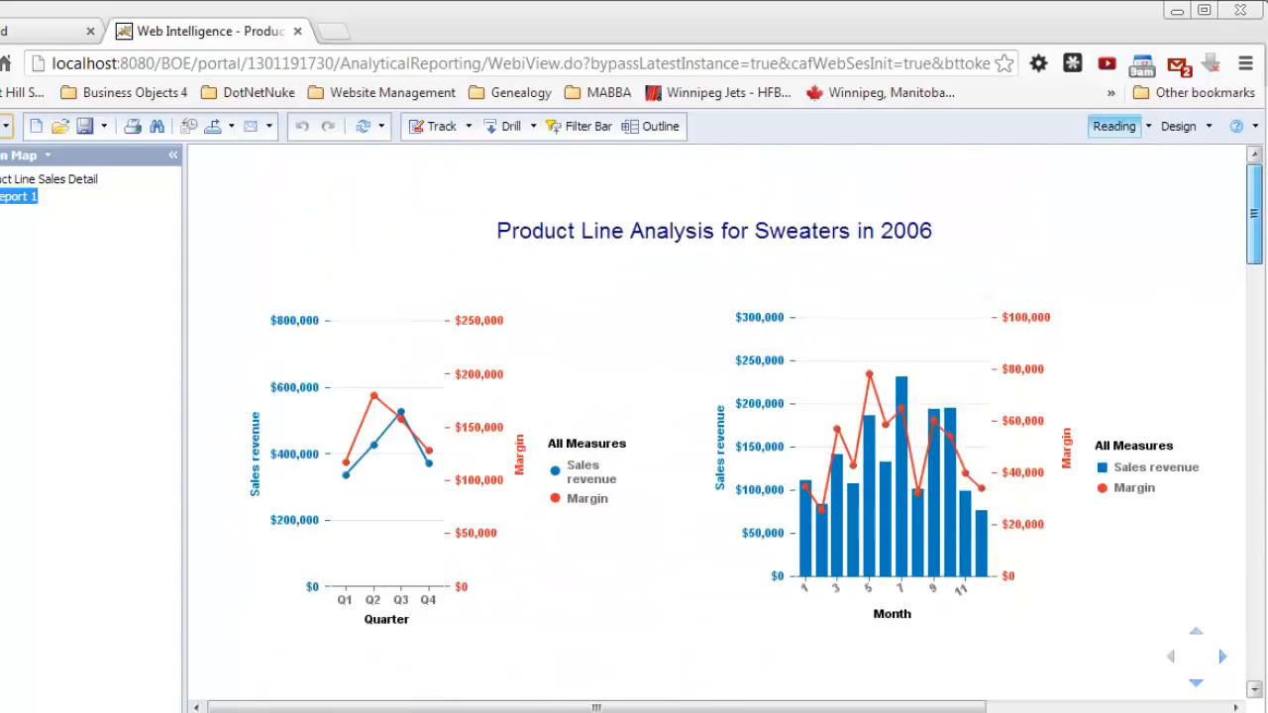
left_click(297, 31)
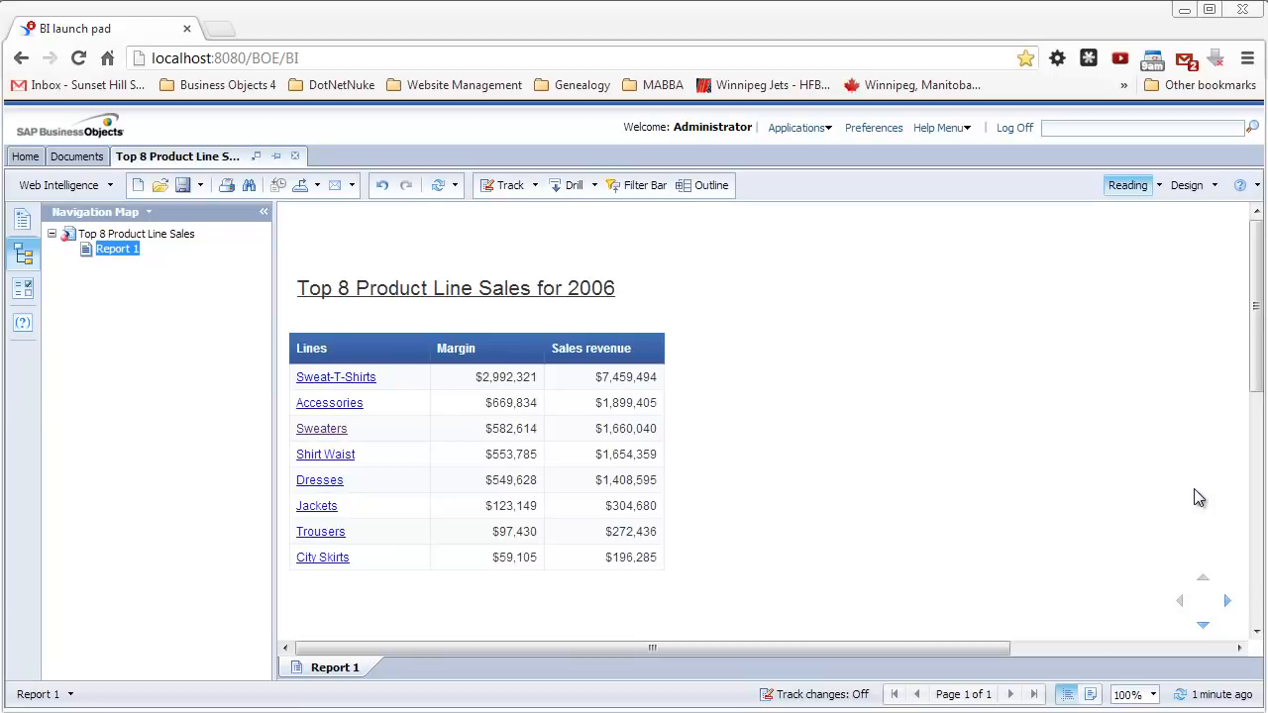
In Design mode, examine the hyperlink formula behind the Lines cells, including its document ID, ID type and prompt parameters, without changing it
left_click(1215, 185)
left_click(1156, 211)
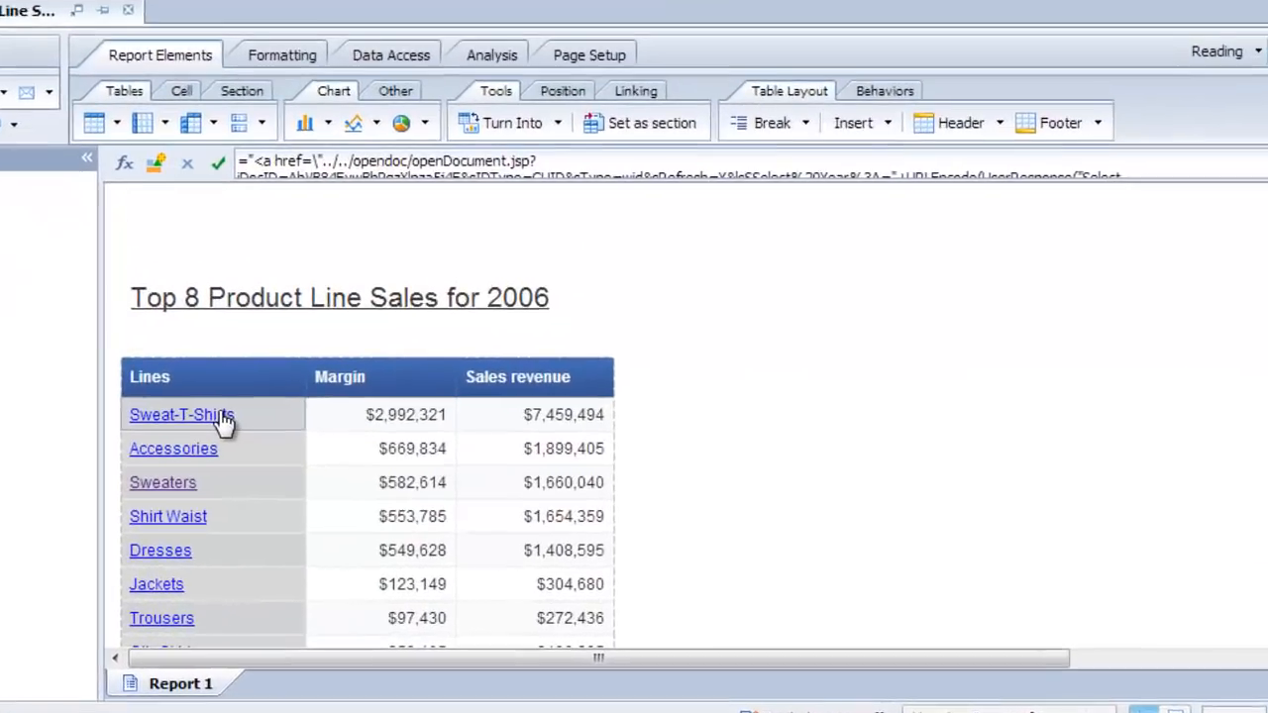
right_click(365, 460)
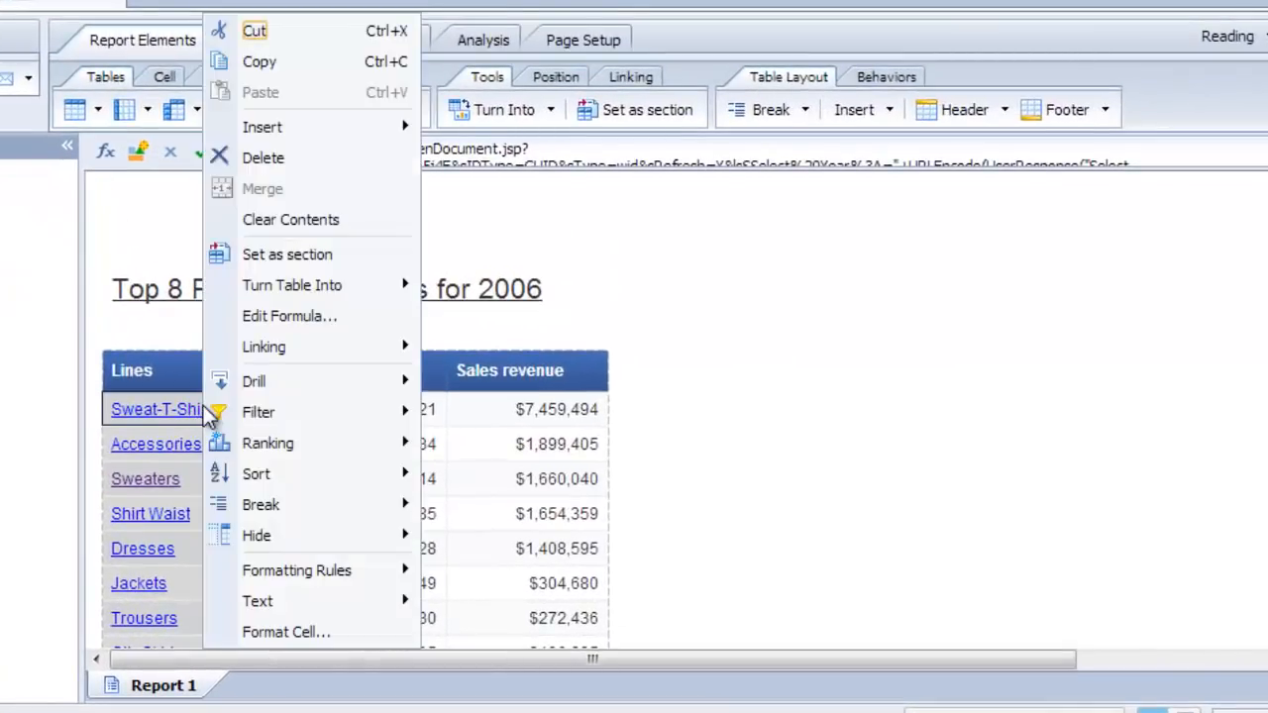
left_click(285, 317)
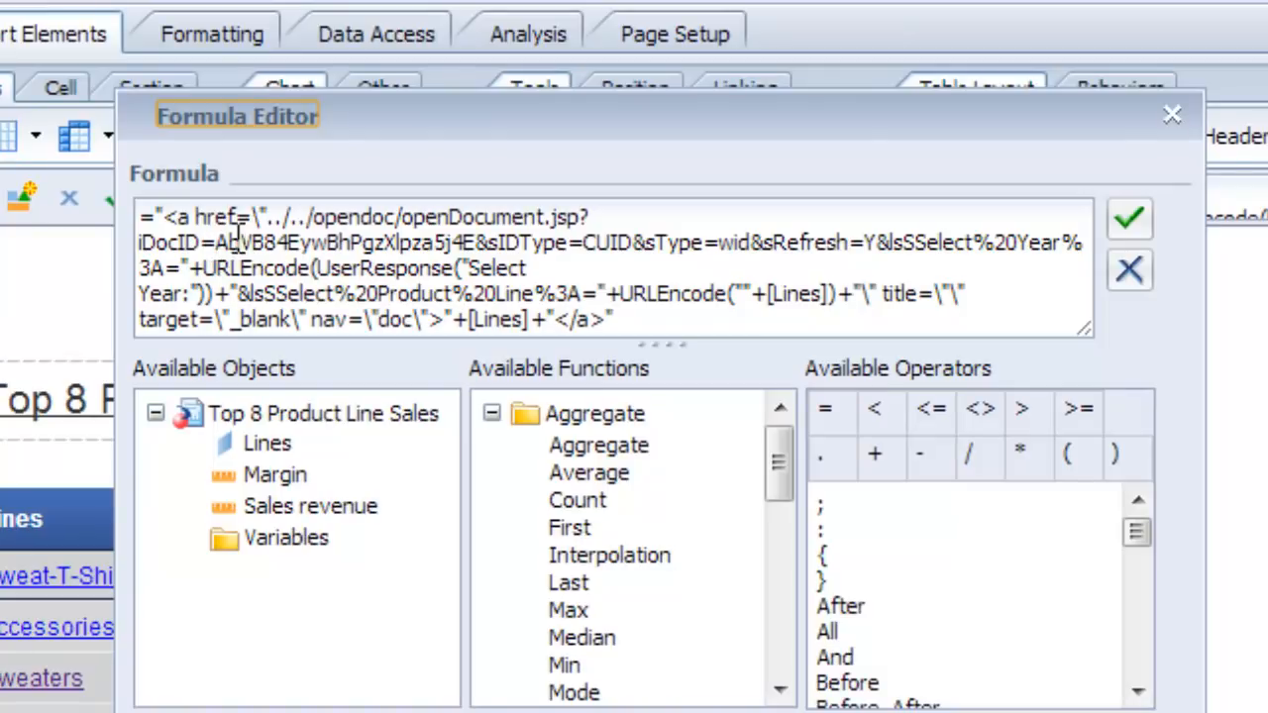
left_click_drag(215, 243, 609, 249)
left_click(572, 244)
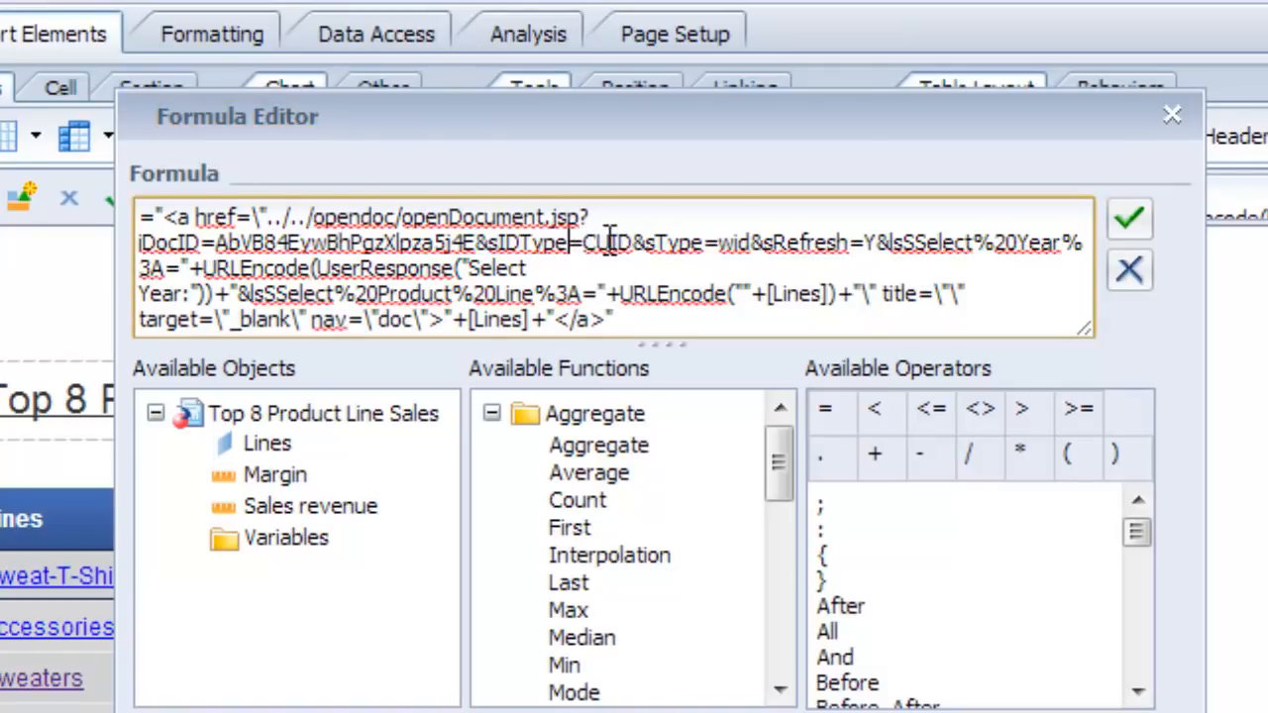
double_click(597, 243)
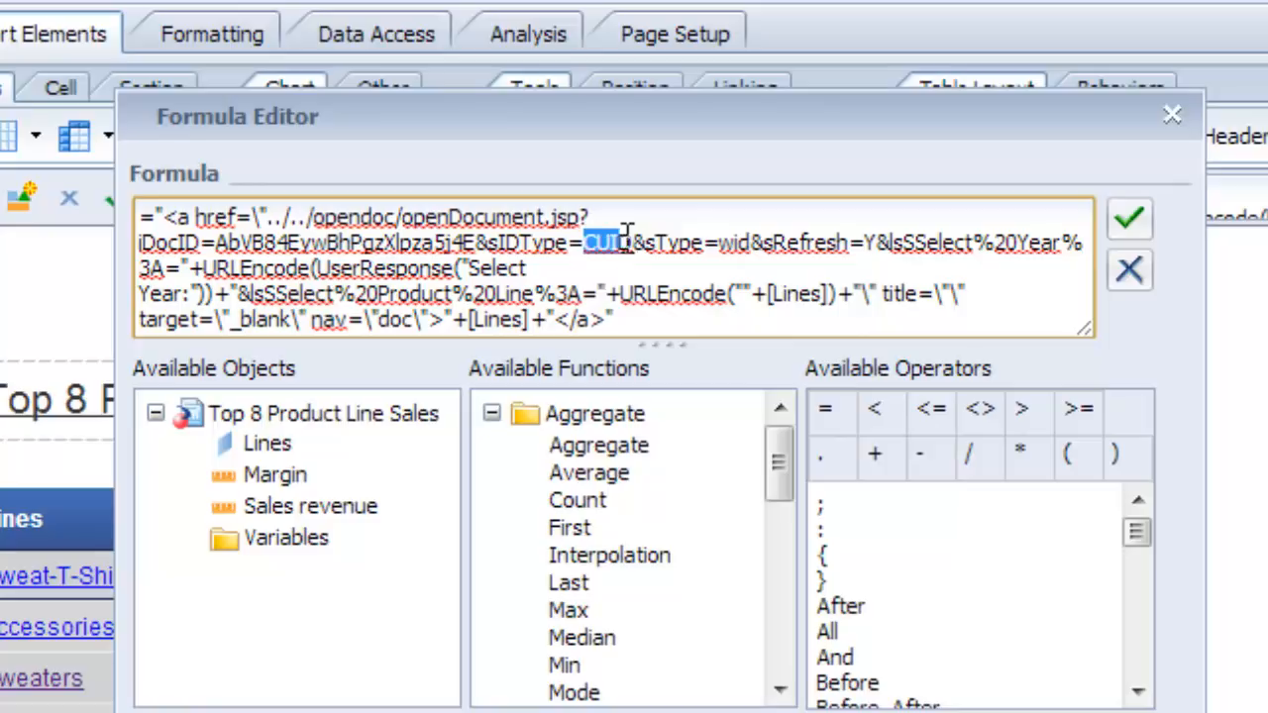
left_click(777, 248)
left_click(637, 292)
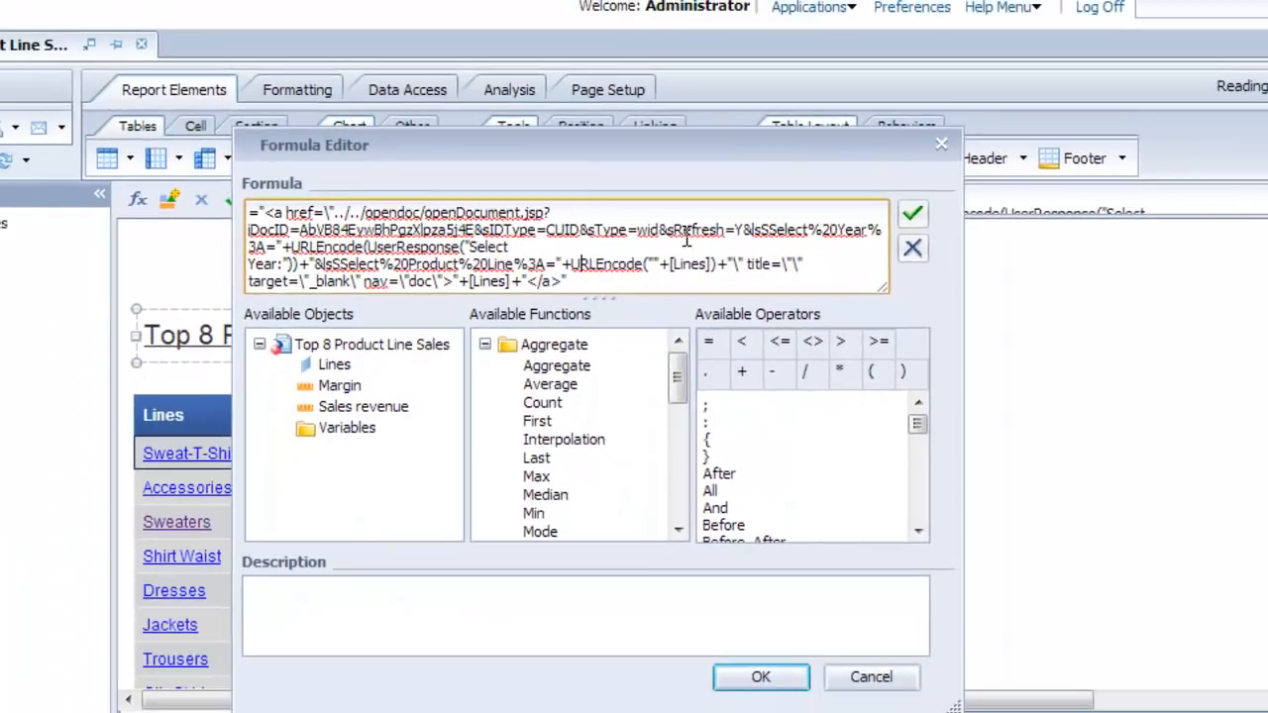
left_click(885, 680)
Return to Reading mode, follow the Accessories link, and review the detail report's title, charts and state breakdown
left_click(1266, 87)
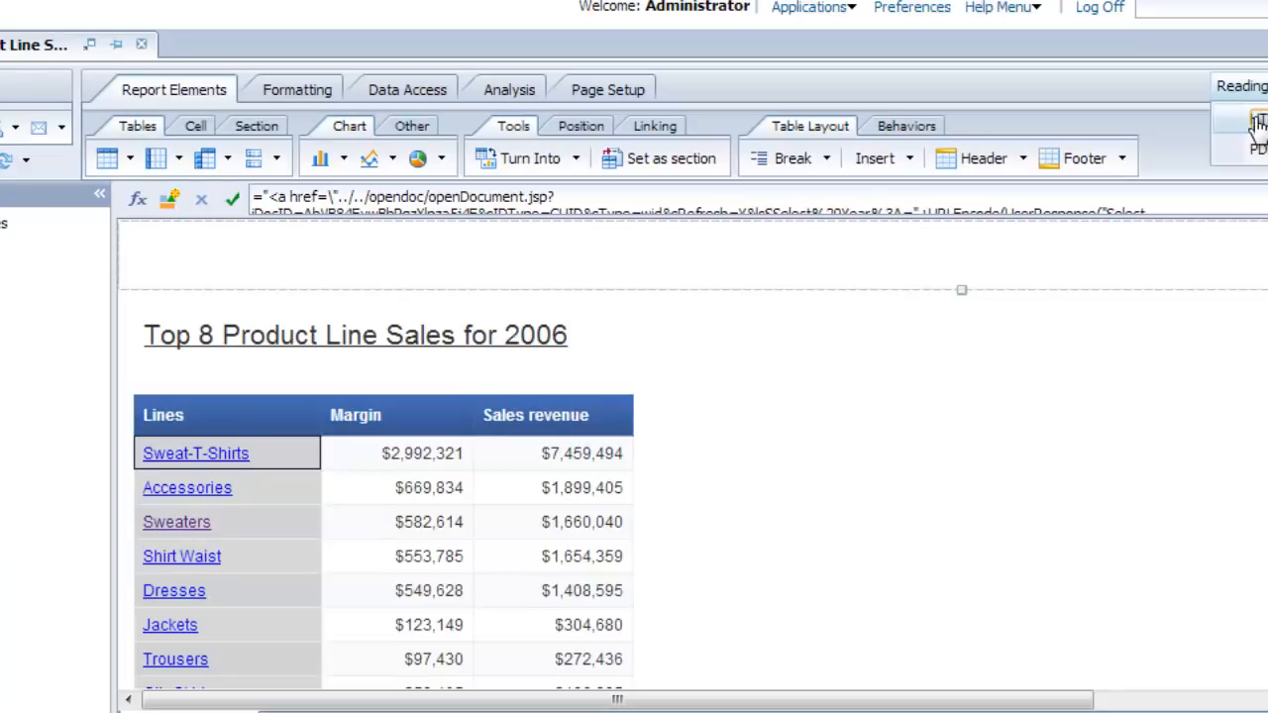
left_click(1266, 87)
left_click(1254, 116)
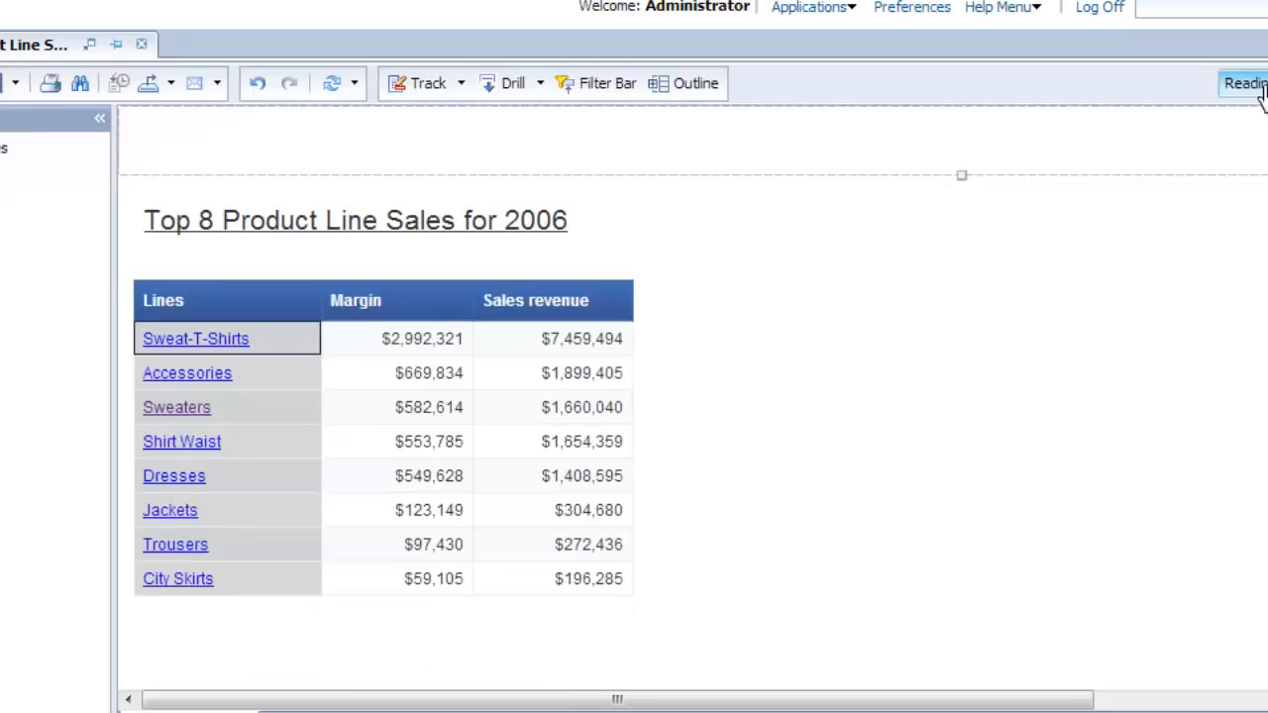
left_click(188, 377)
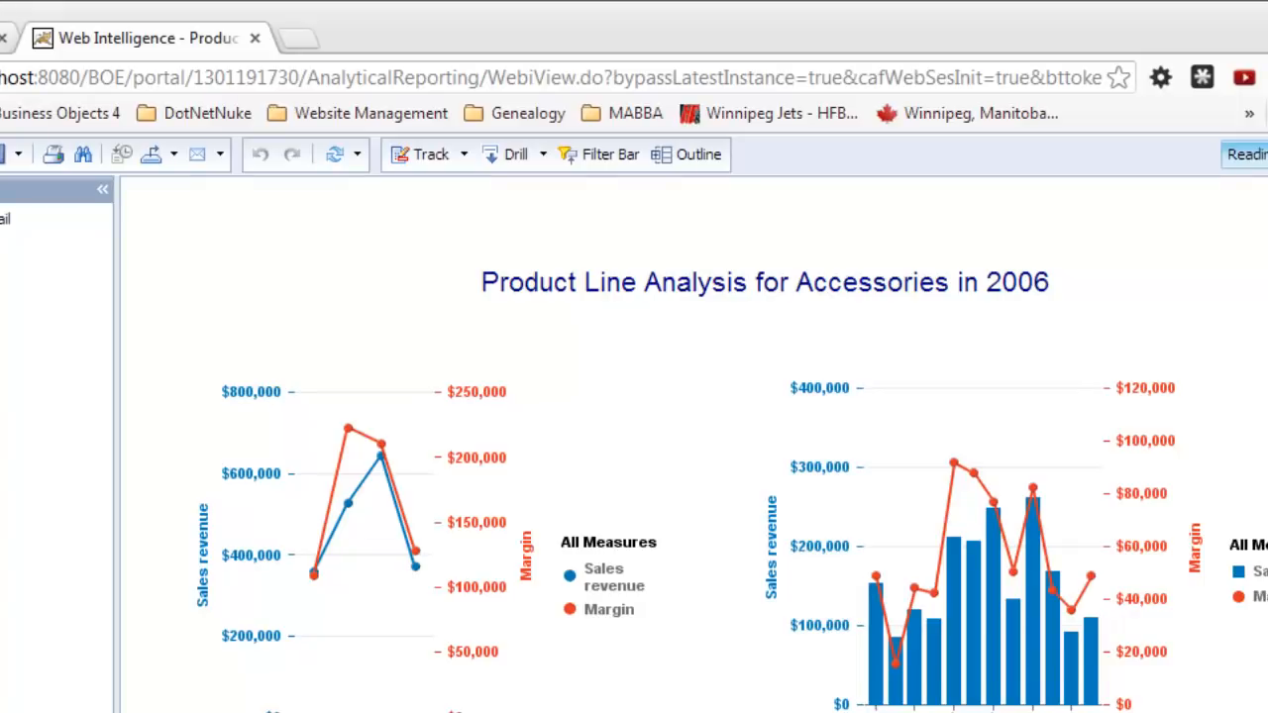
scroll(634, 446, "down", 10)
scroll(635, 446, "up", 7)
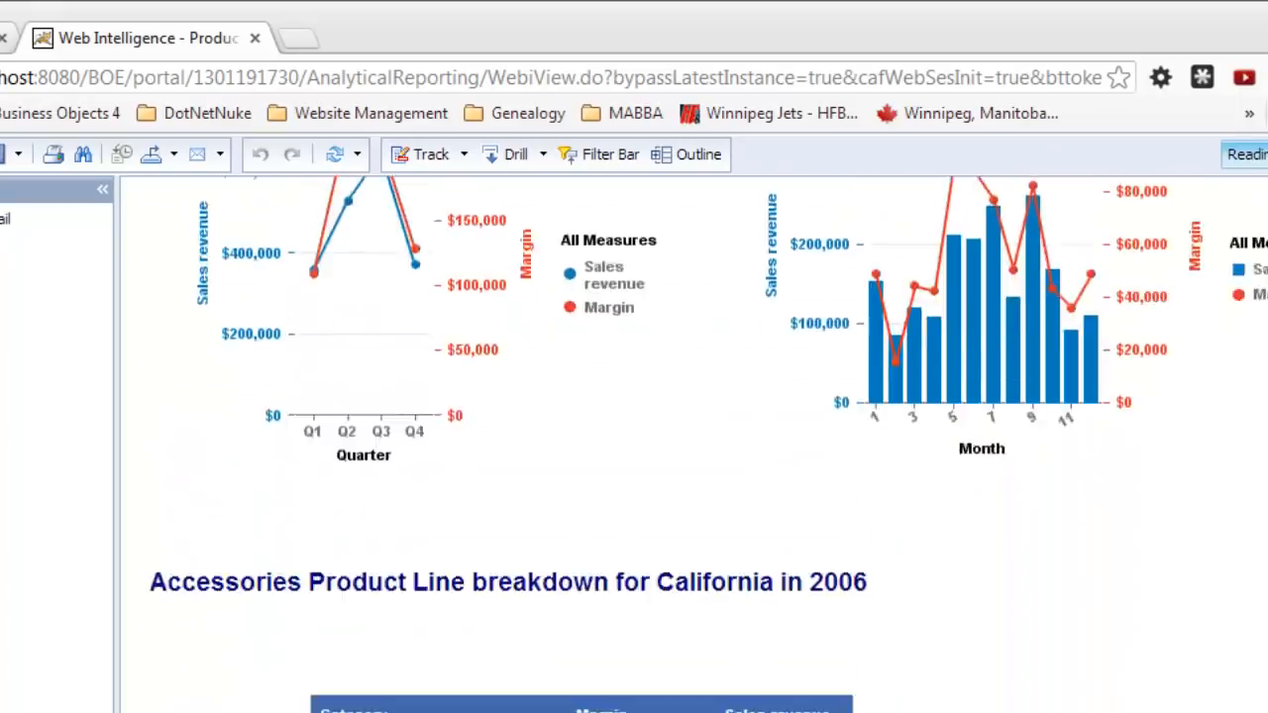
Follow the Jackets link to review the title and charts of its 2006 detail report, and return to the Top 8 report
scroll(954, 272, "up", 3)
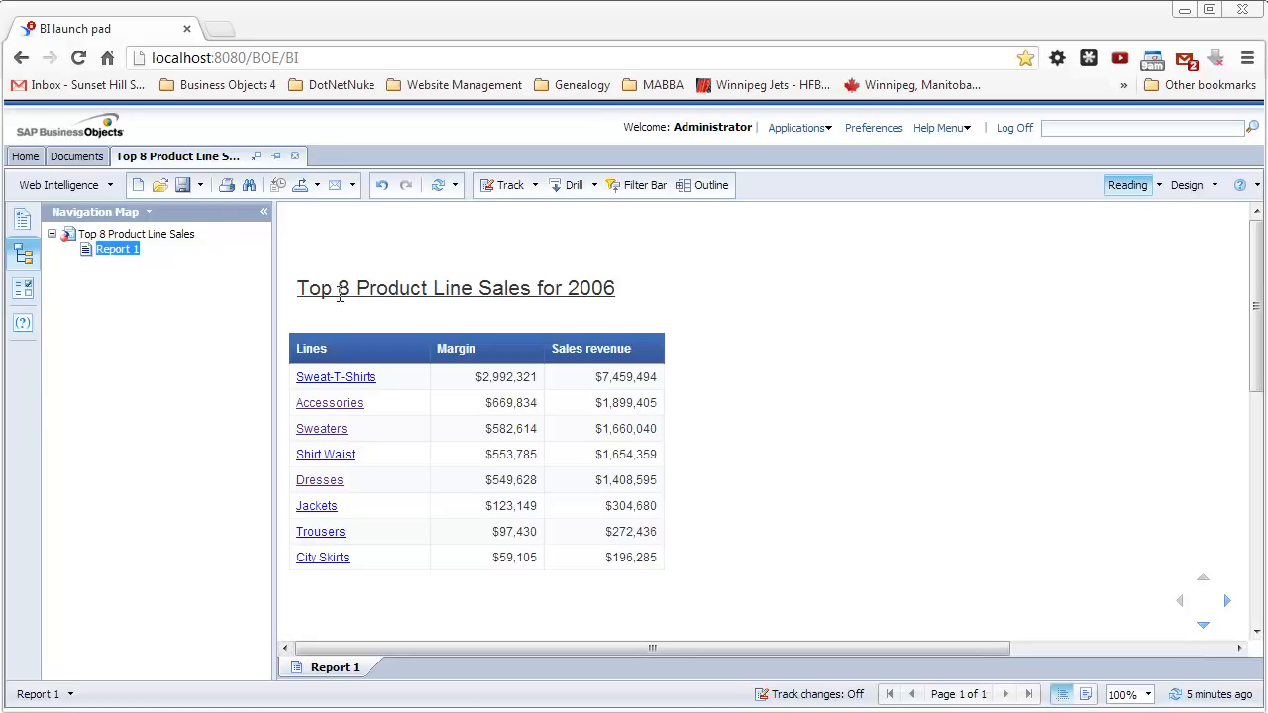
left_click(556, 287)
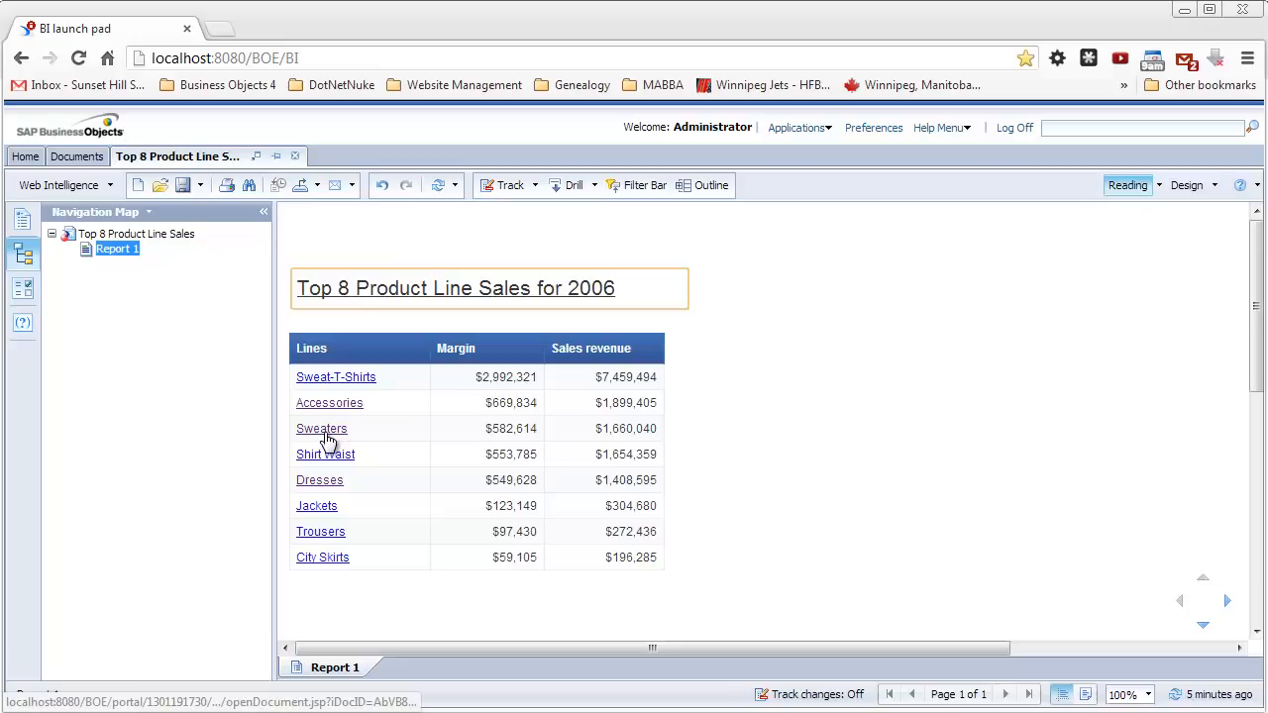
left_click(317, 511)
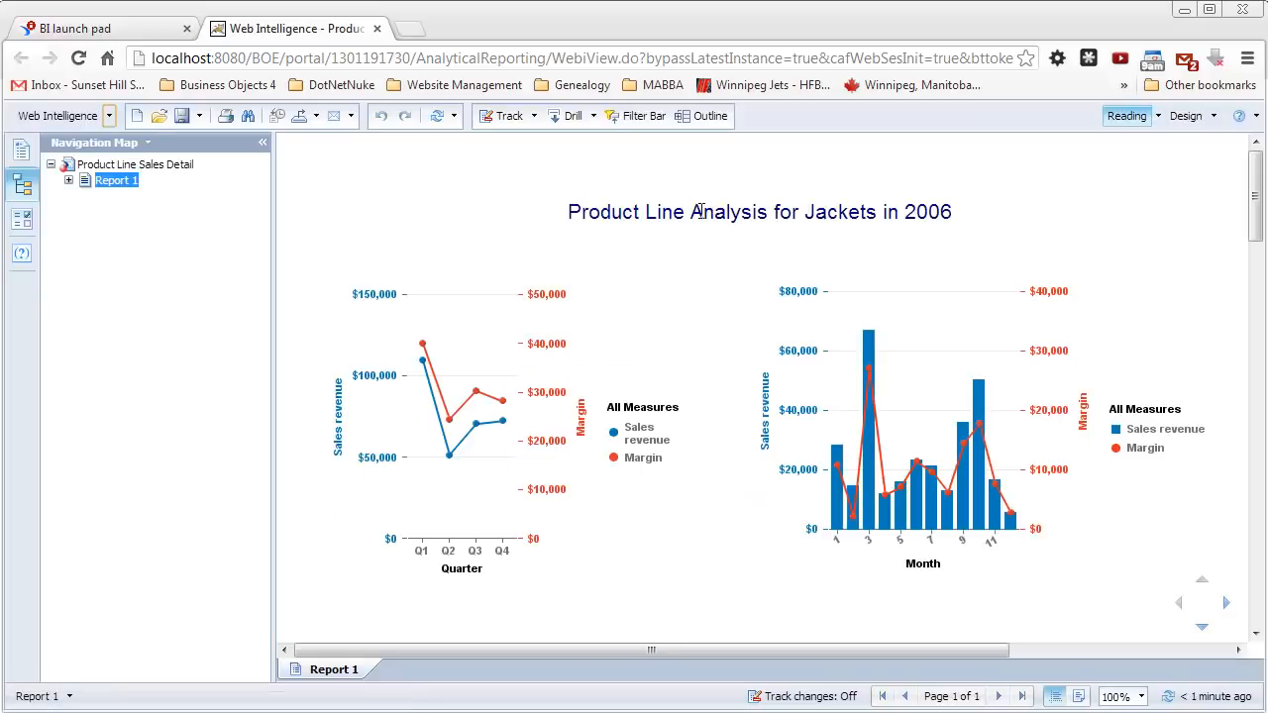
left_click(701, 211)
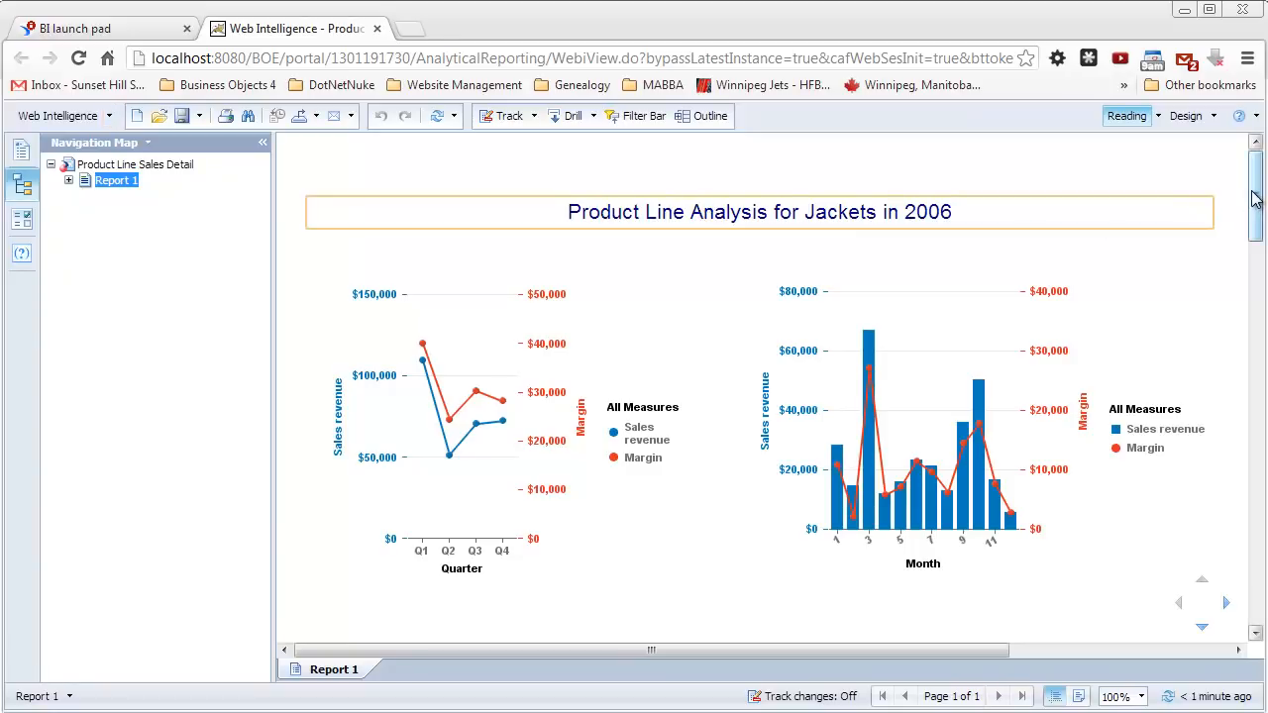
mouse_move(1255, 199)
left_mouse_down()
mouse_move(1258, 354)
mouse_move(1259, 198)
left_mouse_up()
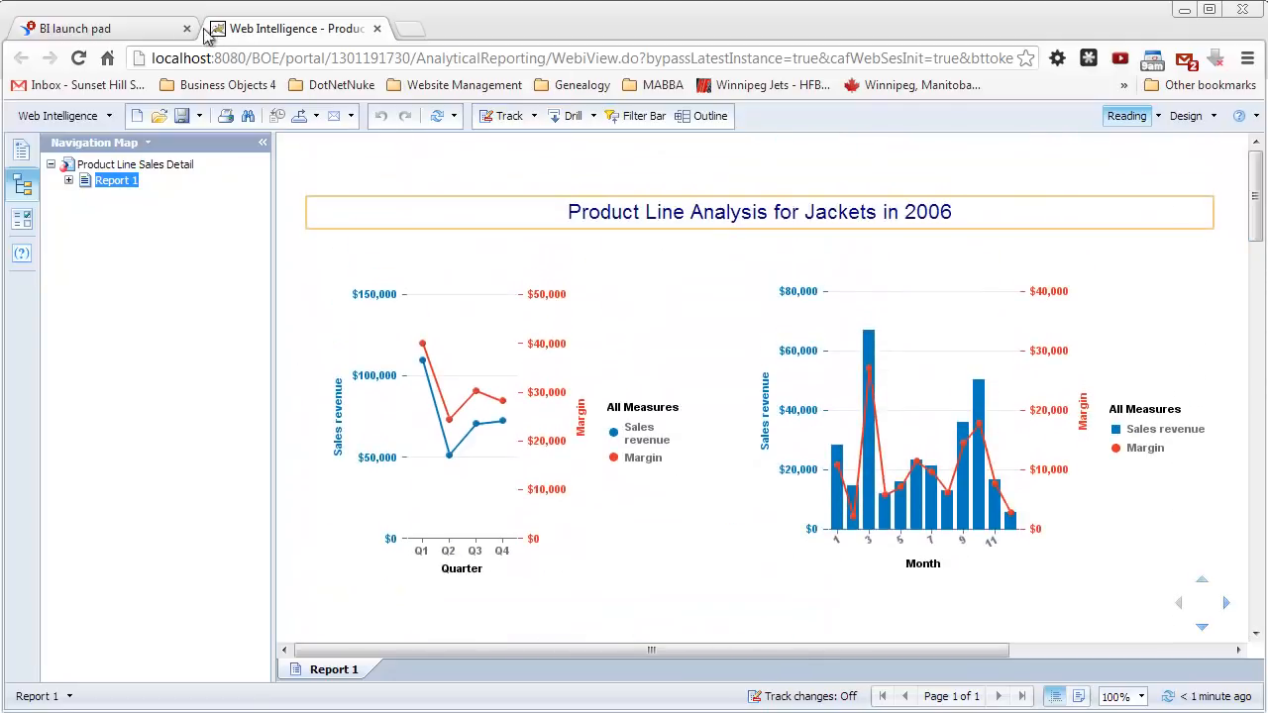
left_click(136, 32)
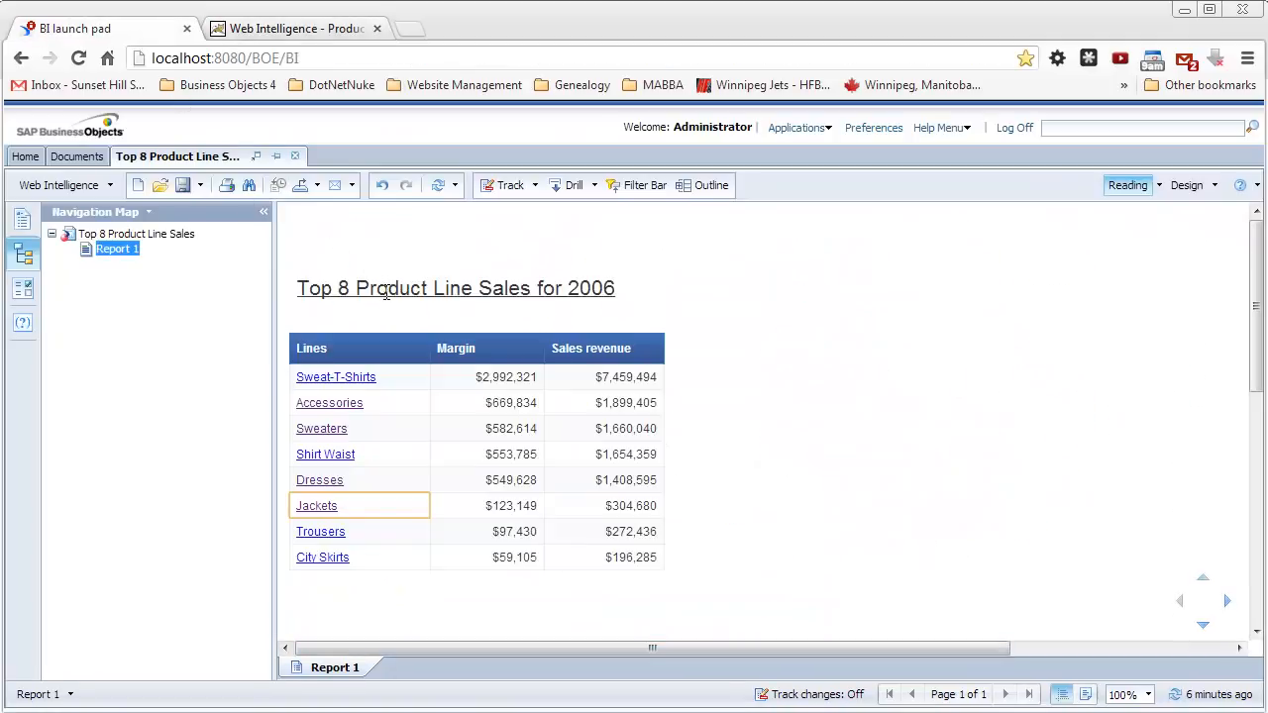
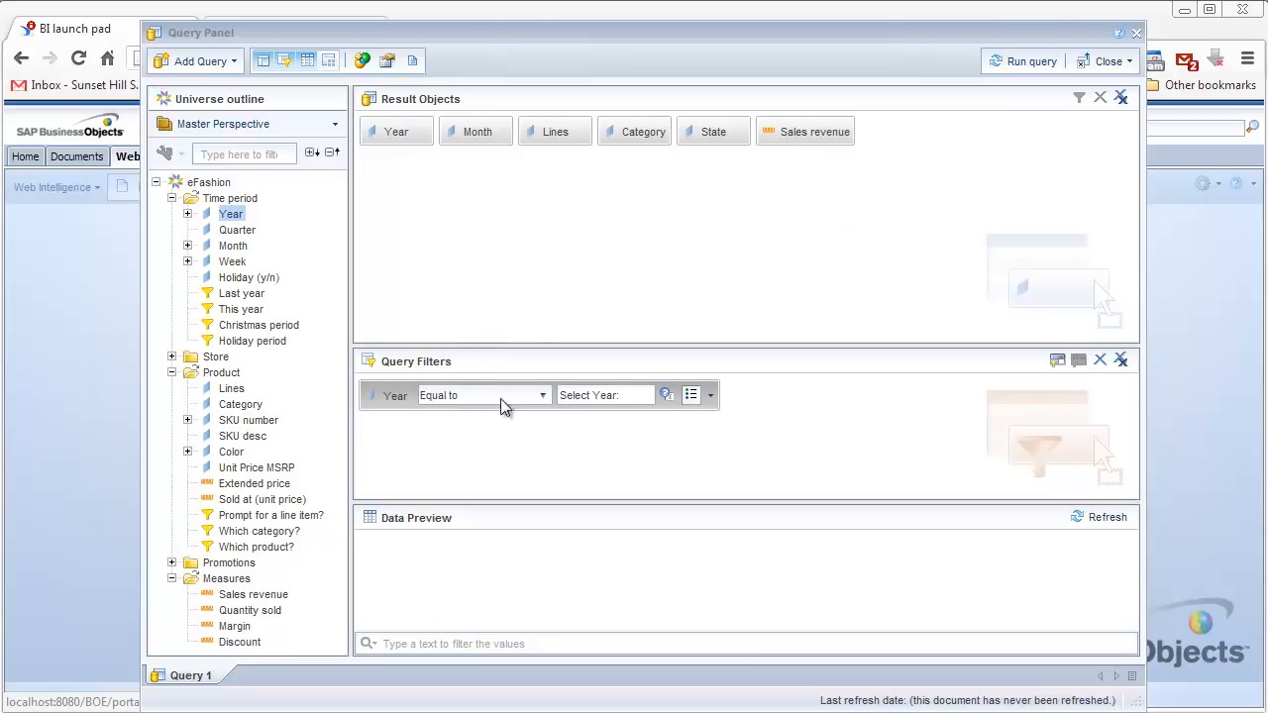
Run the new eFashion query with 2005 chosen for the Select Year prompt
left_click(1033, 61)
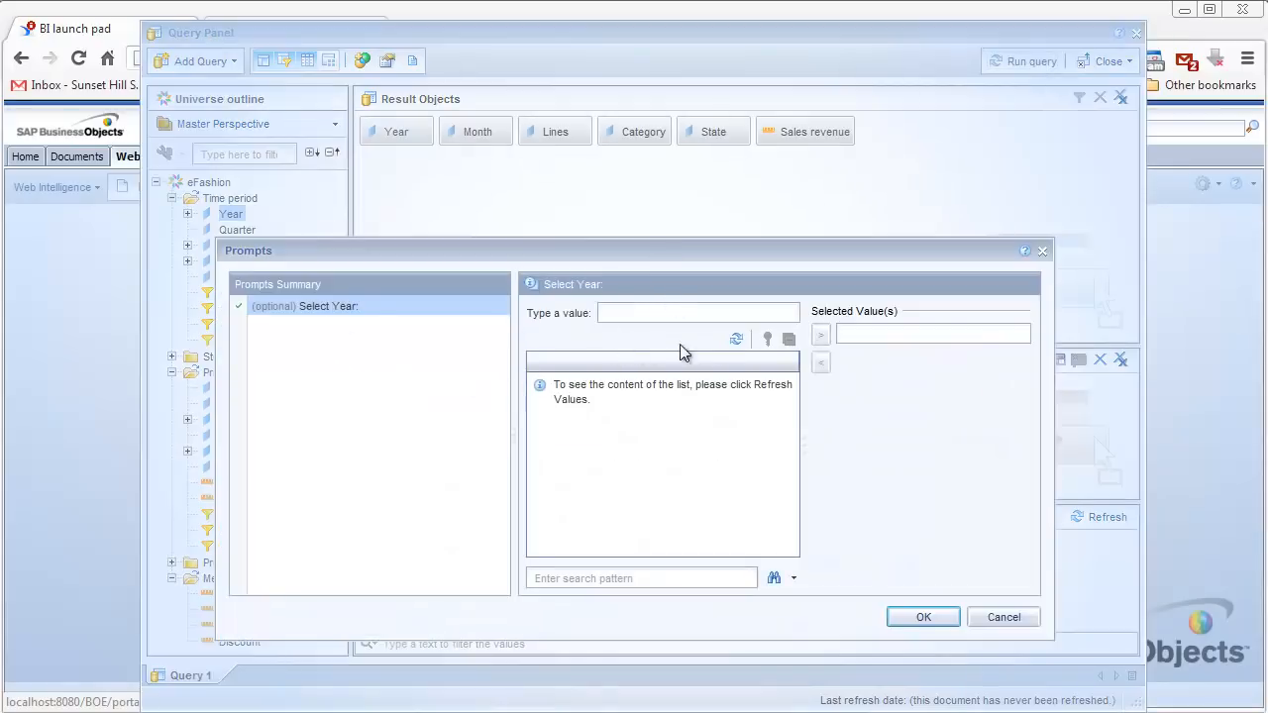
left_click(736, 339)
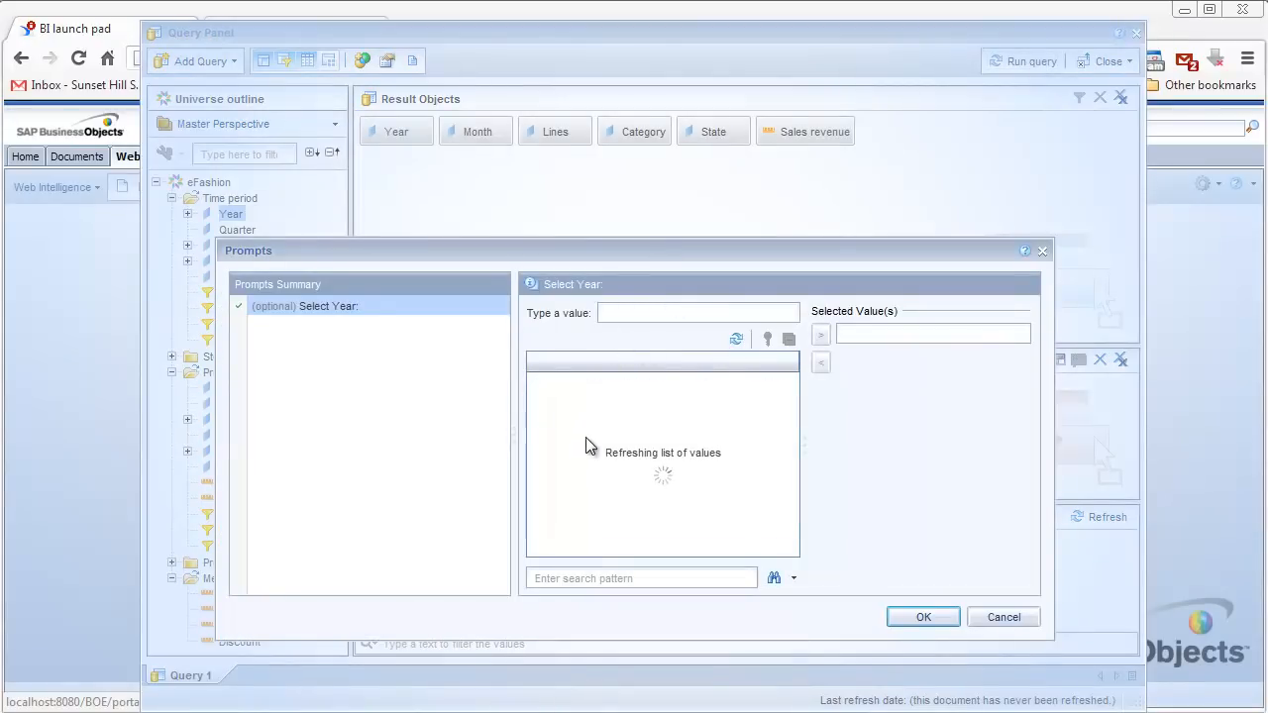
left_click(540, 397)
left_click(821, 335)
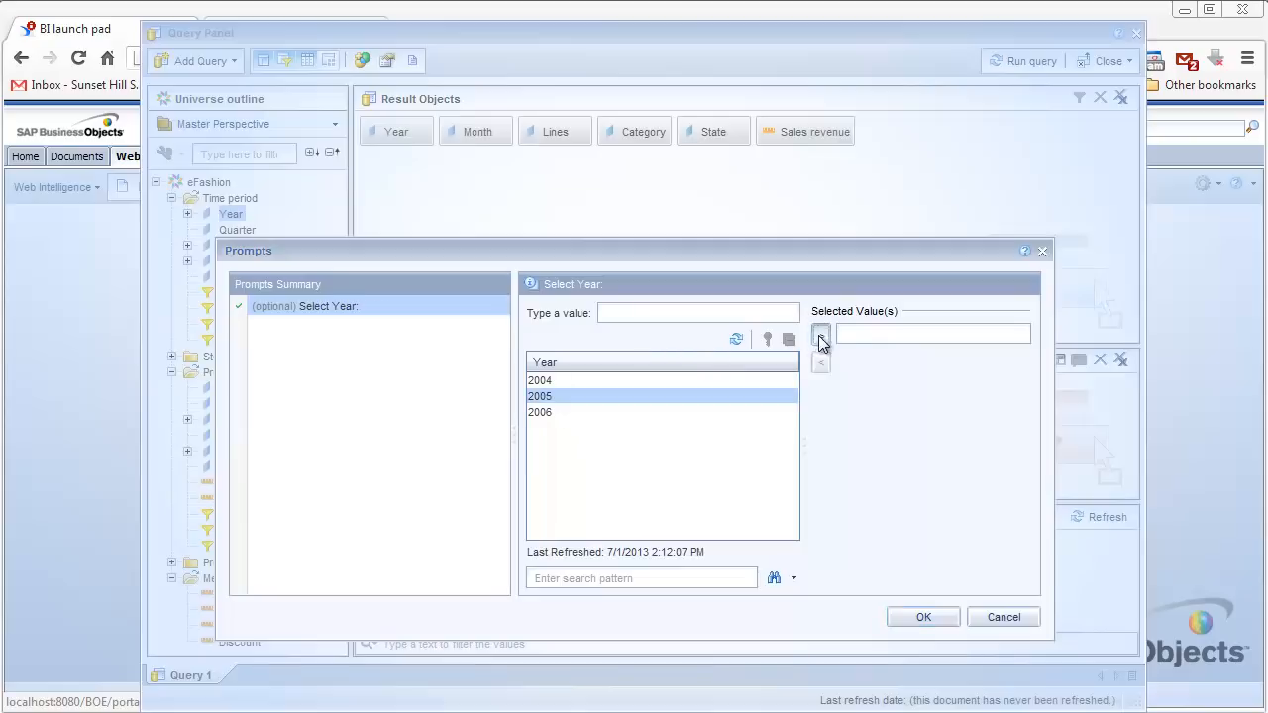
left_click(910, 618)
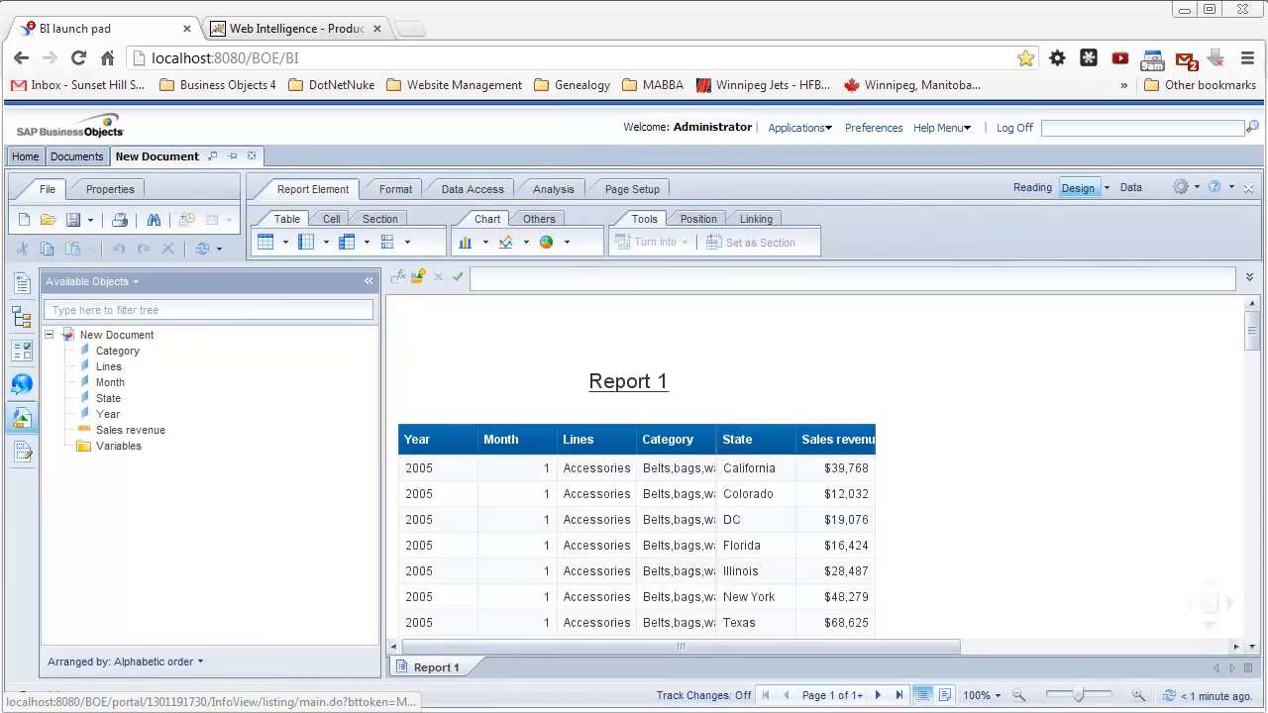
Delete the default table from Report 1 of the new document
left_click(832, 454)
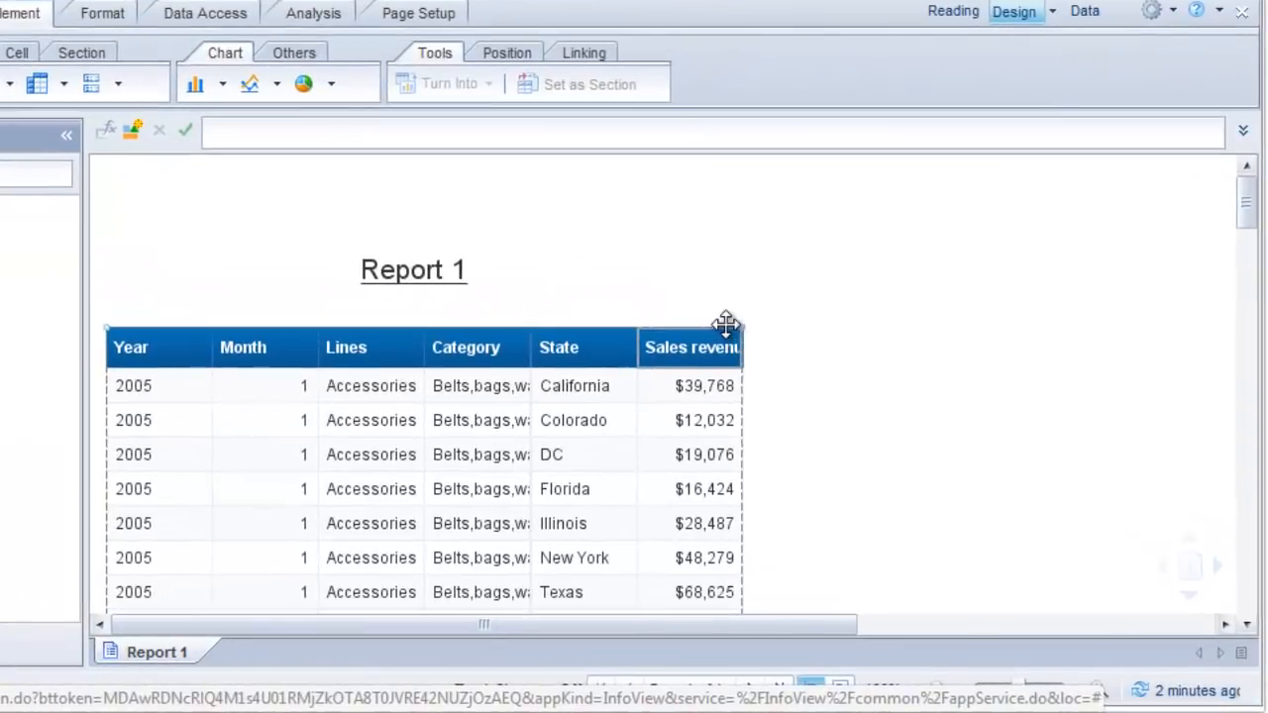
right_click(744, 349)
left_click(821, 507)
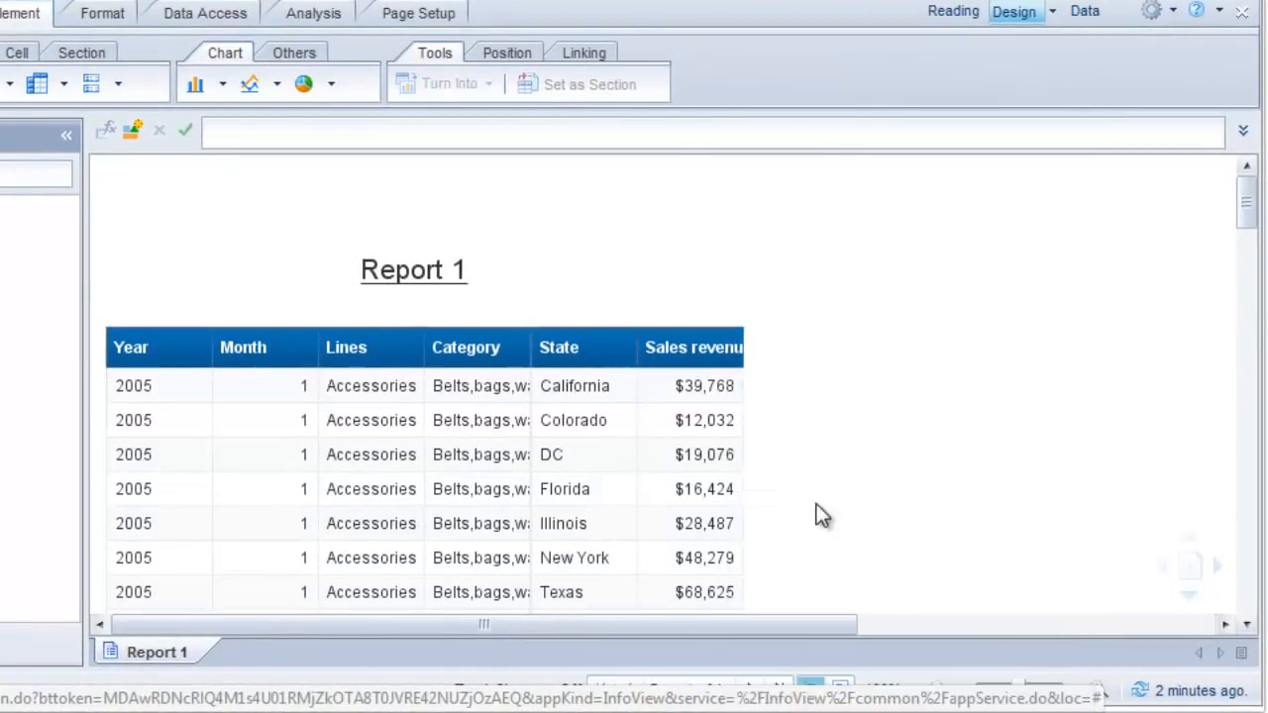
Insert a cross table below the report title with Lines on the horizontal axis, State on the vertical axis and Sales revenue in the body
left_click(64, 84)
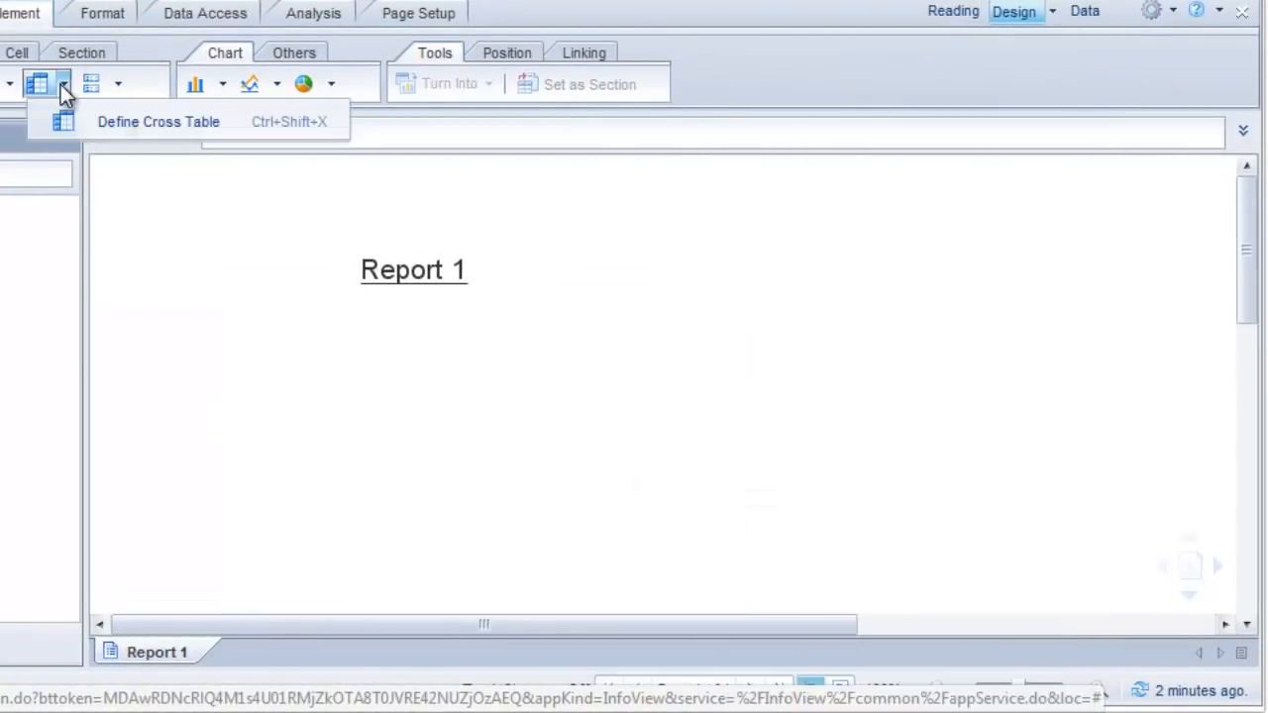
left_click(101, 122)
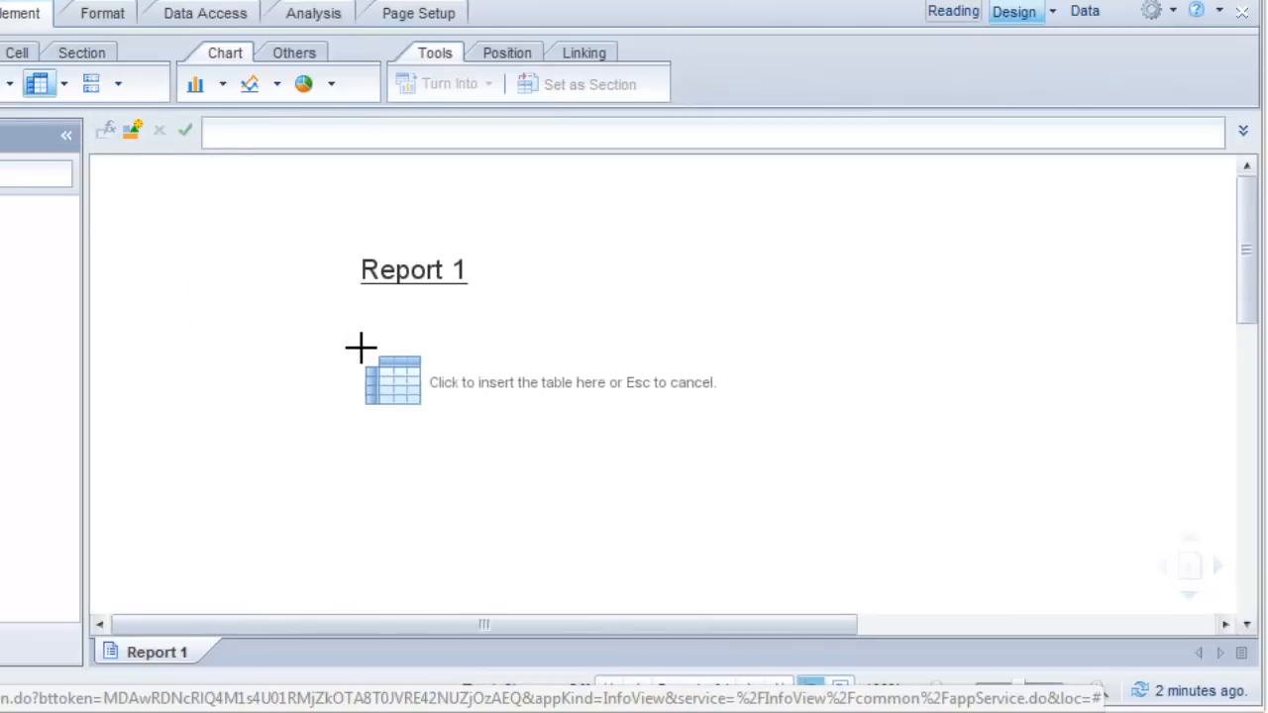
left_click(218, 403)
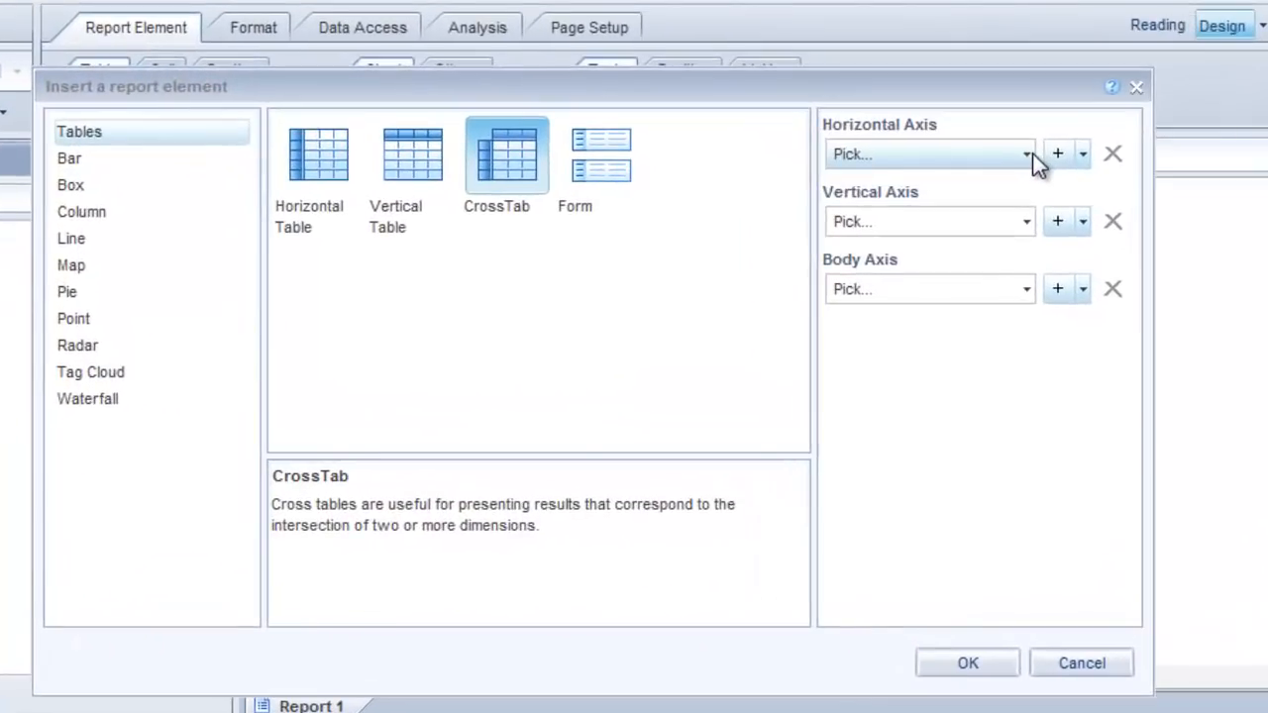
left_click(1000, 192)
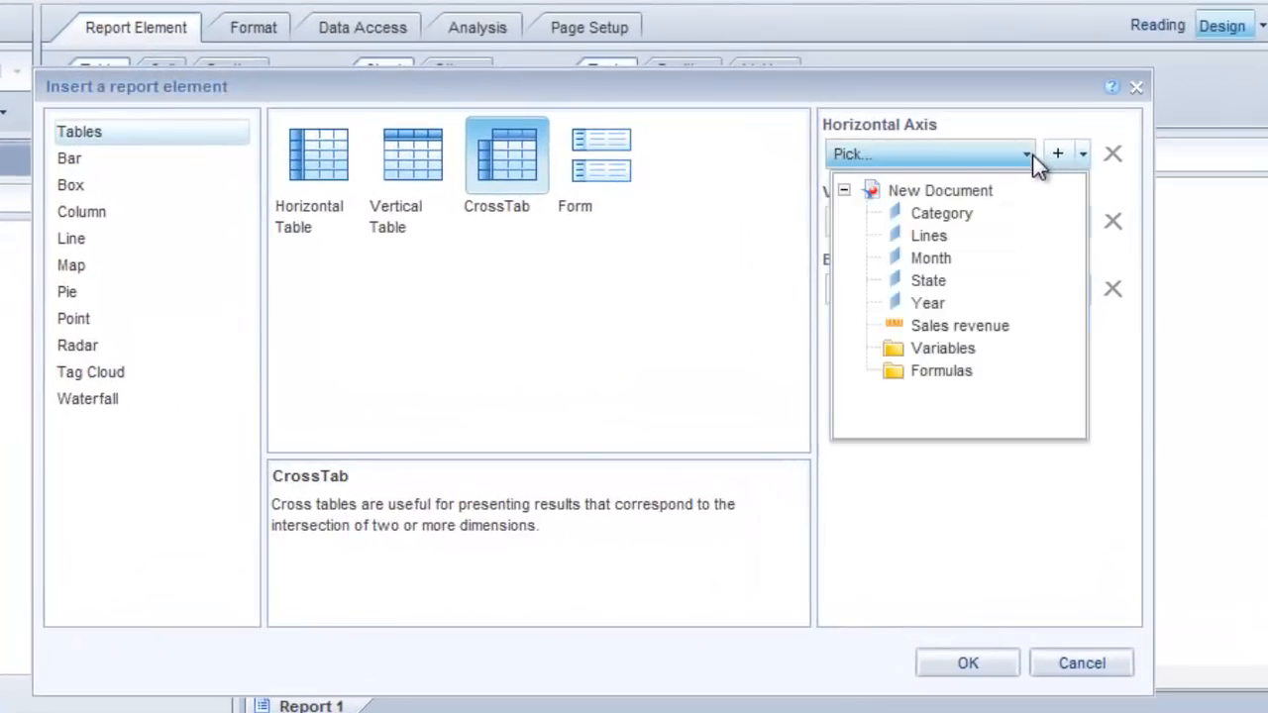
left_click(928, 238)
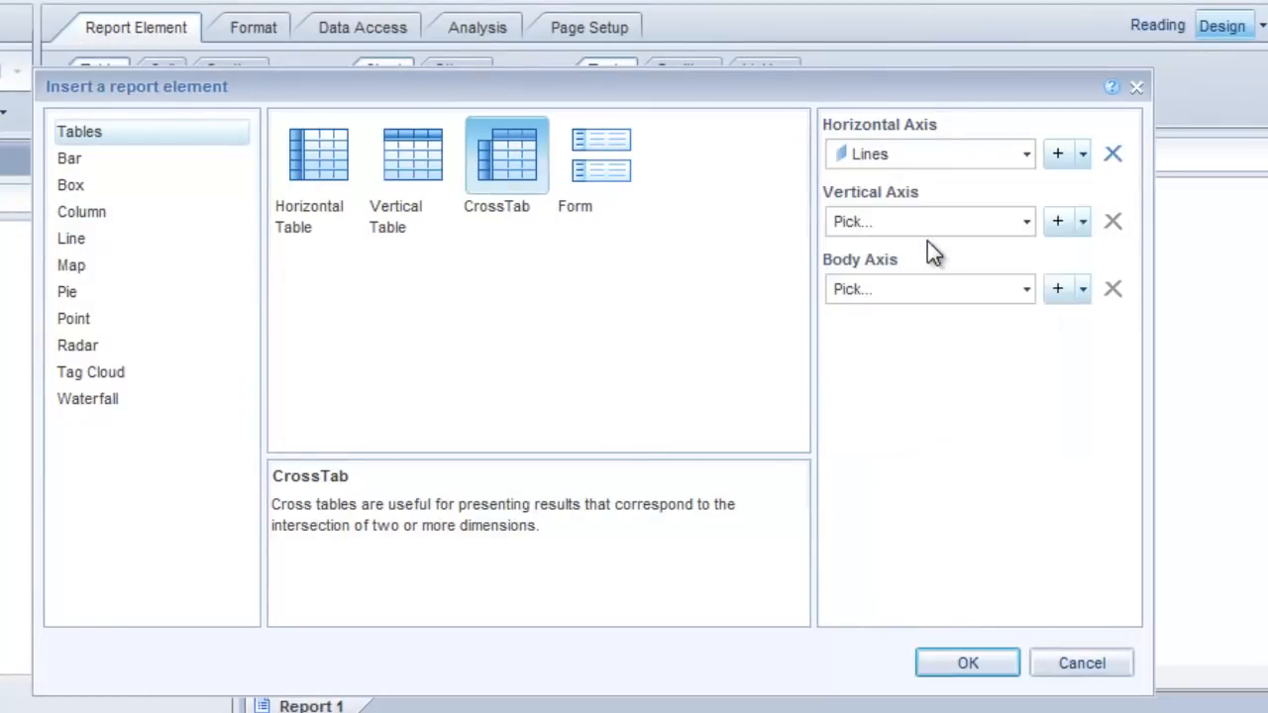
left_click(1027, 224)
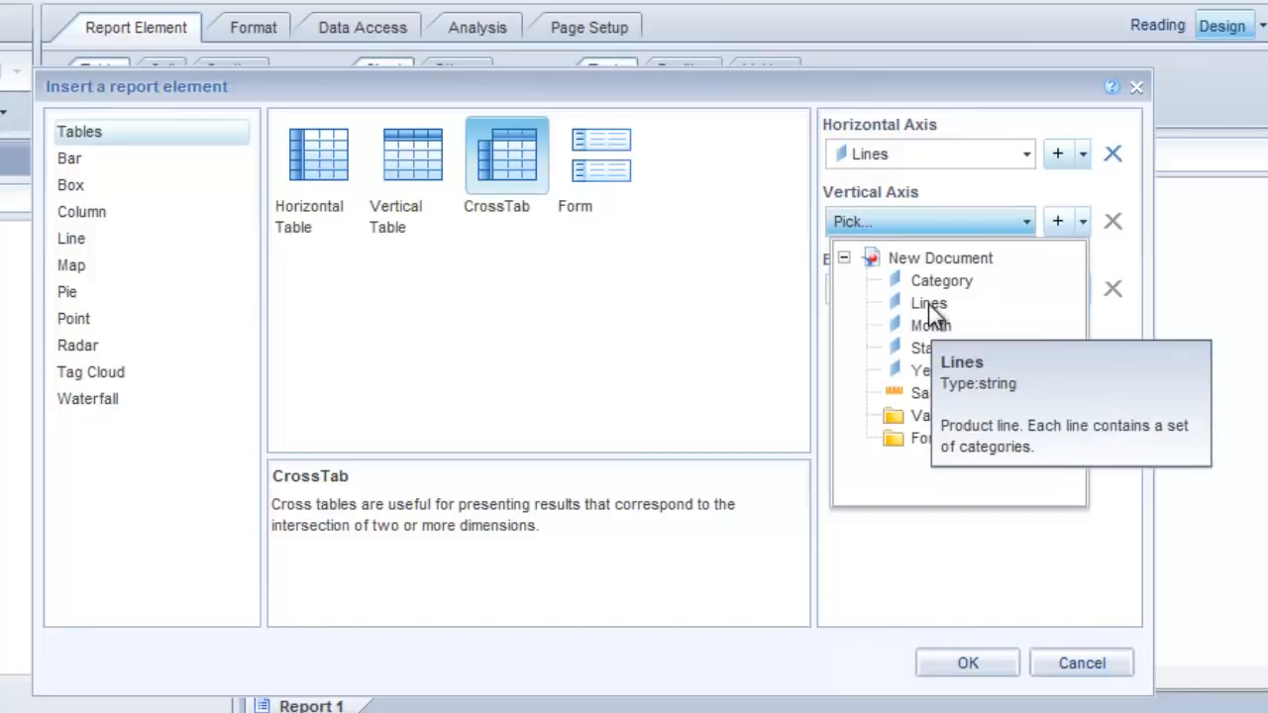
left_click(926, 350)
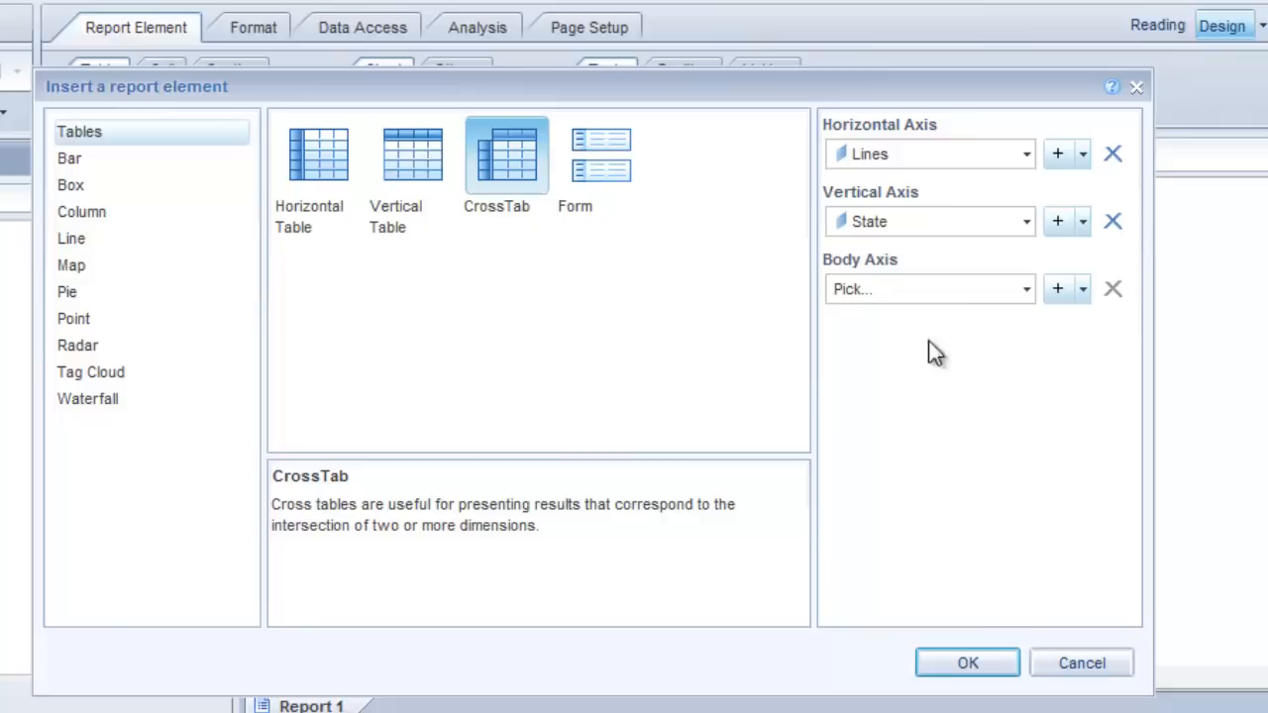
left_click(1027, 294)
left_click(929, 458)
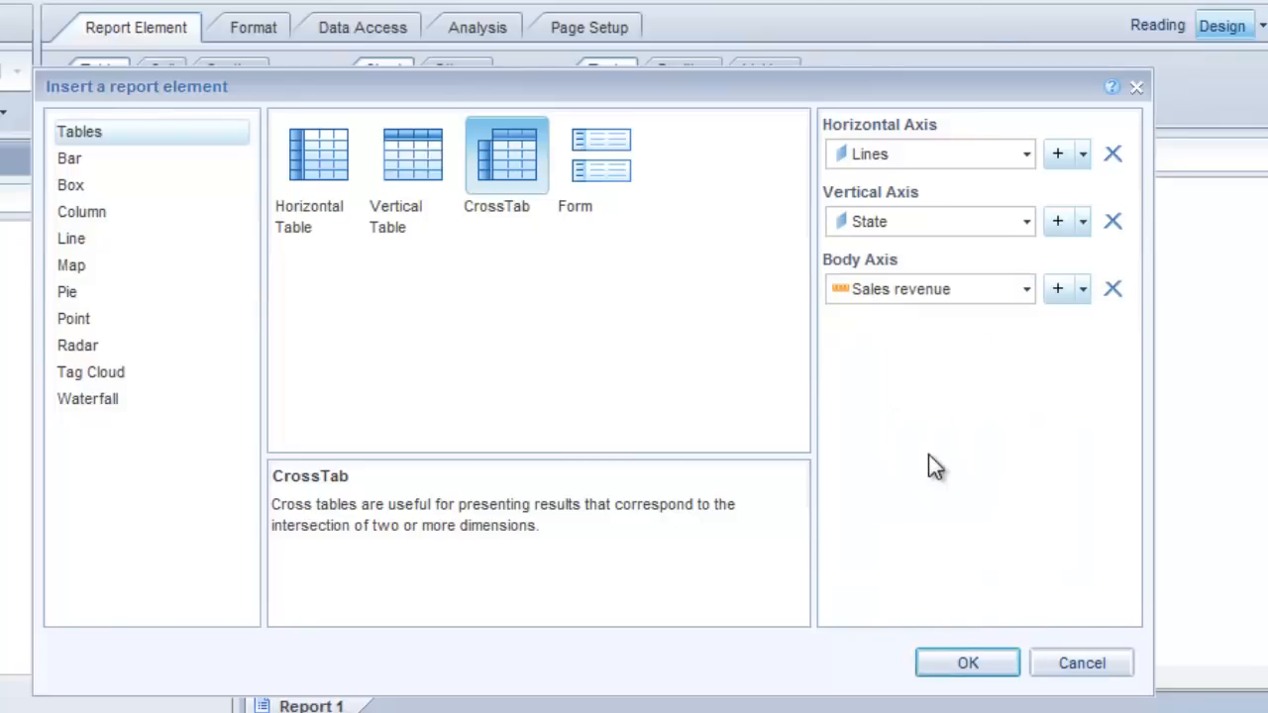
left_click(968, 663)
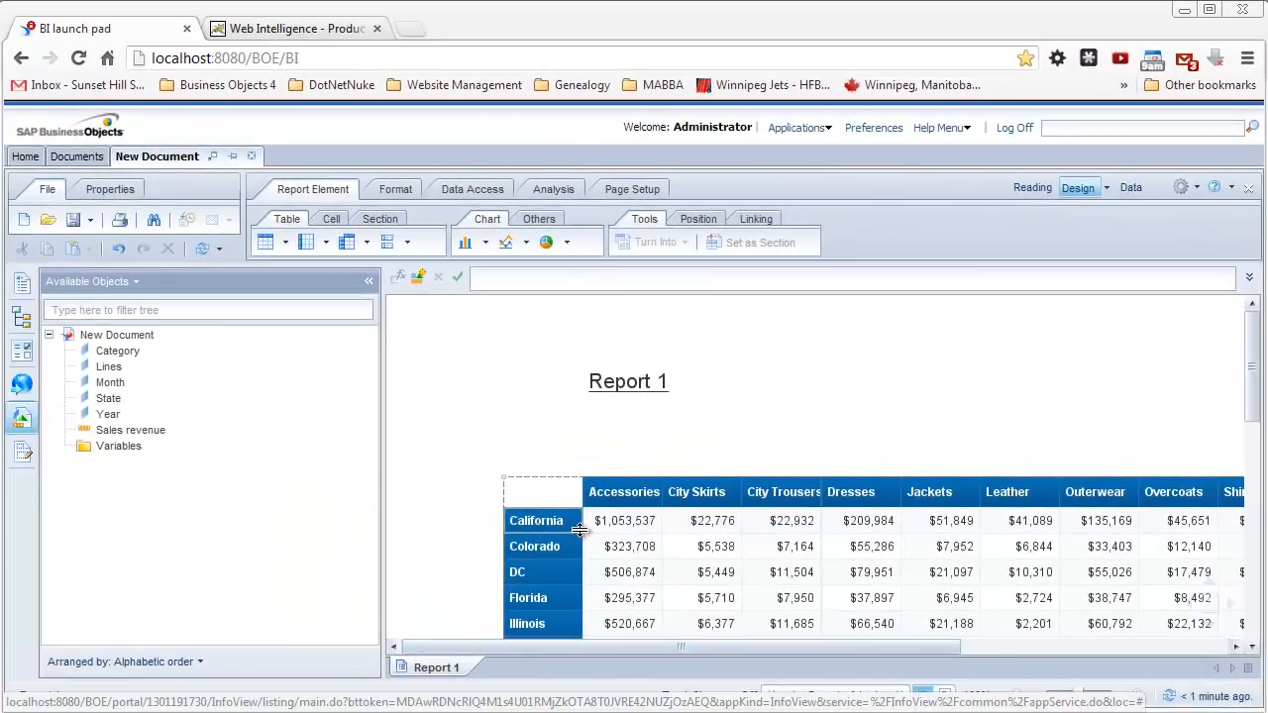
Move the cross table down to the left margin and shift the Report 1 title left, leaving space between them for a chart
left_click_drag(579, 522, 545, 614)
left_click(616, 349)
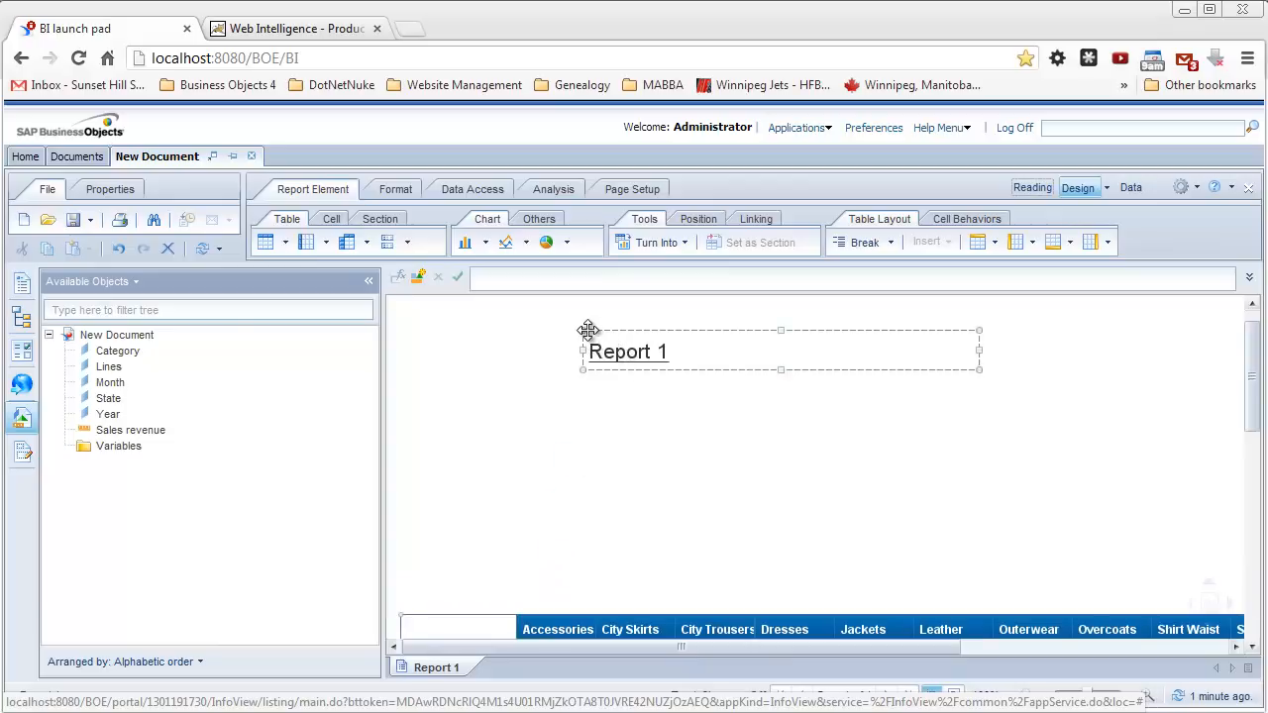
left_click_drag(589, 334, 428, 323)
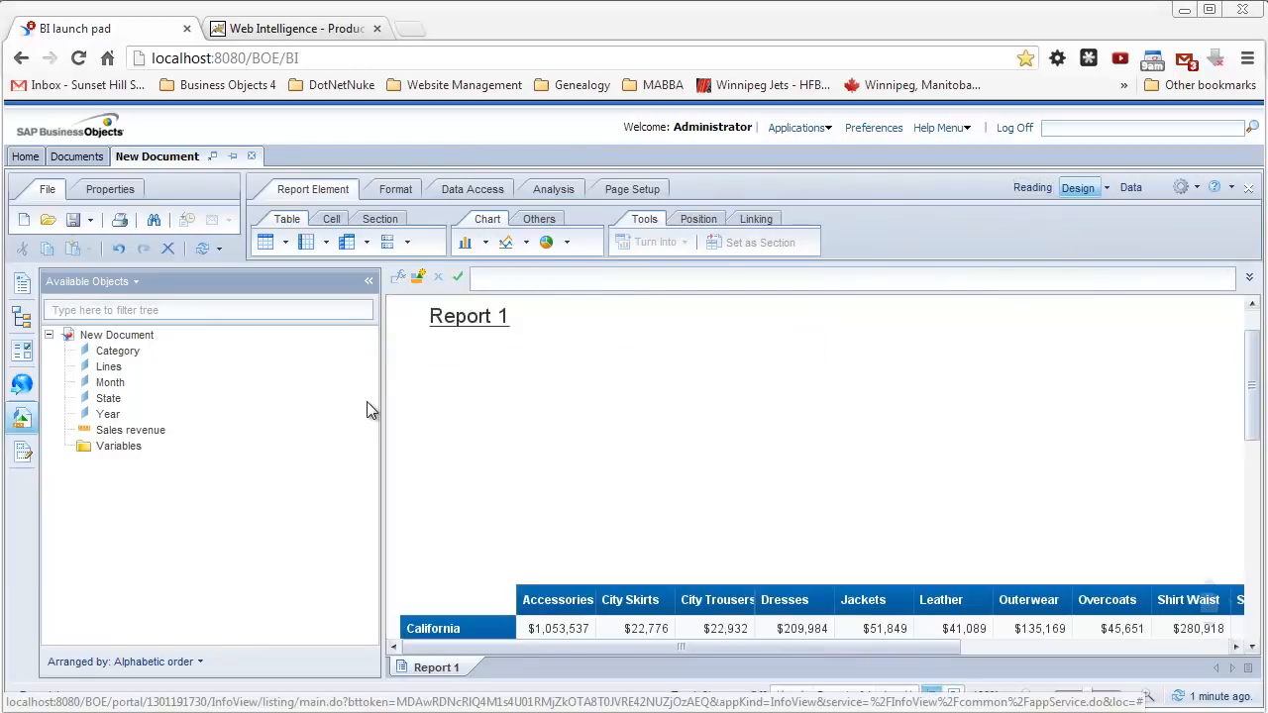
left_click(421, 305)
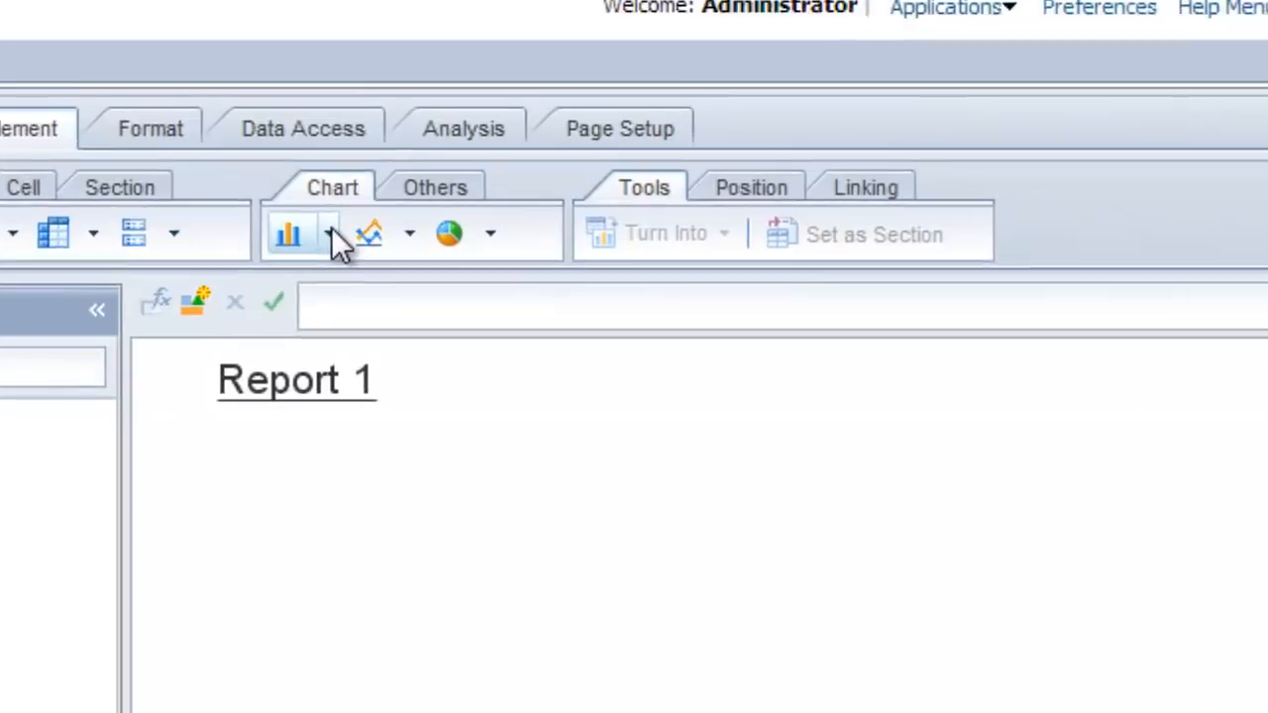
Insert a line chart between the report title and the cross table, and widen it to fill the space above the table
left_click(329, 234)
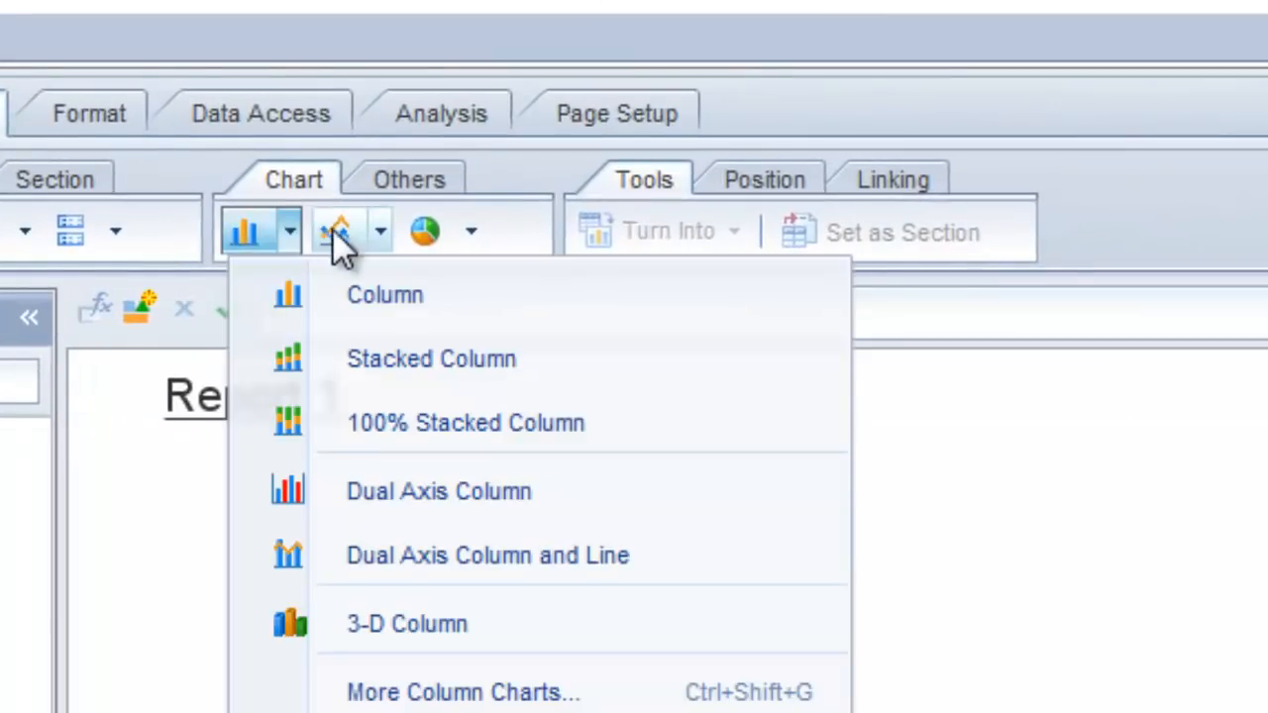
left_click(379, 238)
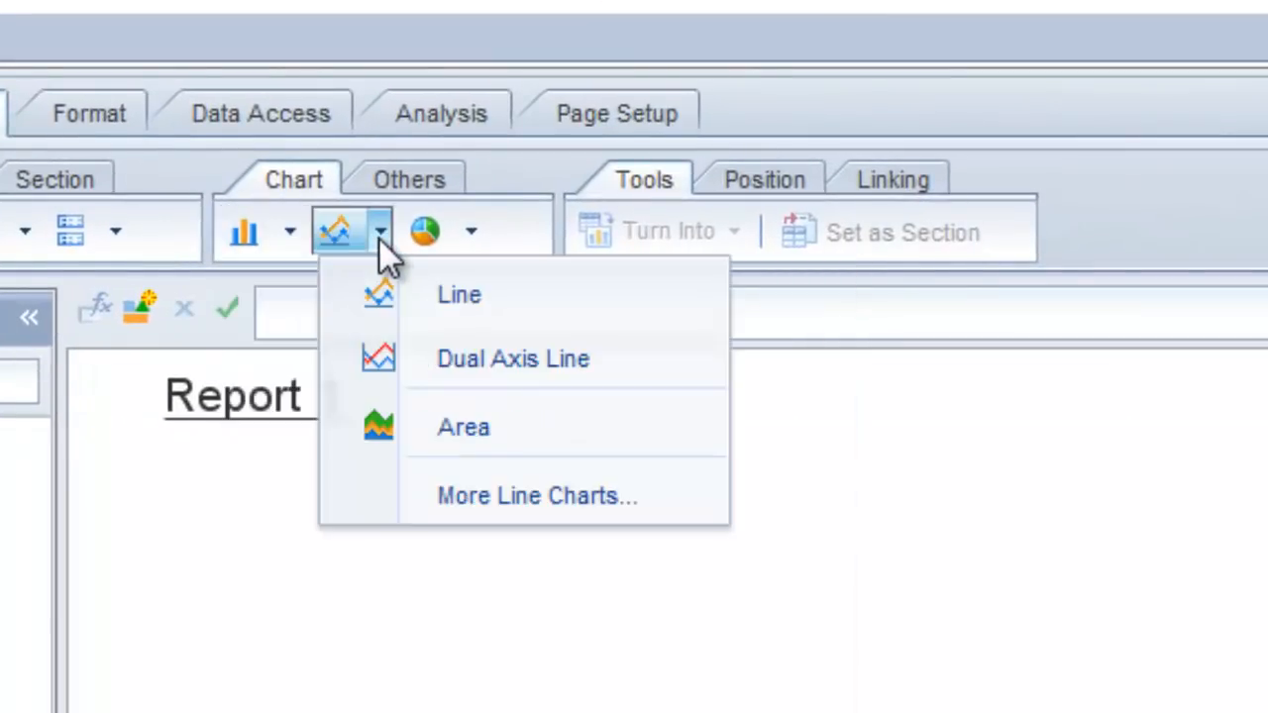
left_click(436, 308)
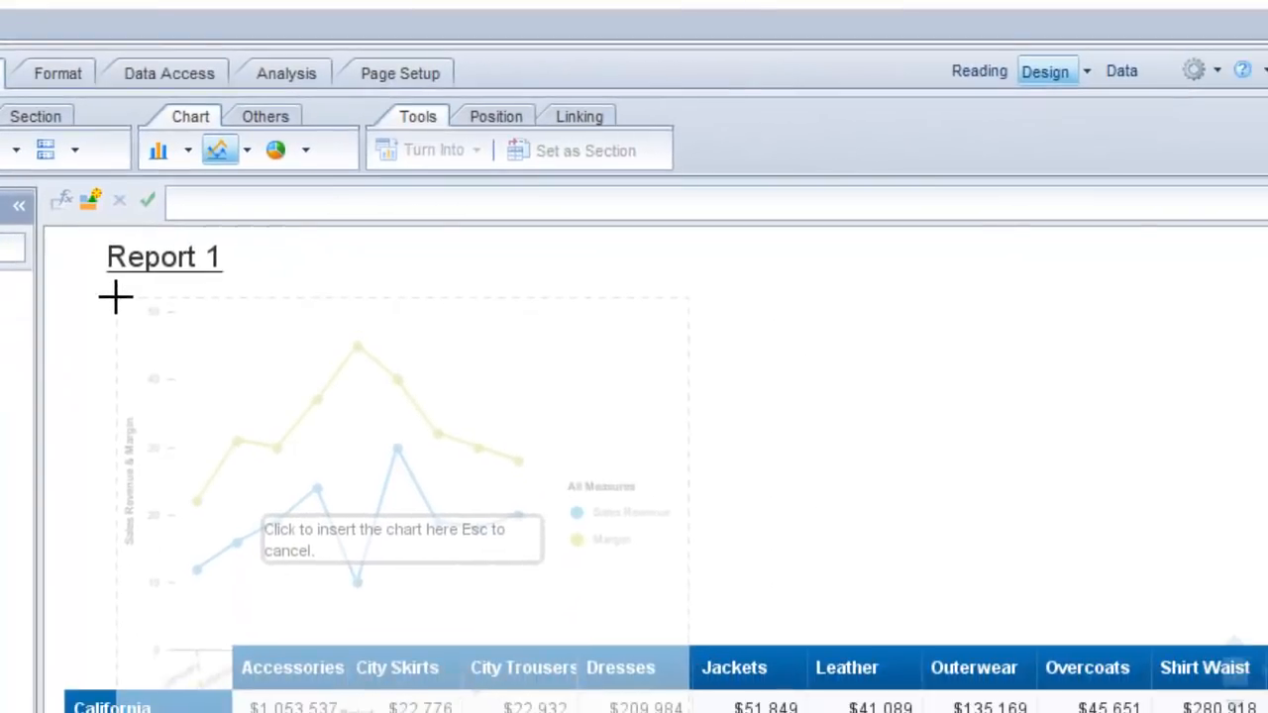
left_click(92, 296)
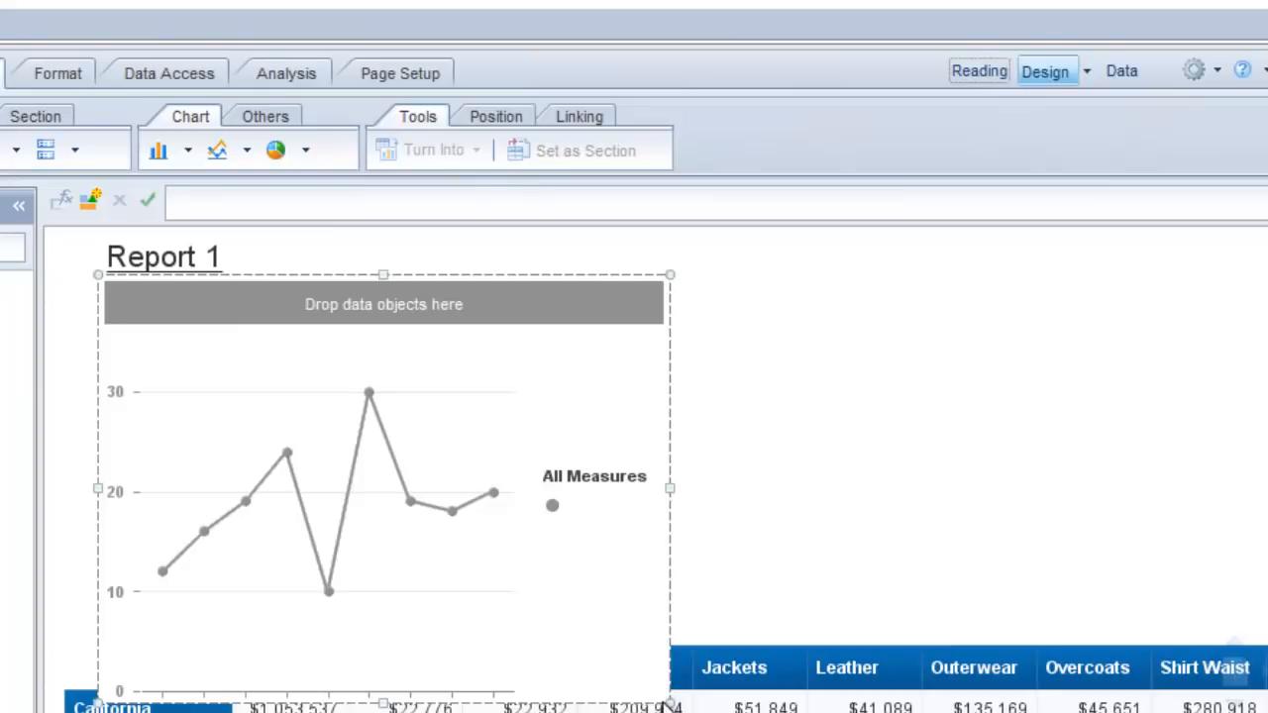
left_click_drag(670, 703, 1254, 626)
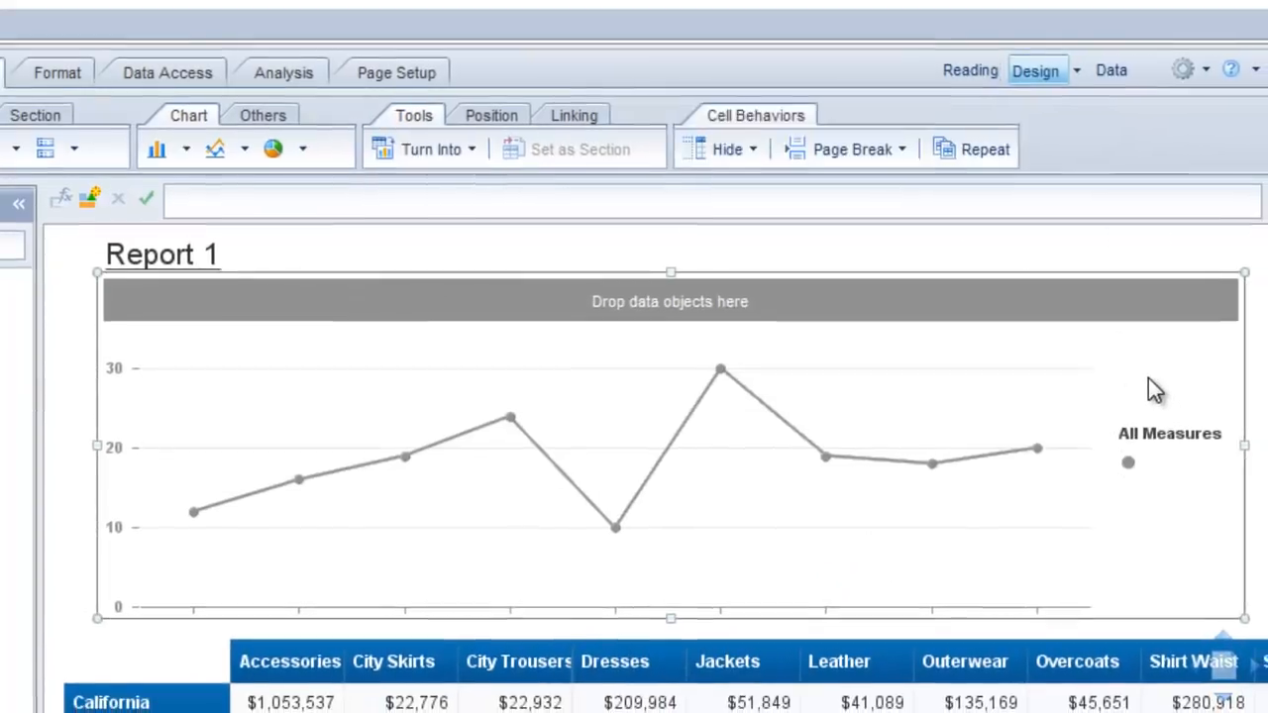
Assign Month to the line chart's category axis, Sales revenue to Value Axis 1 and State to the region color
right_click(1162, 384)
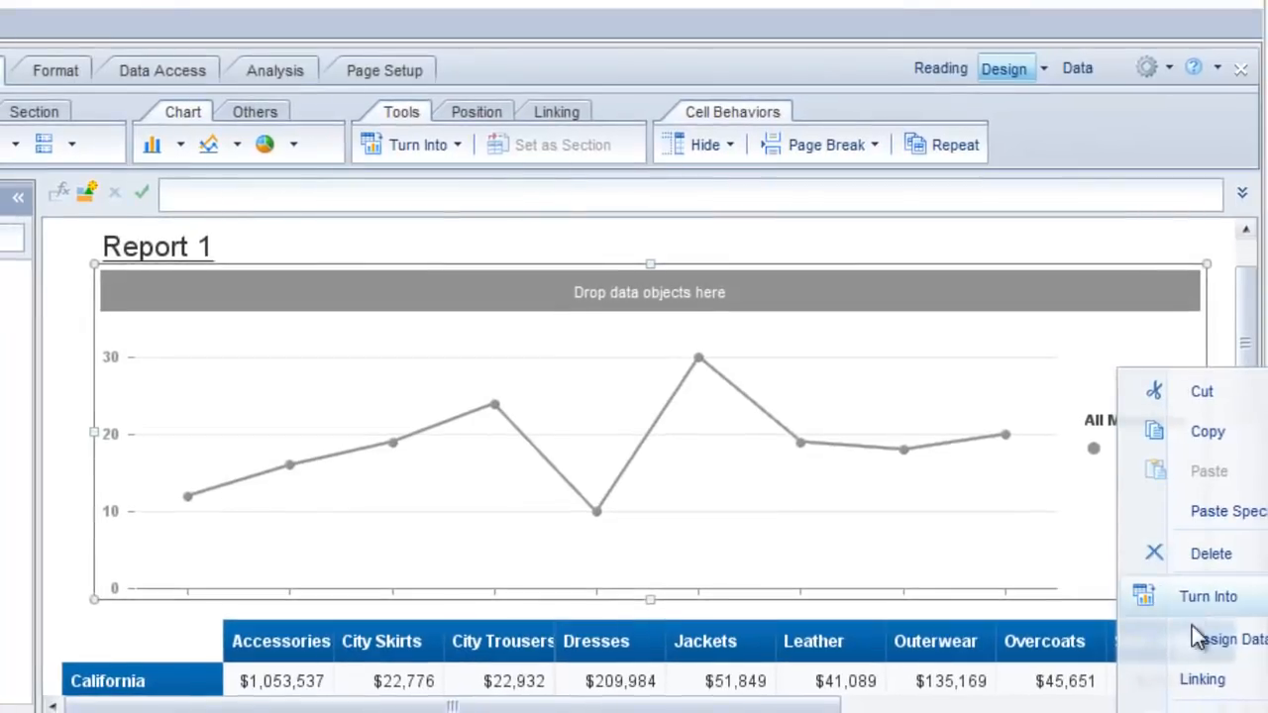
left_click(1200, 641)
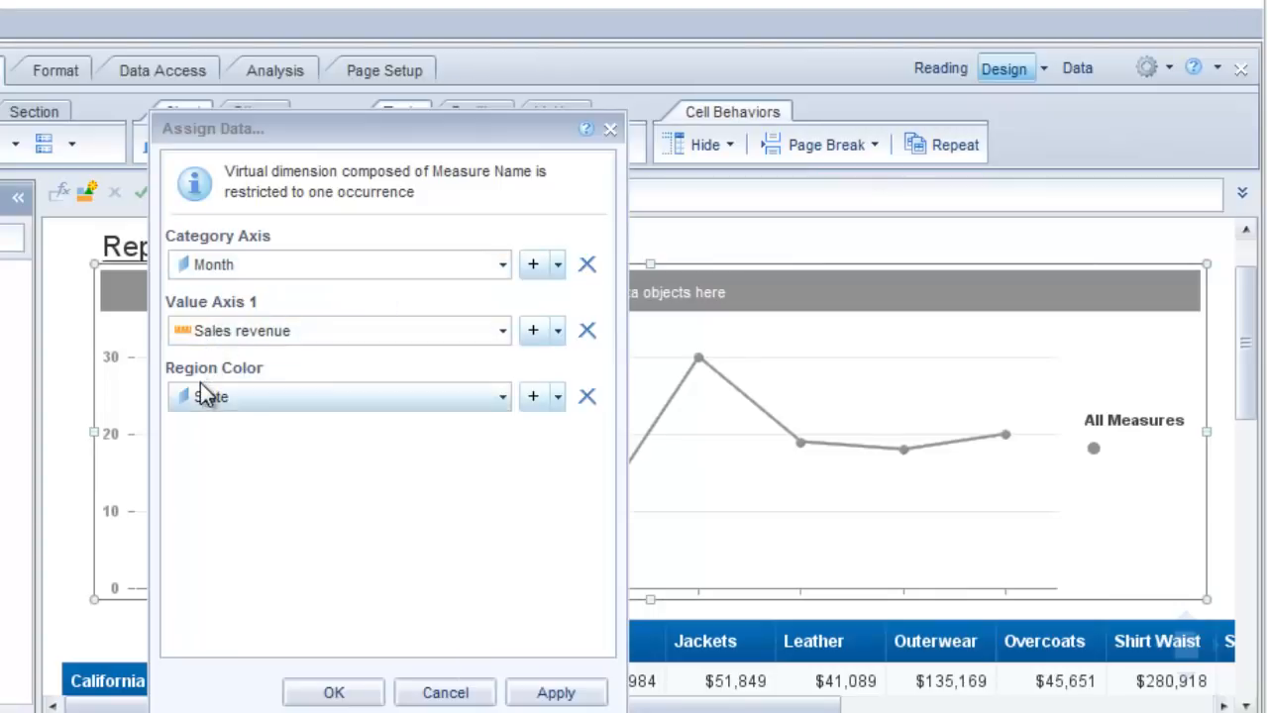
left_click(553, 696)
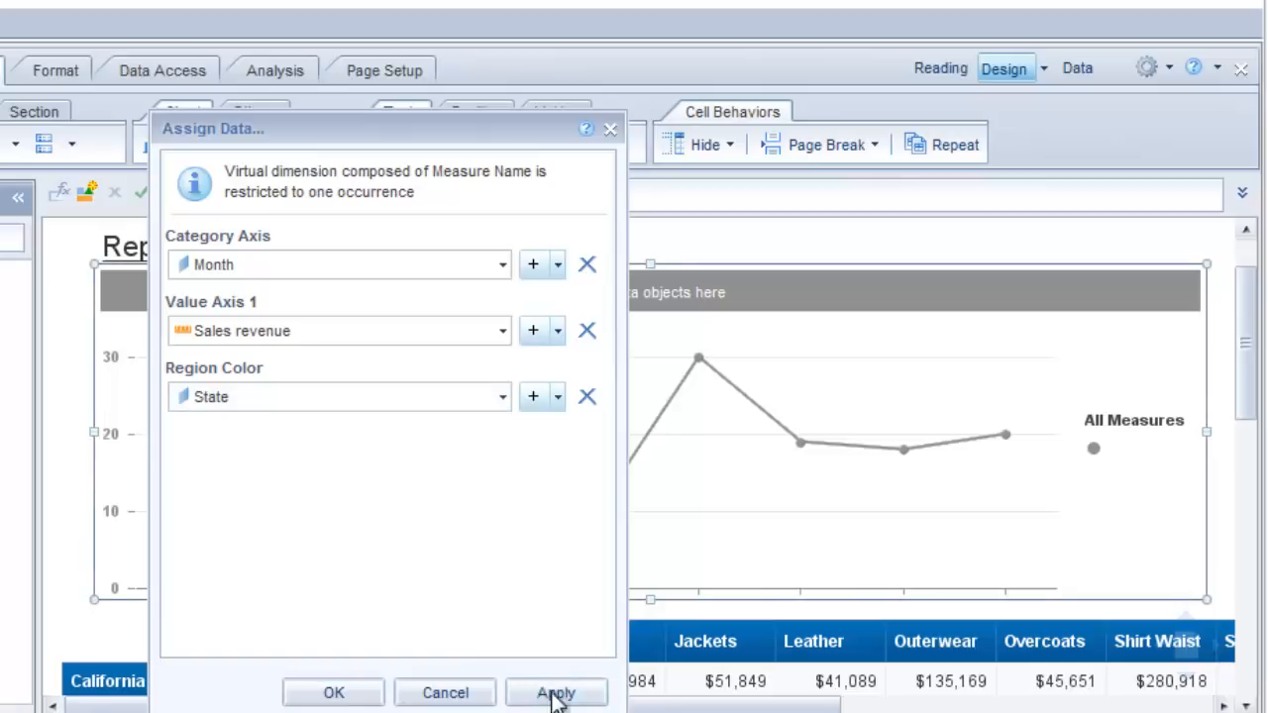
left_click(354, 694)
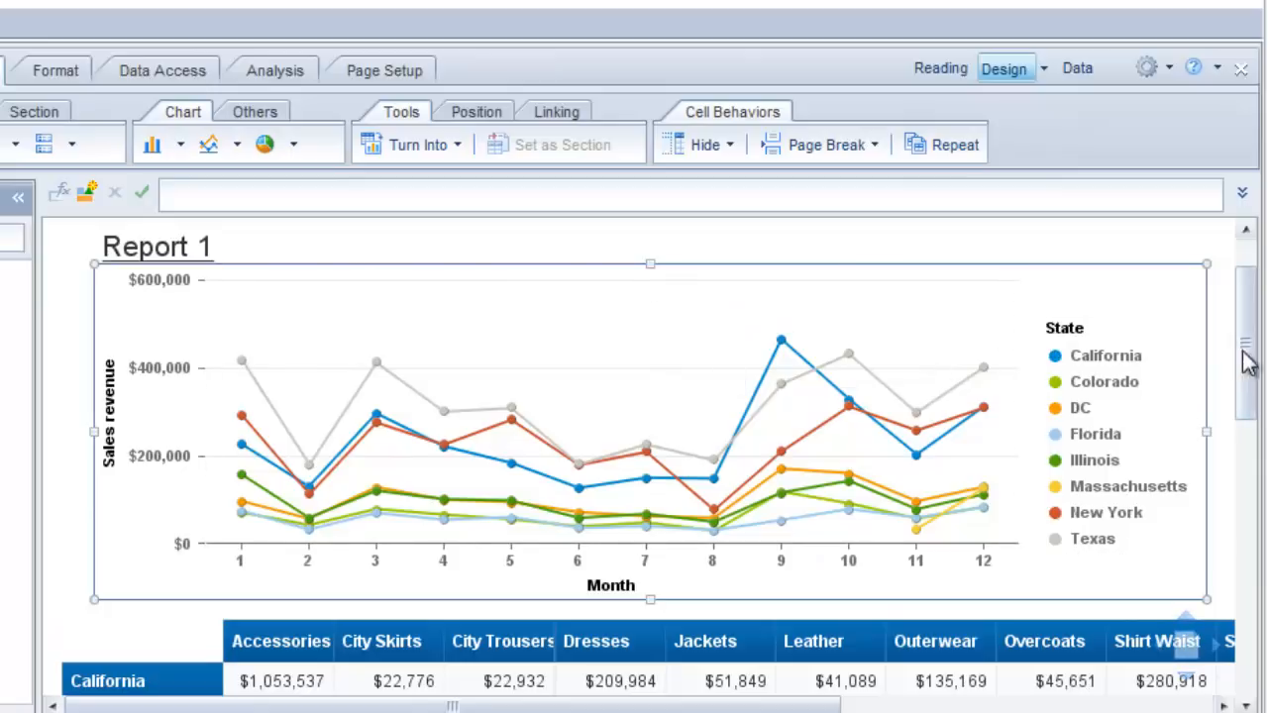
left_click_drag(1247, 352, 1210, 308)
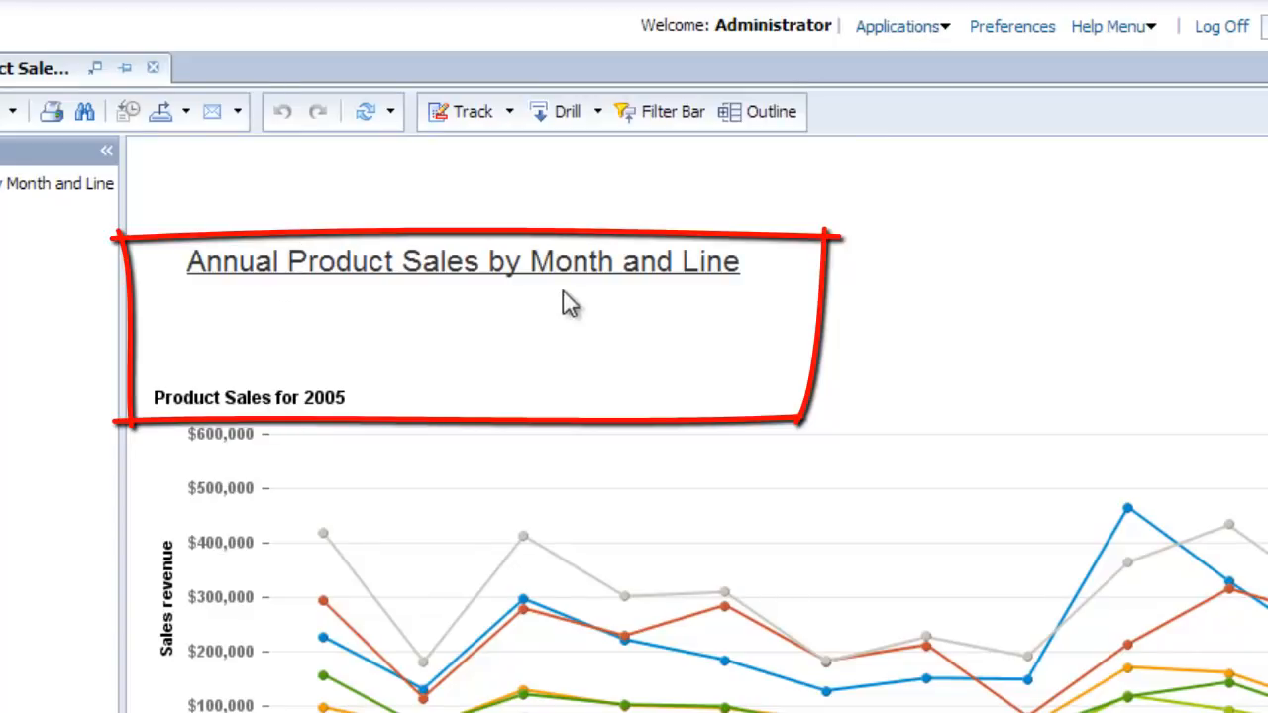
left_click_drag(798, 260, 147, 262)
left_click(146, 262)
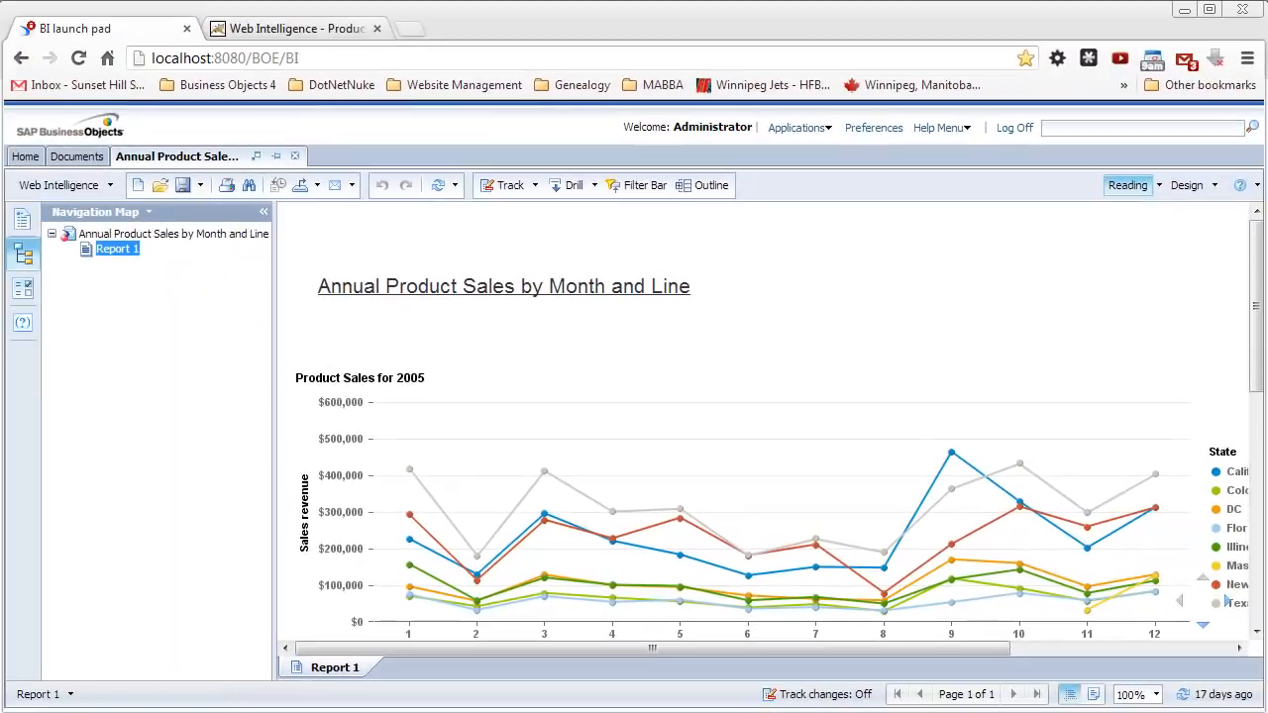
Save the Annual Product Sales by Month and Line document and close it
left_click(181, 188)
left_click(294, 163)
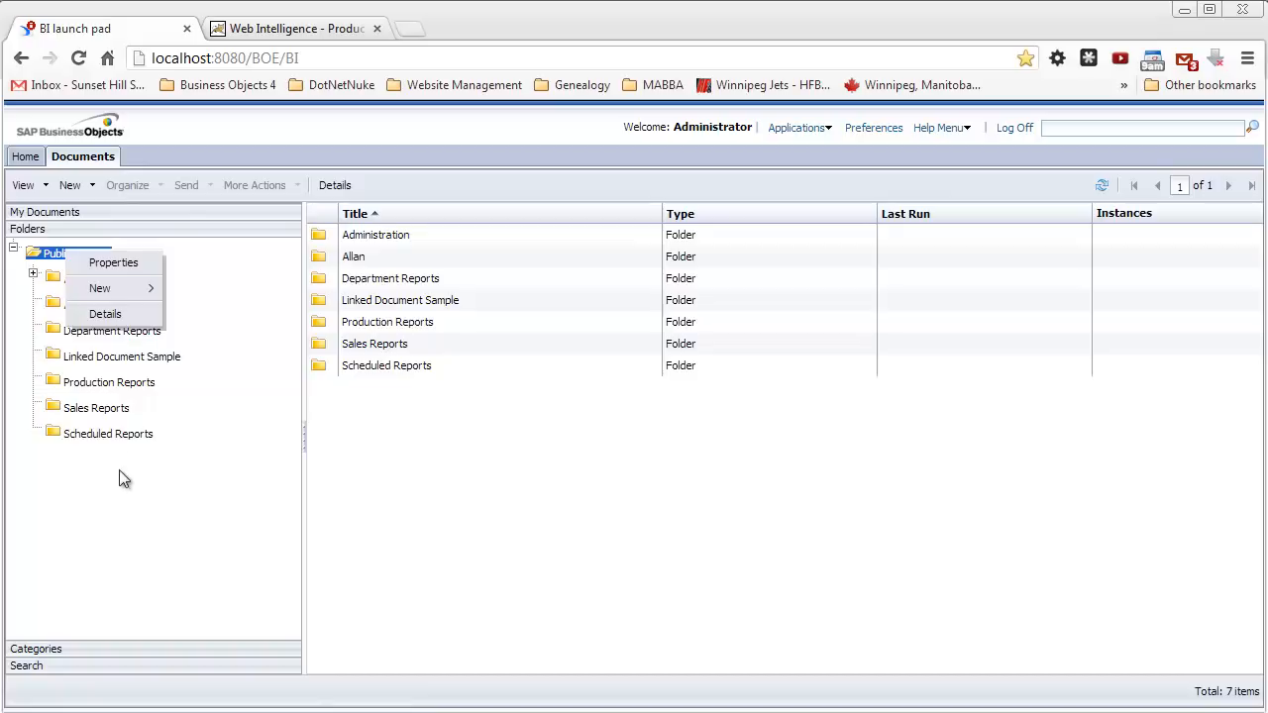
Open Top 8 Product Line Sales from the Linked Document Sample folder in Design mode
left_click(117, 358)
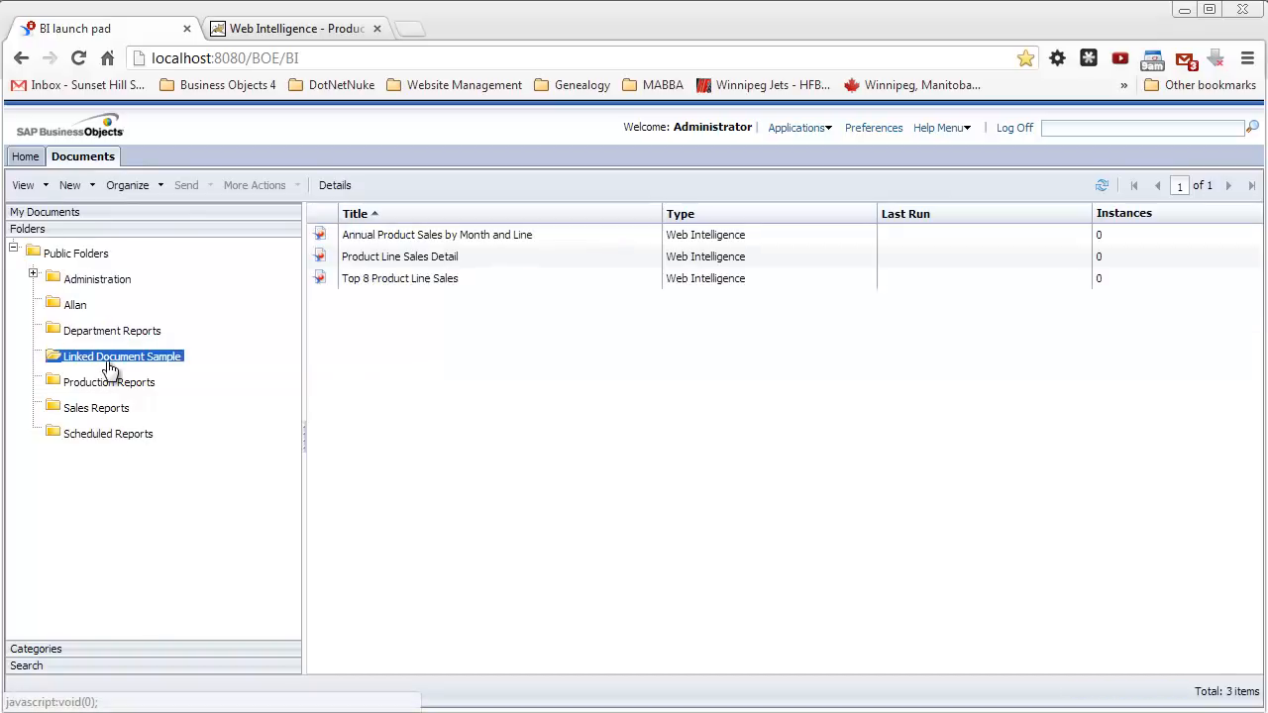
double_click(394, 282)
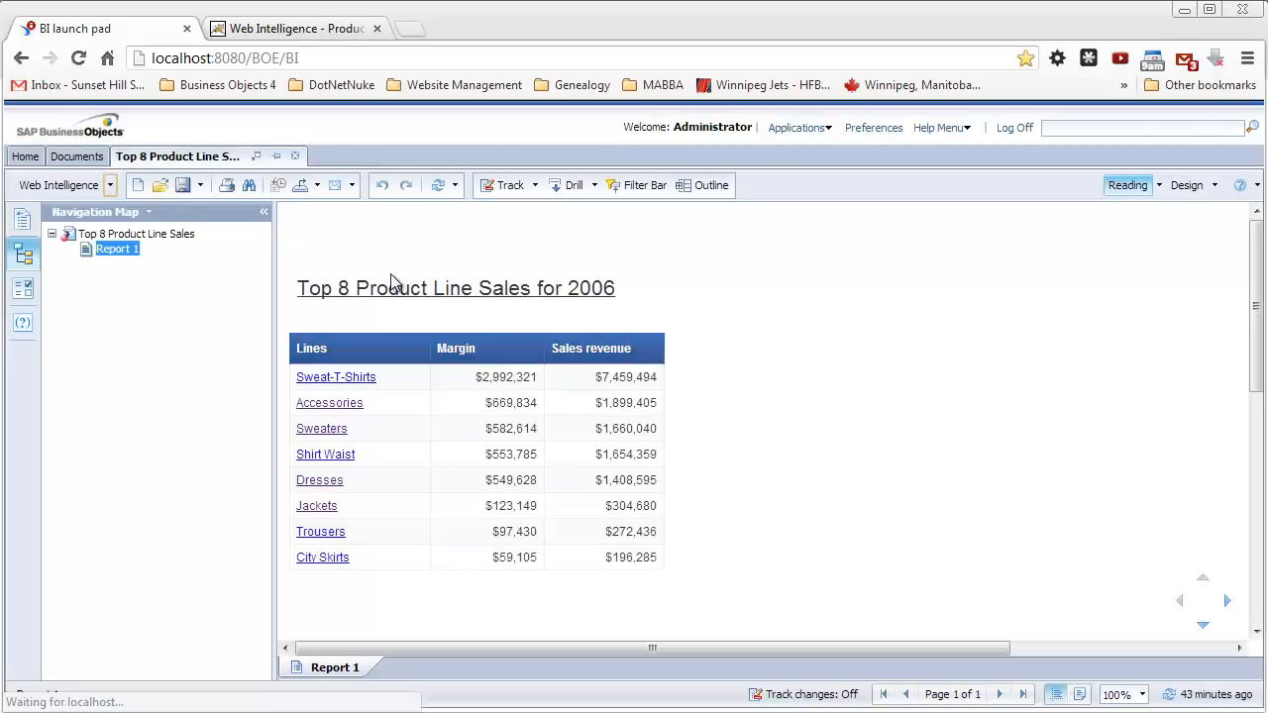
left_click(1217, 186)
left_click(1179, 218)
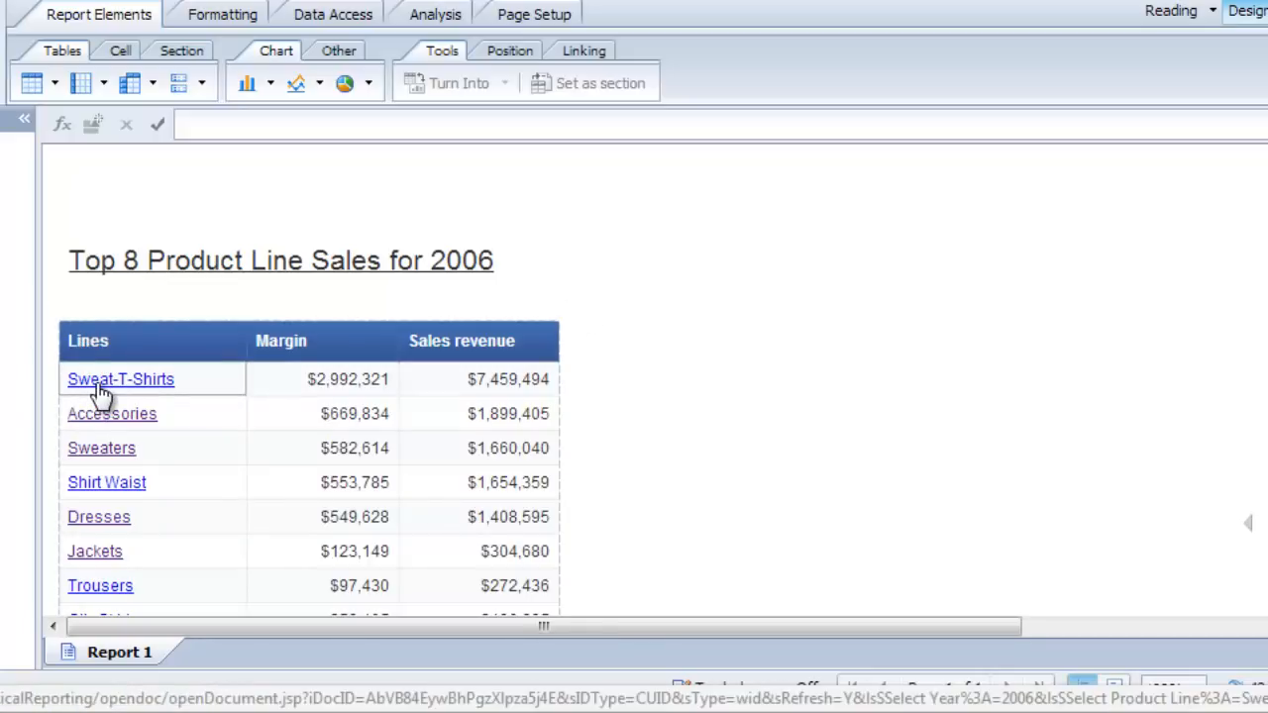
Add a document link to the report title, choosing Annual Product Sales by Month and Line from the Linked Document Sample folder
left_click(305, 248)
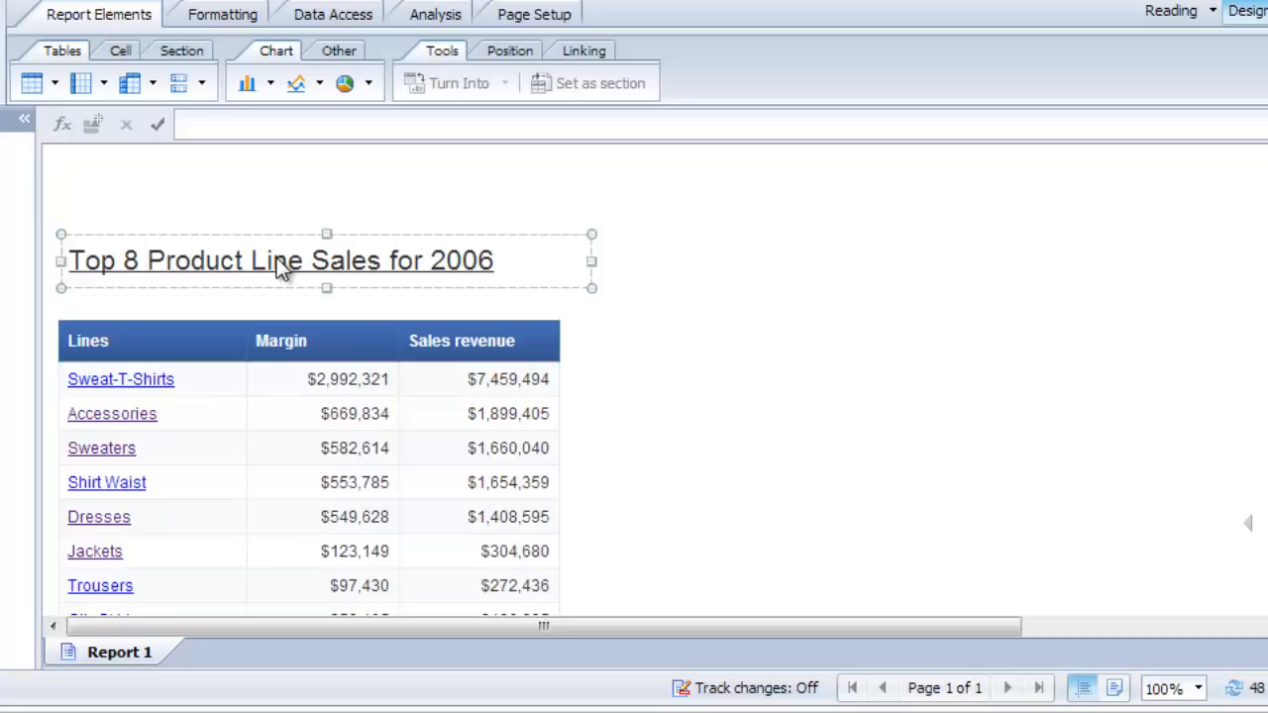
right_click(282, 269)
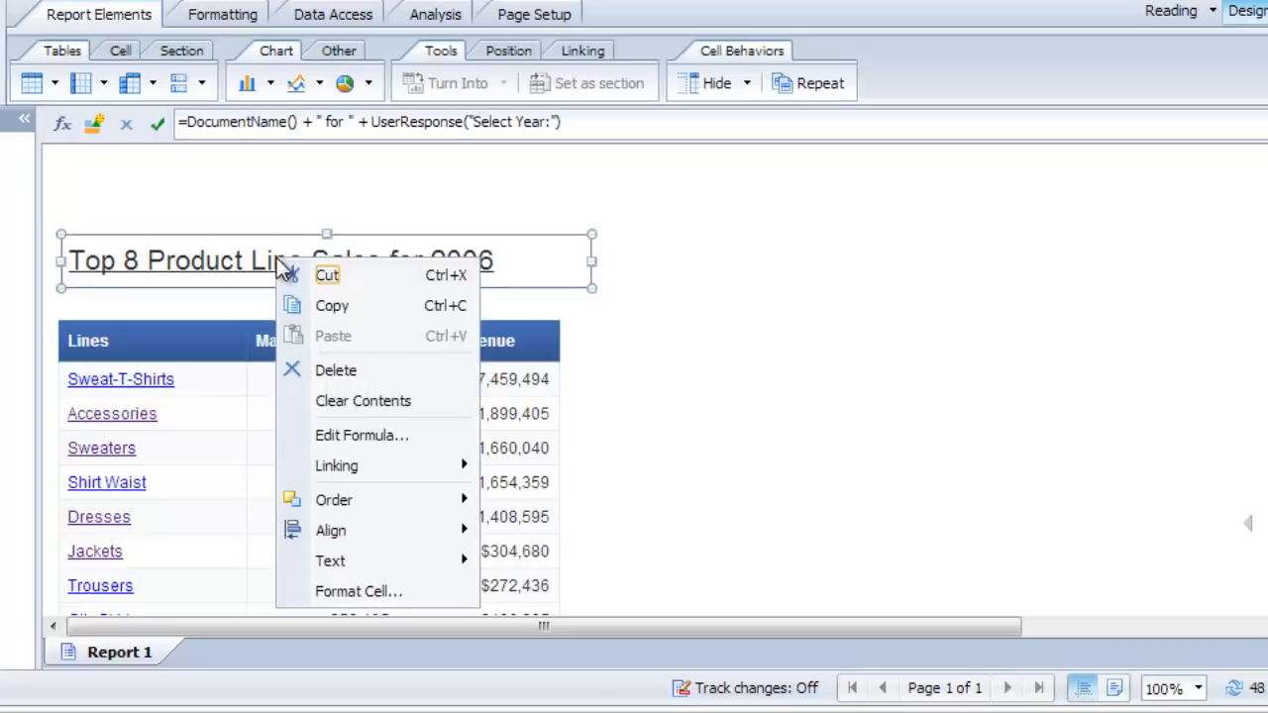
mouse_move(336, 465)
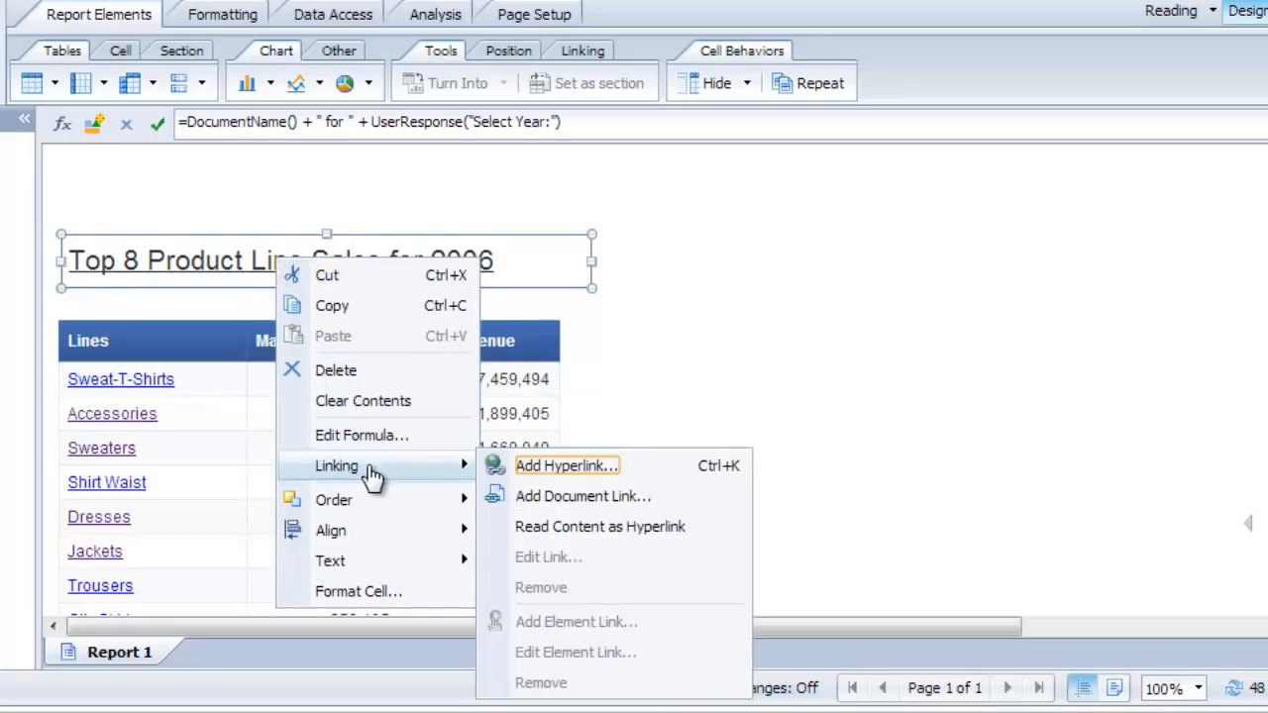
left_click(572, 498)
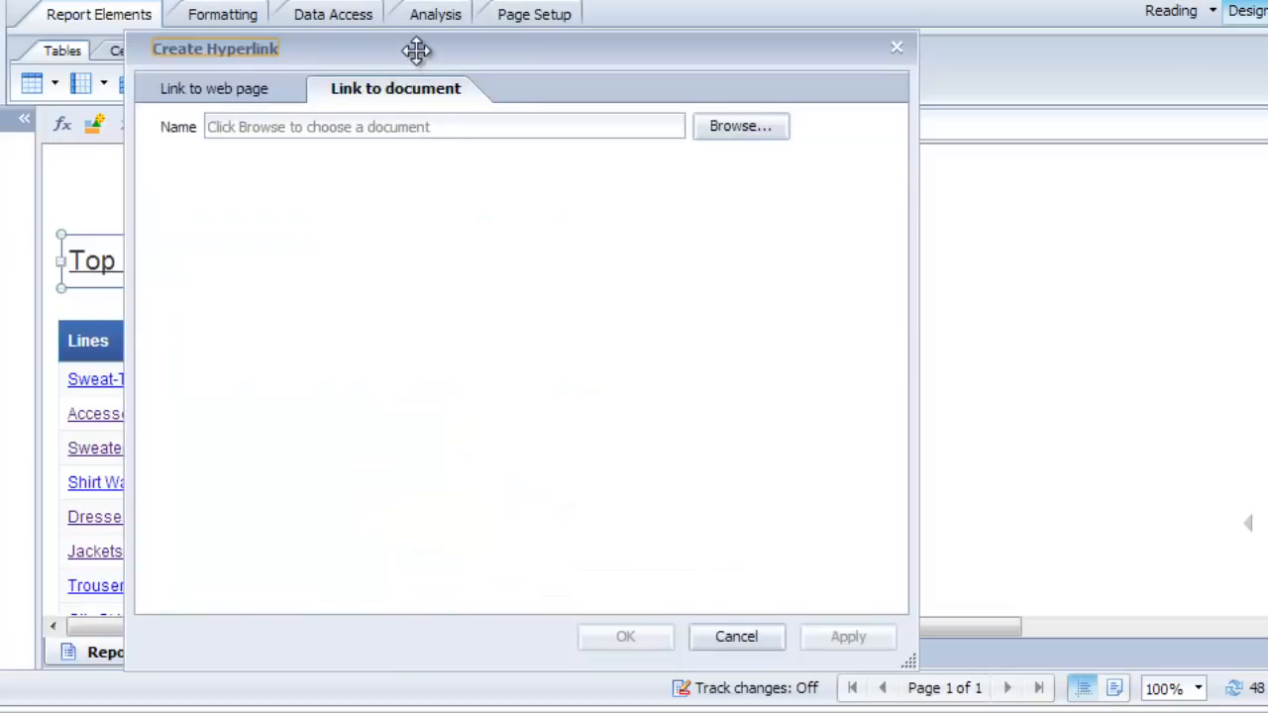
left_click_drag(419, 49, 472, 5)
left_click(782, 87)
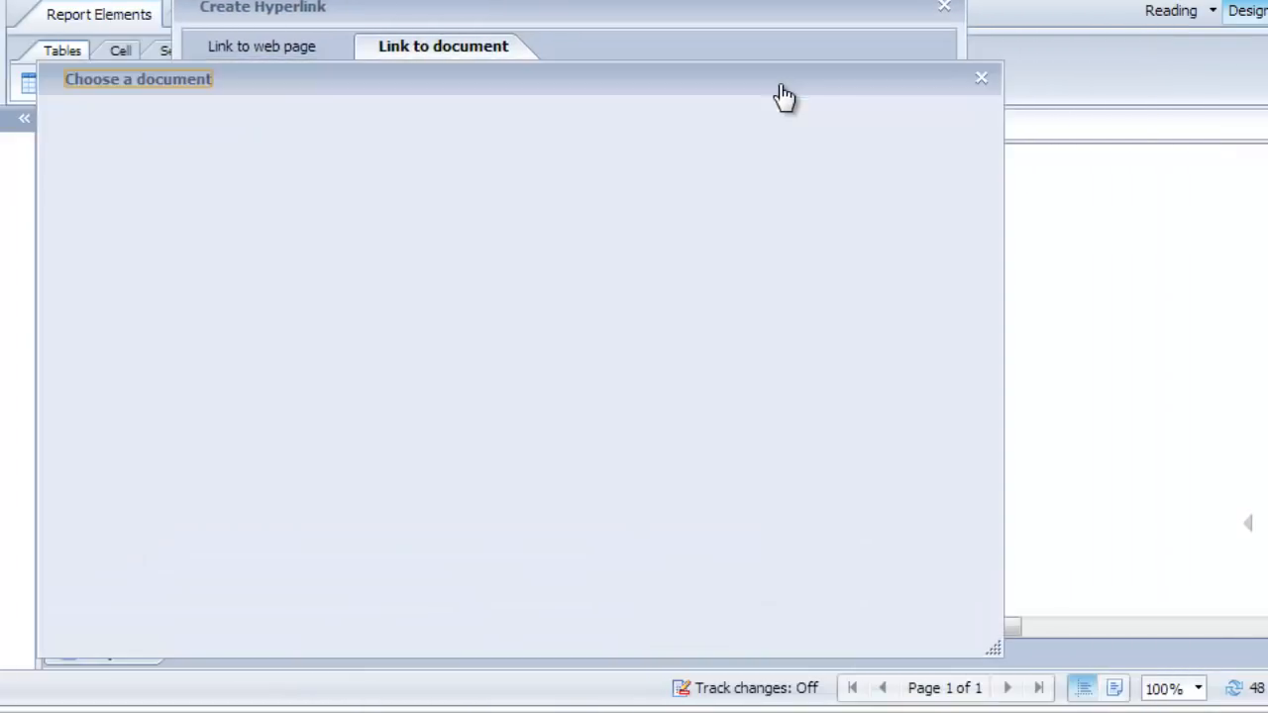
left_click(81, 531)
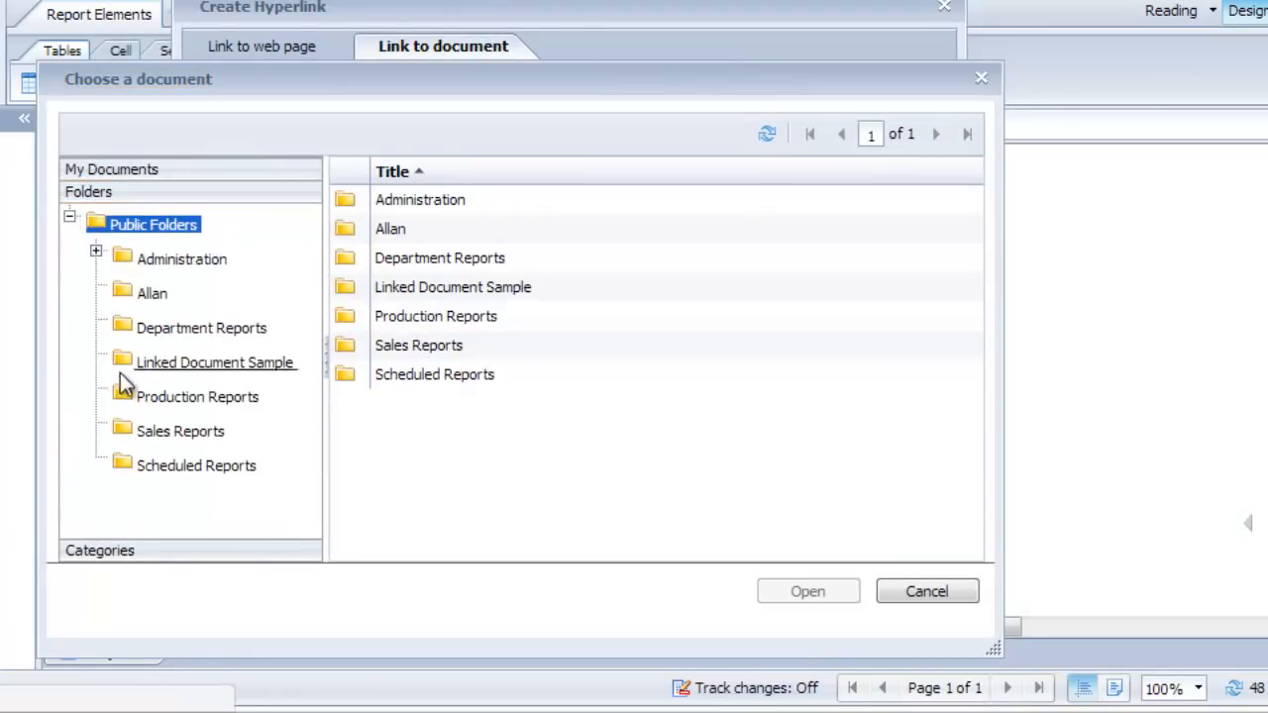
left_click(175, 371)
left_click(487, 201)
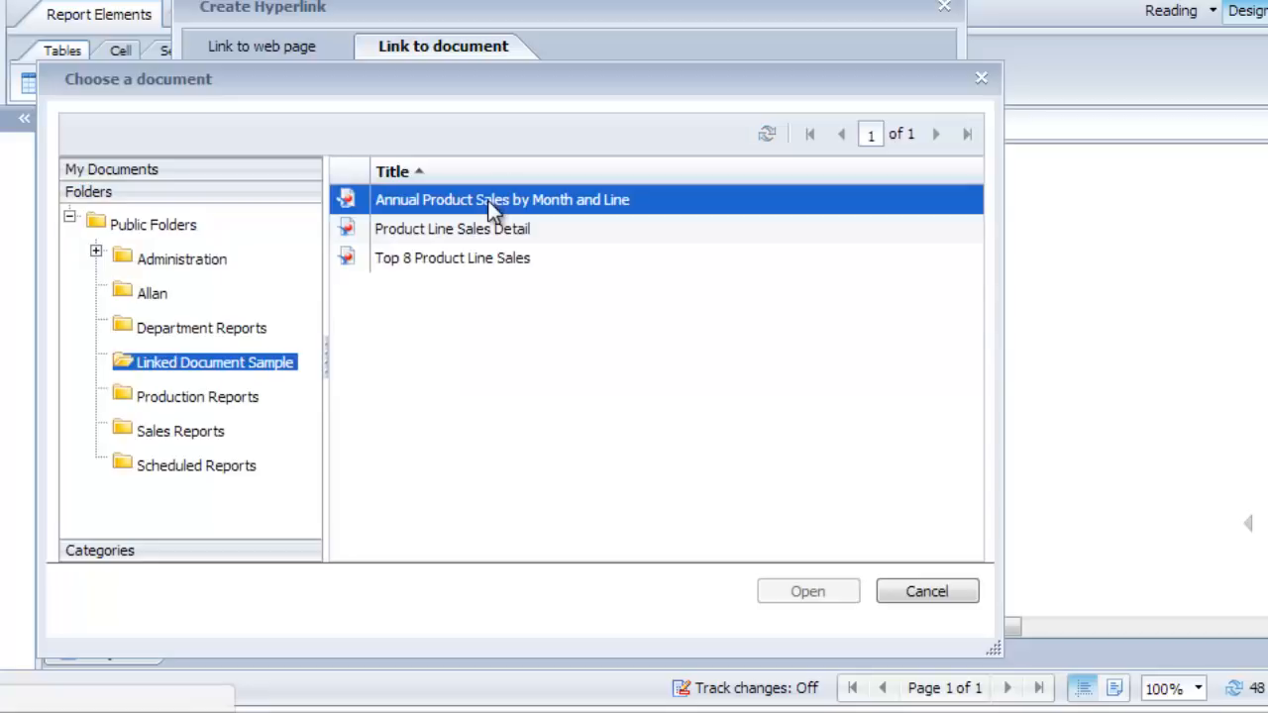
left_click(807, 592)
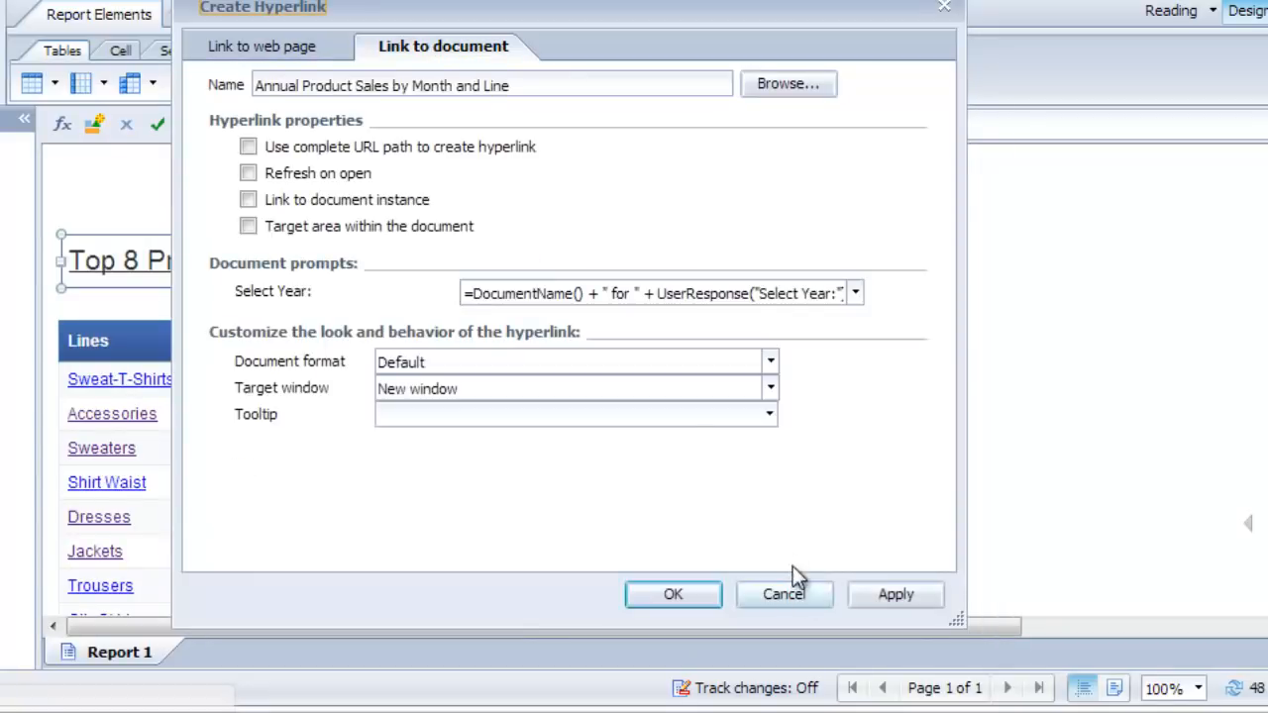
Set the link to refresh on open and target the line chart of the linked document as the report part
left_click(247, 173)
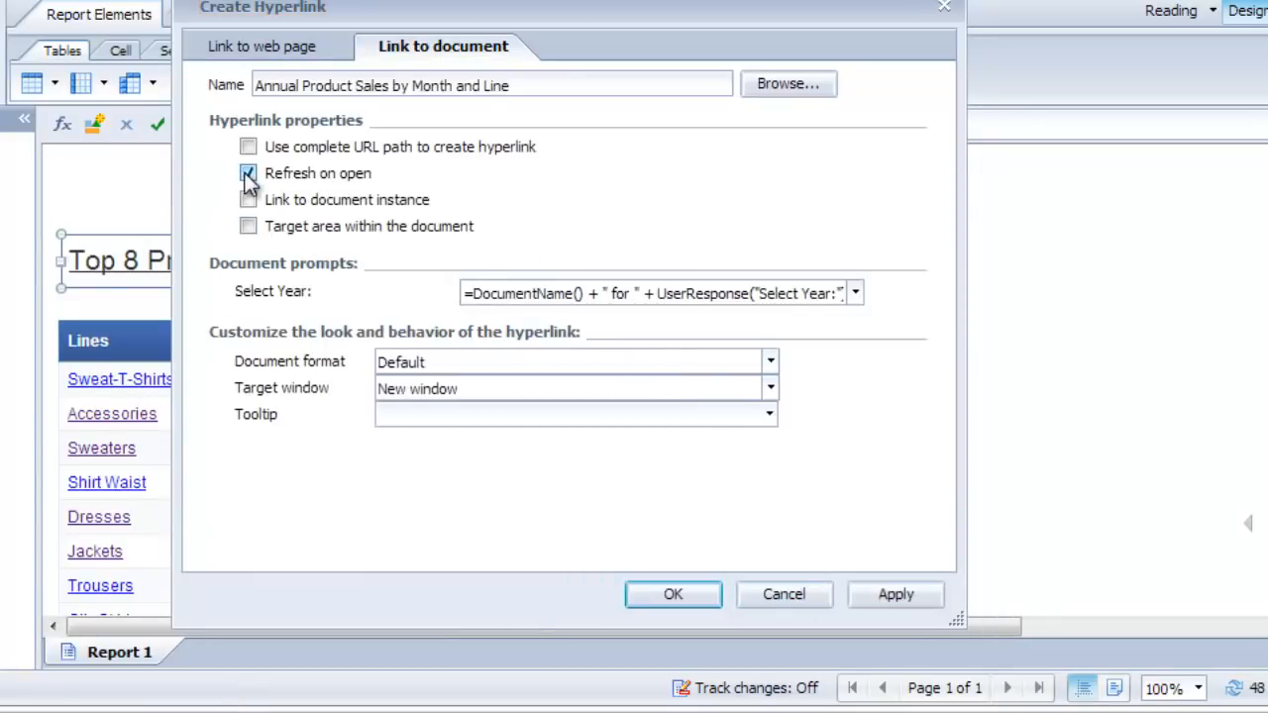
left_click(248, 228)
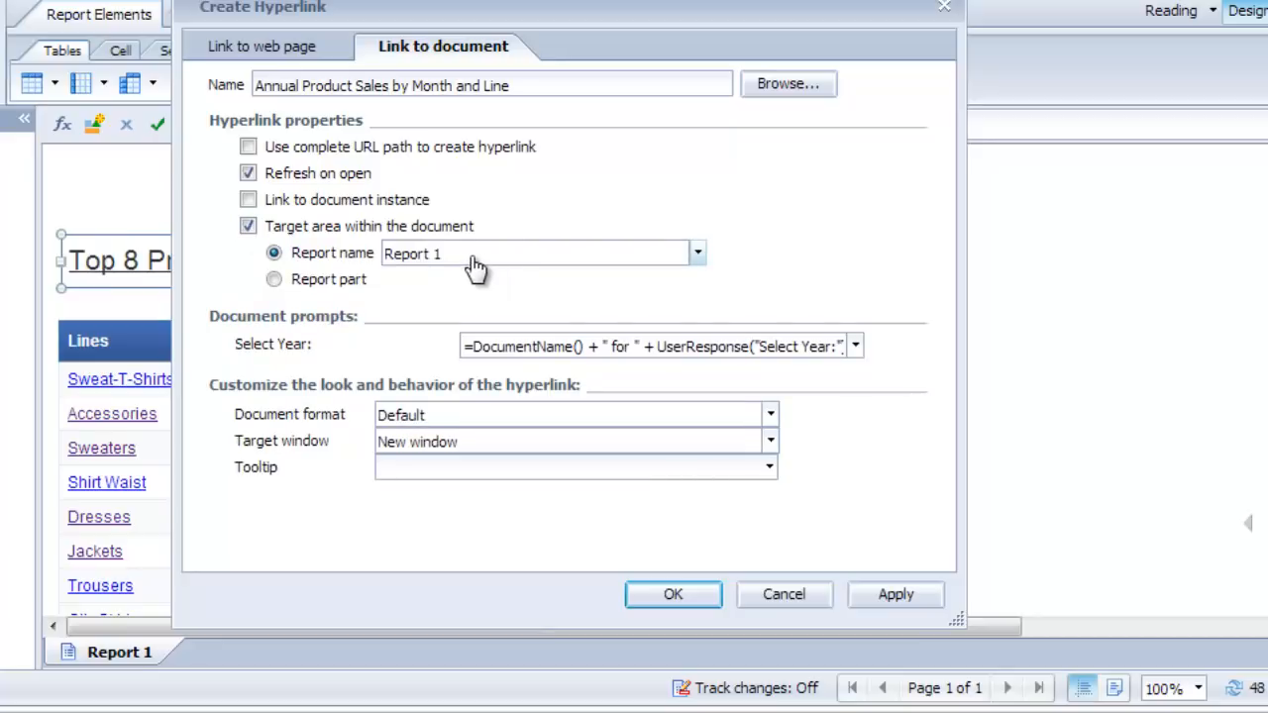
left_click(274, 281)
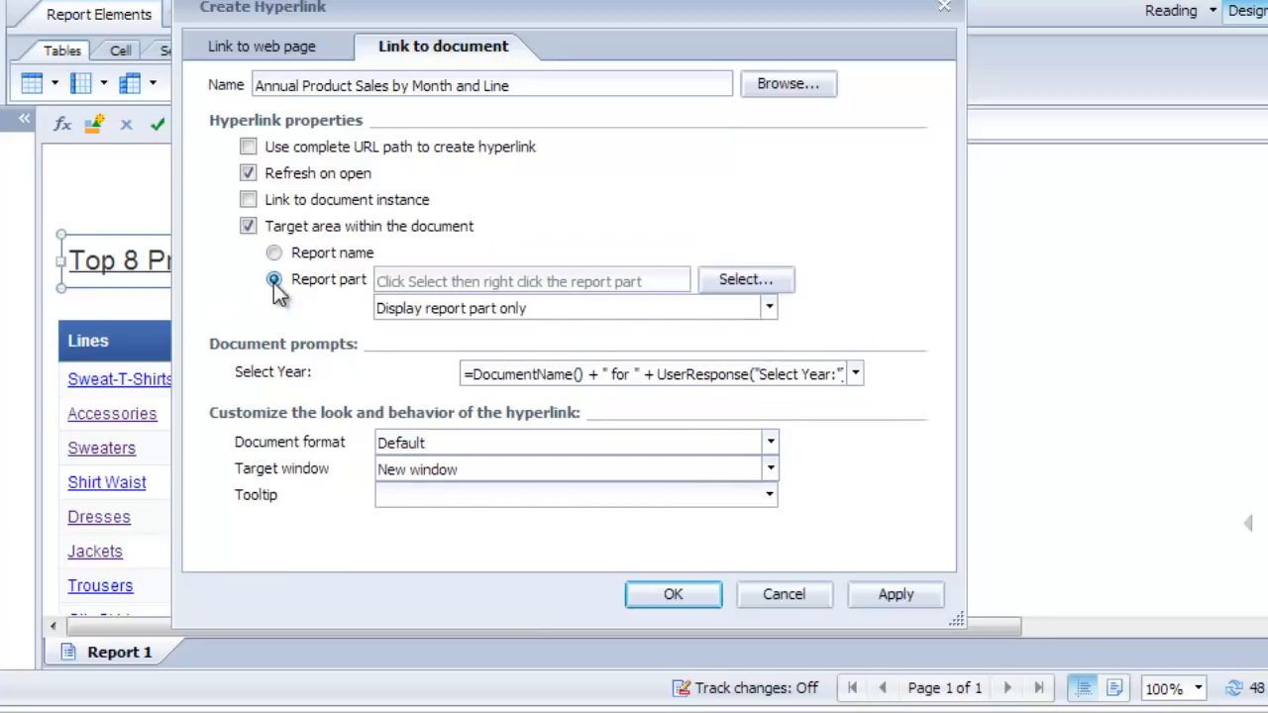
left_click(738, 281)
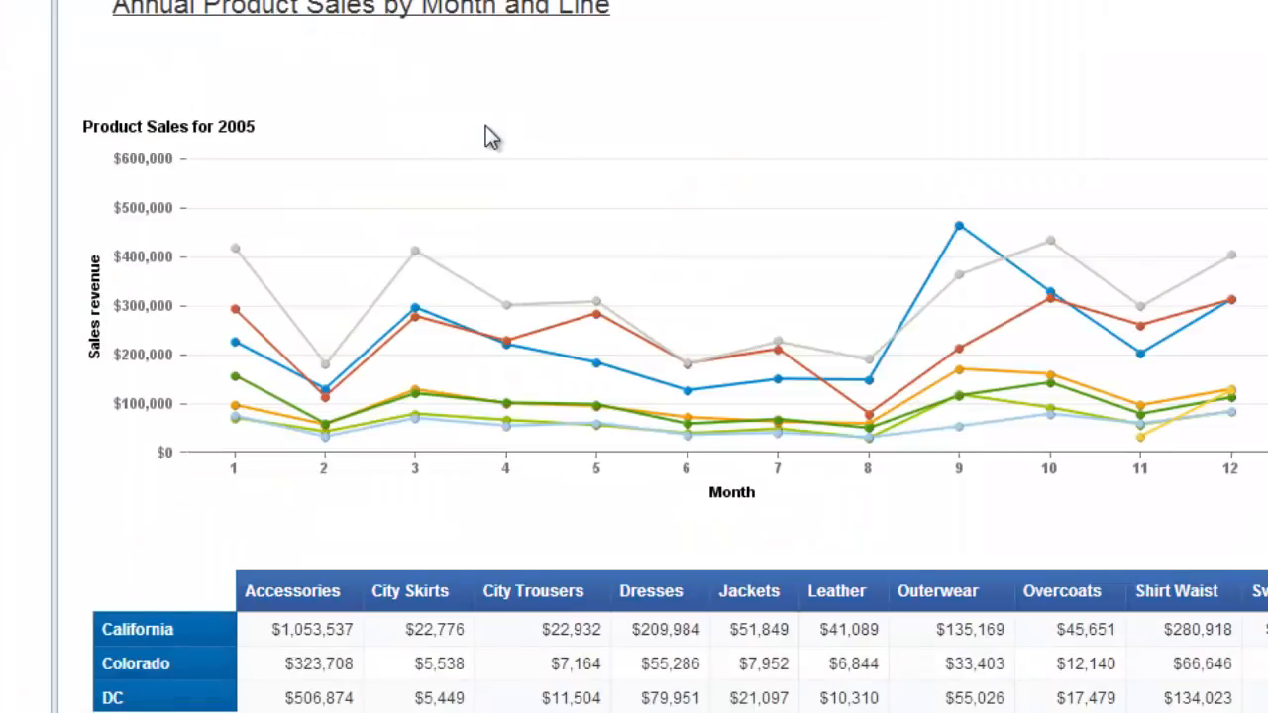
mouse_move(395, 231)
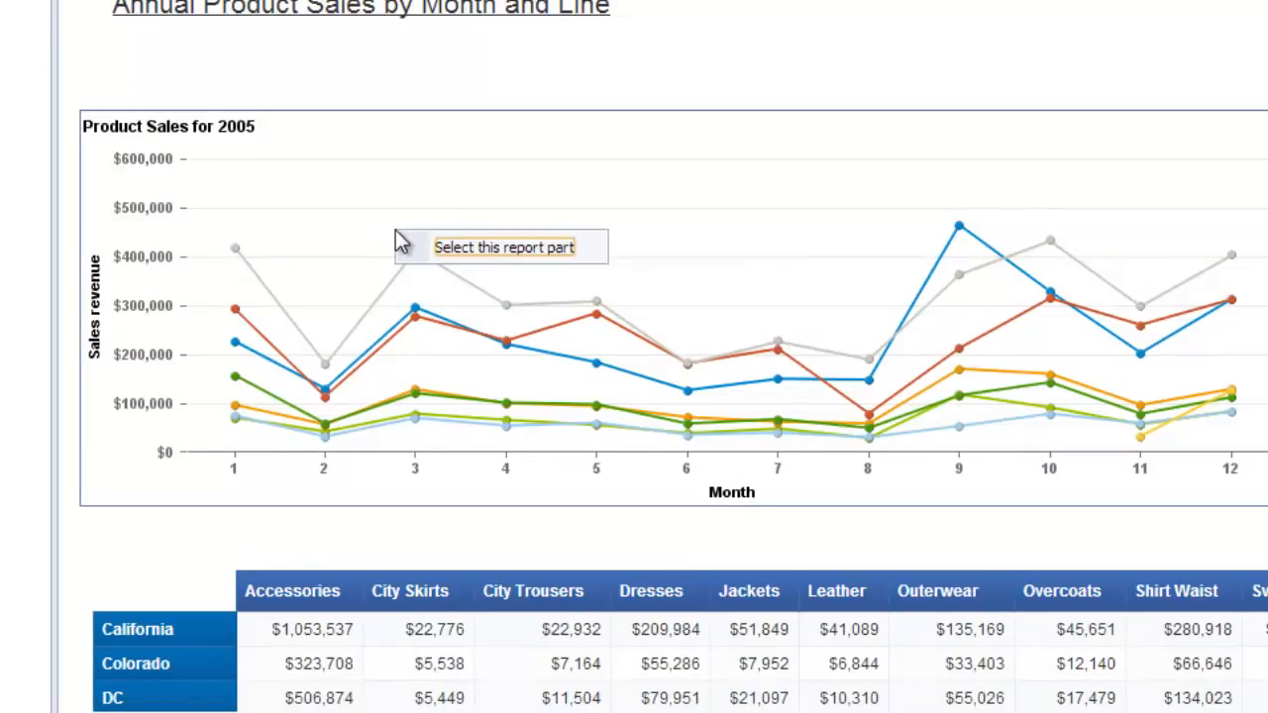
left_click(516, 255)
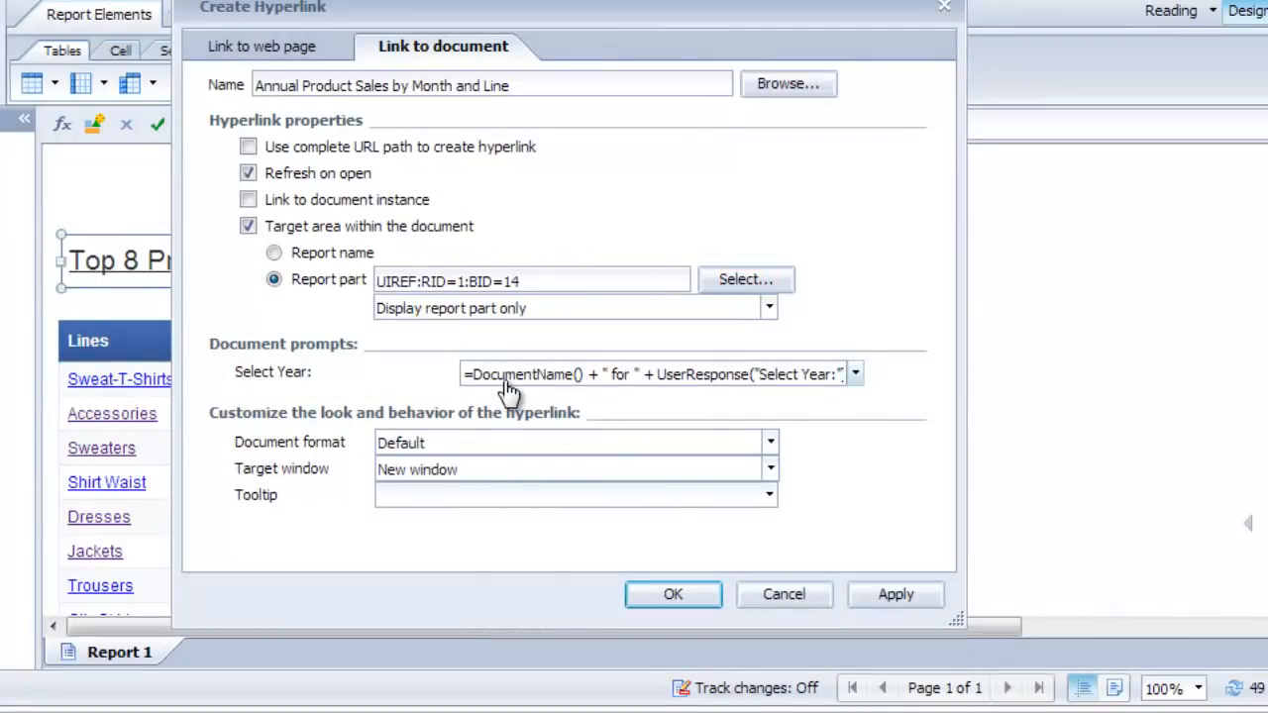
Set the link's Select Year prompt to the formula =UserResponse("Select Year:") and apply the hyperlink
left_click(856, 375)
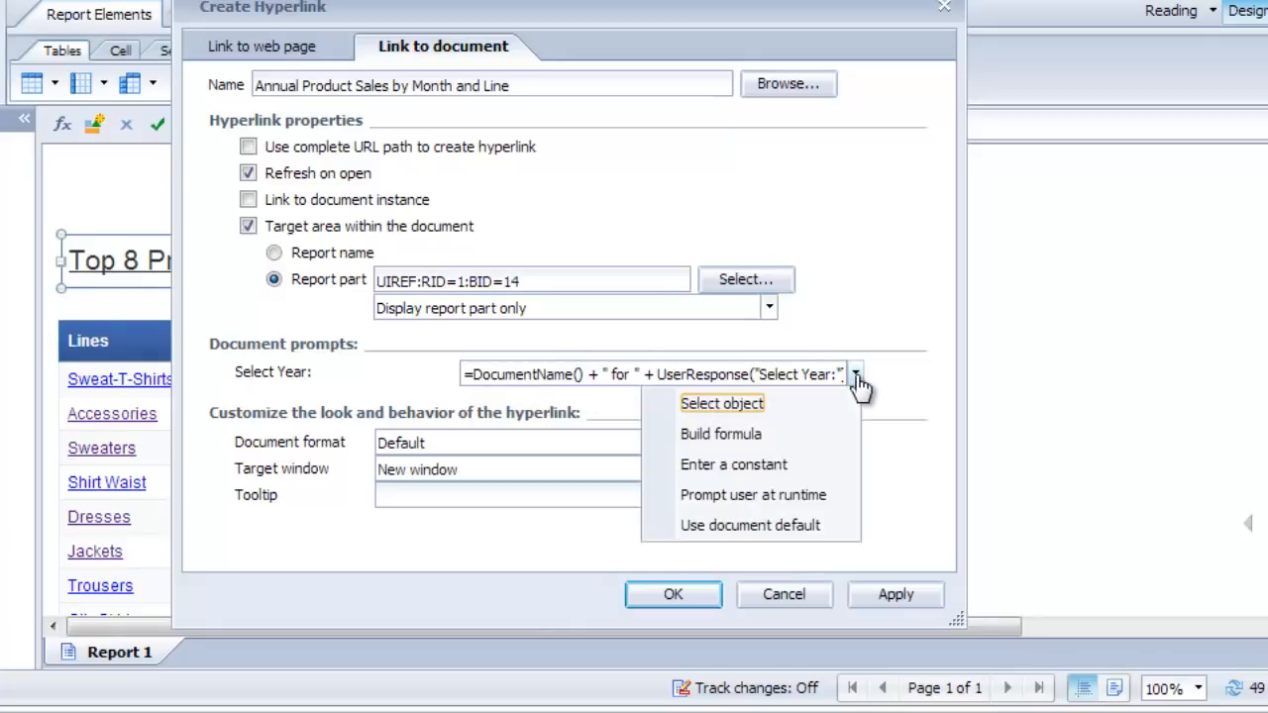
left_click(721, 434)
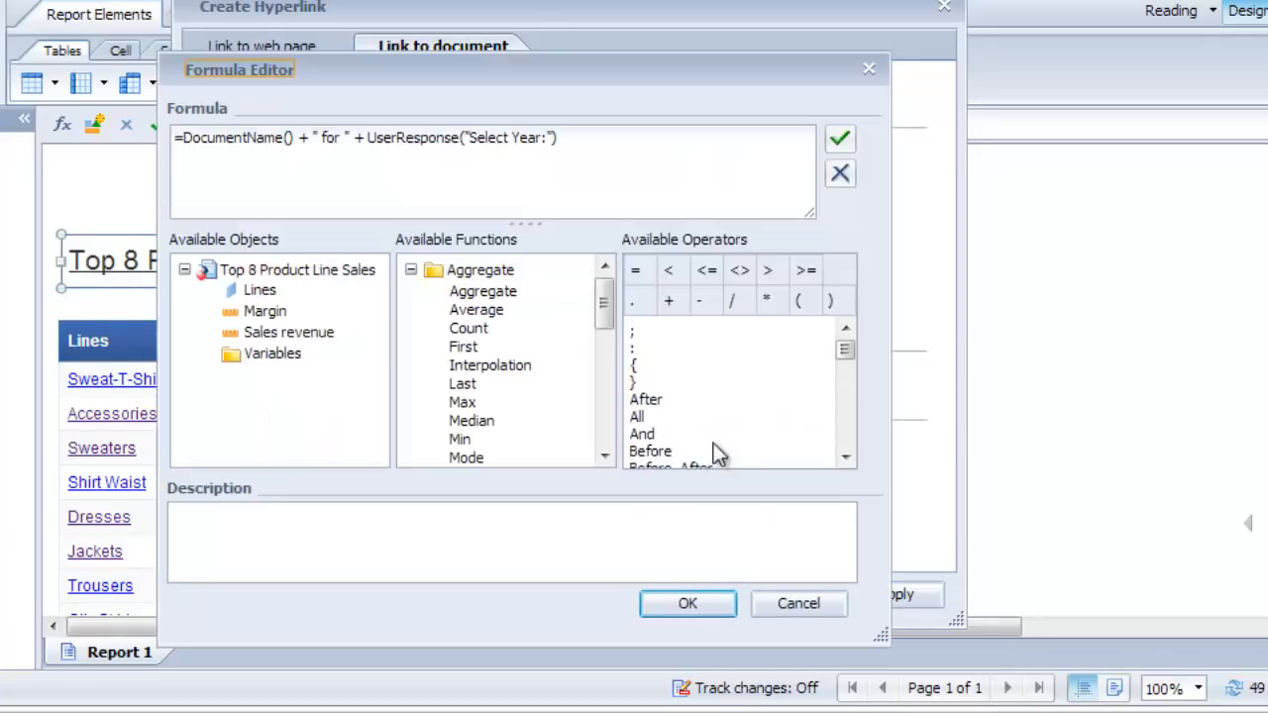
left_click_drag(183, 138, 365, 137)
key("Delete")
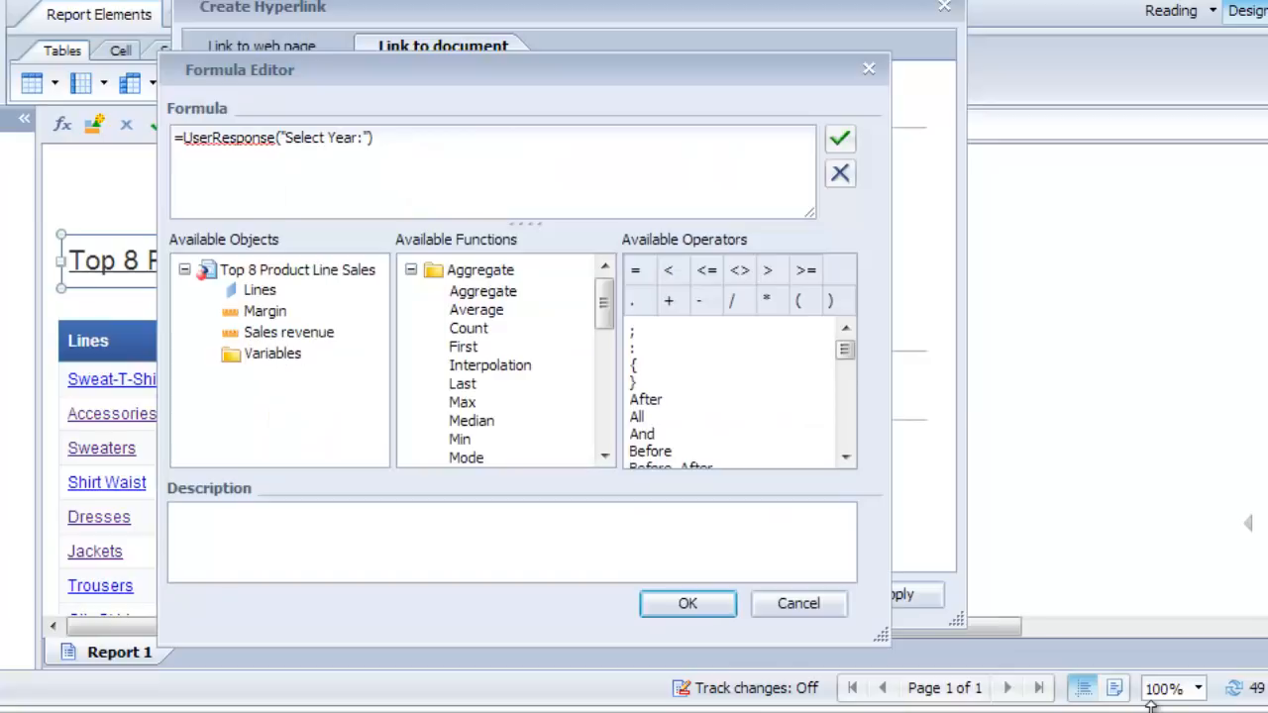
left_click(432, 149)
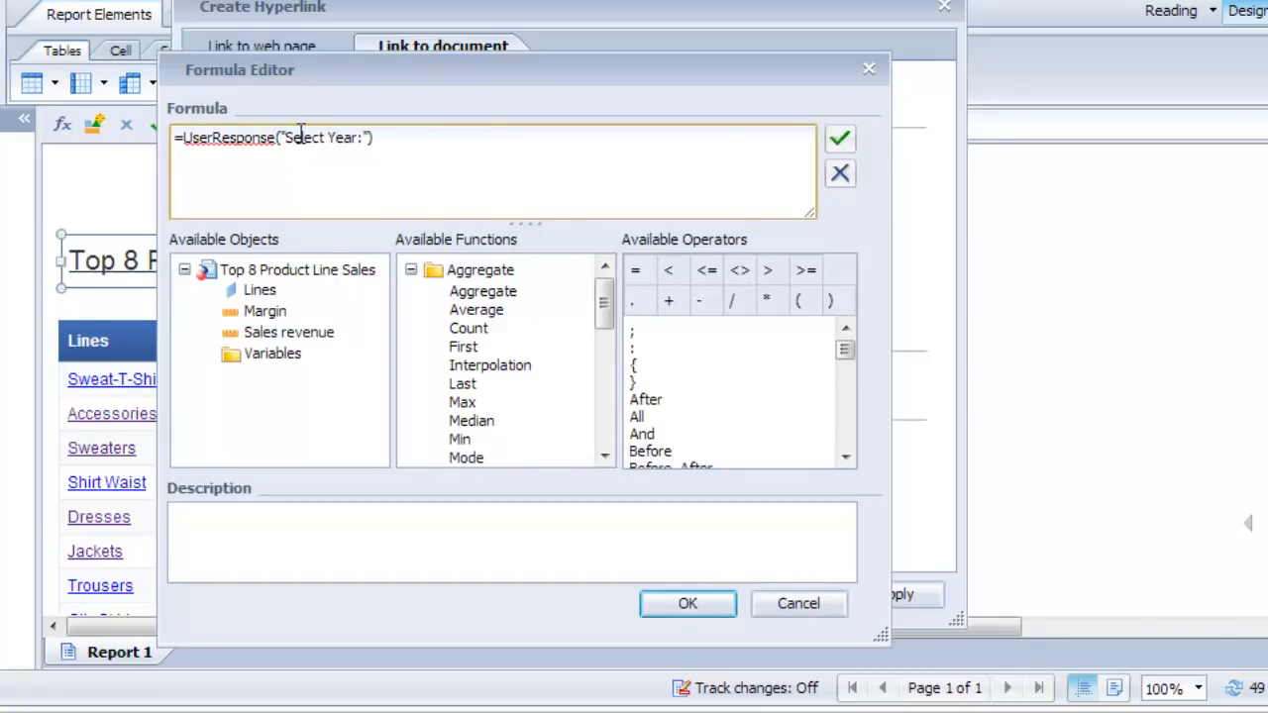
left_click_drag(281, 138, 366, 144)
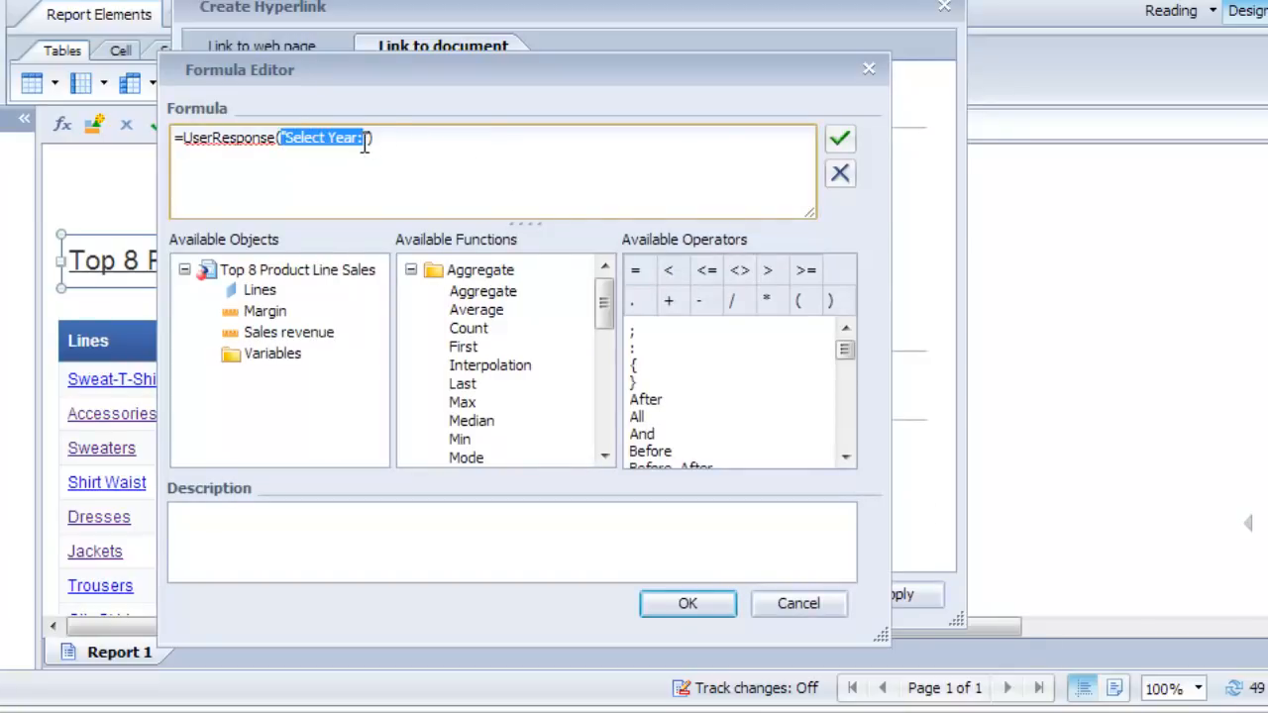
left_click(504, 174)
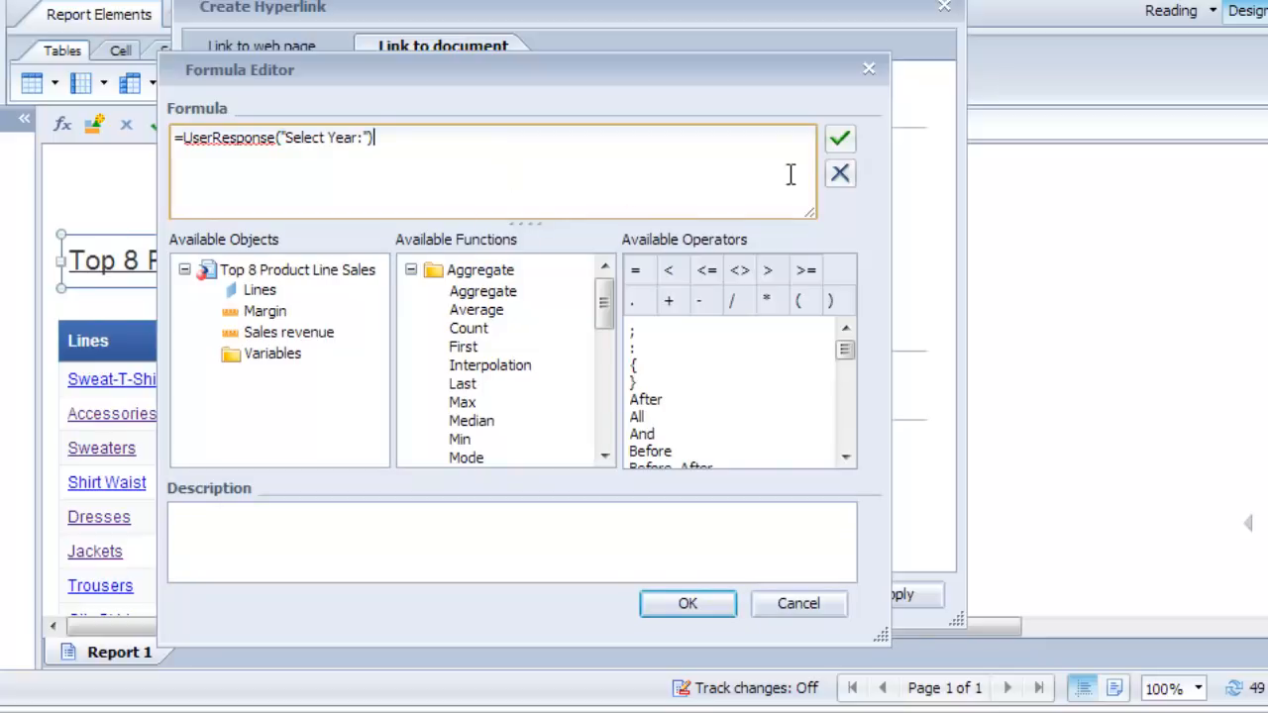
left_click(838, 145)
left_click(647, 398)
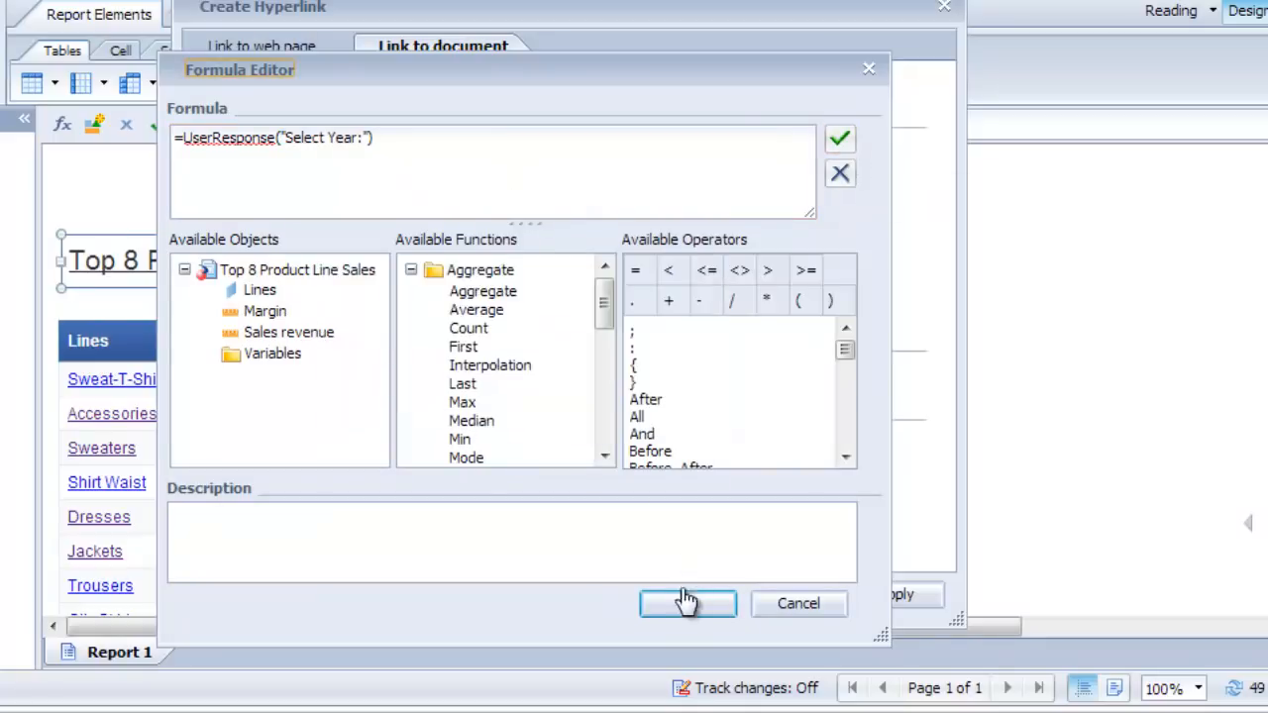
left_click(688, 603)
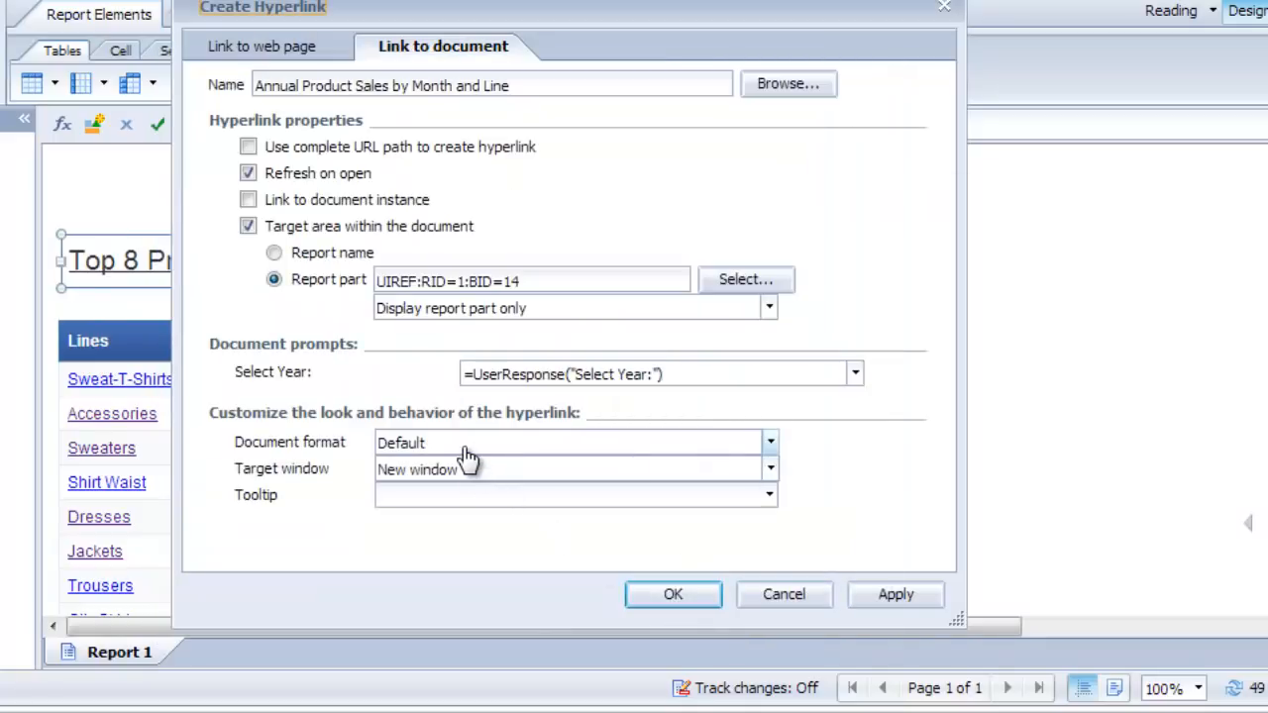
left_click(879, 597)
left_click(673, 594)
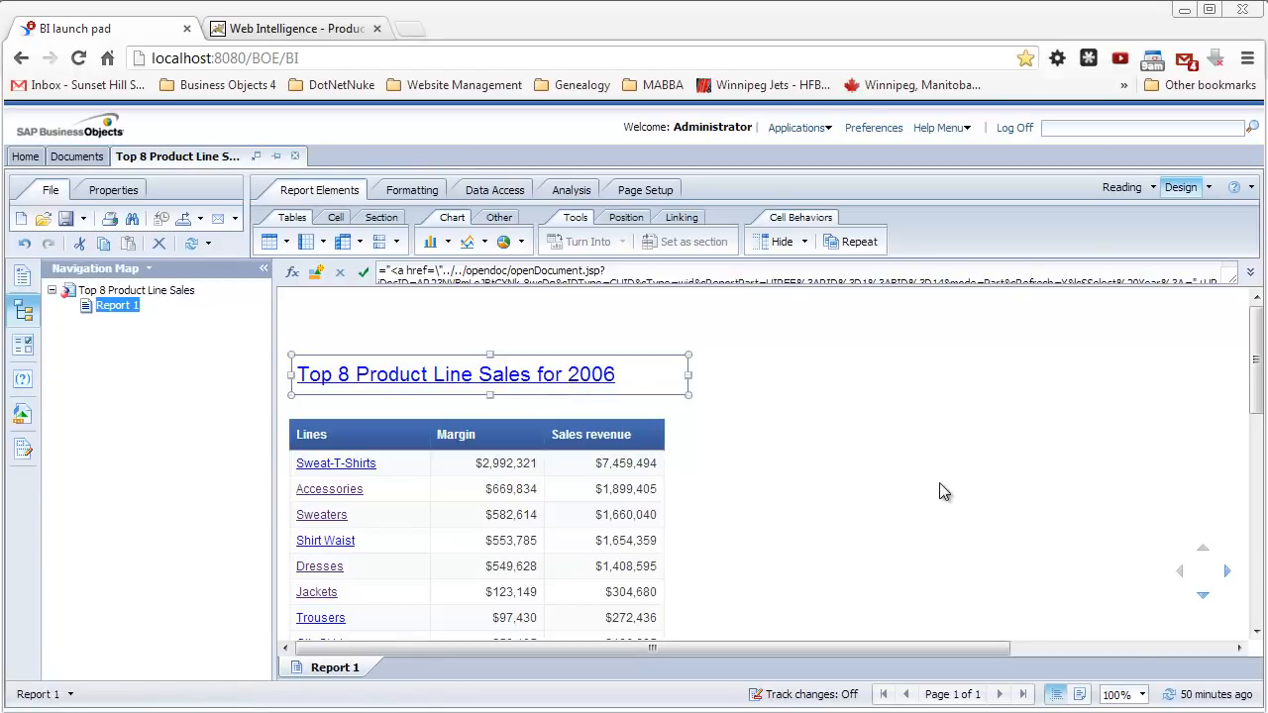
Switch the report to Reading mode and refresh its data for the year 2004
left_click(1154, 190)
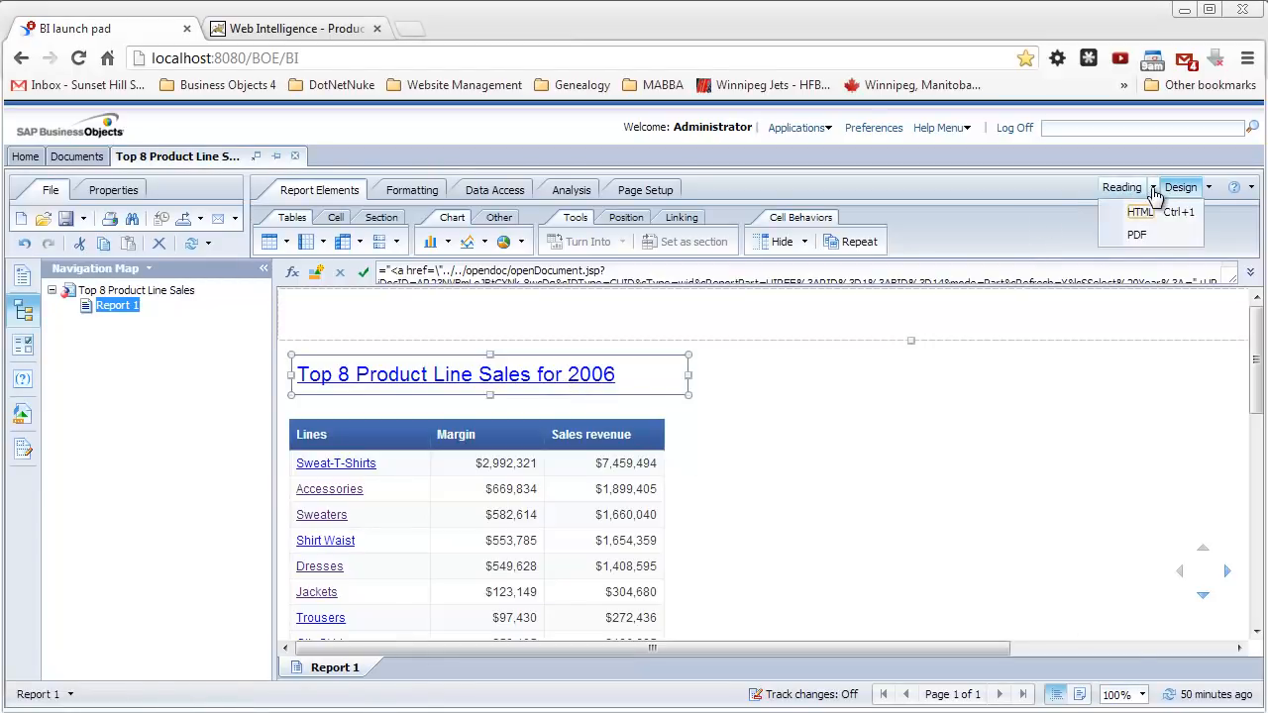
left_click(1110, 190)
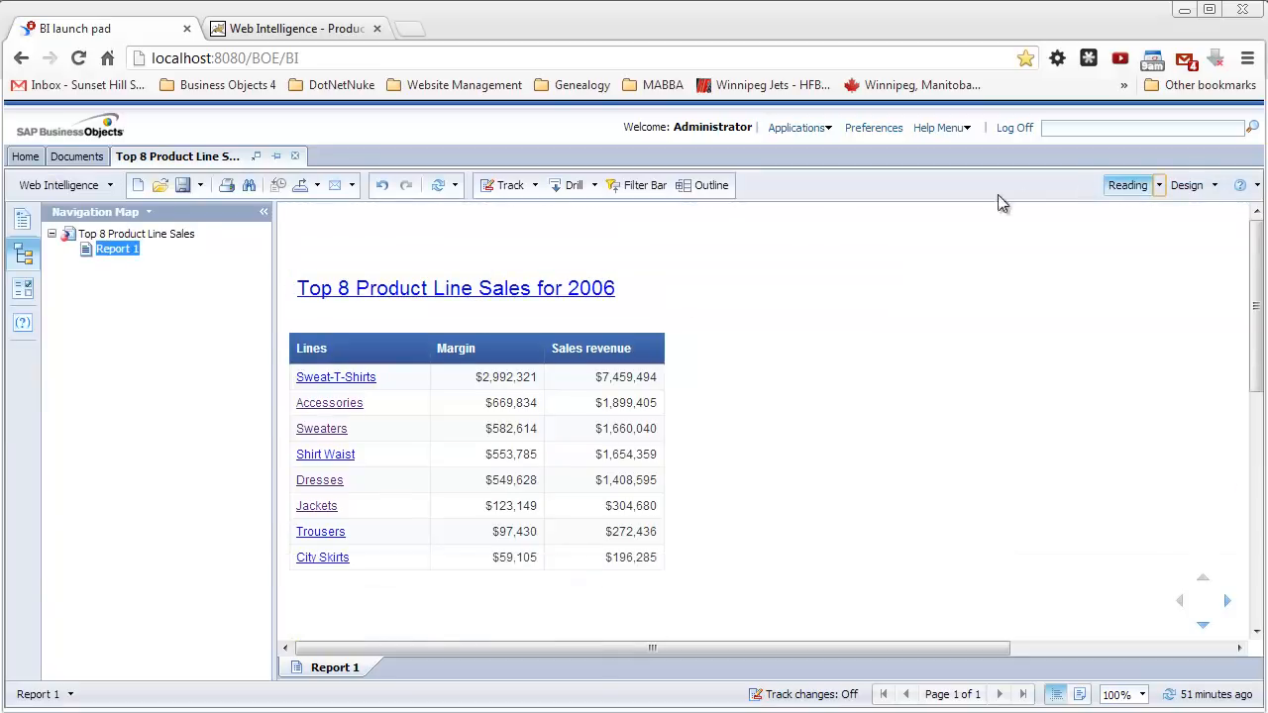
left_click(441, 189)
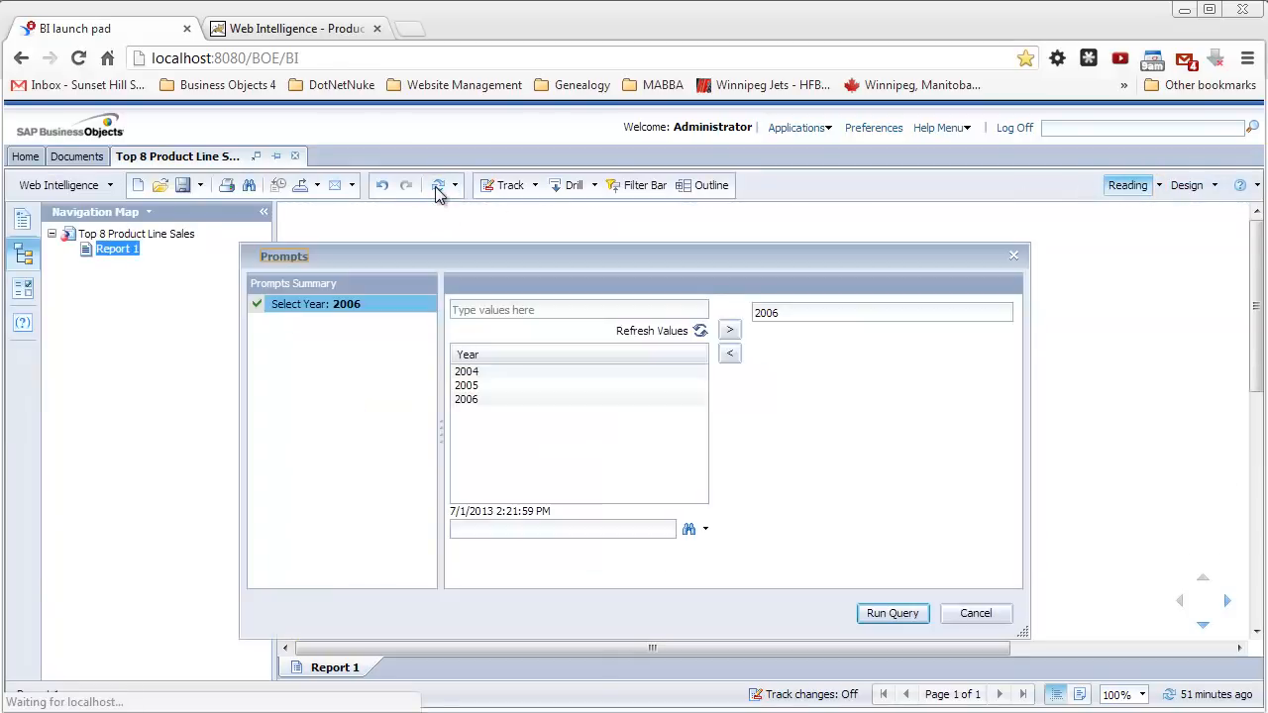
left_click(464, 372)
left_click(728, 333)
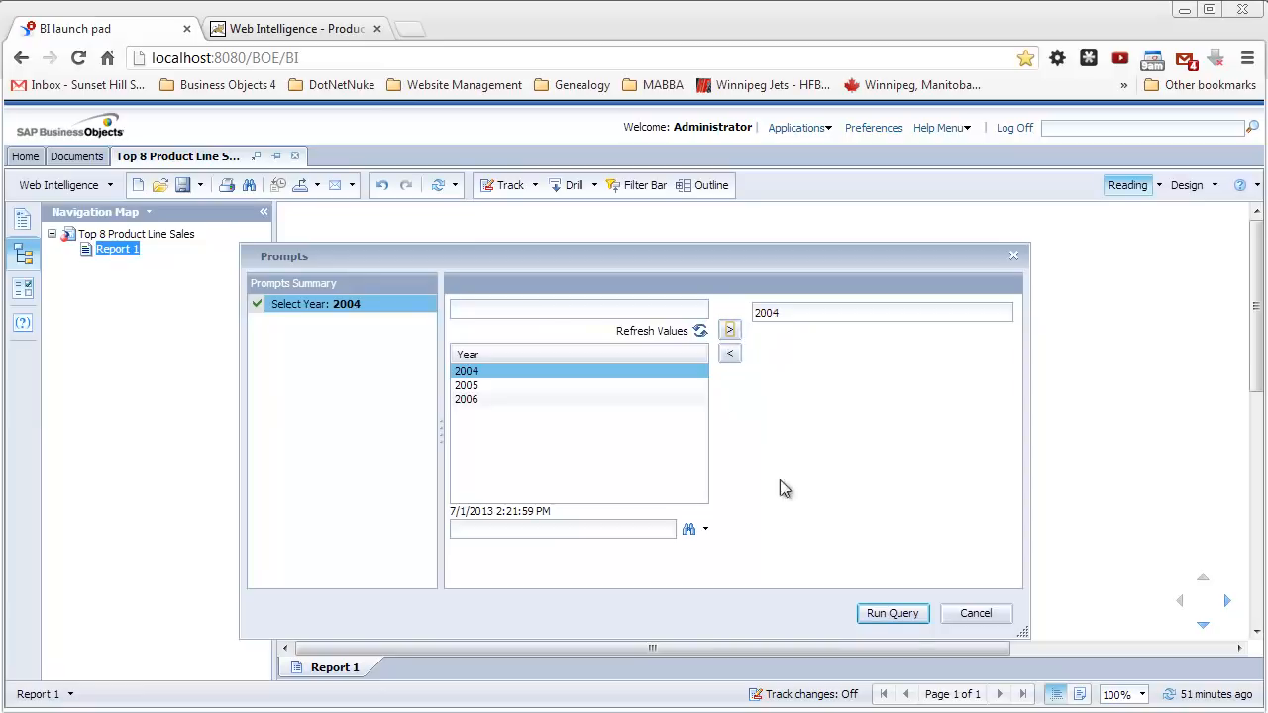
left_click(896, 615)
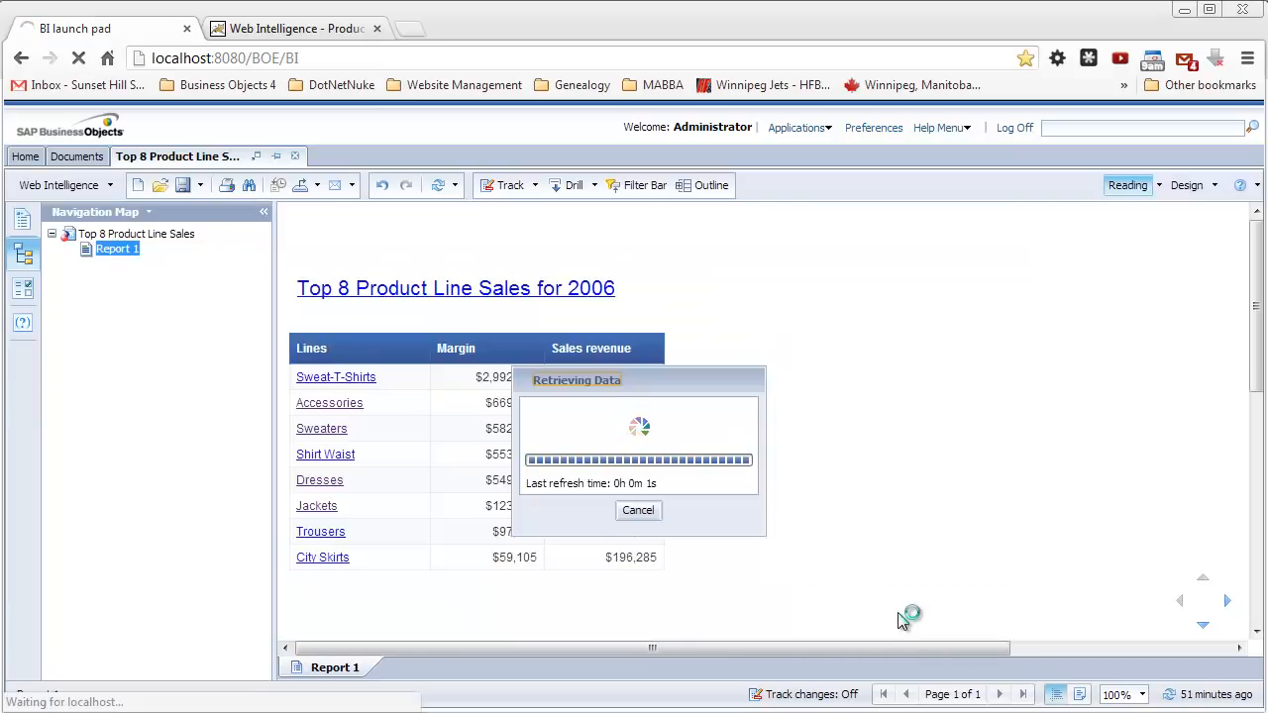
Follow the report title's link to test the linked annual sales chart
left_click(569, 288)
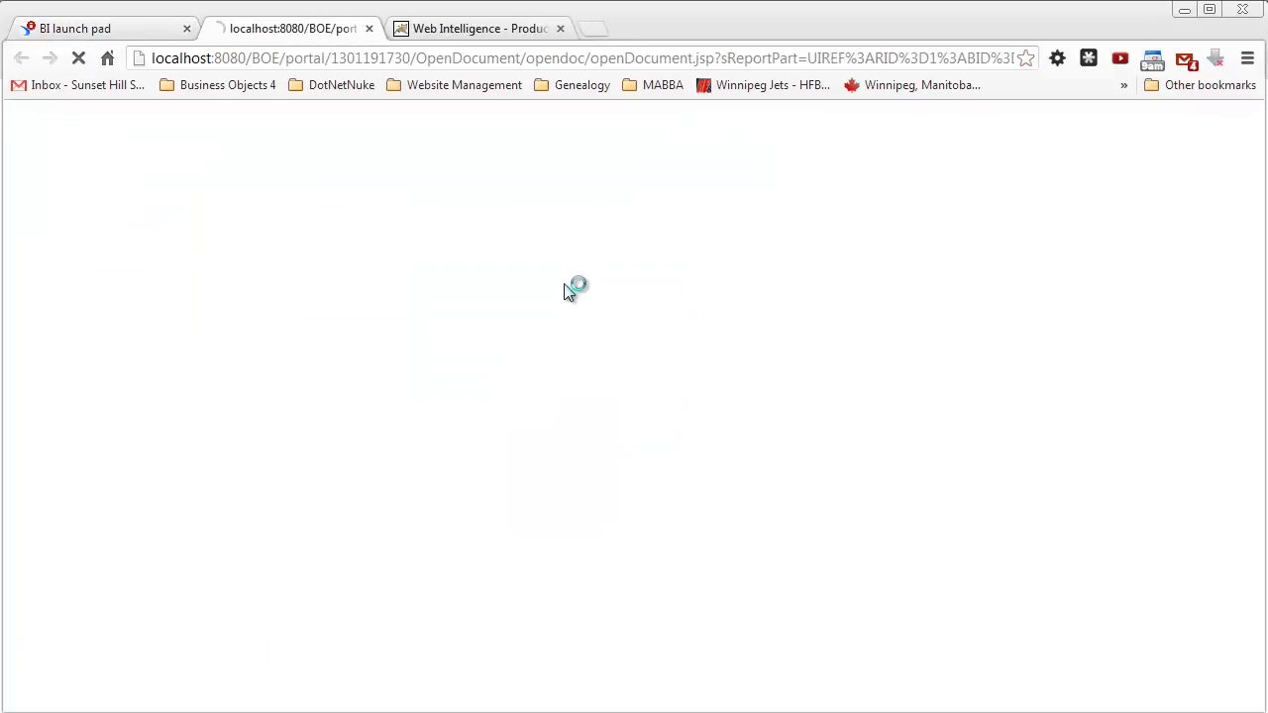